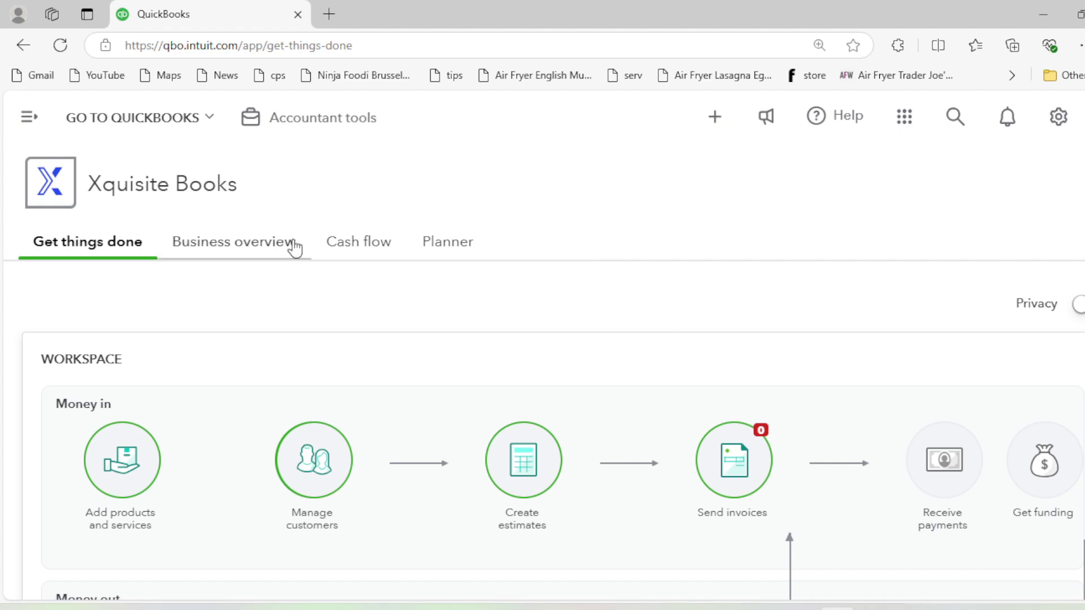
- Start a new vendor expense transaction for Xquisite Books
scroll(588, 314, down, 1)
scroll(584, 396, down, 5)
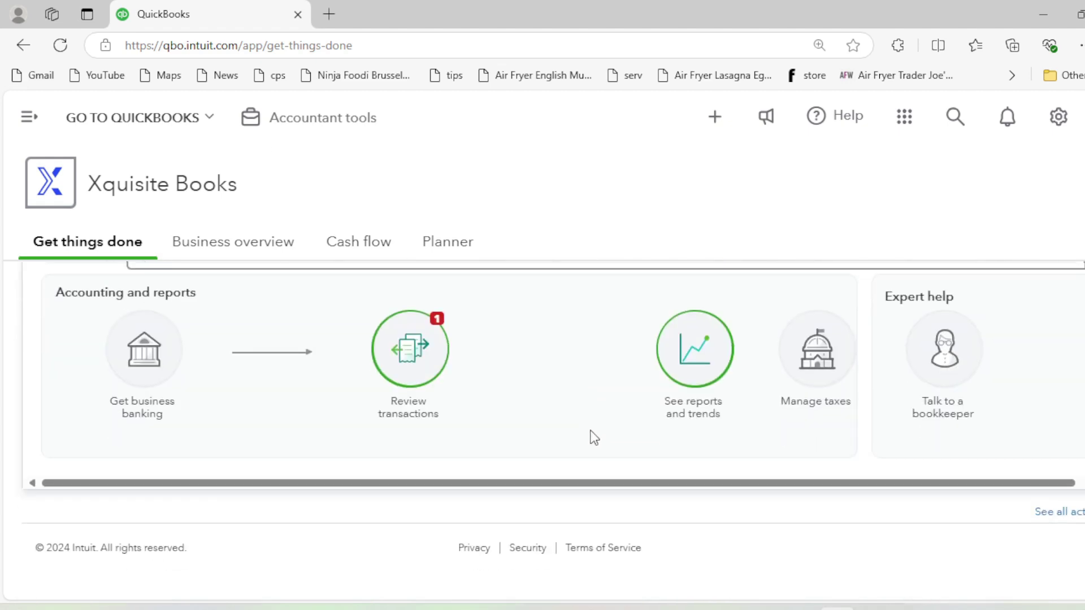
scroll(591, 441, up, 7)
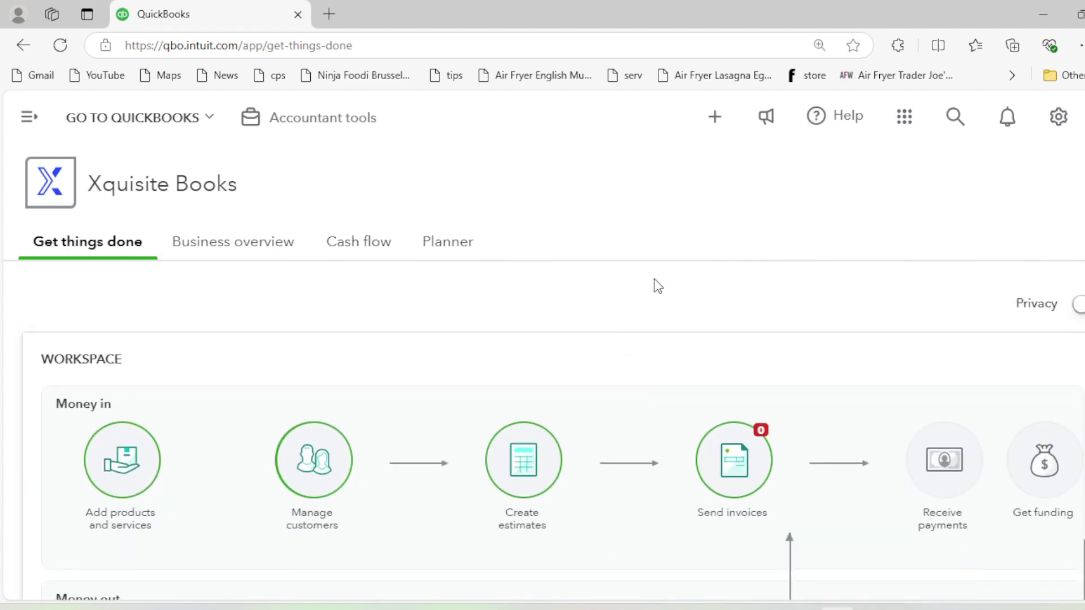
click(715, 118)
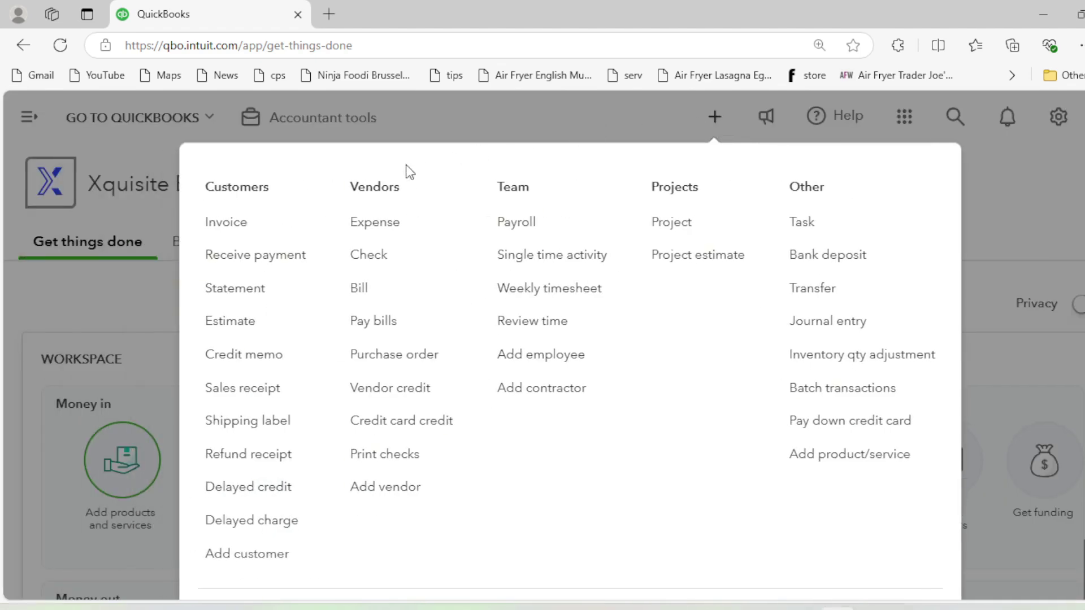
click(375, 226)
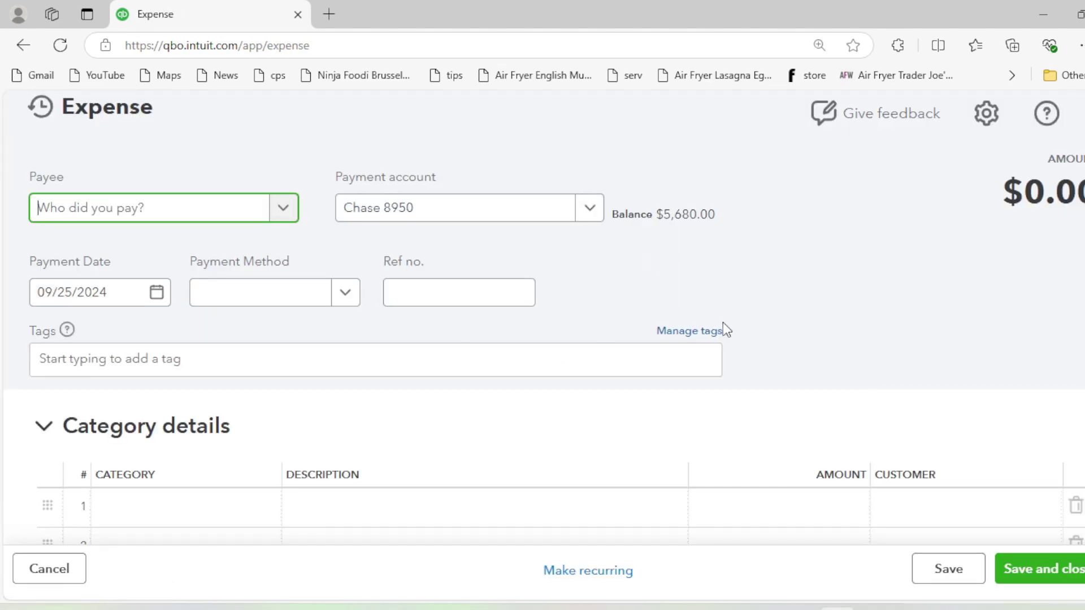
- Set the expense's payment account to the BOA Checking sub-account and check its balance
scroll(717, 368, down, 5)
scroll(695, 368, up, 5)
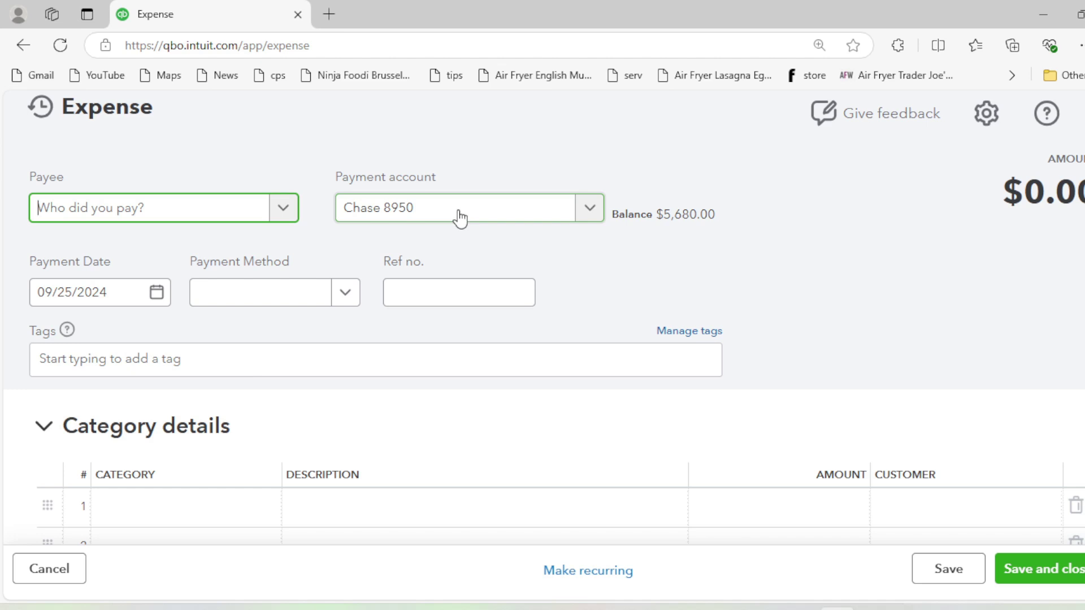
click(589, 213)
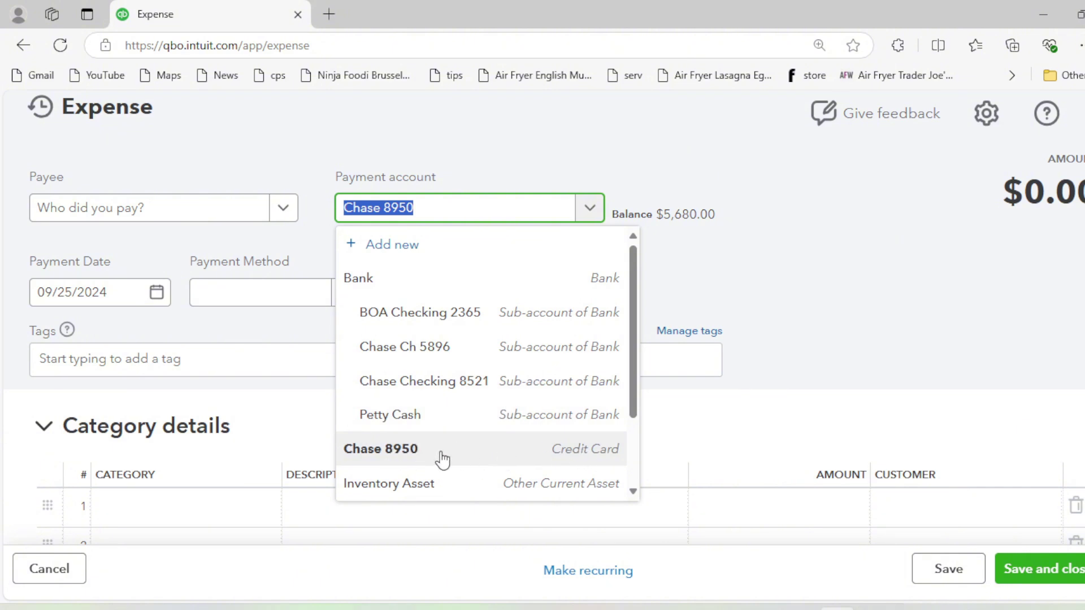
mouse_move(632, 365)
mouse_down()
mouse_move(635, 441)
mouse_move(633, 351)
mouse_up()
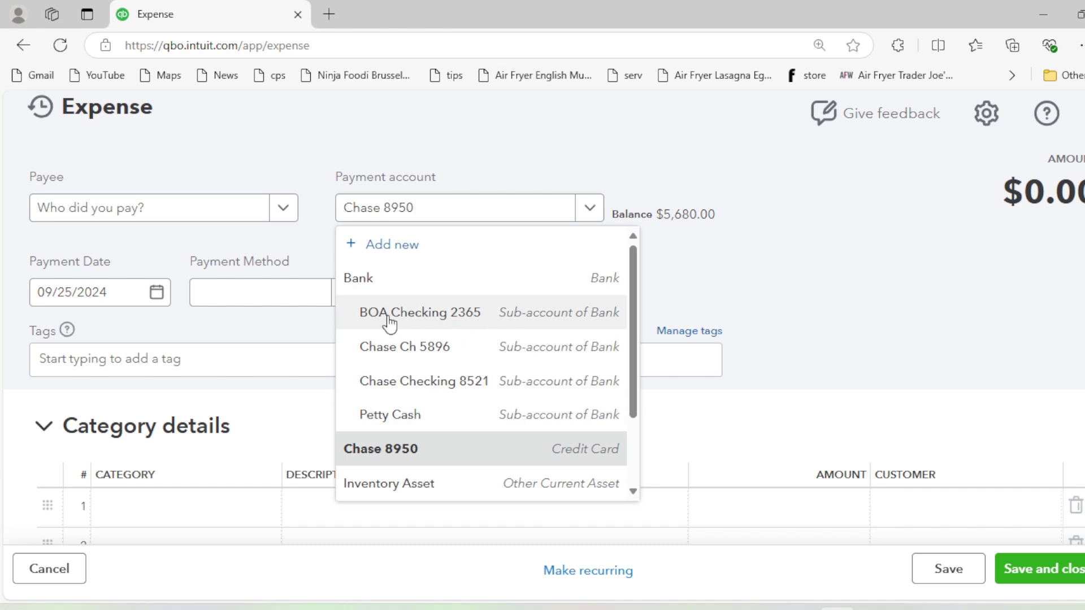
click(436, 317)
drag(614, 213, 730, 221)
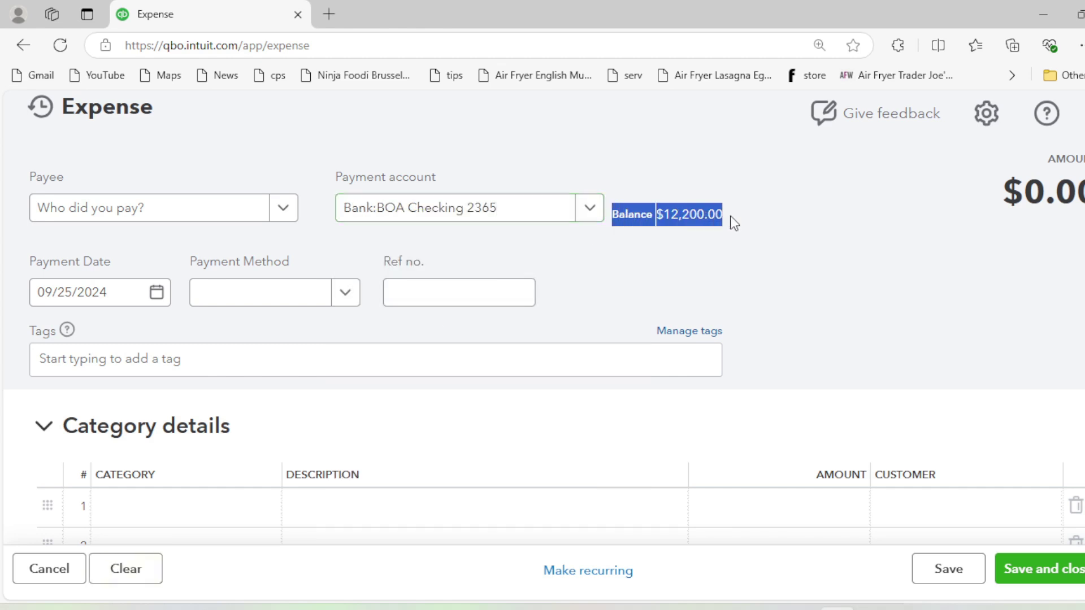
click(707, 223)
drag(629, 218, 708, 221)
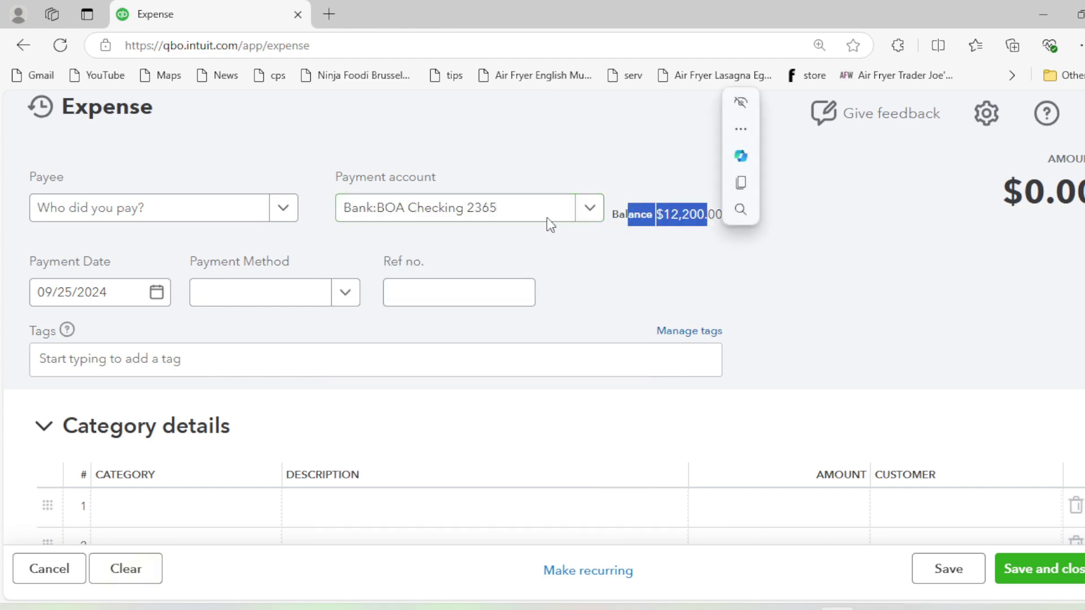
click(644, 229)
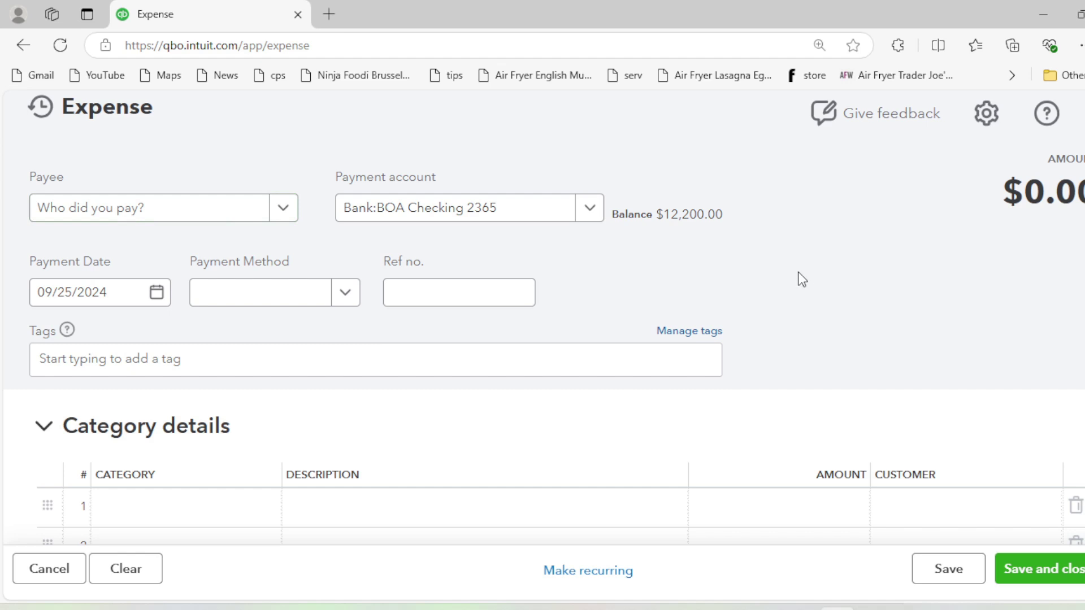
- Switch to the Bill.webp receipt image and examine the store name, purchased items and total
click(1044, 16)
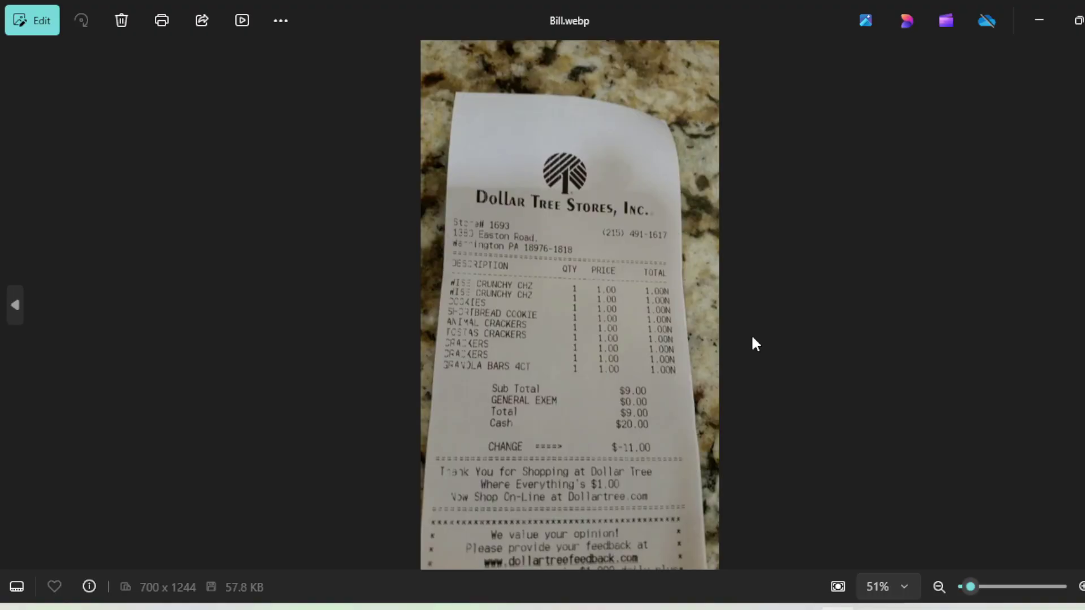
double_click(601, 263)
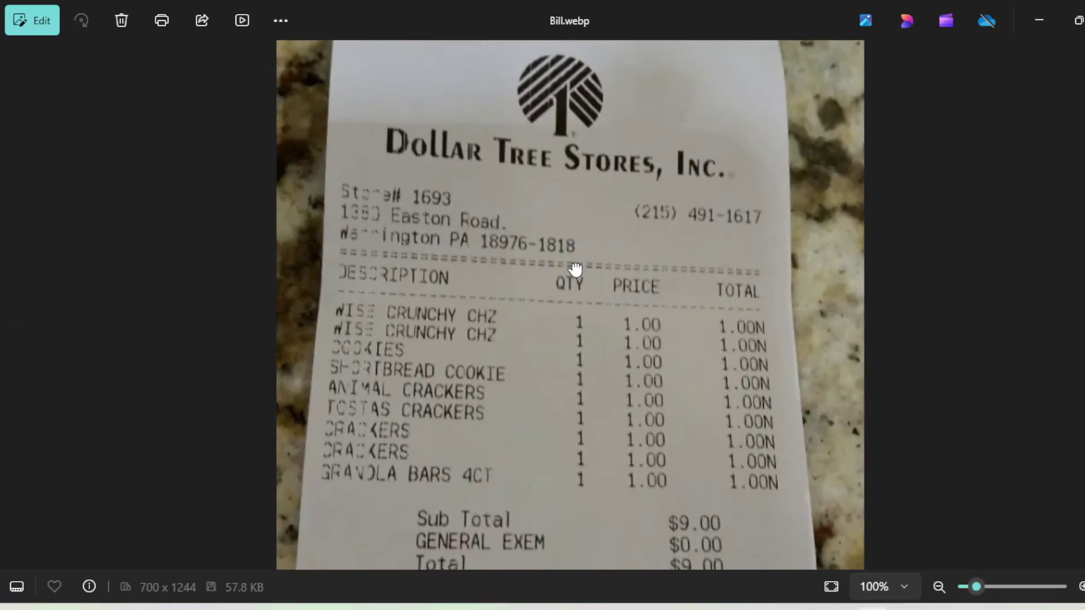
drag(577, 269, 431, 280)
mouse_move(537, 256)
mouse_down()
mouse_move(537, 368)
mouse_move(545, 242)
mouse_up()
drag(531, 329, 531, 187)
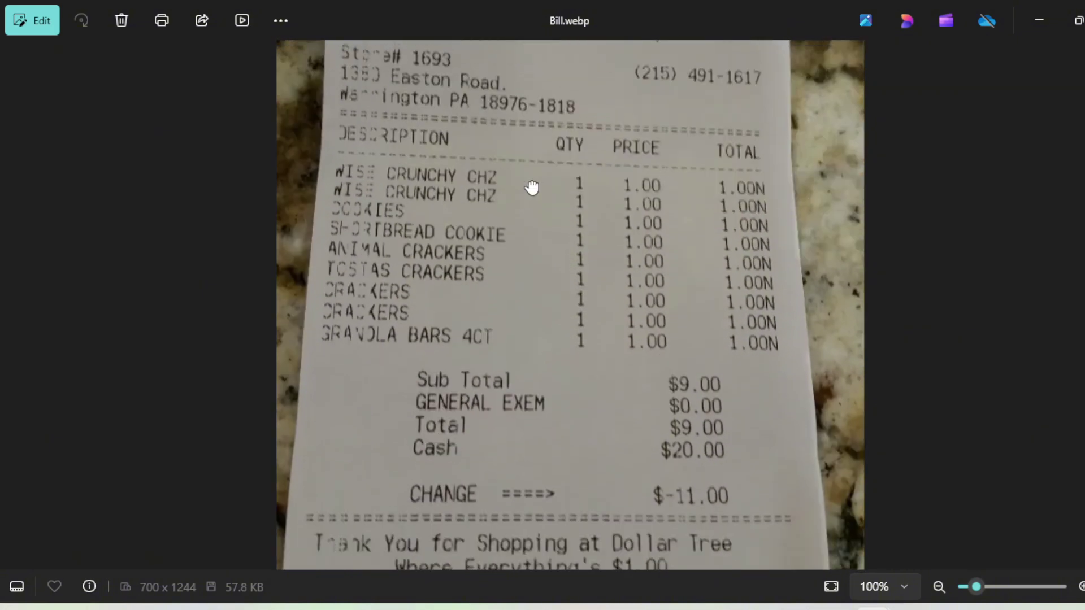
drag(497, 263, 498, 471)
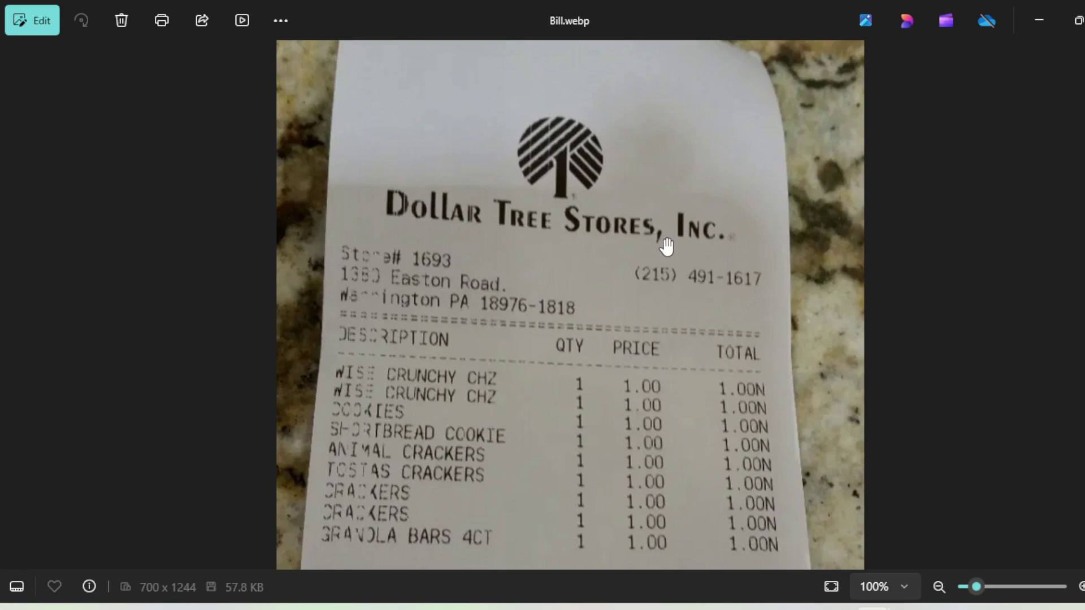
- Switch back to QuickBooks, enter Doller Tree Stores as the expense's payee and start adding it as a new vendor
key(alt+Tab)
click(125, 215)
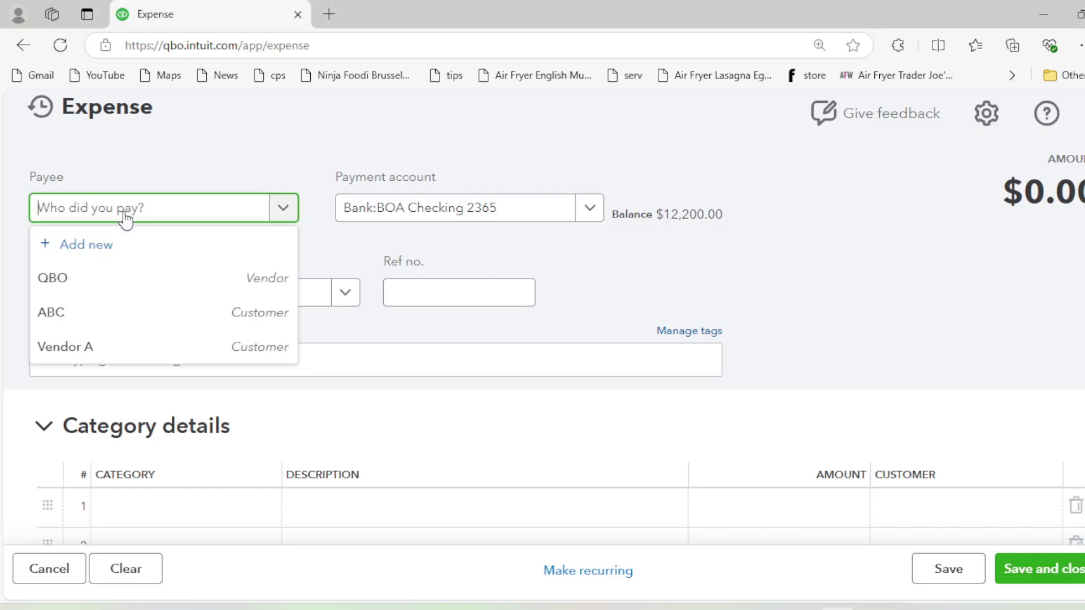
text(Dolle)
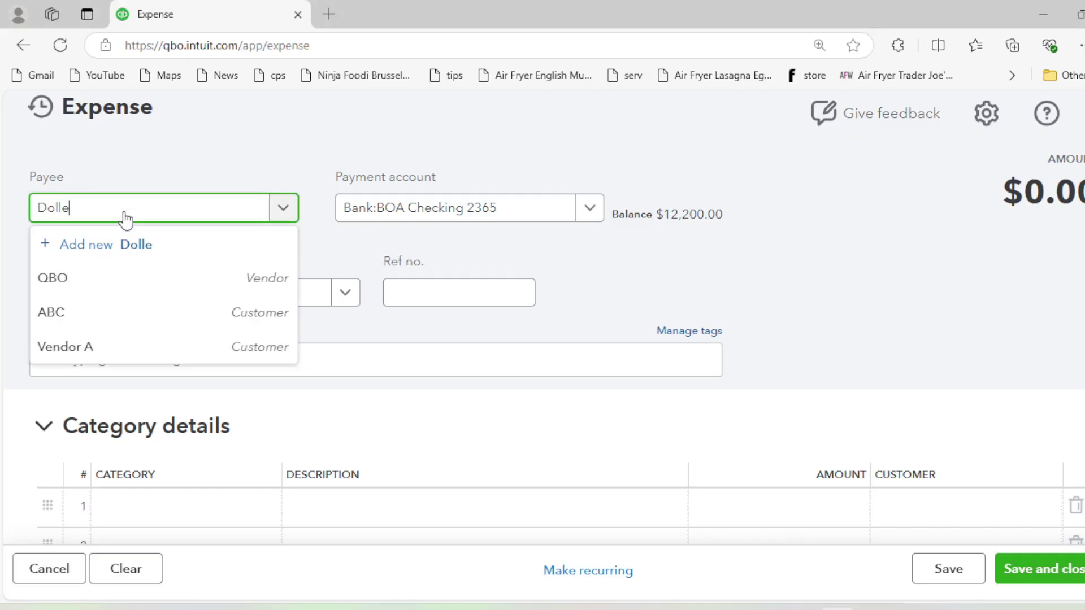
text(r Tree Stores)
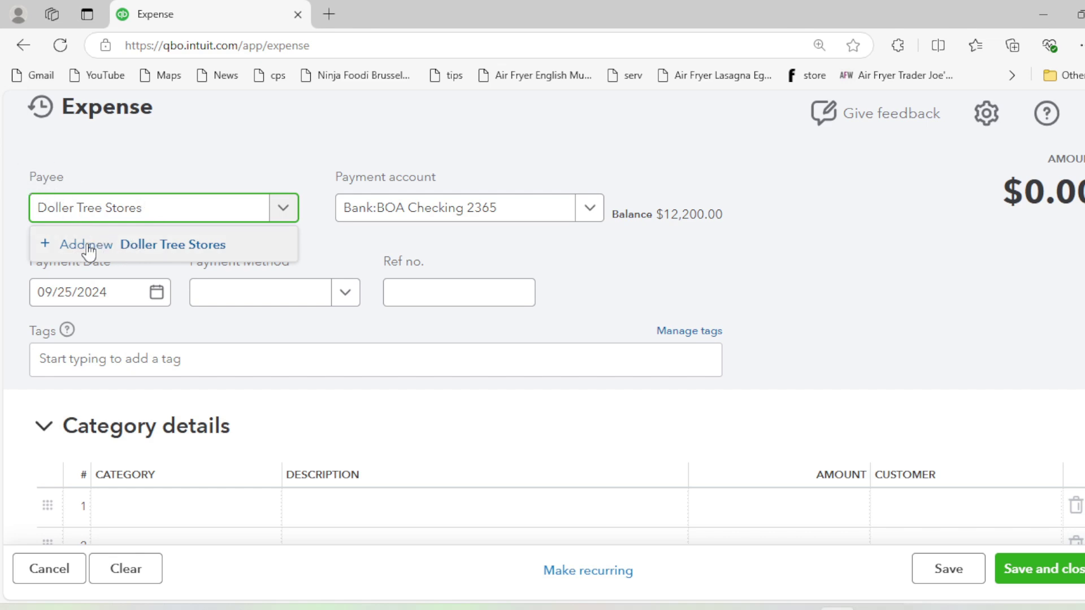
click(114, 243)
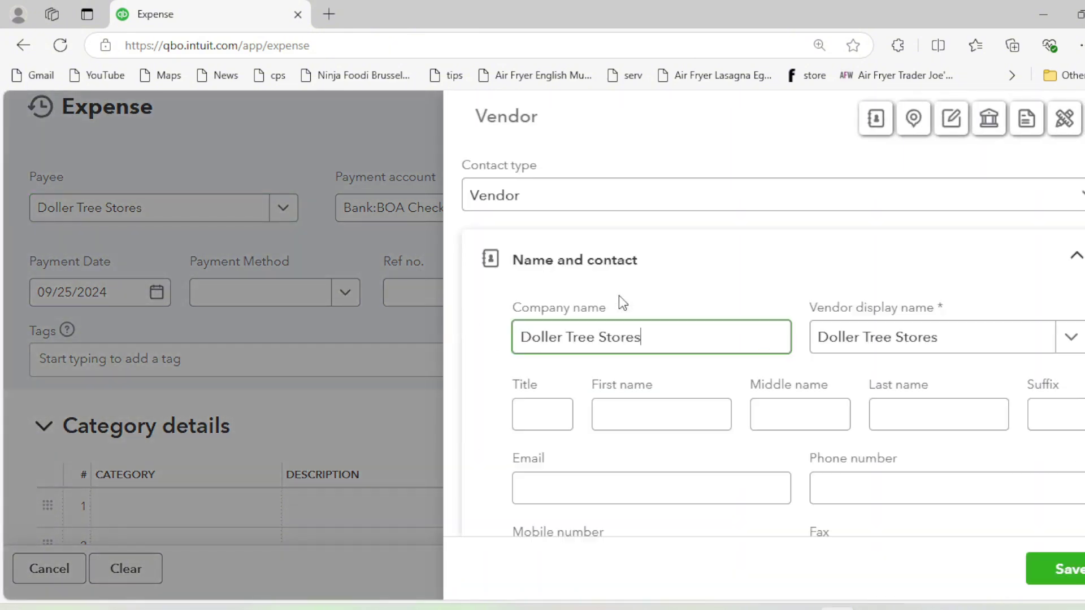
- Review the new vendor's company name, contact and address fields, and save the vendor with only its name filled in
scroll(649, 373, down, 2)
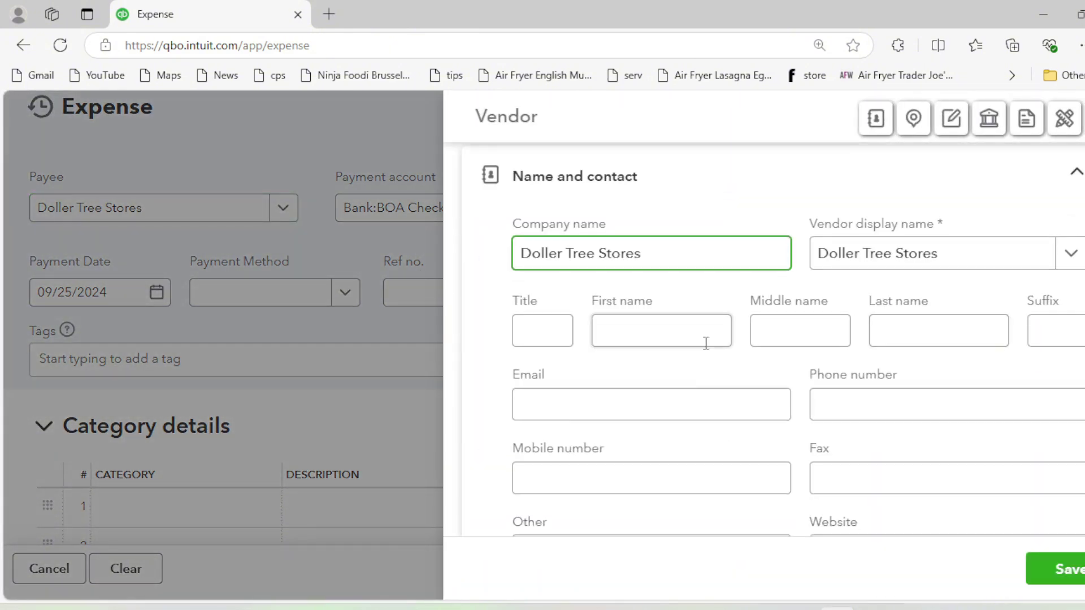
scroll(732, 347, down, 2)
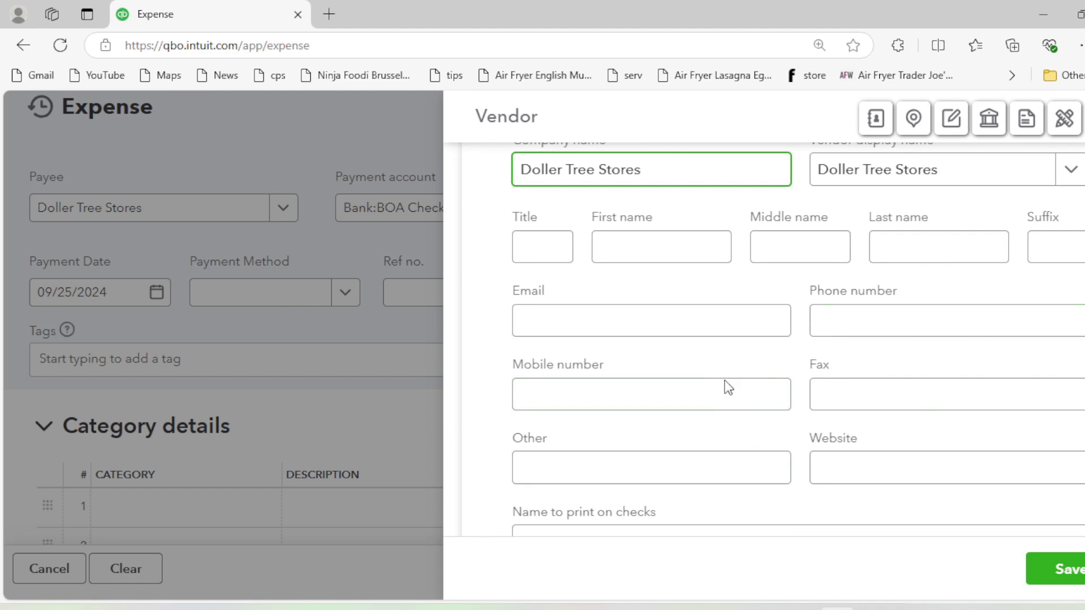
scroll(760, 364, up, 4)
drag(656, 339, 493, 341)
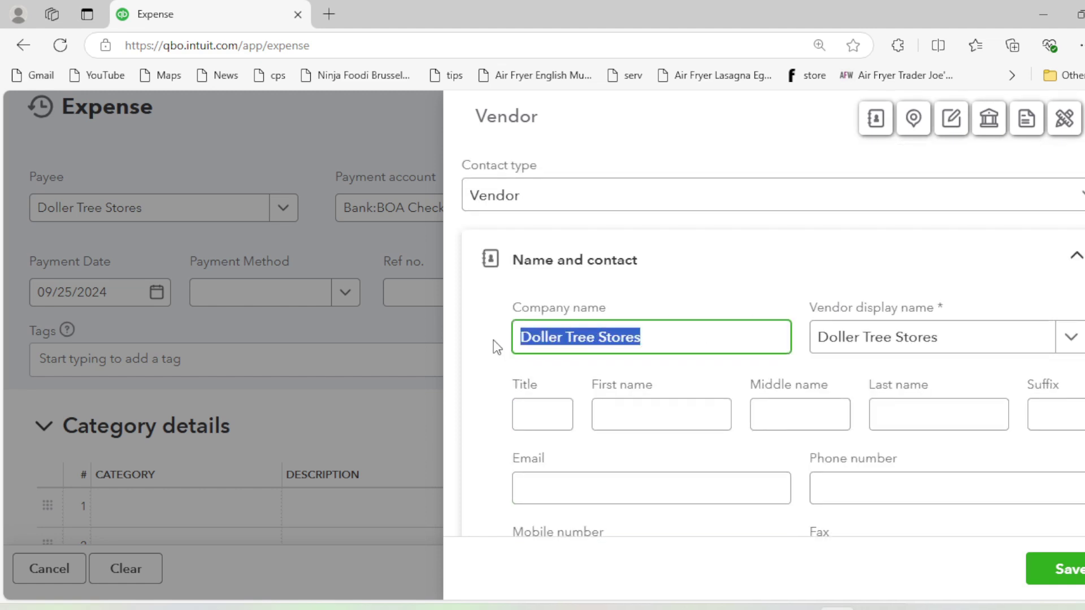
click(667, 341)
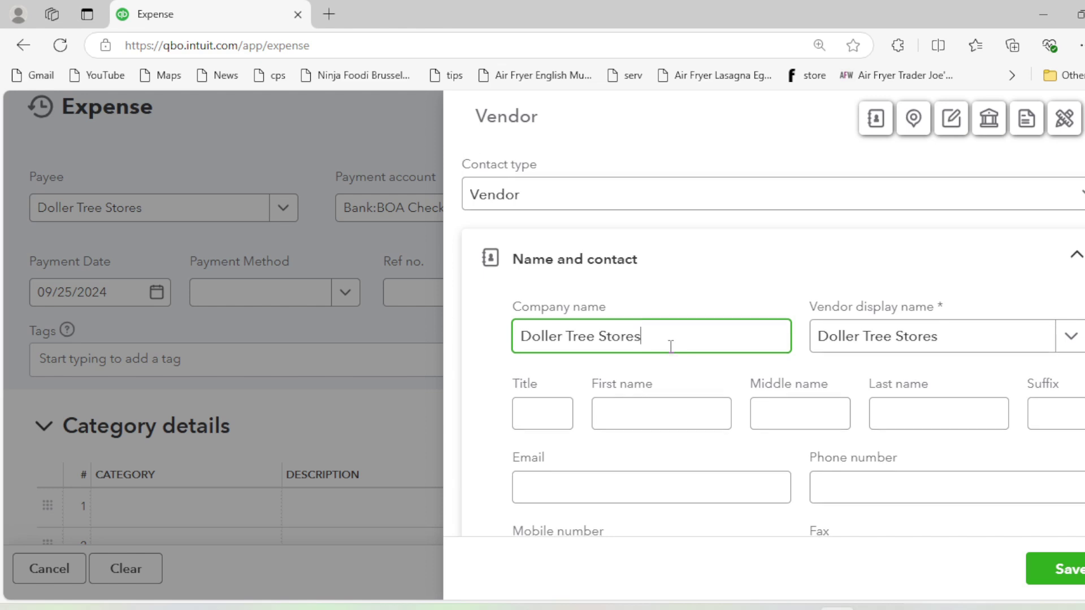
key(Tab)
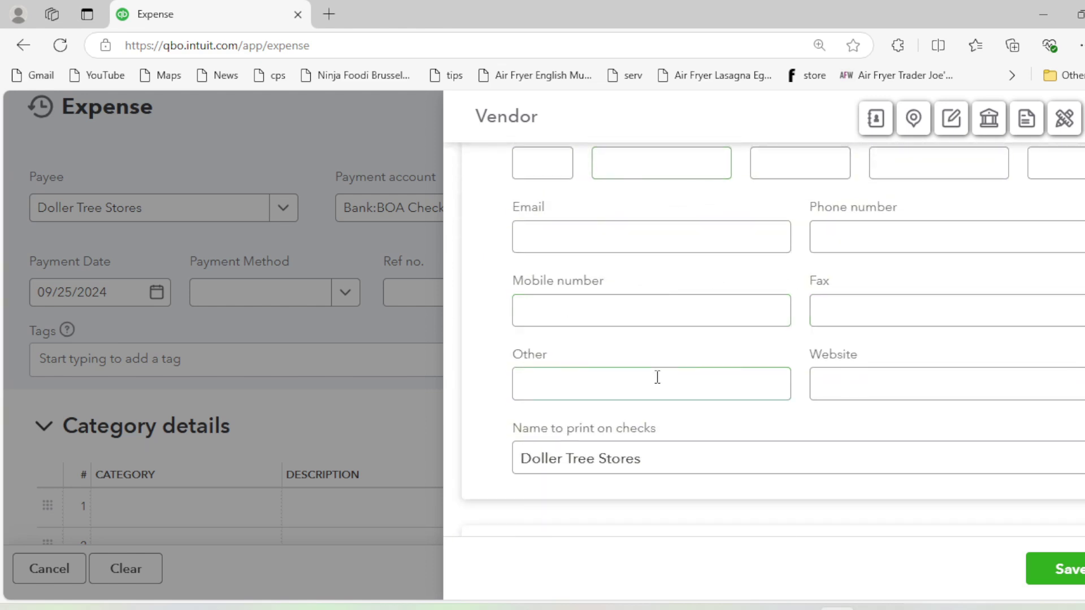
scroll(798, 356, down, 2)
scroll(783, 367, up, 4)
scroll(773, 350, down, 4)
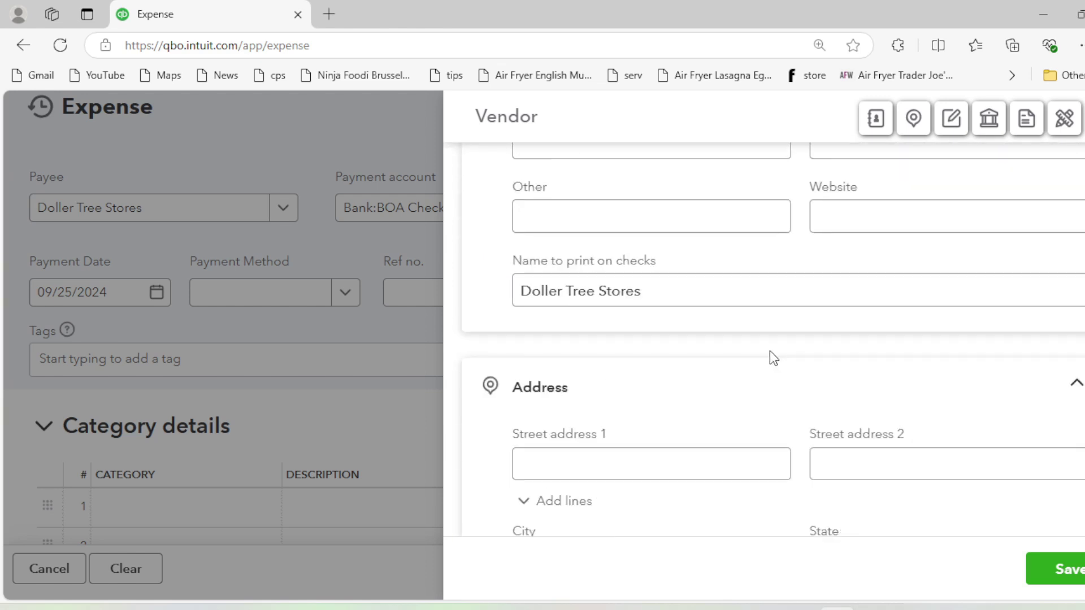
scroll(768, 365, up, 5)
scroll(766, 370, up, 2)
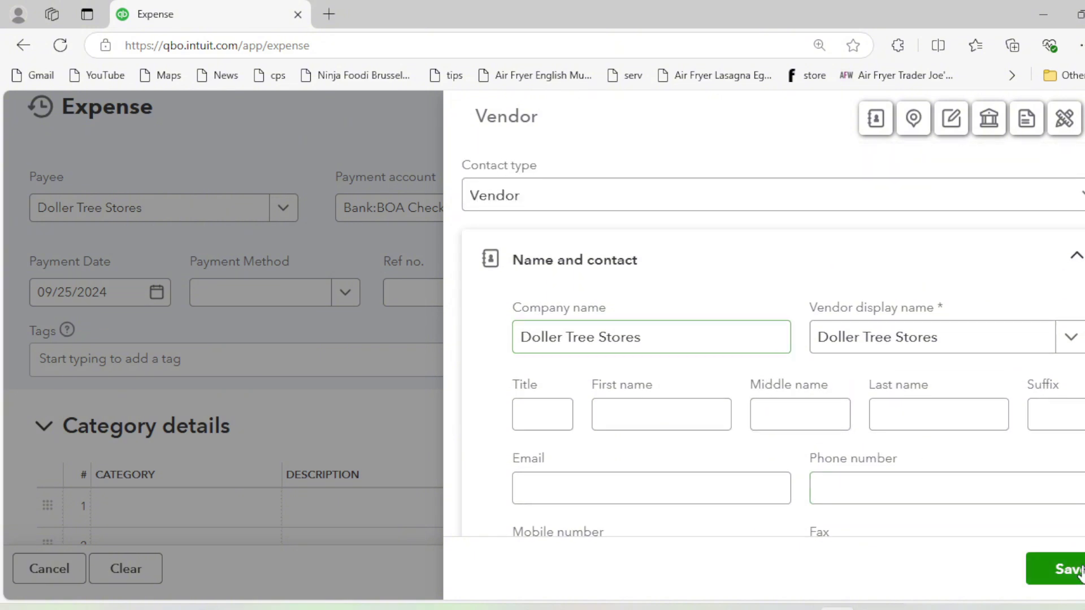
click(1046, 568)
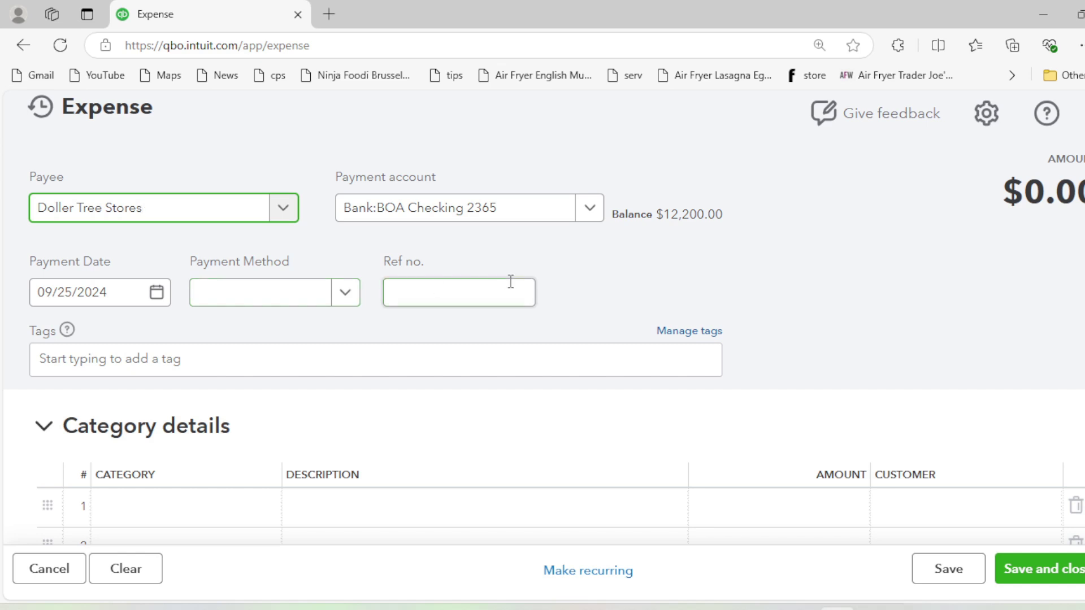
- Check the Bill.webp receipt for a number to use as the expense's reference number, and return to the expense form
click(475, 293)
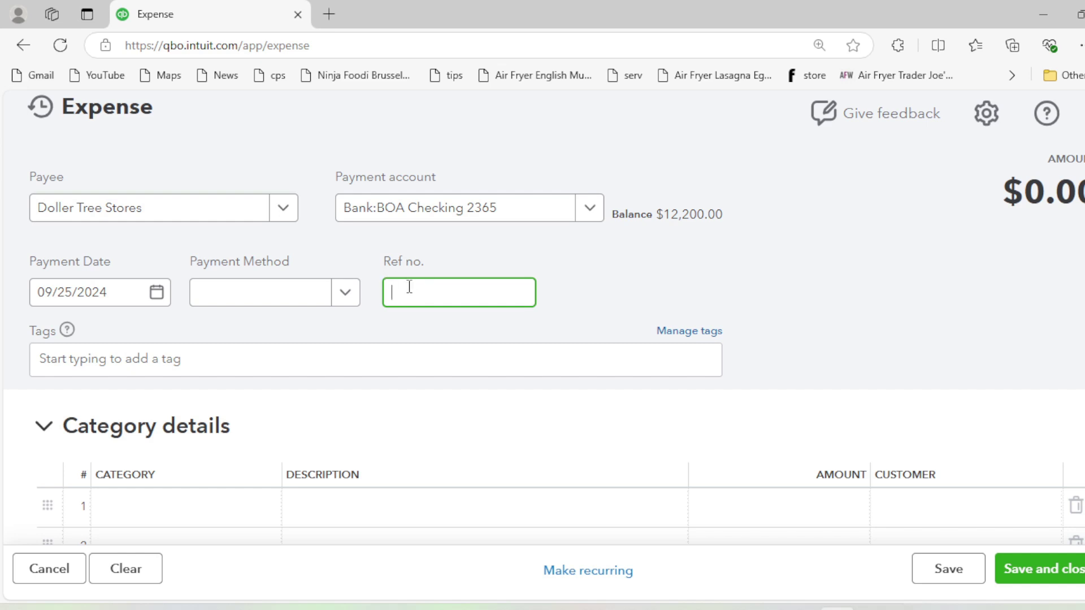
key(alt+Tab)
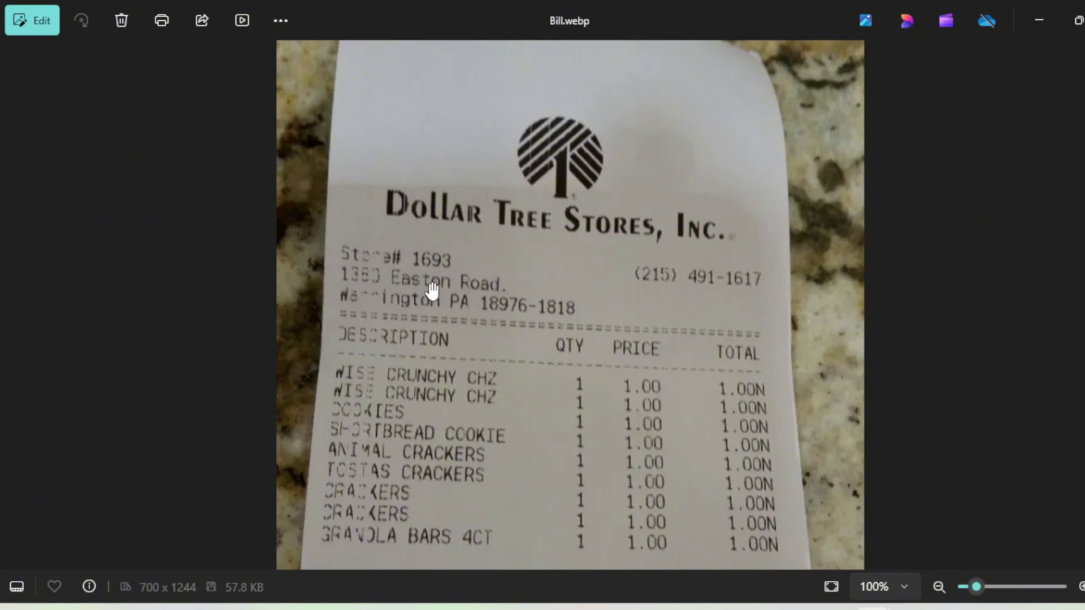
drag(543, 424, 550, 184)
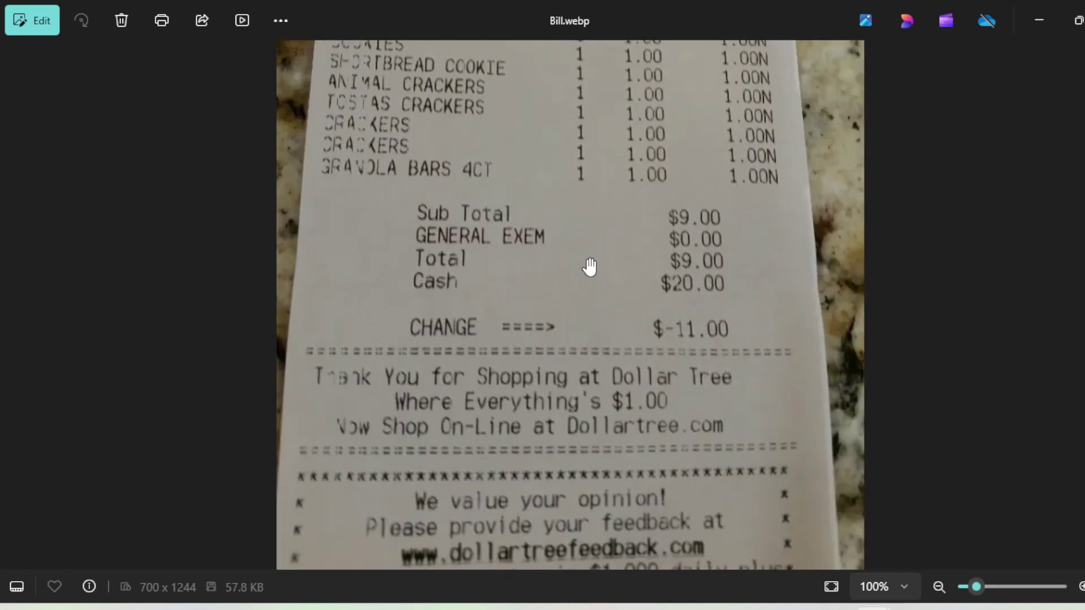
drag(588, 266, 585, 557)
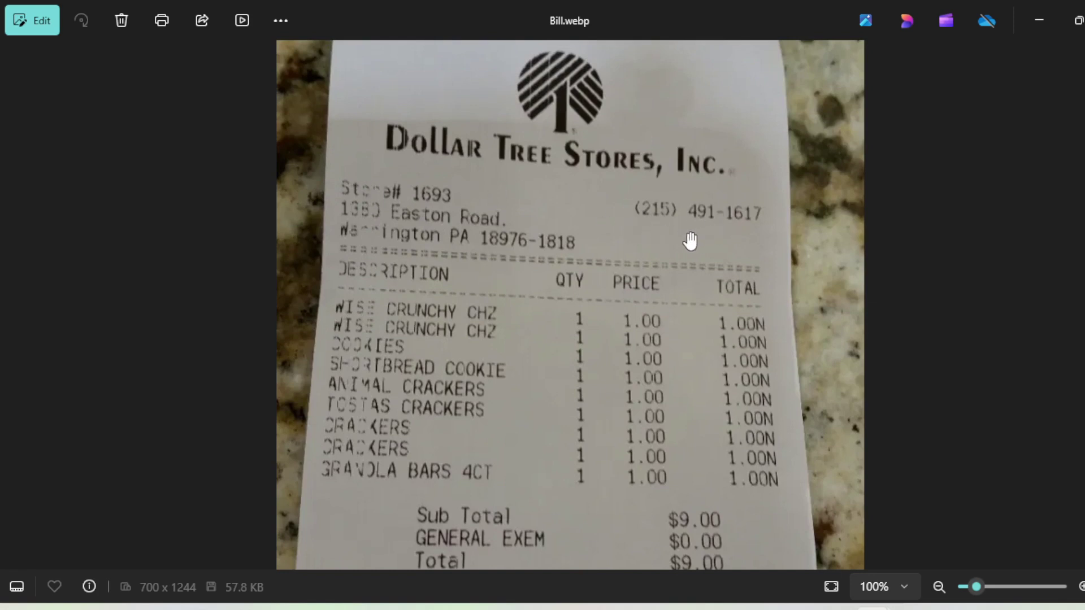
key(alt+Tab)
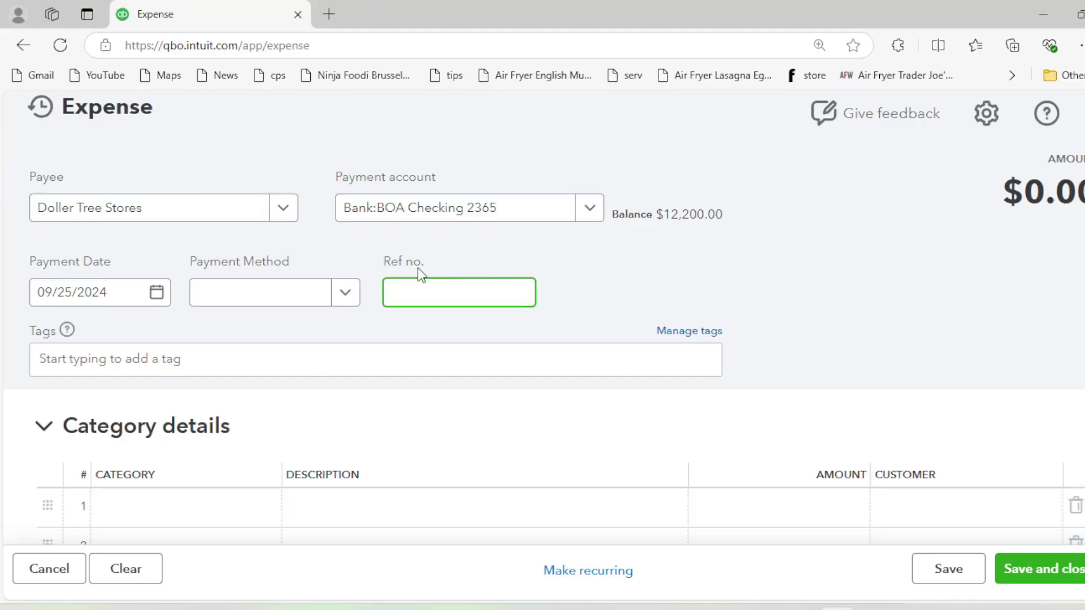
- Look through the available categories for the first line under Category details
scroll(435, 271, down, 3)
click(169, 340)
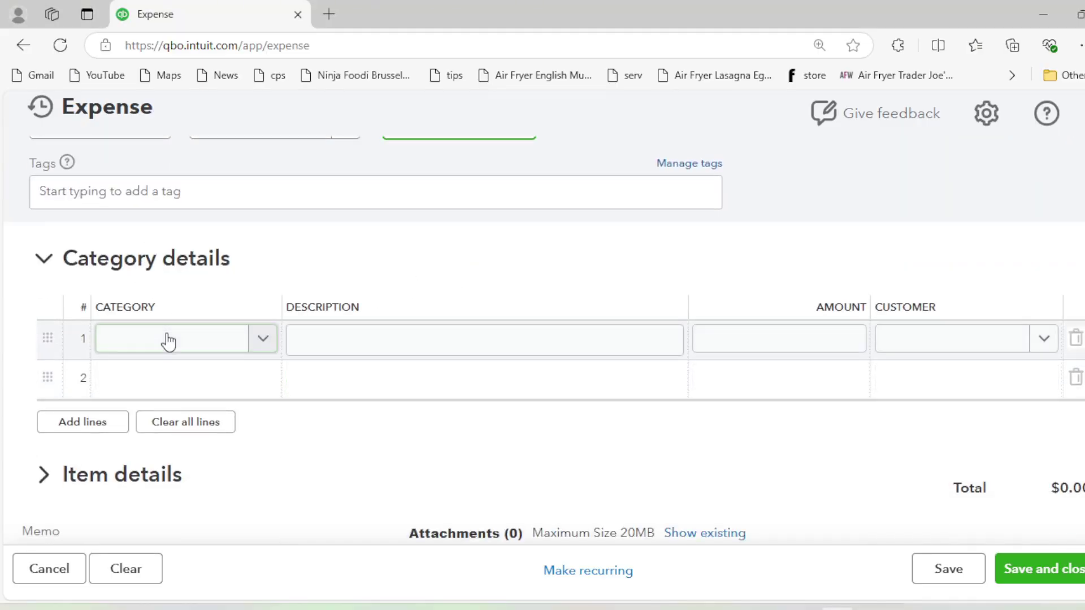
click(209, 342)
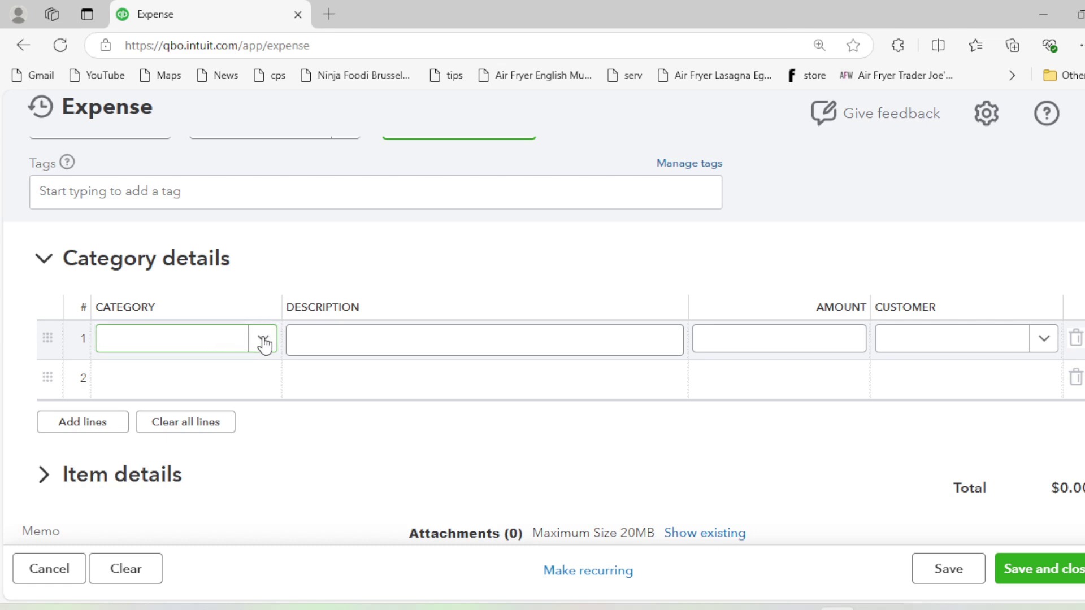
scroll(283, 283, down, 2)
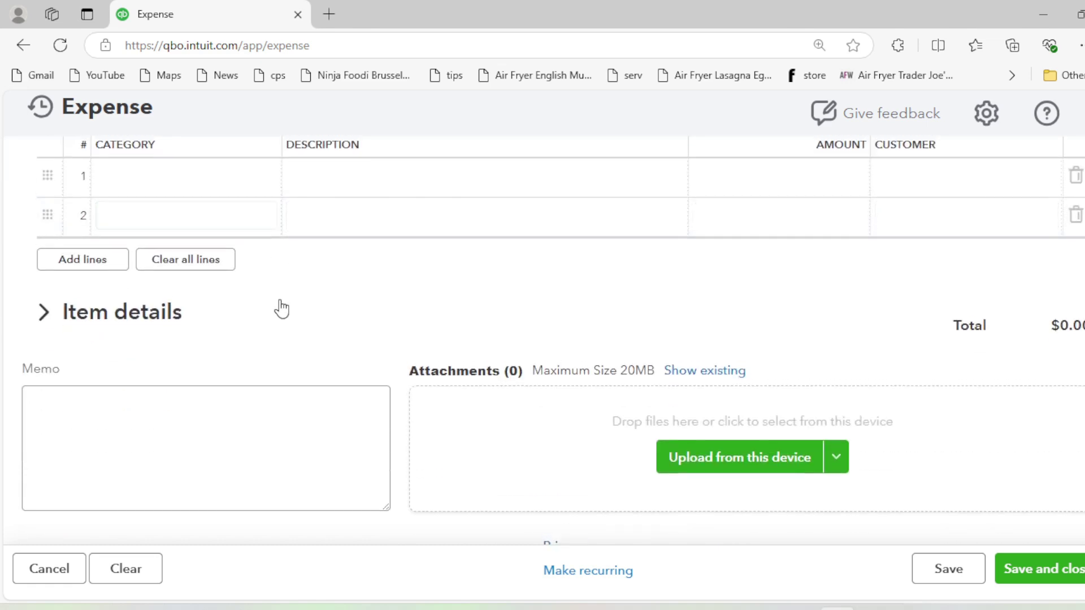
scroll(249, 282, up, 1)
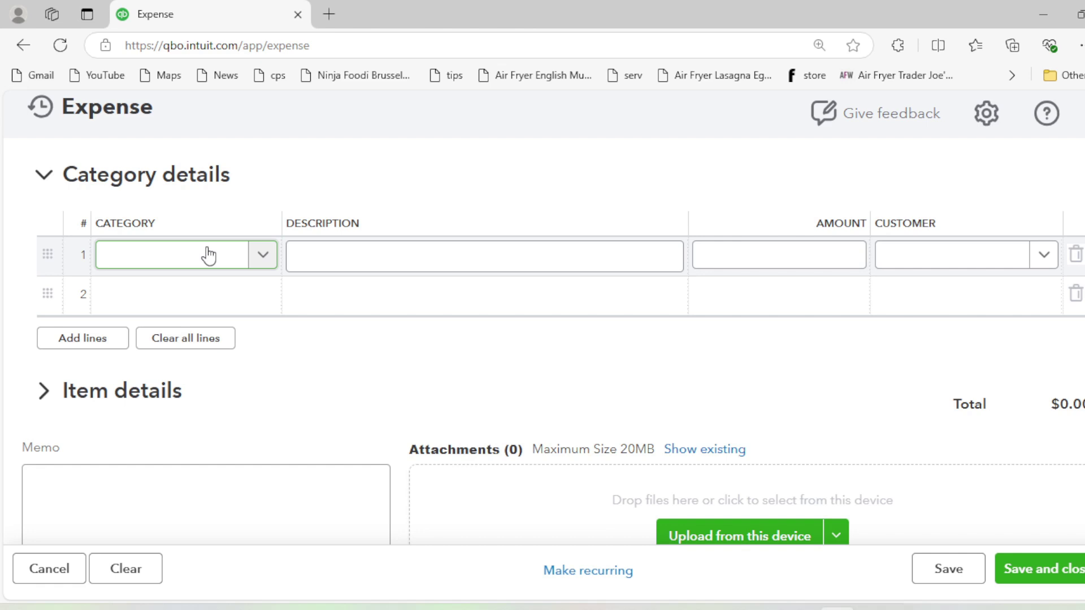
click(263, 257)
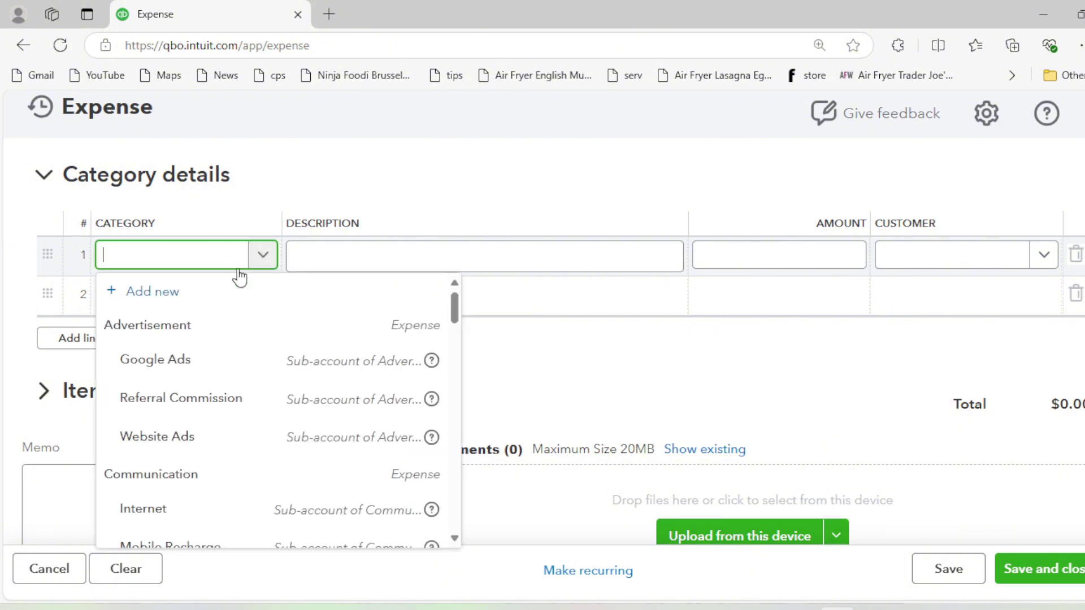
mouse_move(454, 309)
mouse_down()
mouse_move(456, 332)
mouse_move(459, 314)
mouse_up()
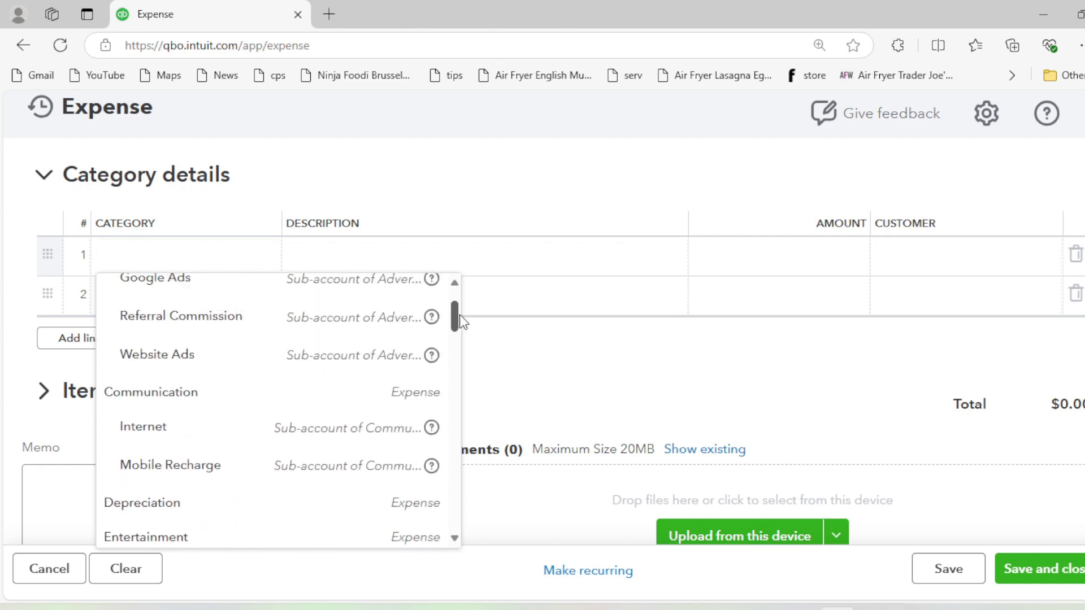
scroll(193, 339, up, 1)
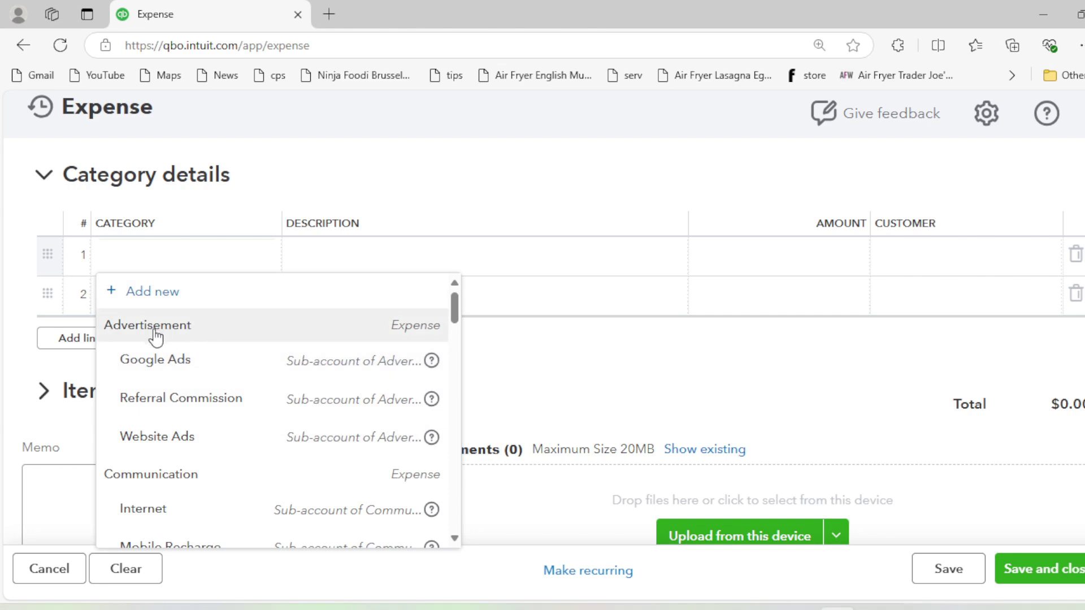
drag(455, 317, 477, 481)
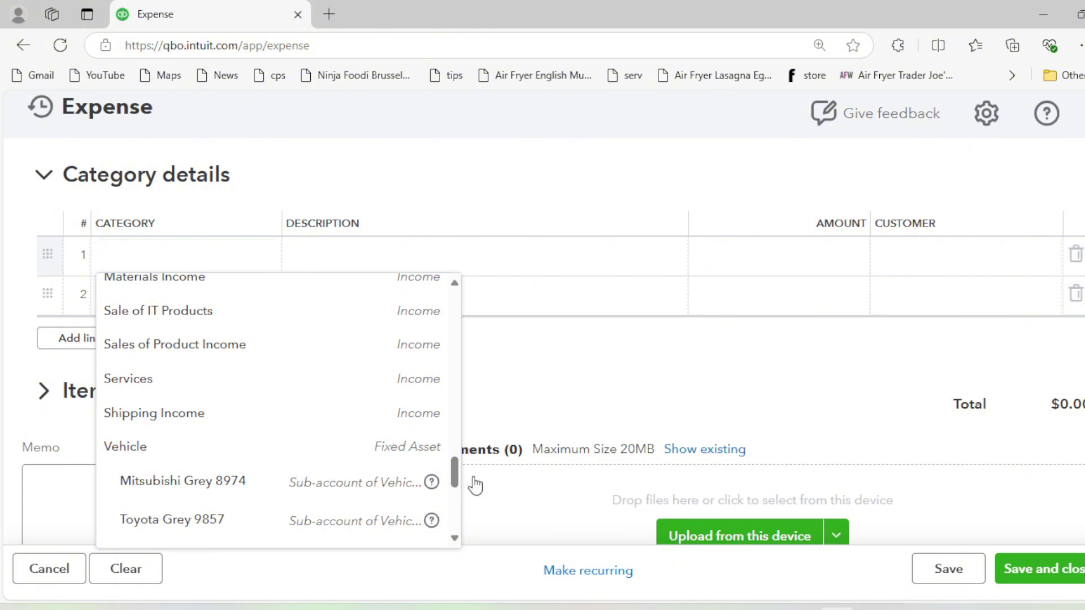
- Switch to the Bill.webp receipt, examine which items were purchased to decide on a category, and return to the expense form
key(alt+Tab)
scroll(486, 390, down, 1)
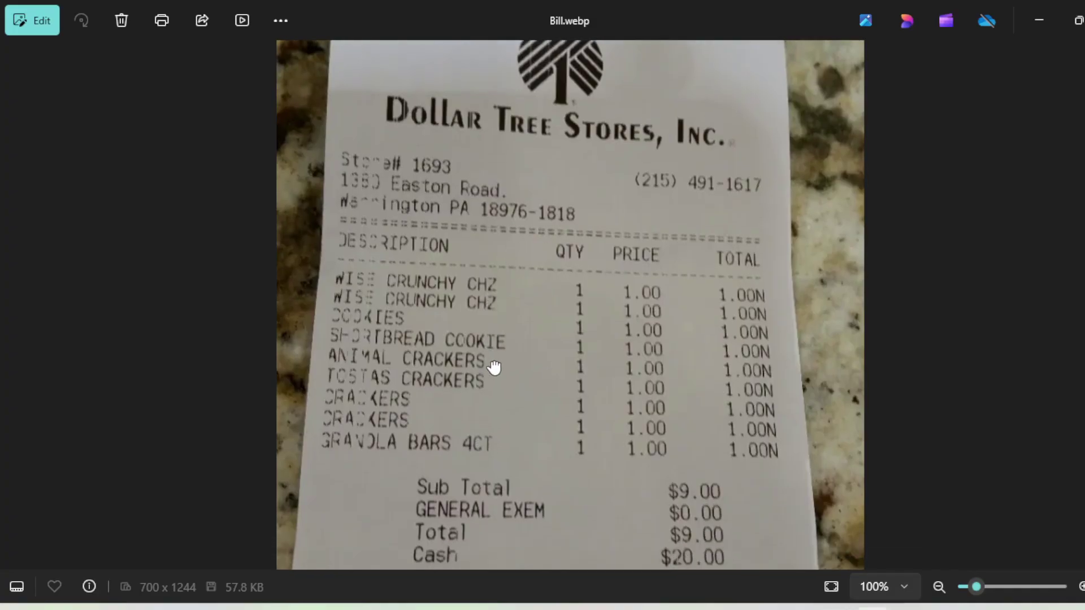
mouse_move(494, 411)
mouse_down()
mouse_move(482, 221)
mouse_move(453, 347)
mouse_up()
mouse_move(499, 135)
mouse_down()
mouse_move(486, 305)
mouse_move(528, 344)
mouse_move(520, 262)
mouse_up()
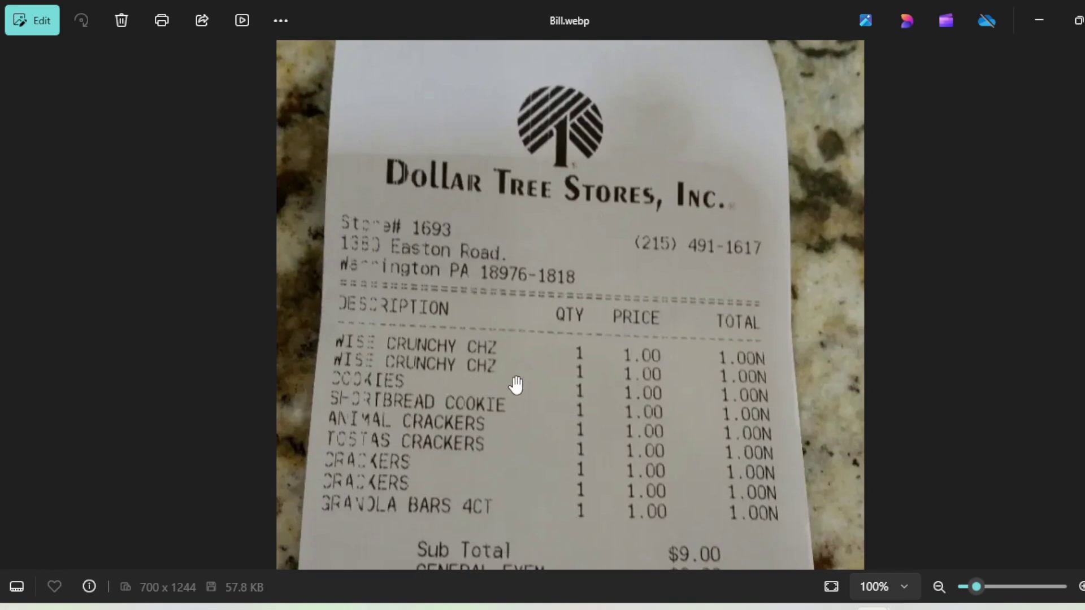
drag(516, 385, 524, 237)
drag(535, 368, 537, 316)
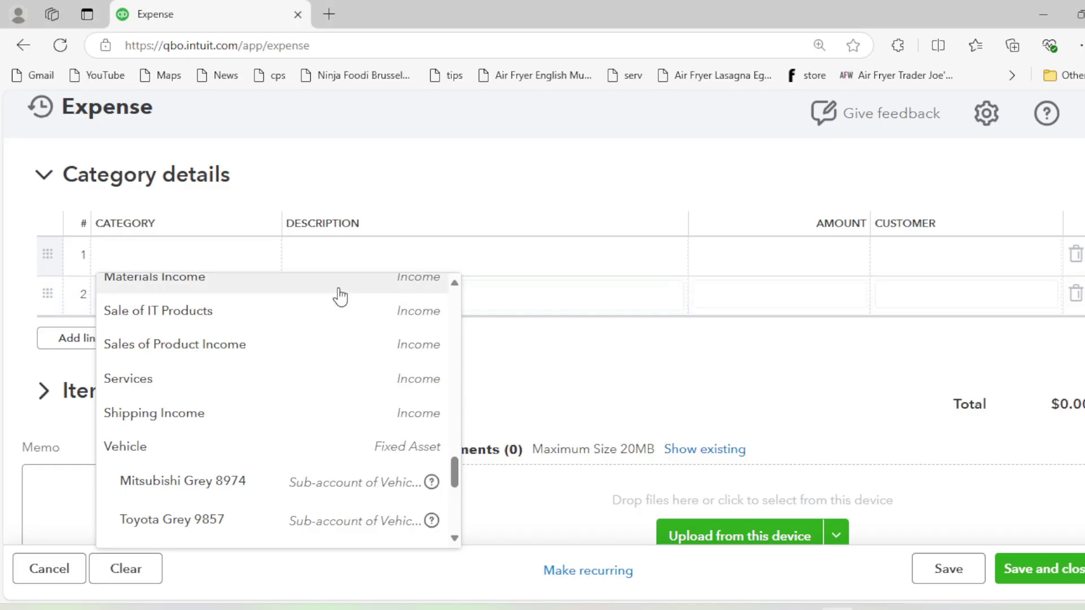
- Search the first line's categories for "enter" and assign Office Entertainment, the sub-account of Entertainment
click(193, 254)
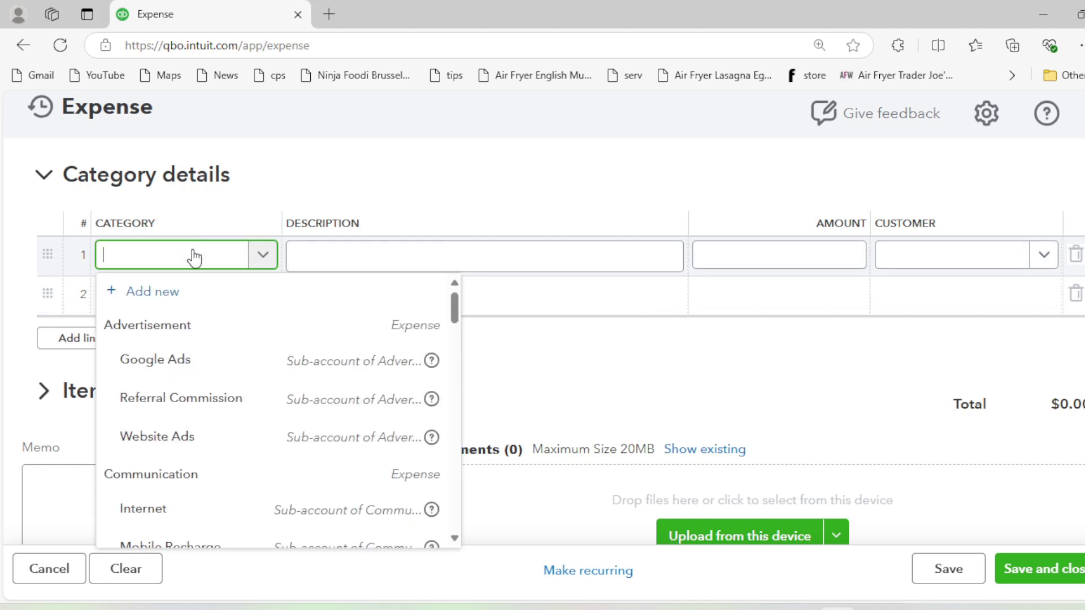
text(enter)
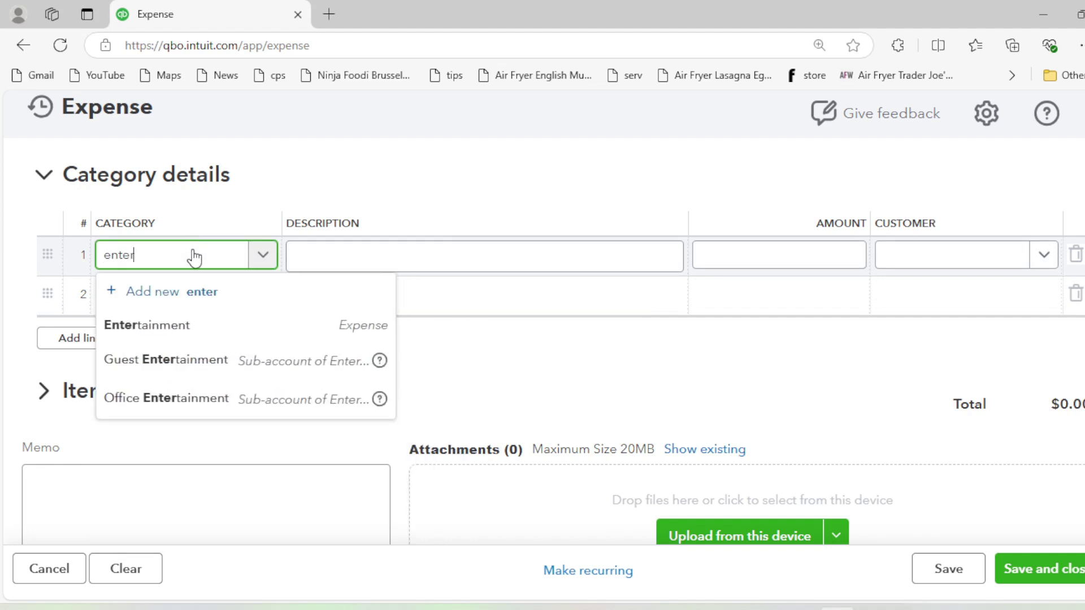
click(184, 402)
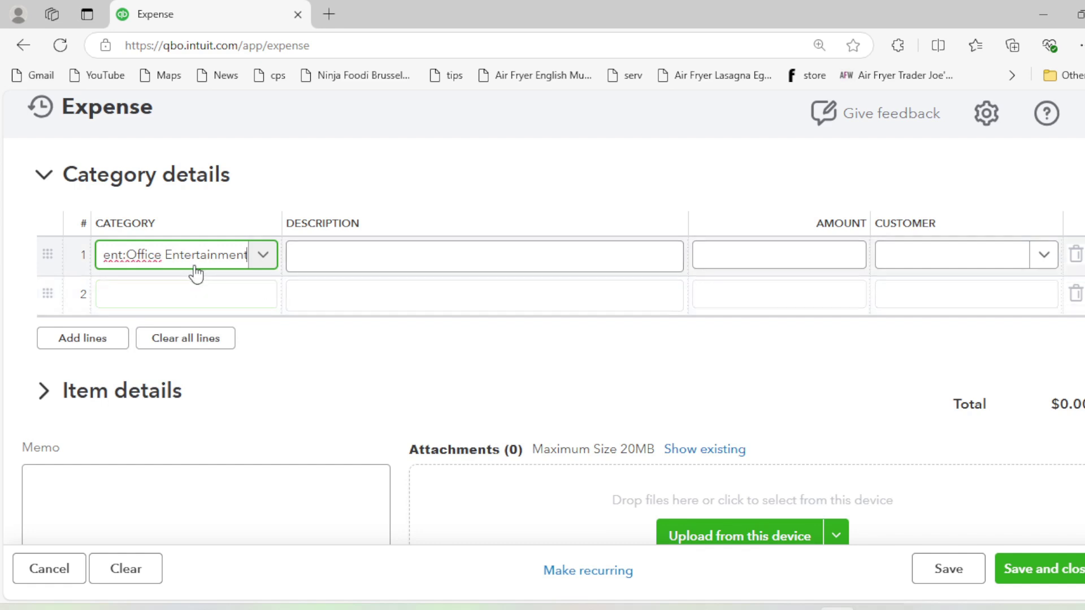
- Try adding a new category account with account type Expenses, look through its detail types, and discard the form unsaved
click(257, 260)
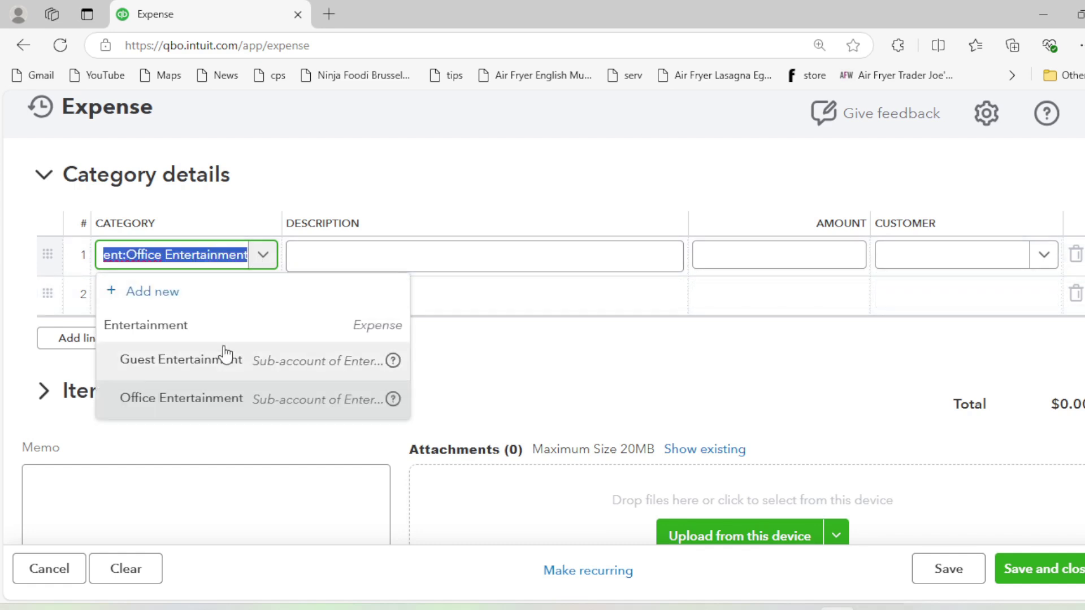
click(193, 298)
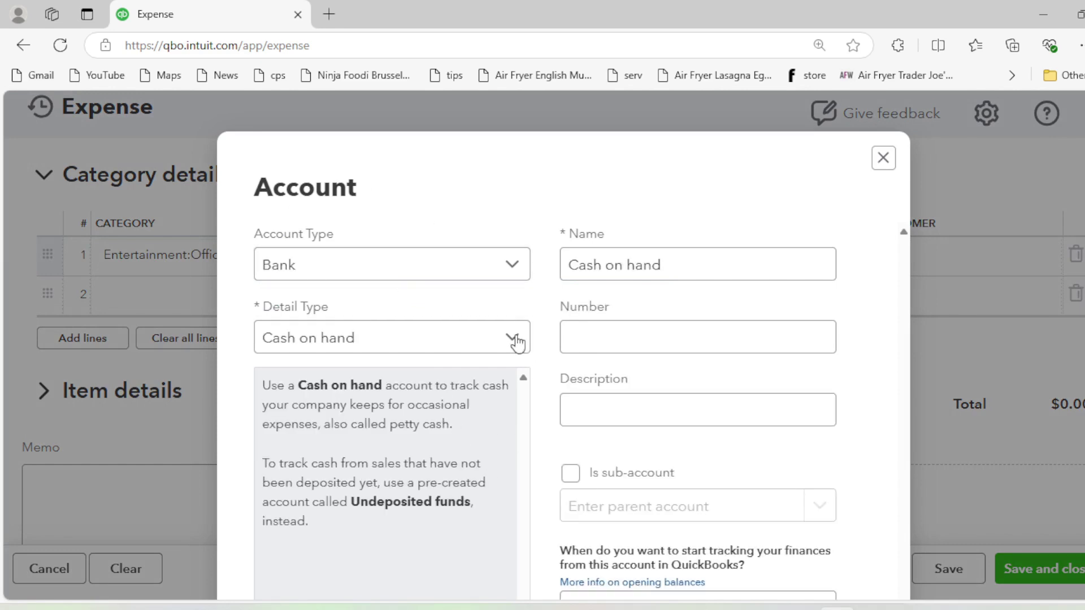
click(577, 343)
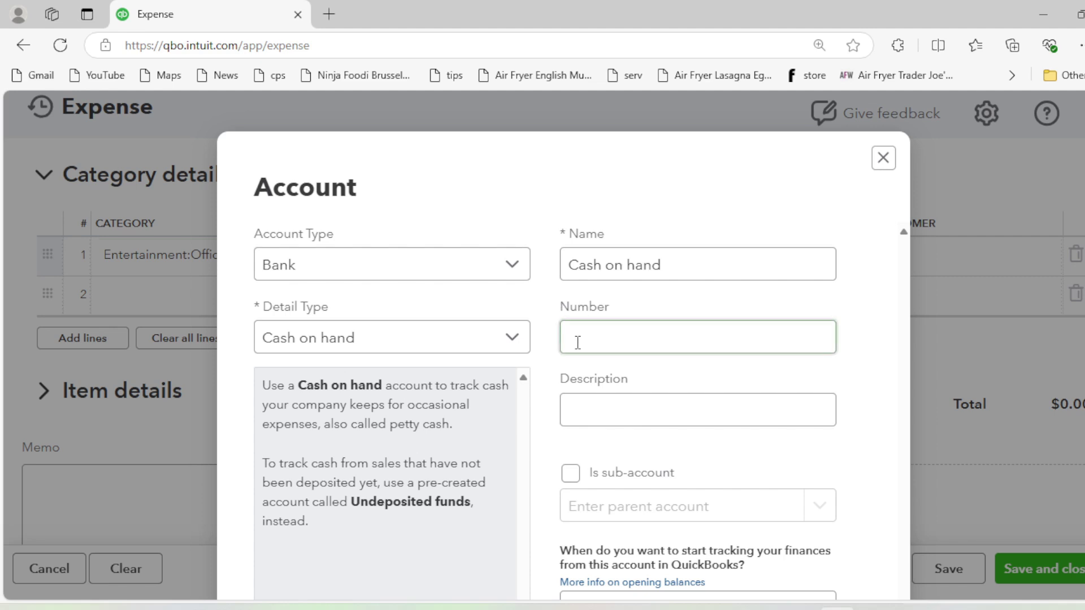
click(501, 263)
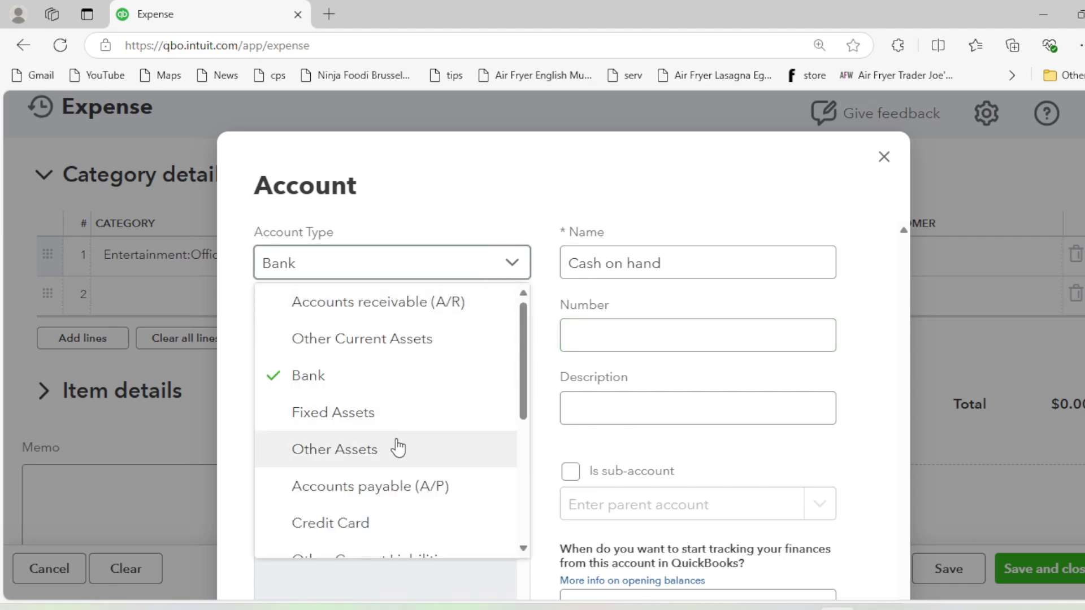
scroll(399, 447, down, 3)
scroll(394, 446, down, 1)
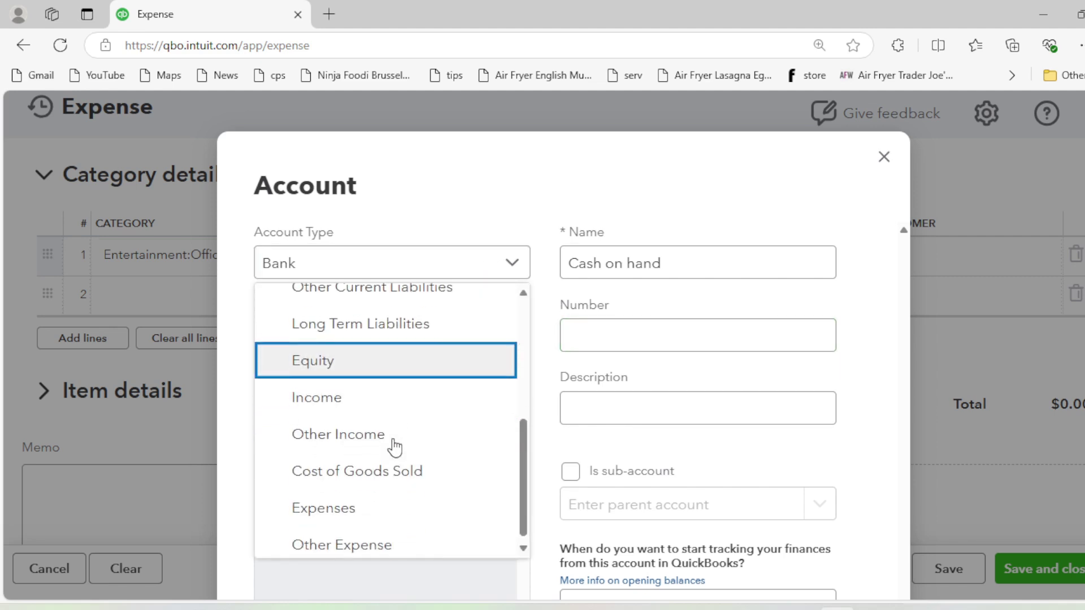
click(376, 501)
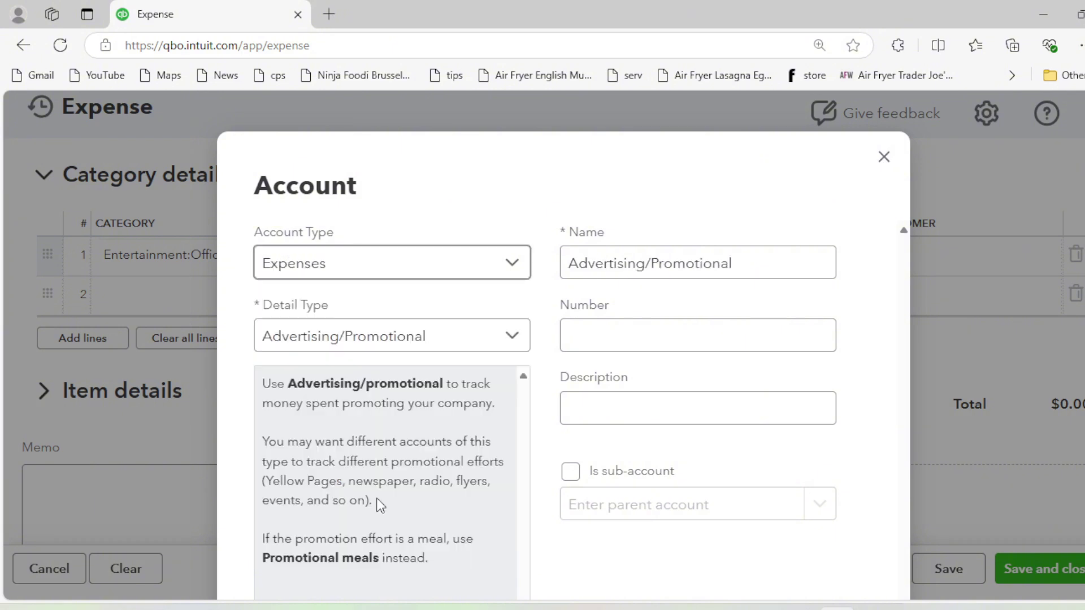
click(490, 338)
scroll(678, 255, down, 2)
drag(524, 325, 525, 374)
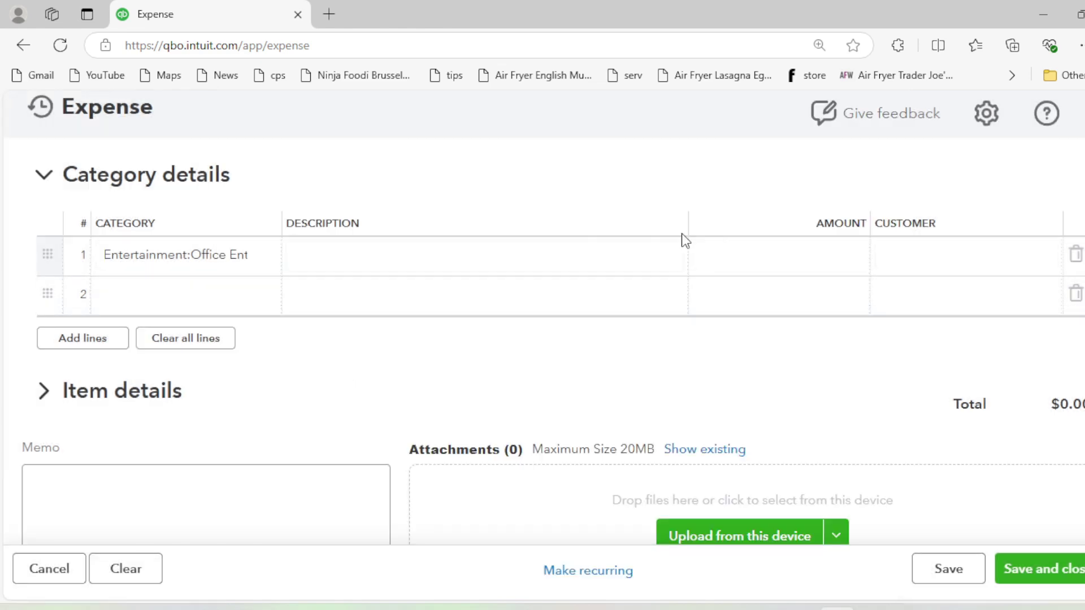
- Describe the first line as "Office meeting" and enter the receipt's total of $9.00 as its amount, checking it on Bill.webp
click(388, 263)
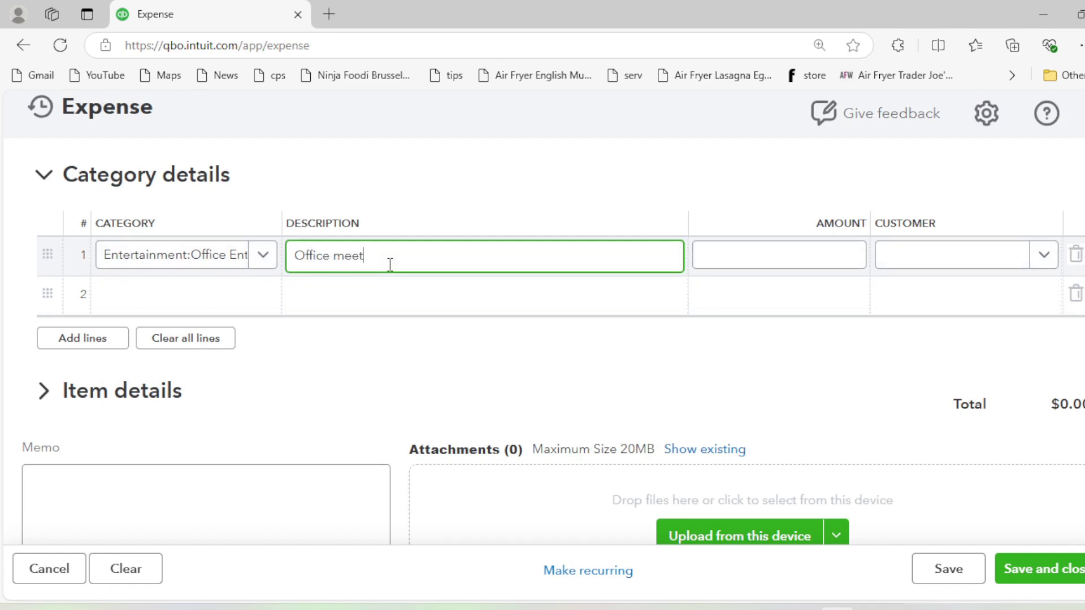
key(Tab)
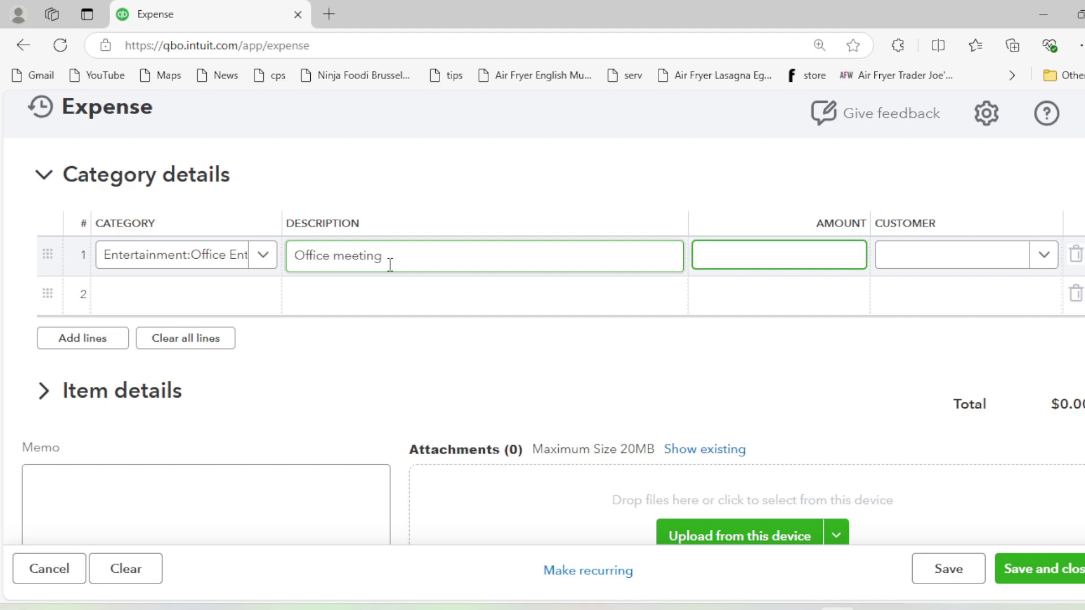
key(Tab)
key(alt+Tab)
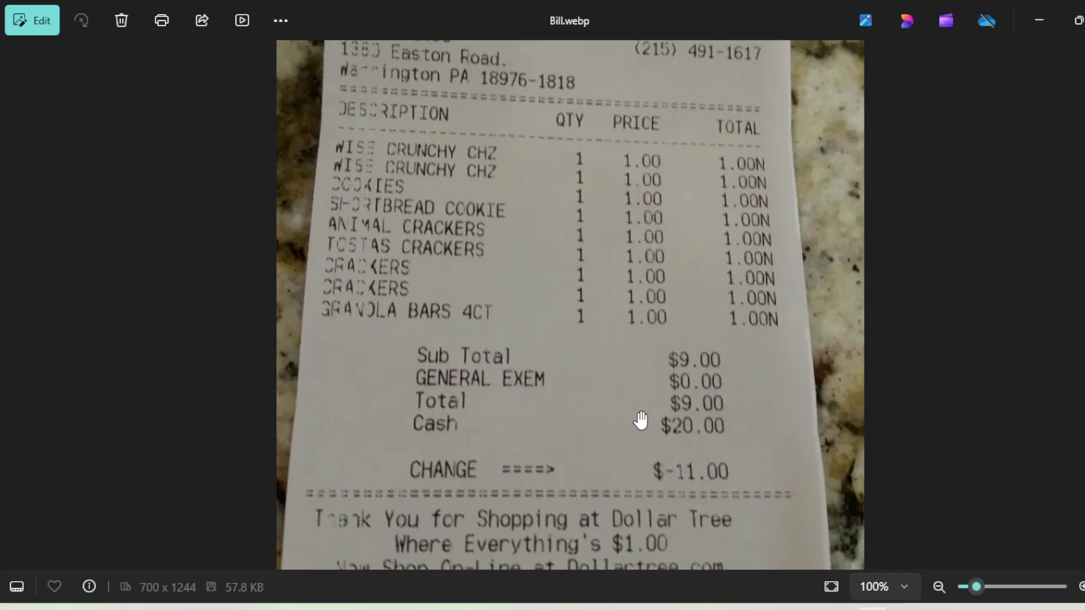
key(alt+Tab)
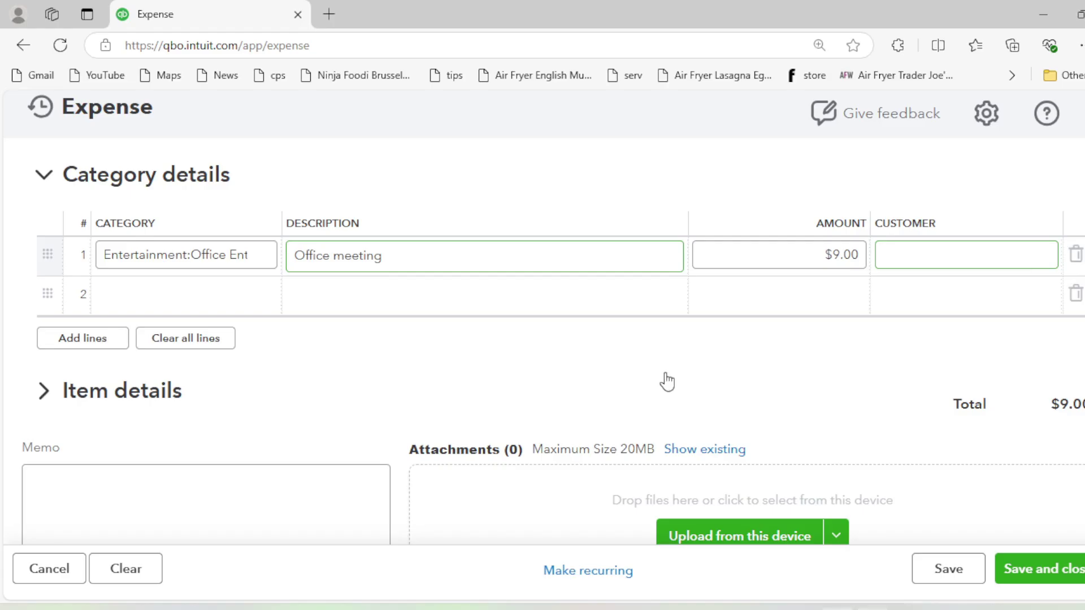
- Review the expense's payment details, category line and total amount, and save the expense while keeping it open
scroll(799, 310, up, 1)
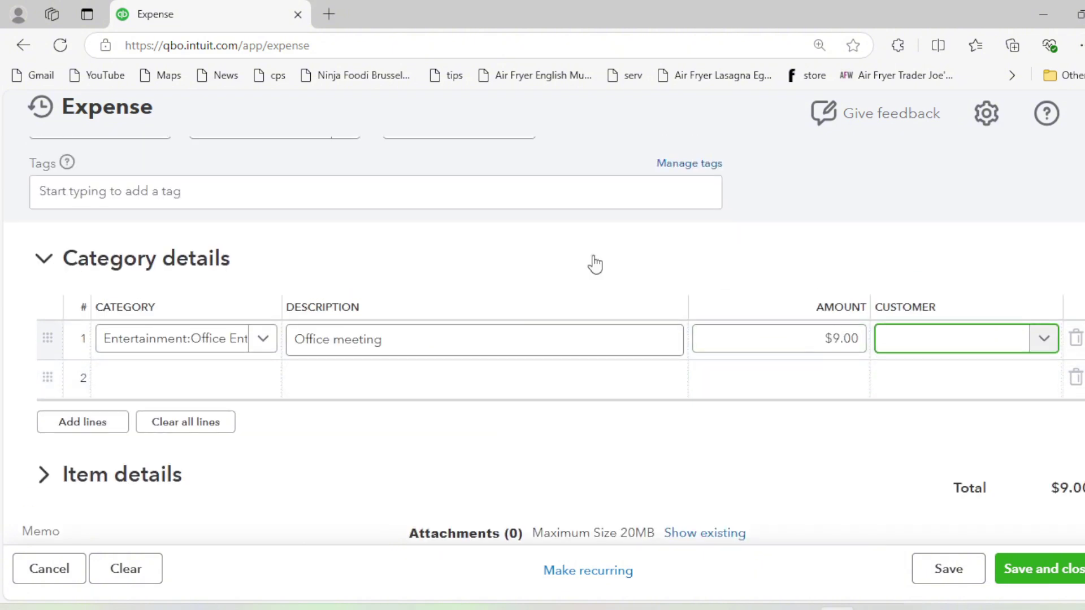
scroll(566, 271, down, 1)
click(534, 291)
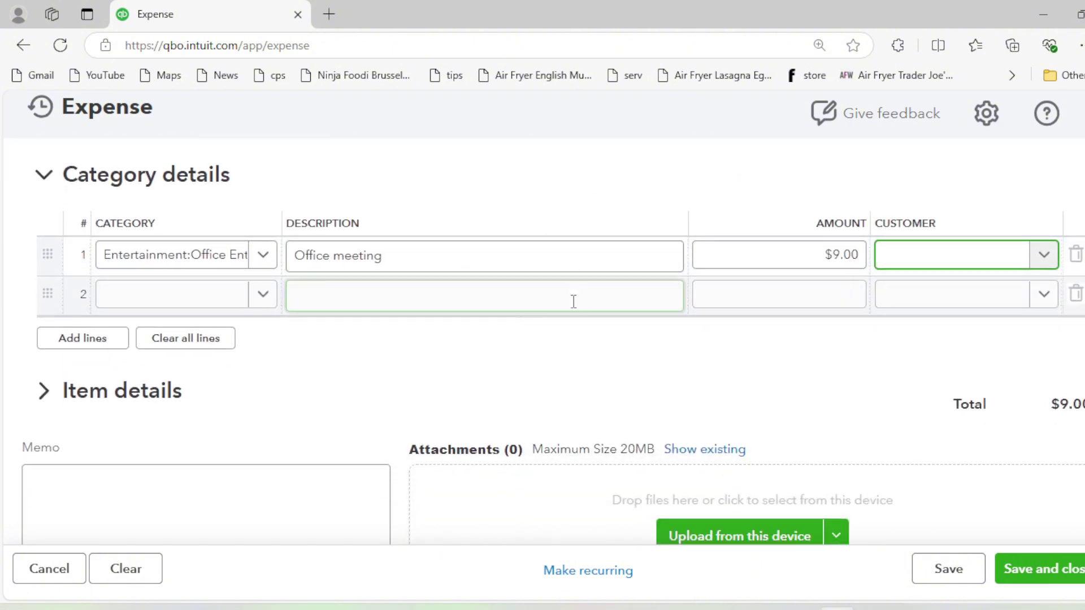
scroll(395, 305, up, 3)
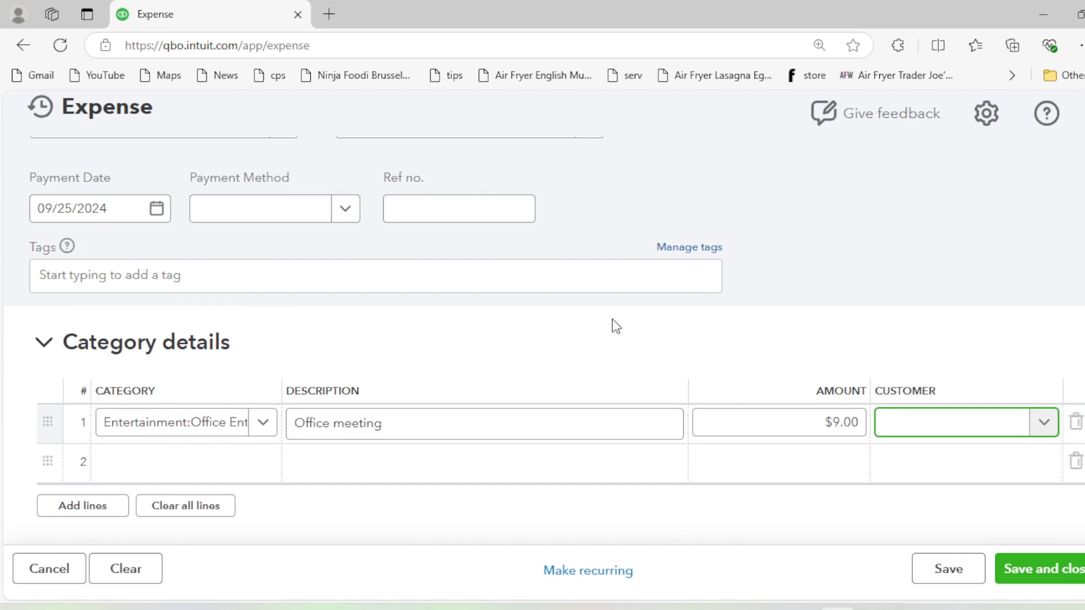
scroll(612, 334, up, 2)
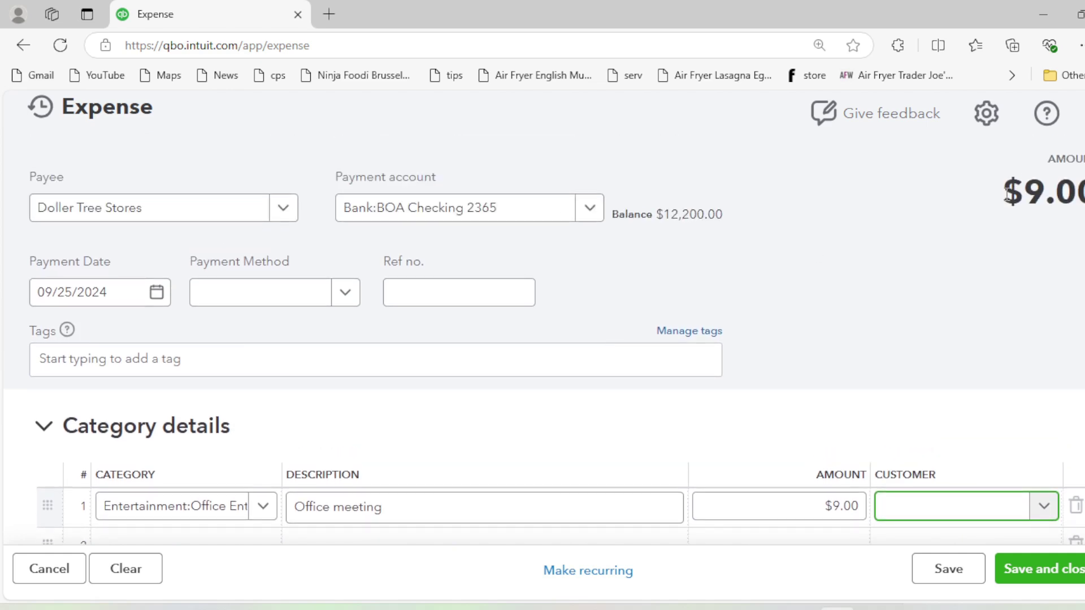
drag(1007, 195, 1082, 195)
click(1081, 249)
drag(1008, 195, 1081, 195)
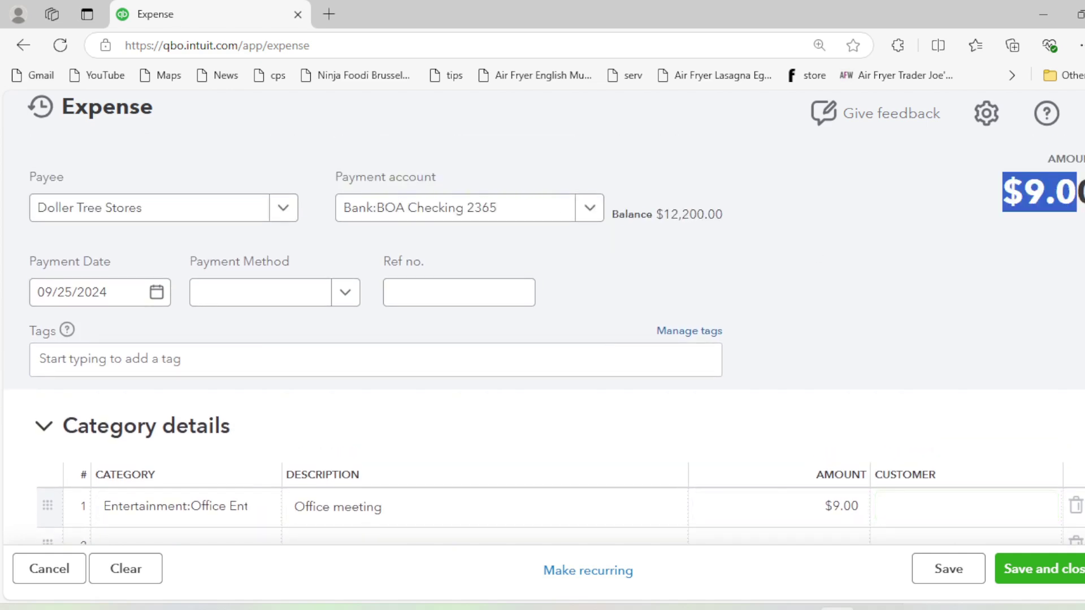
click(1046, 257)
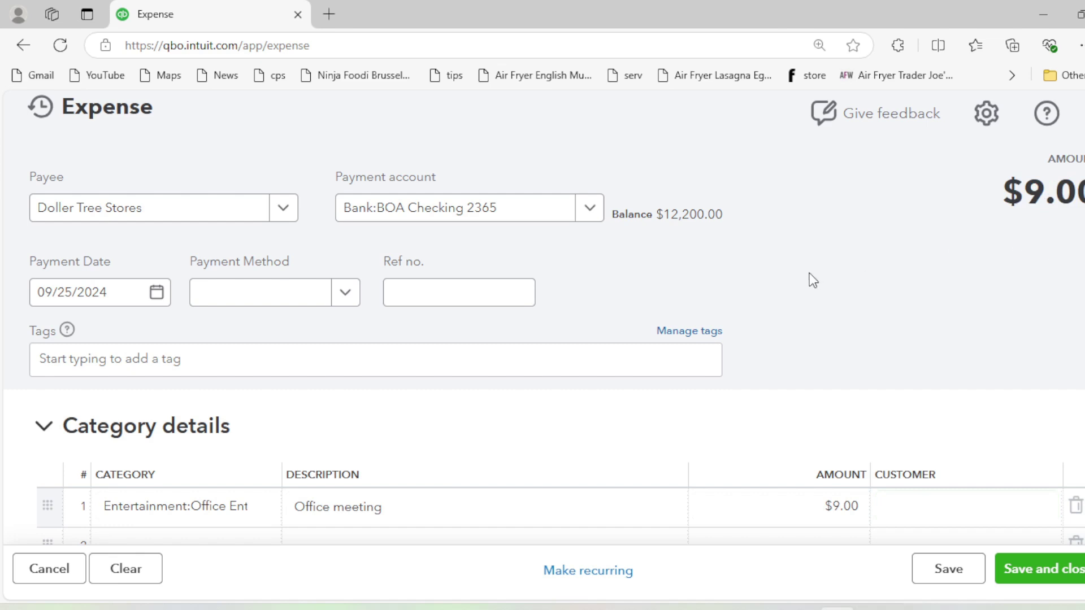
click(949, 571)
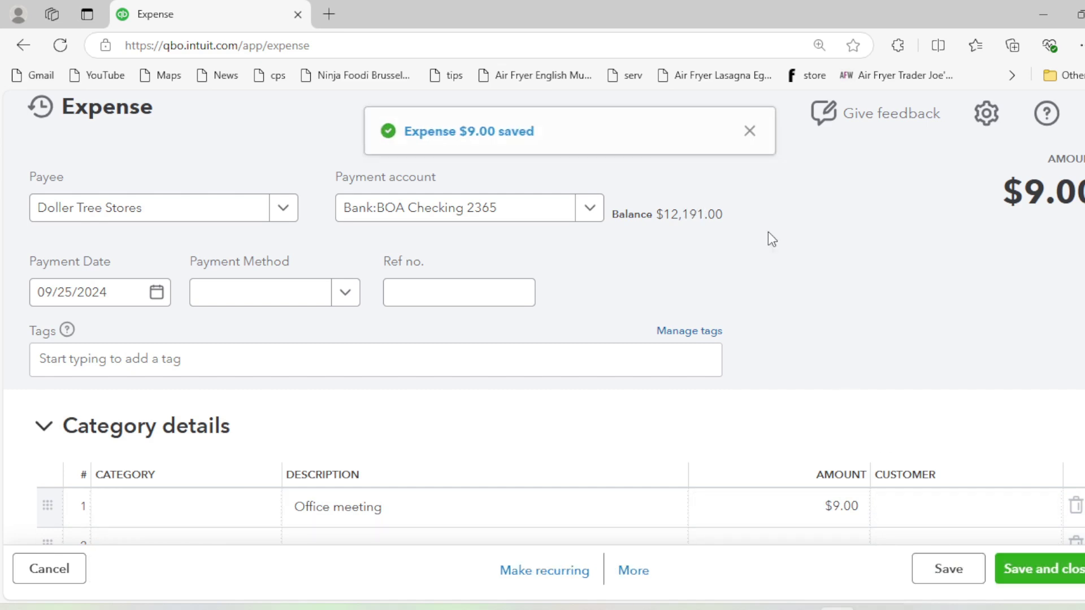
- Look over the saved expense's category line and the item details, memo and attachments sections below it
scroll(627, 249, down, 5)
click(619, 257)
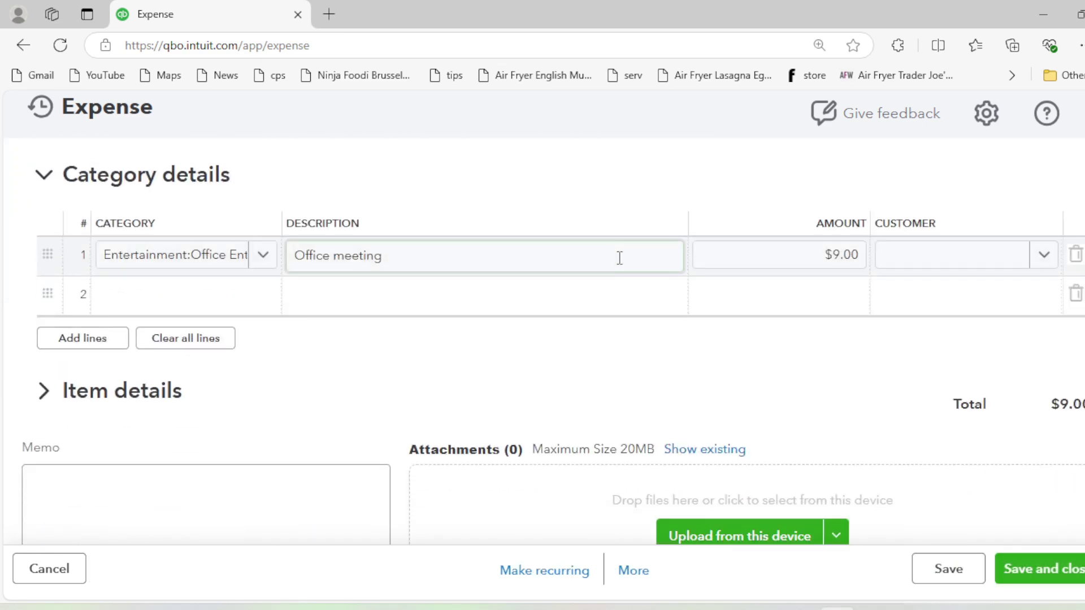
scroll(582, 281, up, 3)
scroll(341, 275, down, 3)
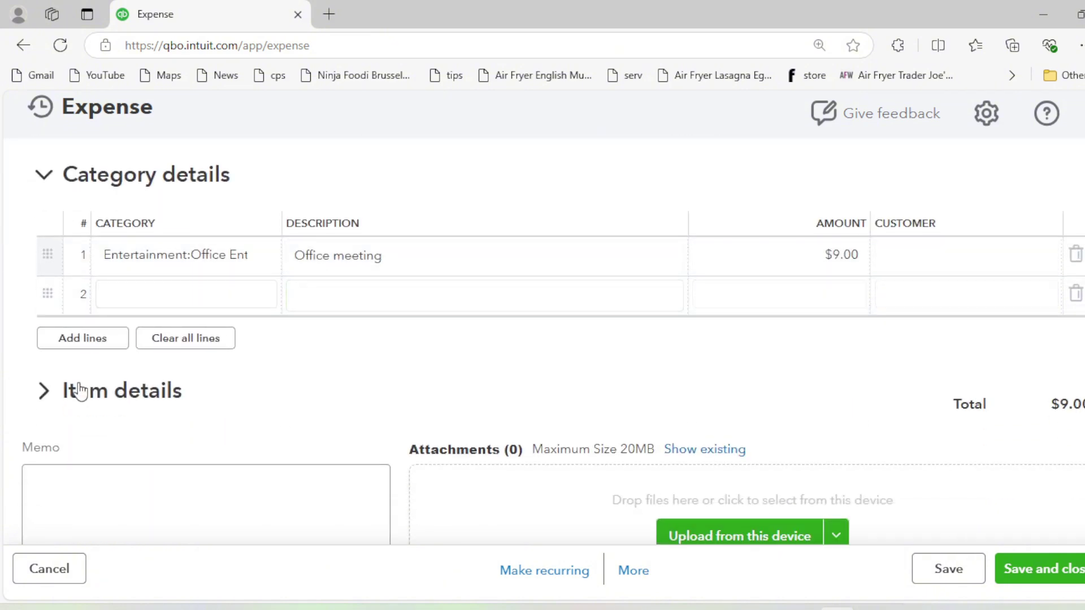
scroll(78, 367, down, 1)
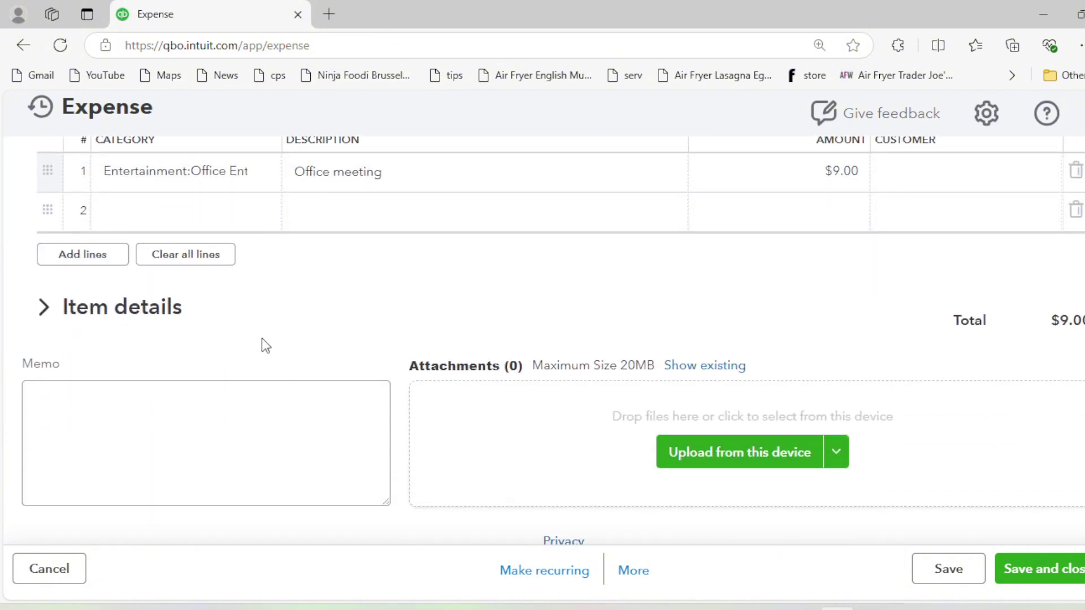
- Expand the item details section and compare its Product/Service column with the Category column of the category details
scroll(266, 343, up, 1)
scroll(266, 343, down, 1)
scroll(146, 317, up, 2)
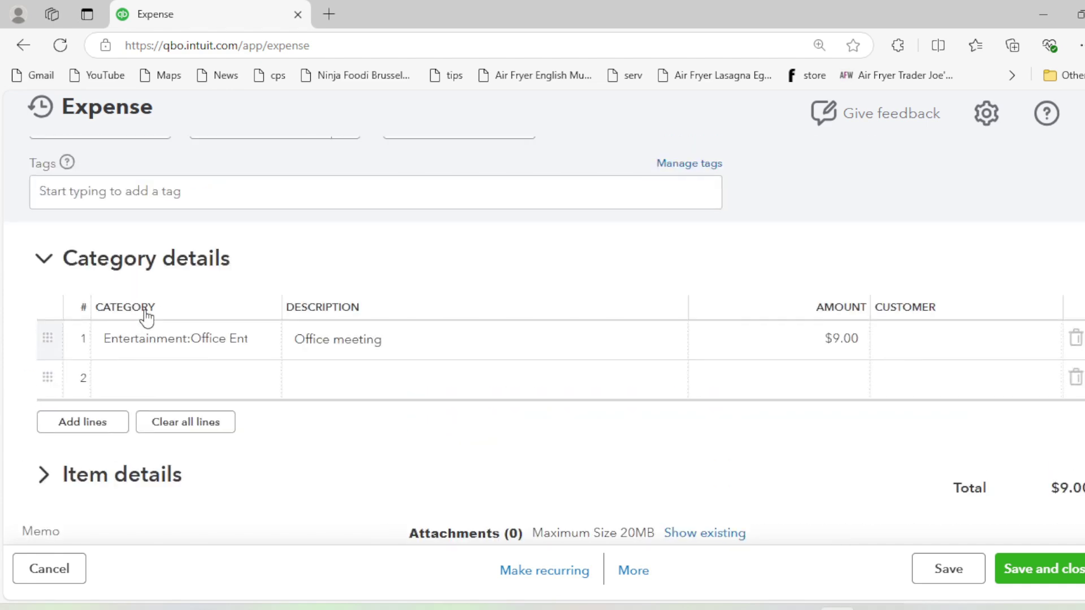
scroll(148, 291, down, 2)
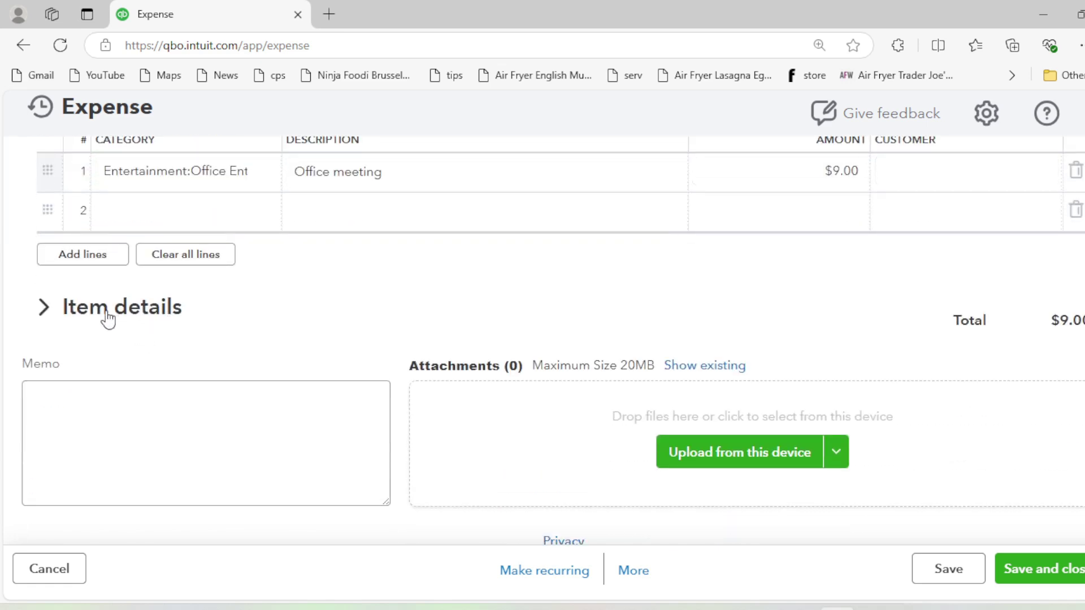
click(107, 320)
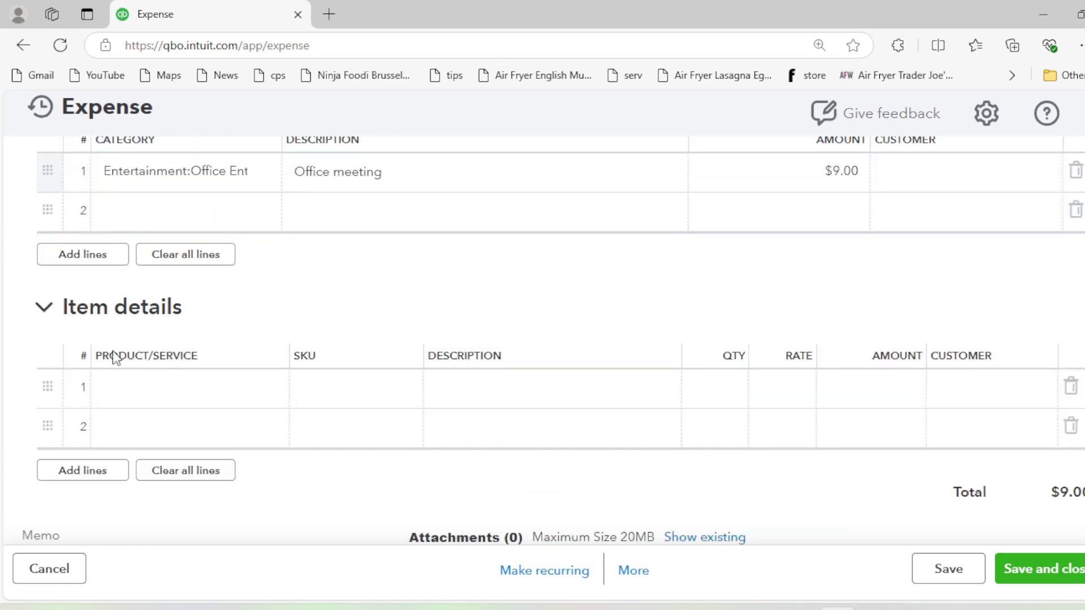
drag(99, 355, 212, 357)
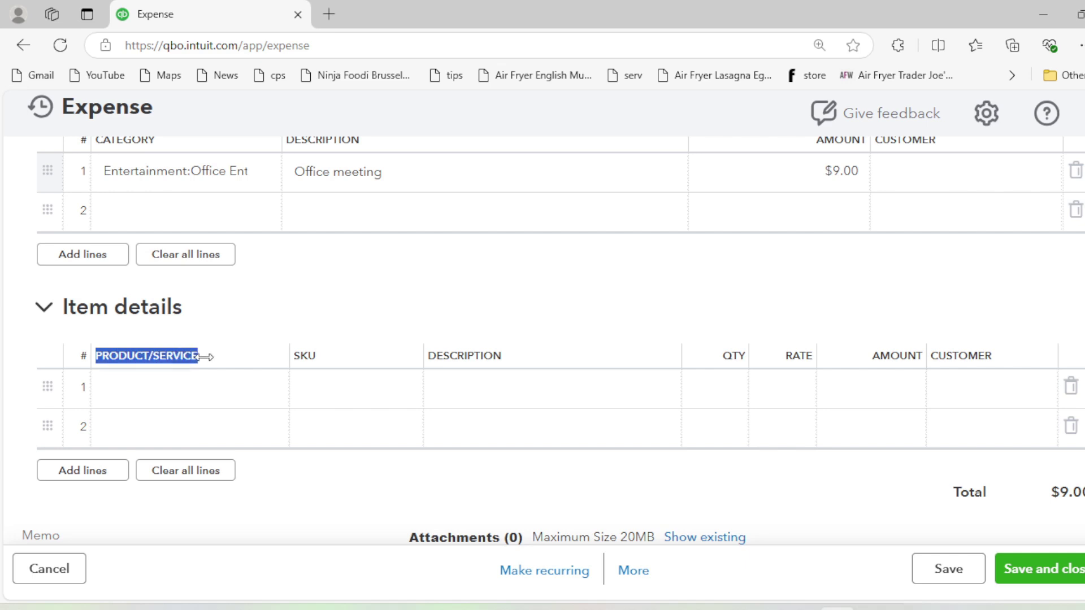
scroll(206, 378, up, 3)
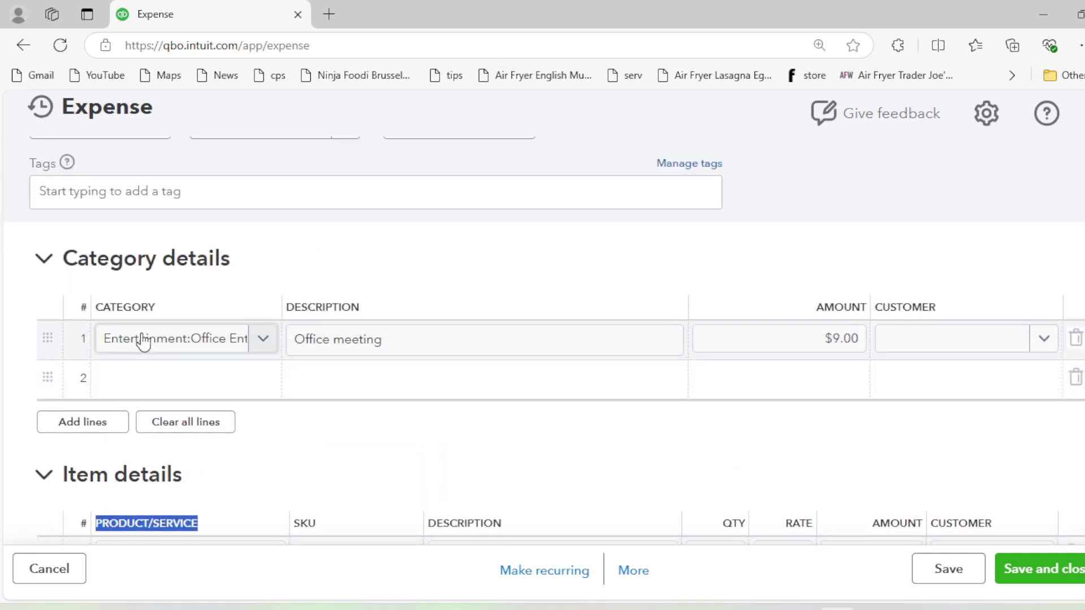
drag(97, 308, 153, 311)
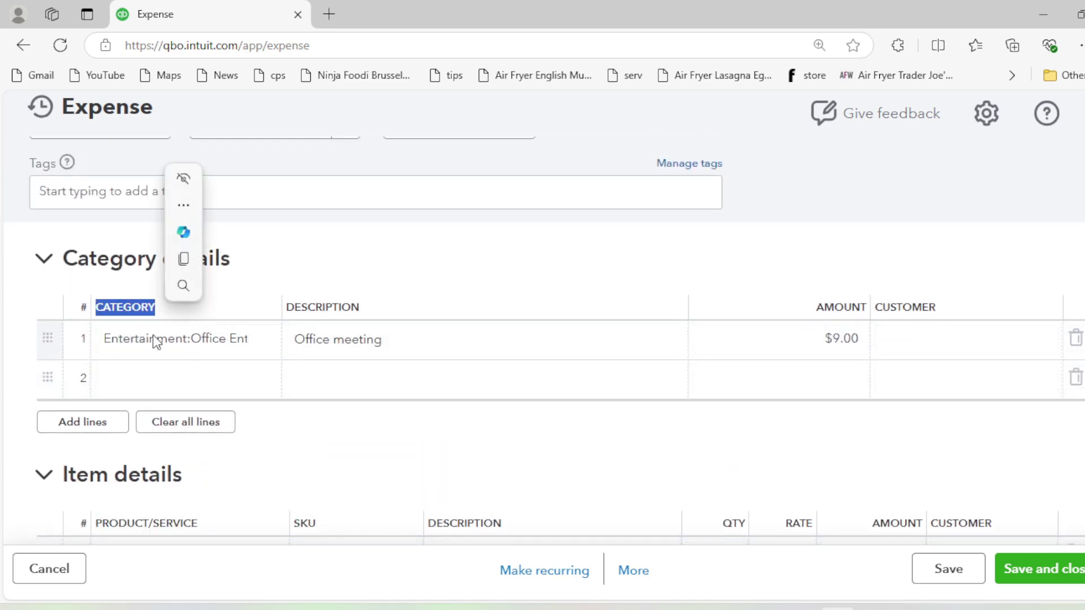
scroll(154, 341, down, 1)
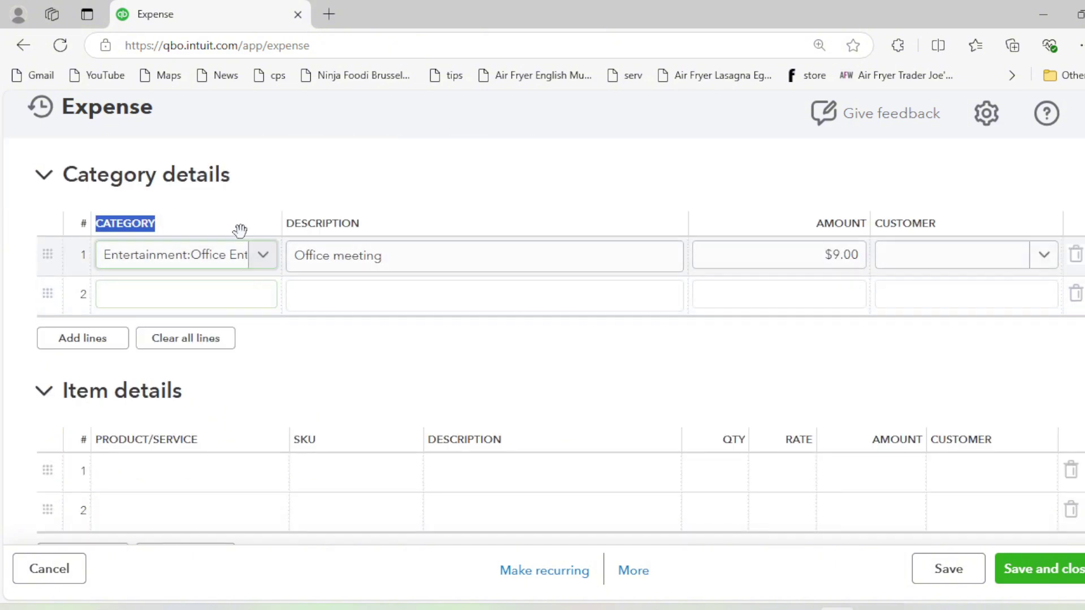
- Examine the category details section and the category list opened from the first line's Office Entertainment entry
scroll(221, 258, up, 1)
click(221, 264)
click(123, 262)
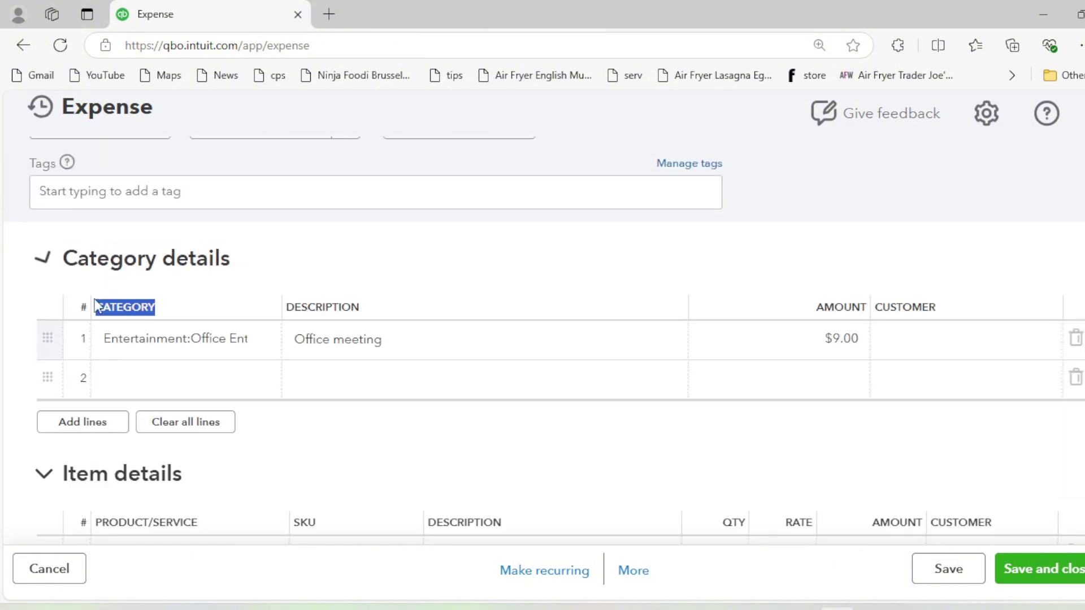
click(235, 342)
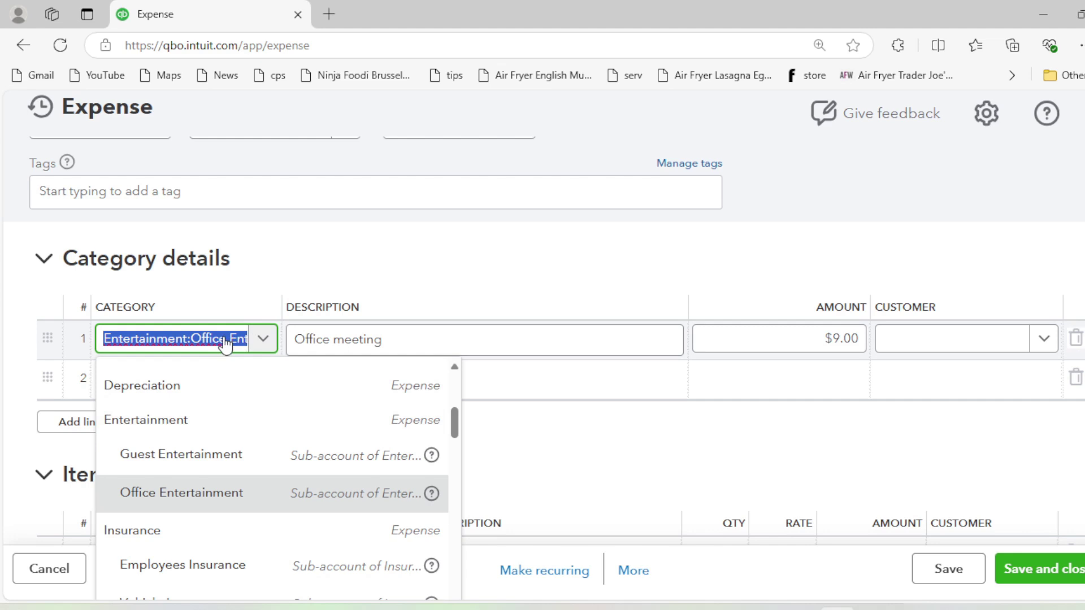
click(225, 339)
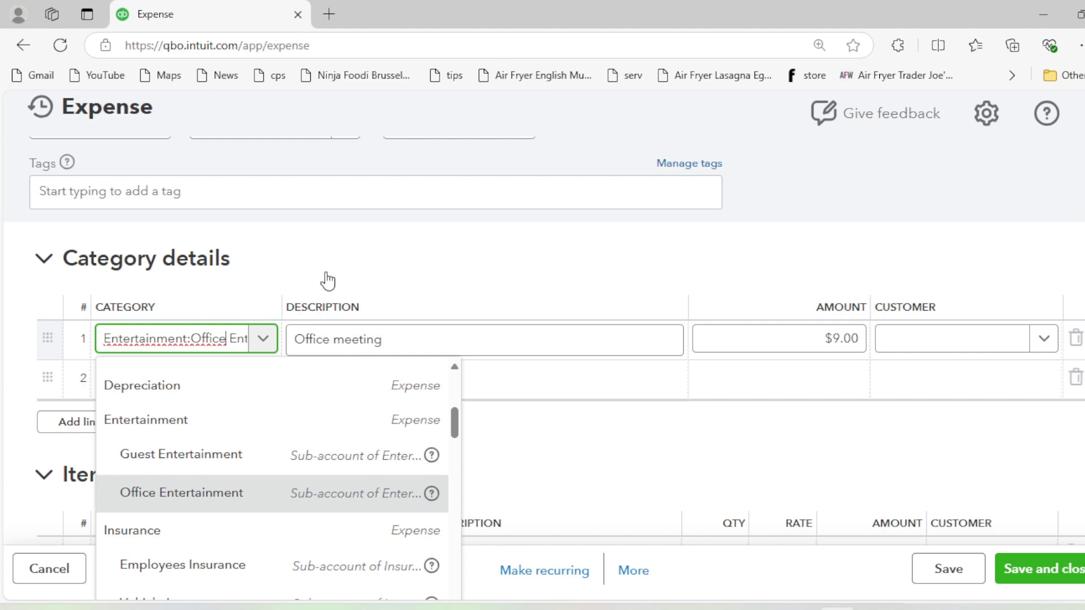
- Examine the product/service field and the other entry fields of the first item details line
scroll(328, 281, down, 2)
scroll(242, 377, down, 2)
click(151, 390)
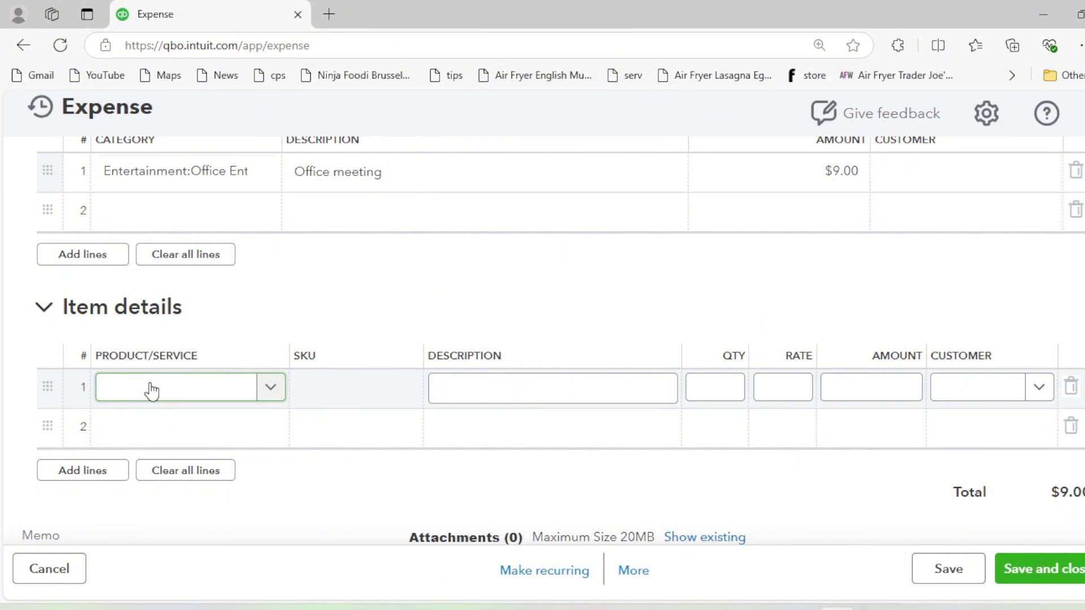
scroll(309, 315, down, 1)
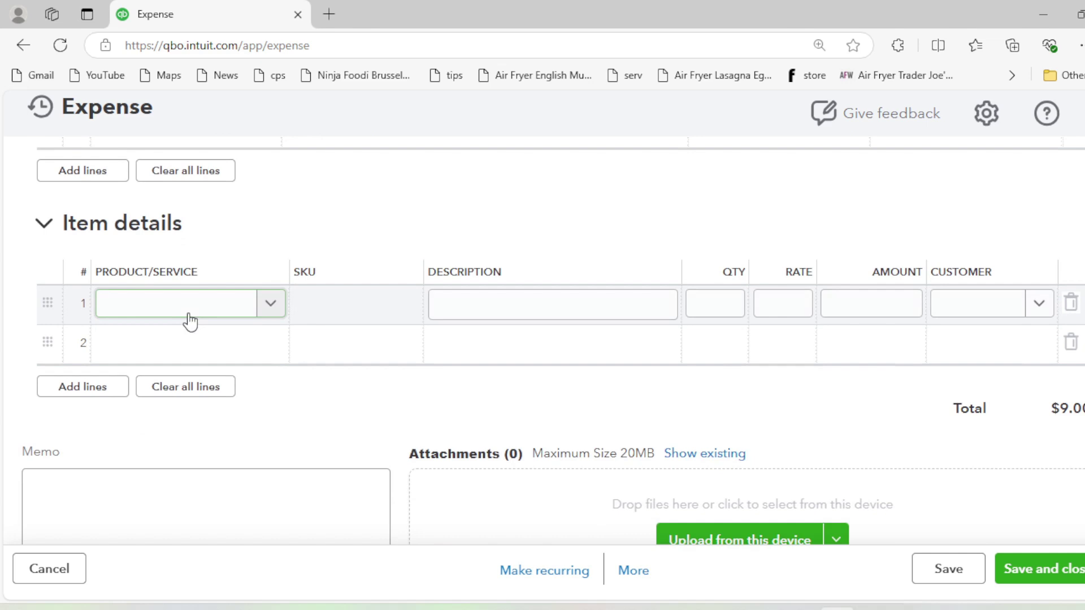
click(265, 315)
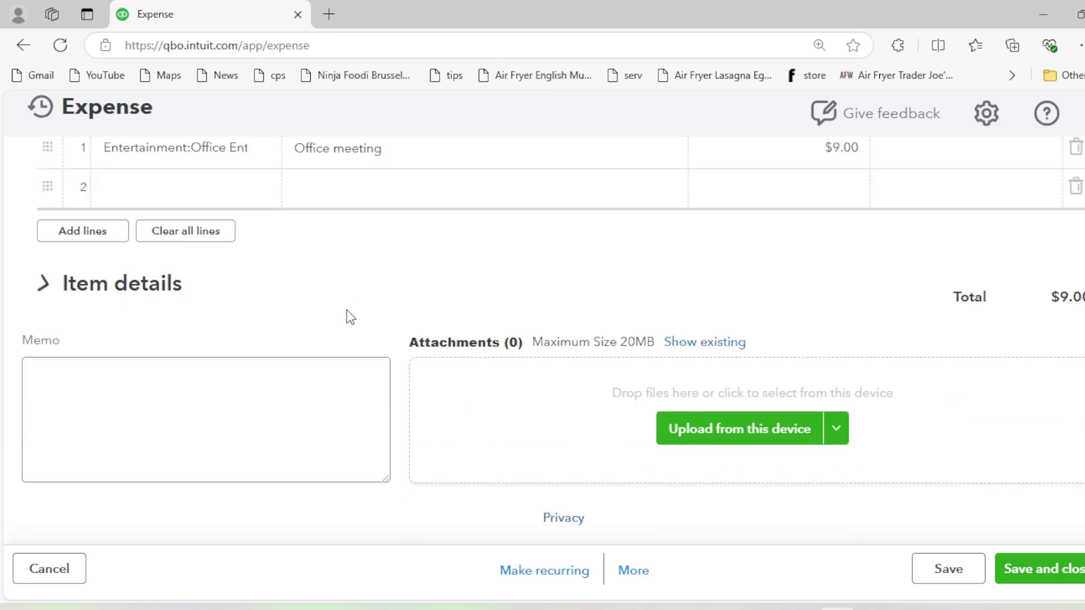
- Look over the category line and the reopened item details section, and return to the expense's payment details
scroll(346, 315, up, 3)
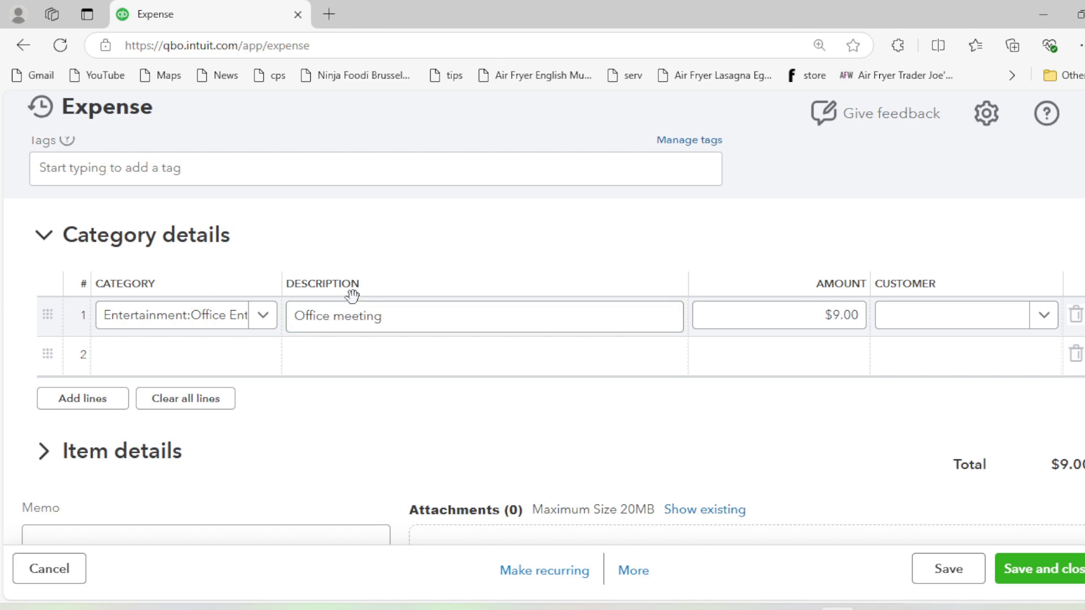
scroll(348, 295, down, 2)
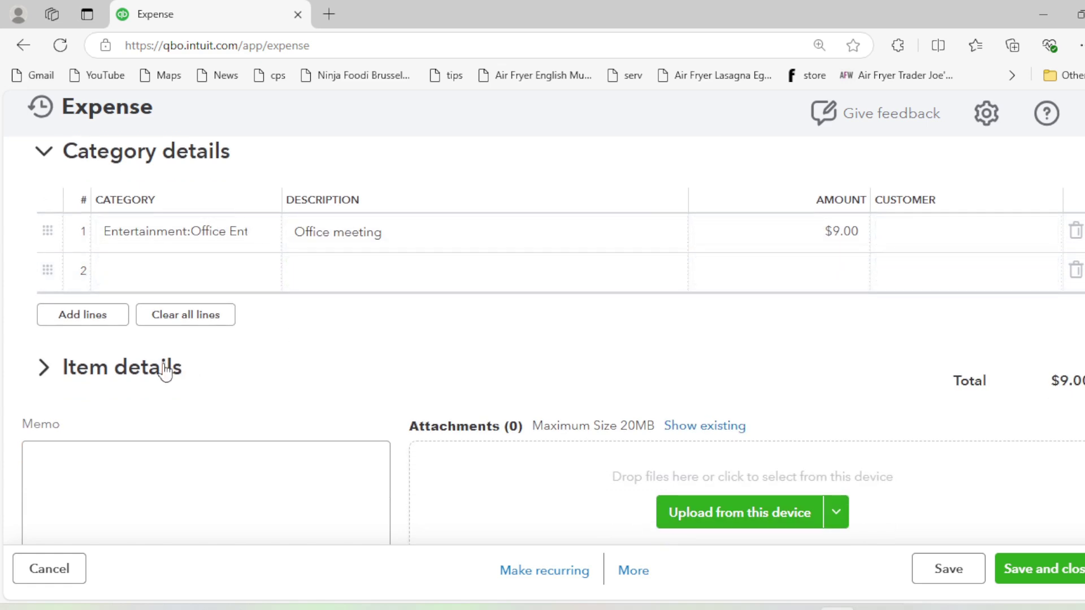
click(165, 368)
scroll(373, 310, down, 3)
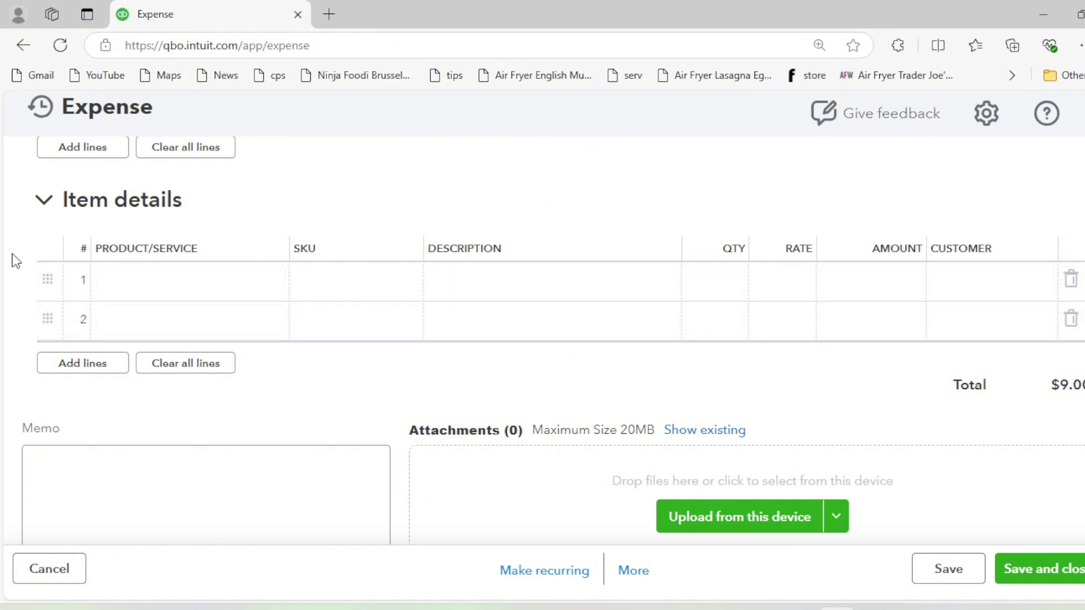
click(100, 209)
click(102, 285)
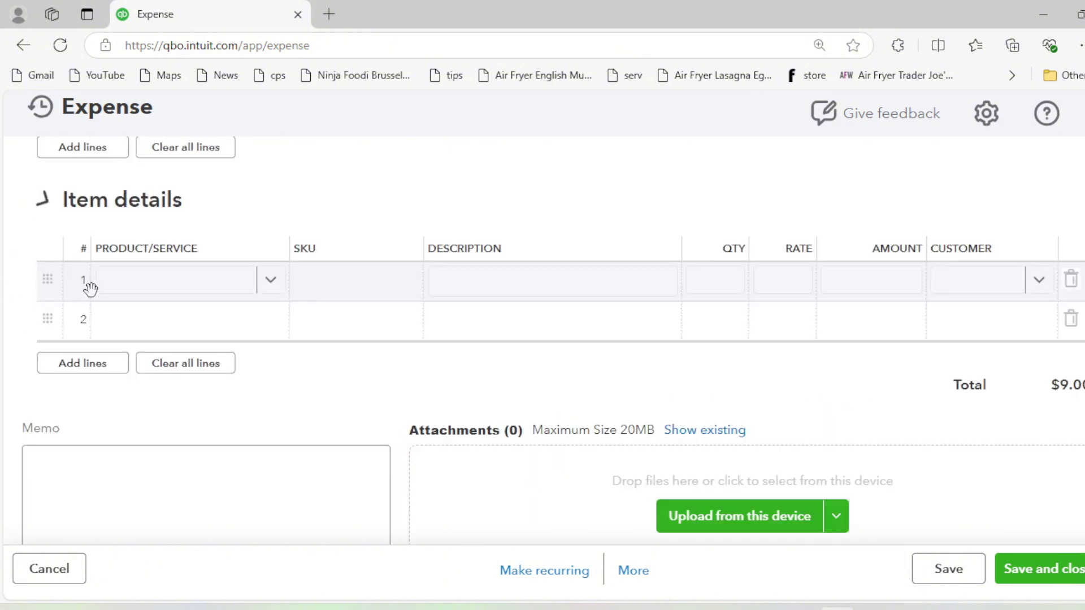
click(150, 218)
scroll(622, 396, up, 5)
click(405, 249)
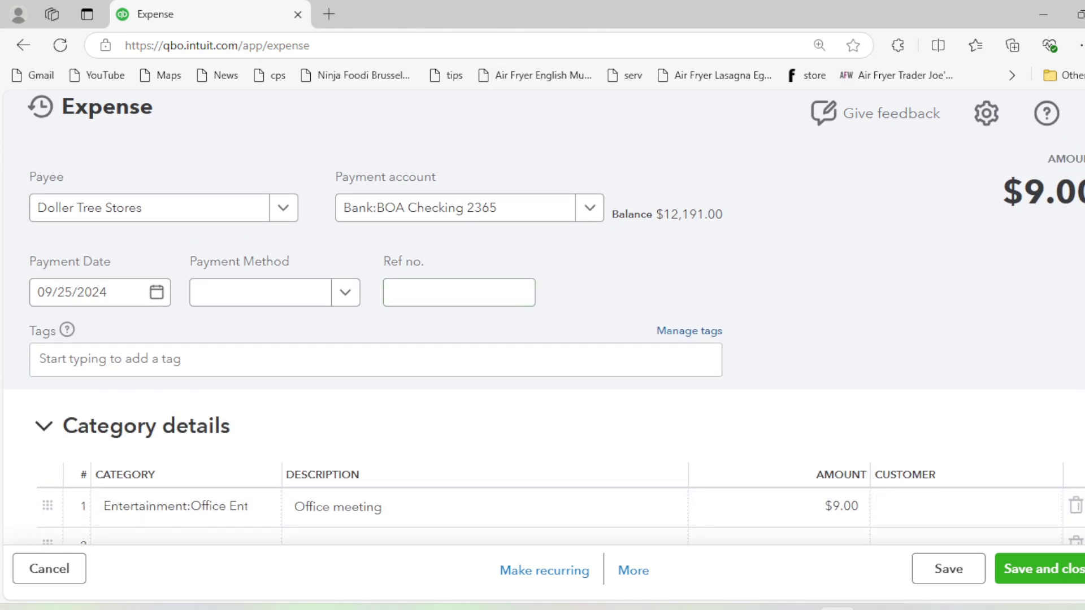
- Close the expense and open the BOA Checking account's register from the chart of accounts
click(1084, 113)
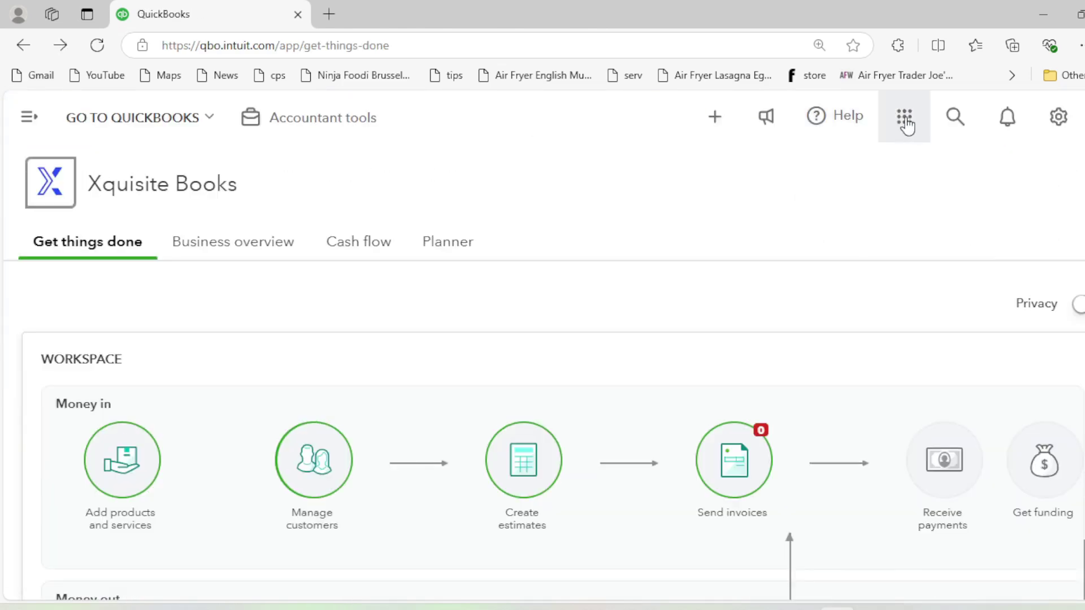
click(1059, 116)
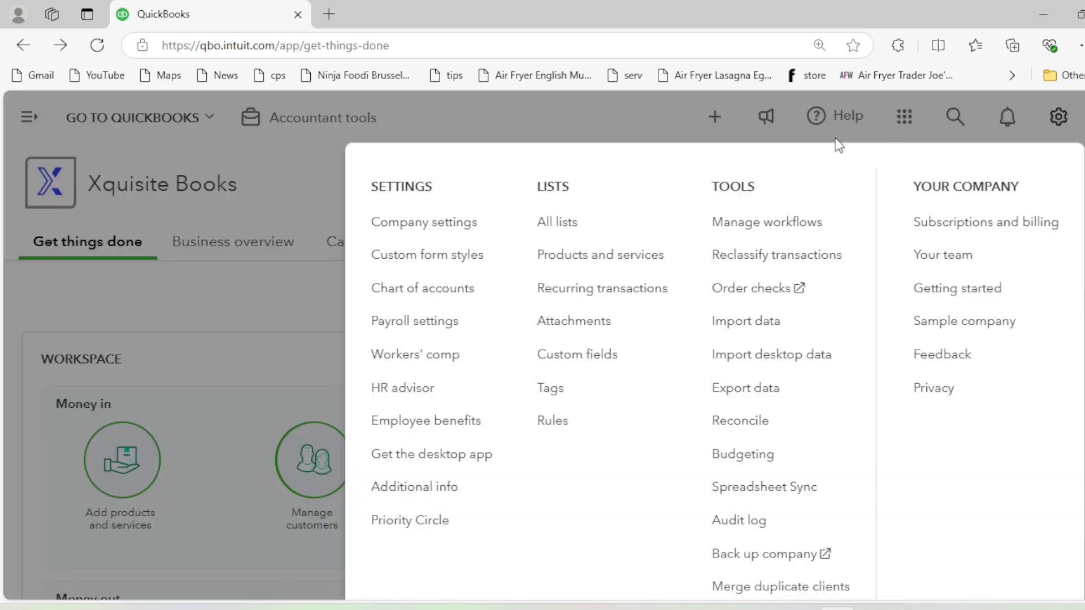
click(451, 290)
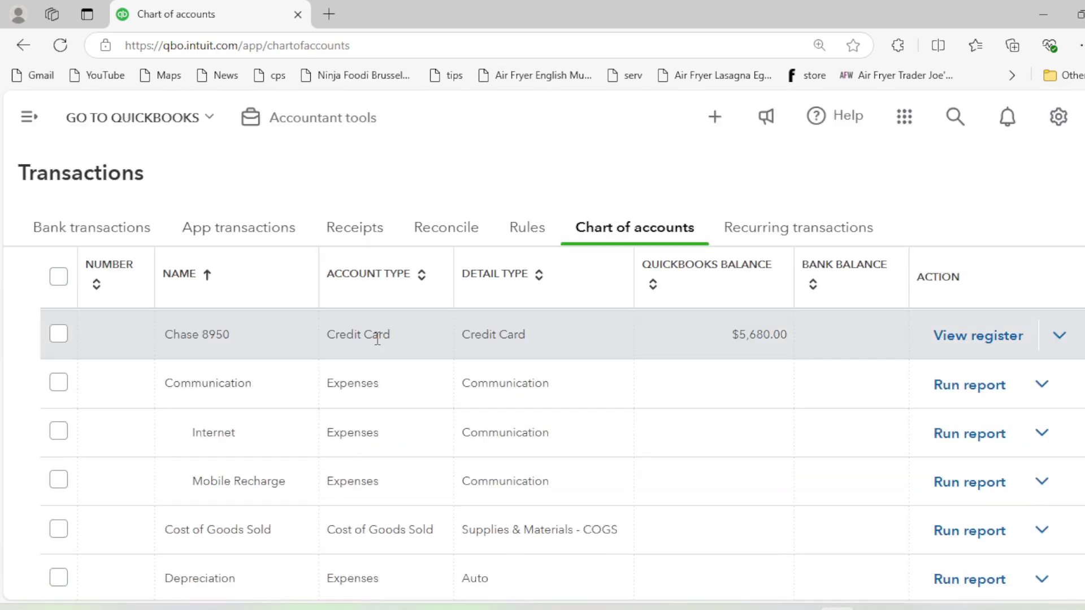
scroll(375, 344, up, 2)
scroll(372, 352, up, 4)
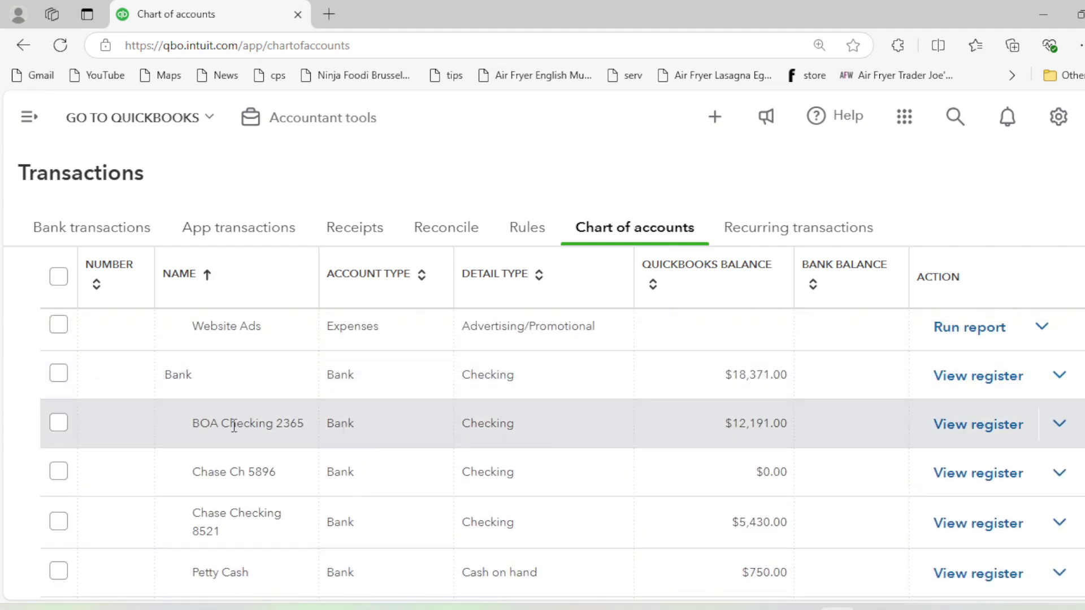
click(984, 432)
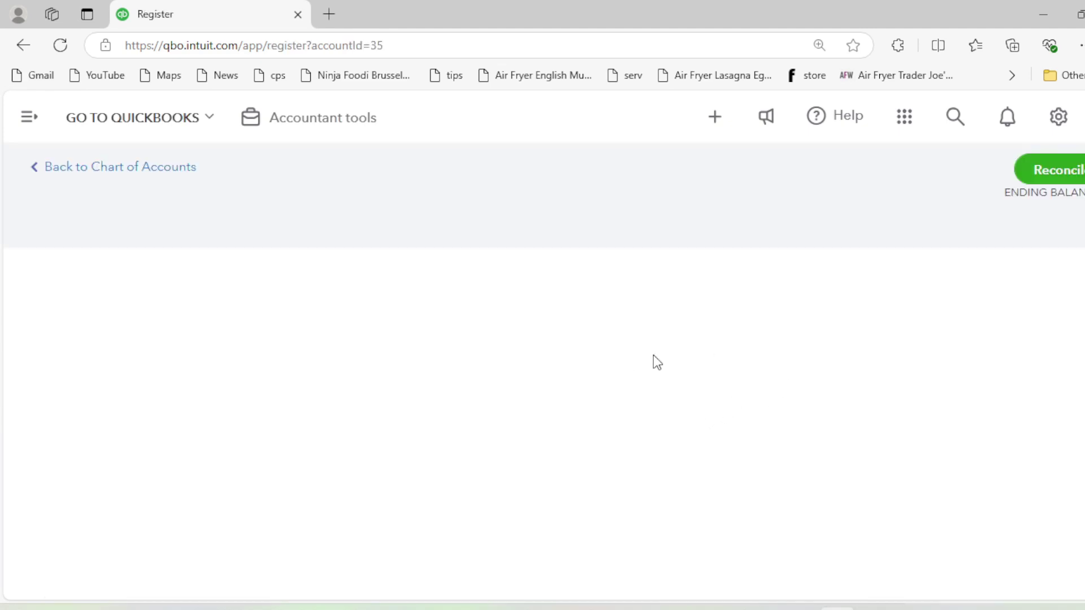
- Check the Doller Tree Stores expense's payee, category, payment and balance in the BOA Checking register
scroll(651, 356, down, 2)
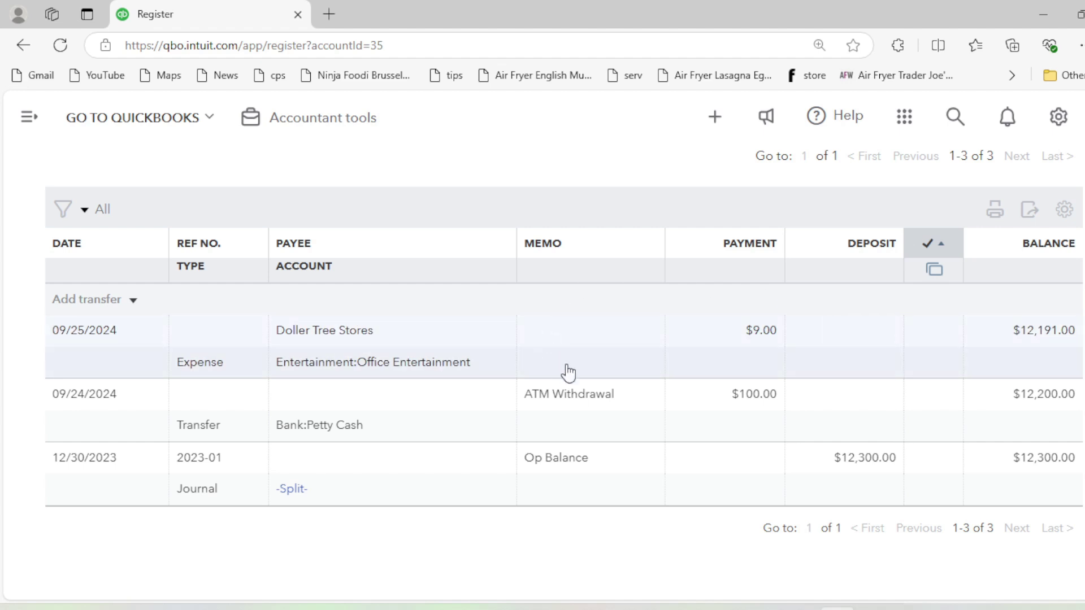
scroll(310, 384, up, 2)
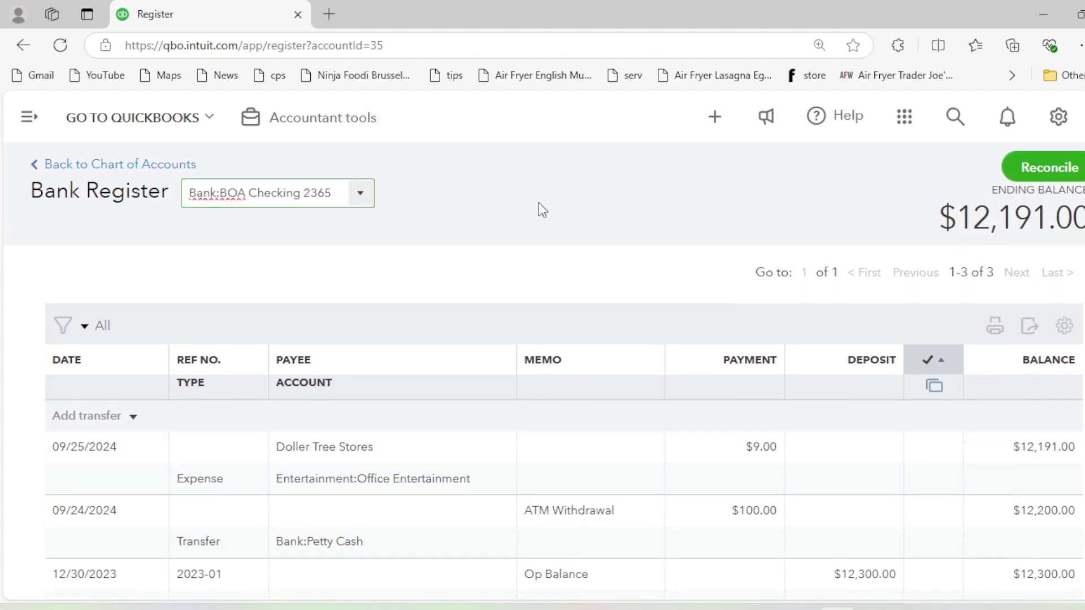
scroll(540, 208, down, 2)
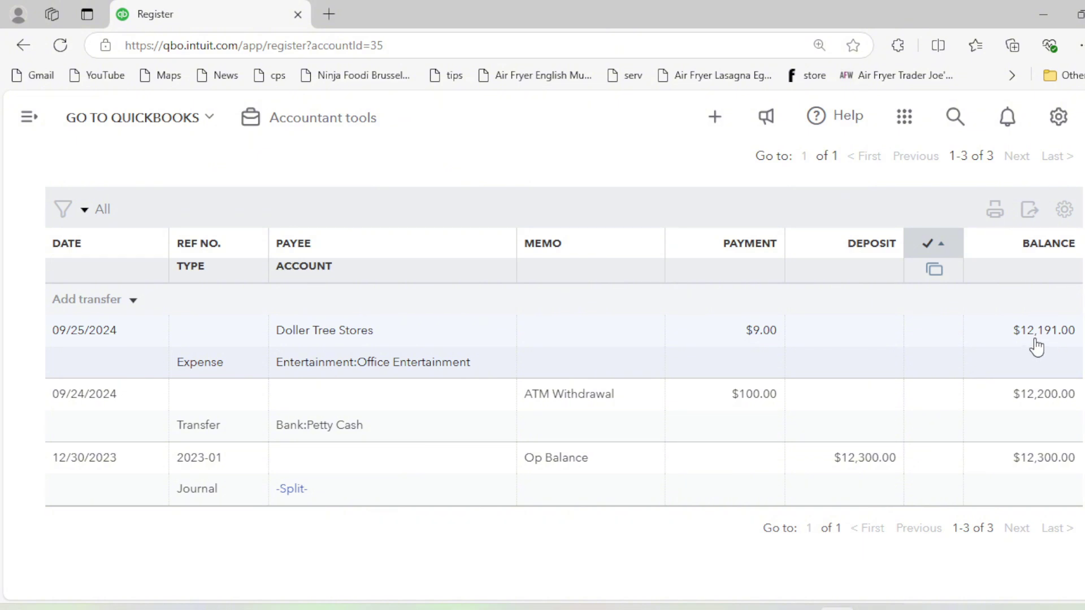
scroll(704, 322, up, 2)
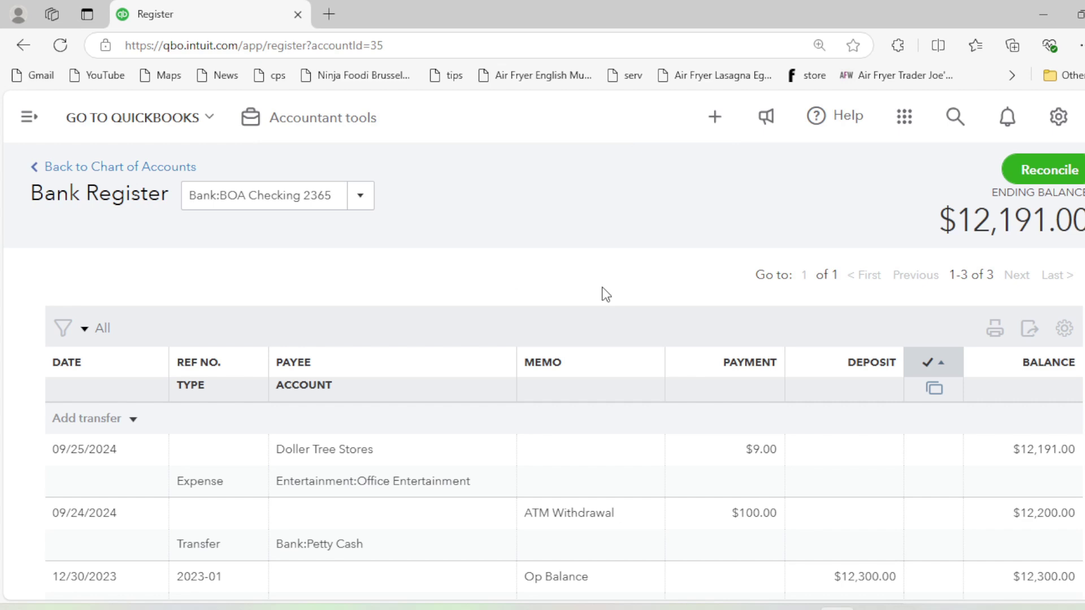
scroll(599, 305, down, 1)
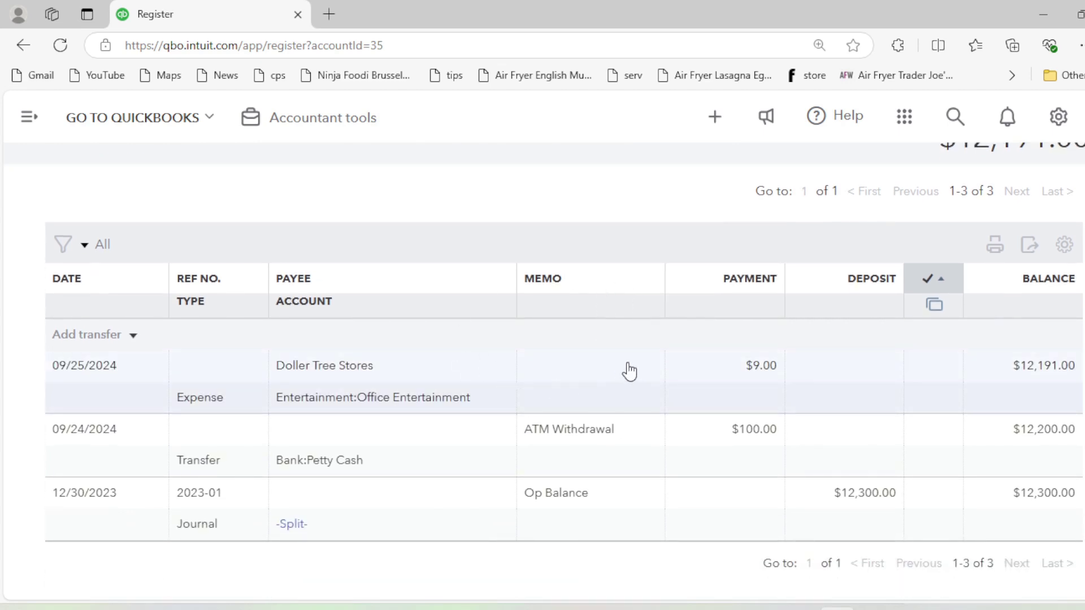
- Open a blank expense form, look over its payment and category fields, and close it unsaved
click(715, 117)
click(368, 223)
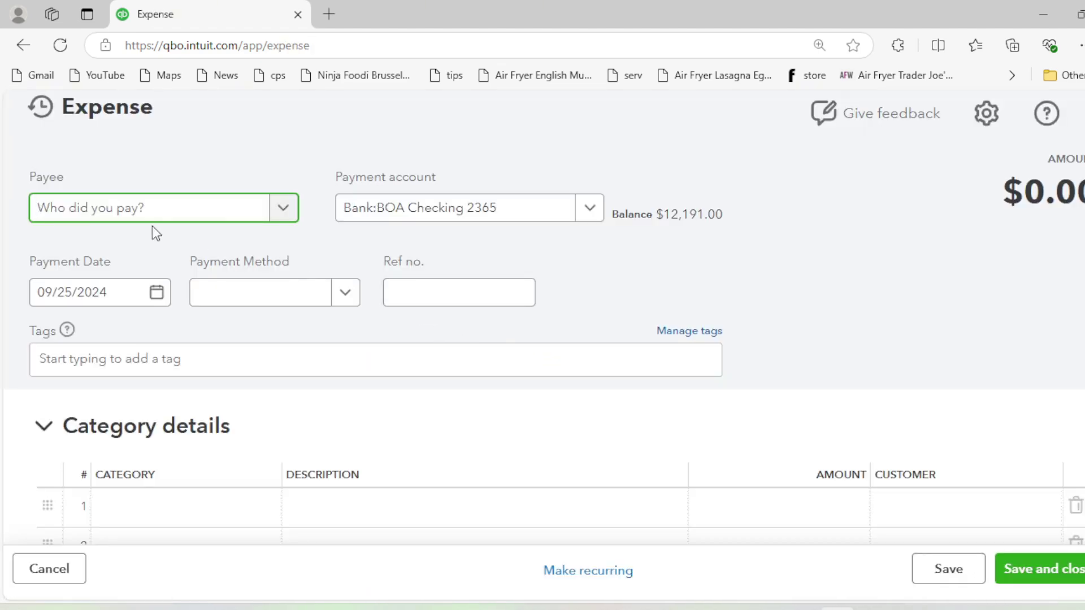
scroll(525, 370, down, 3)
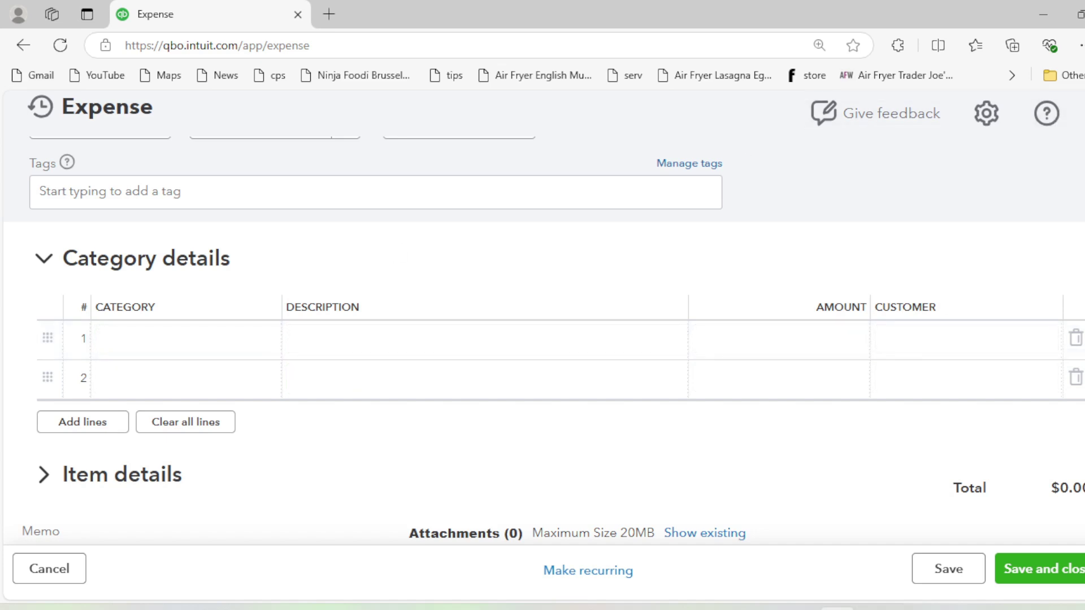
click(1084, 113)
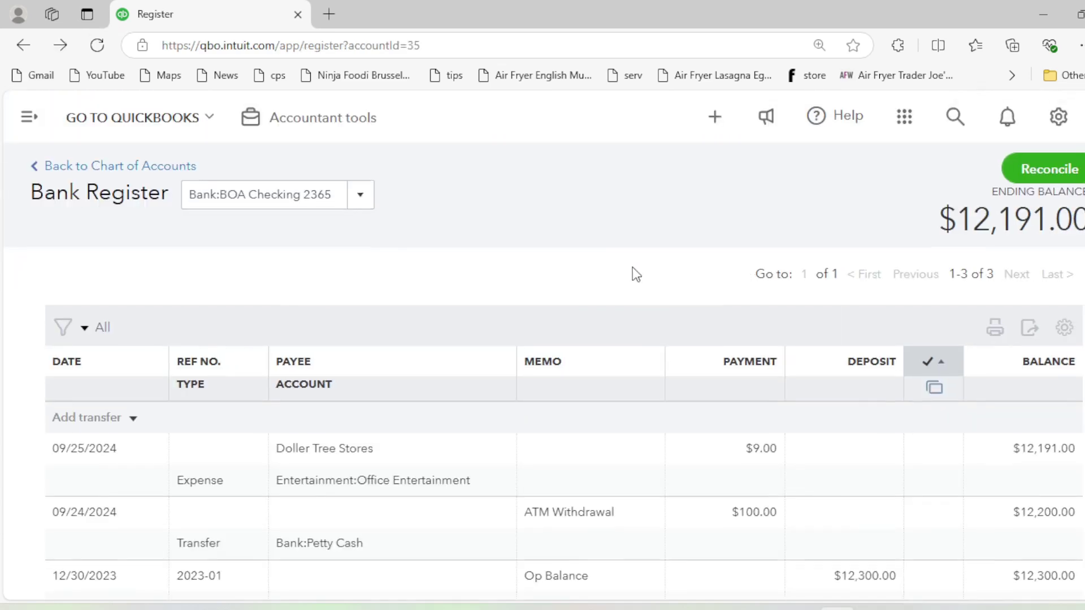
- Review the BOA Checking register's transactions again, including the Office Entertainment expense entry
scroll(632, 267, down, 2)
scroll(681, 327, up, 2)
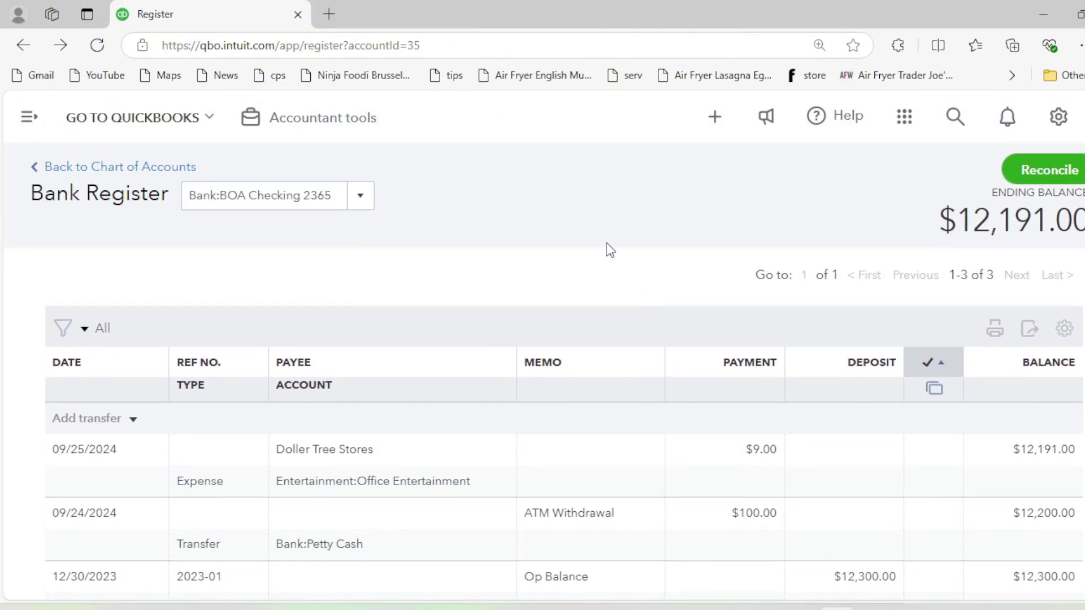
scroll(697, 390, down, 1)
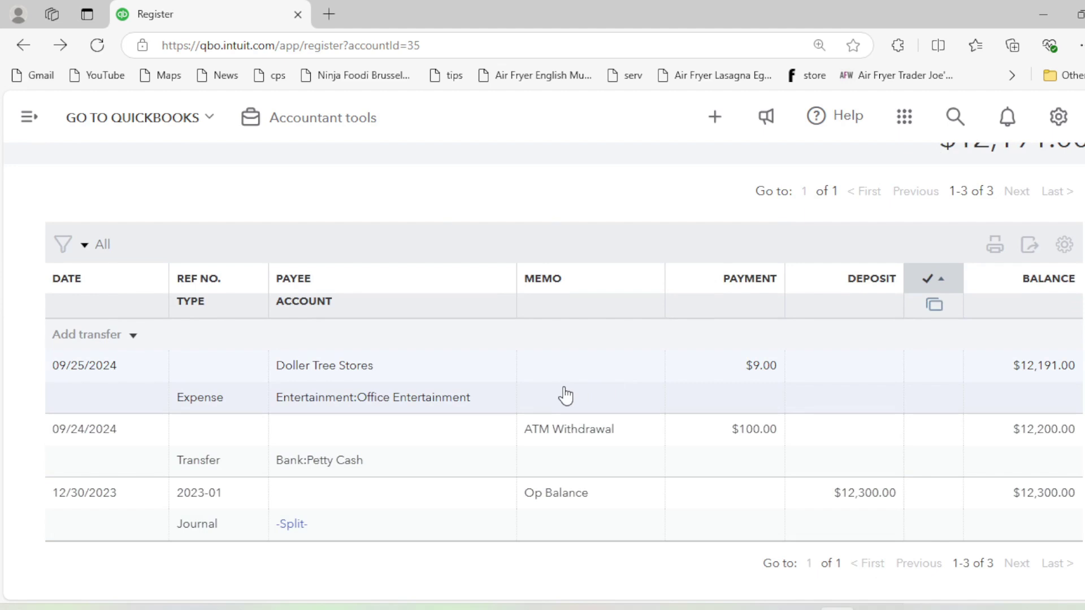
scroll(565, 395, up, 1)
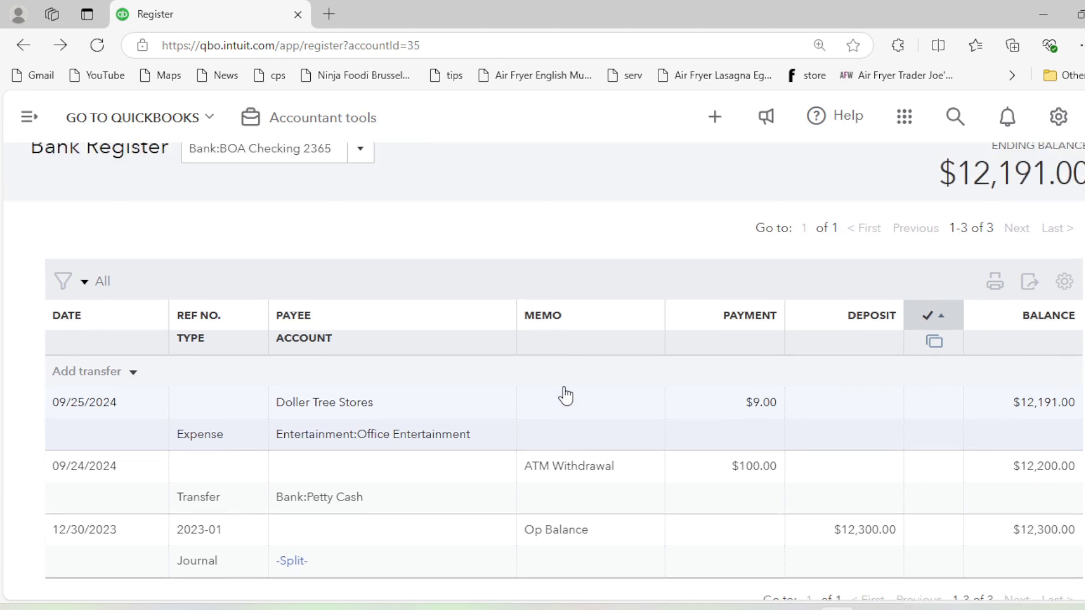
scroll(514, 287, down, 1)
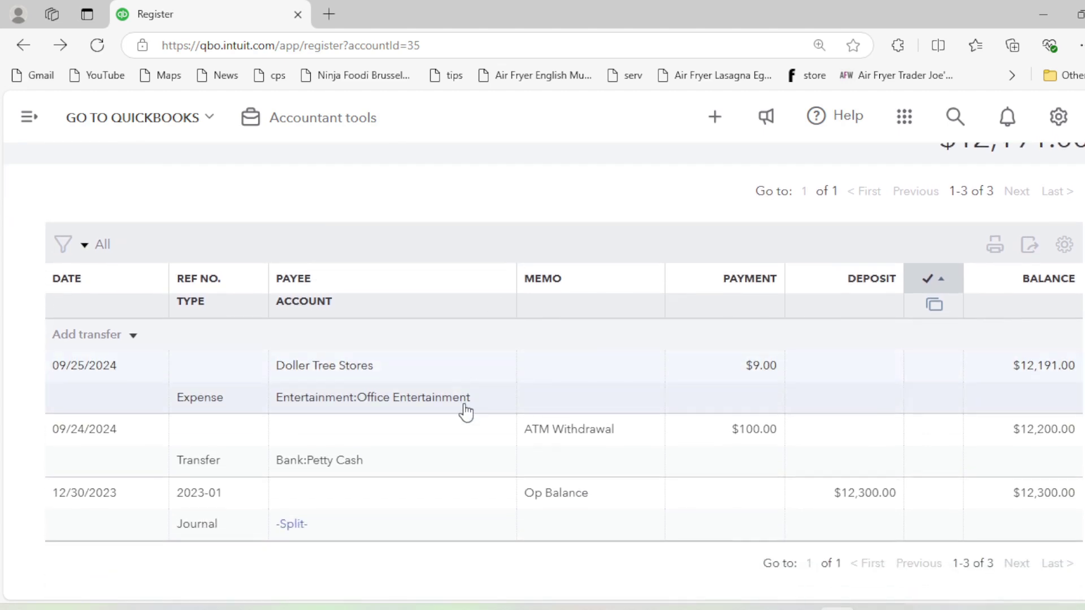
- Start a new expense line in the BOA Checking register
click(130, 339)
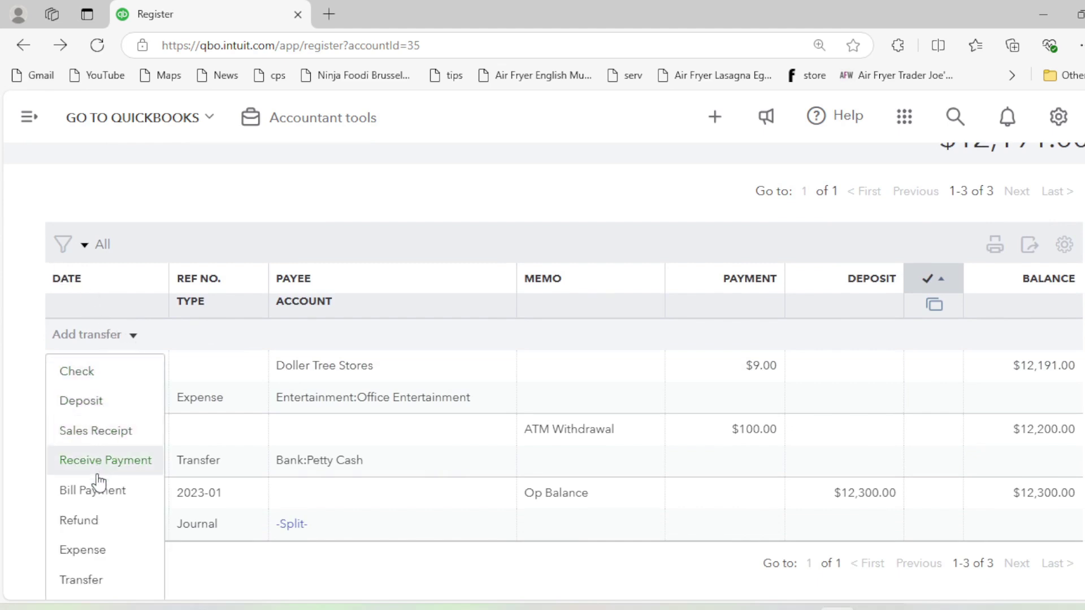
click(90, 550)
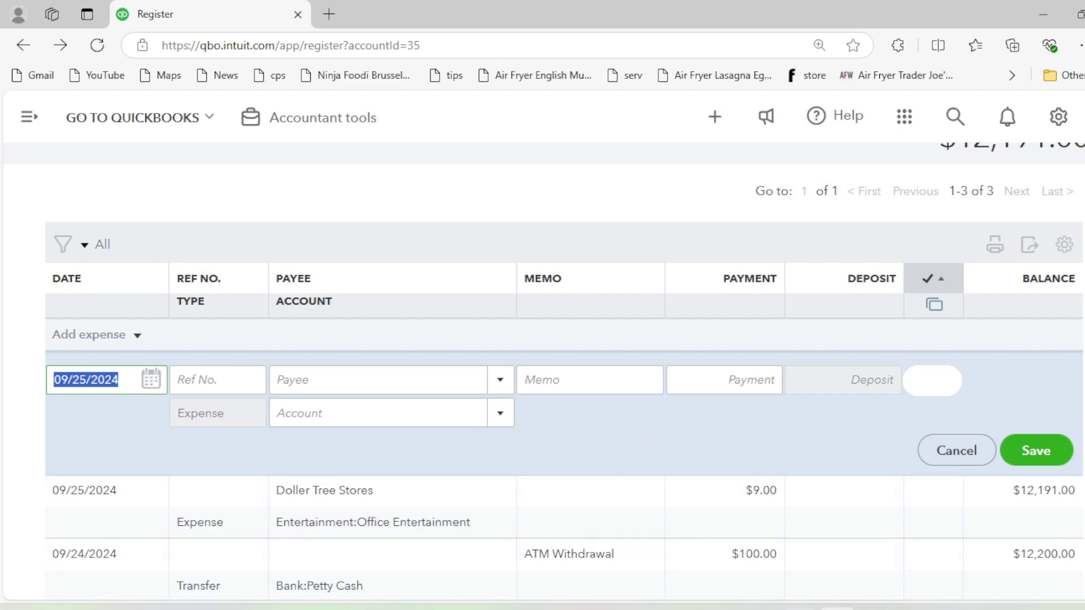
- Switch to the bank statement PDF in Adobe Acrobat and examine its statement period and account activity list
click(800, 609)
scroll(594, 276, up, 5)
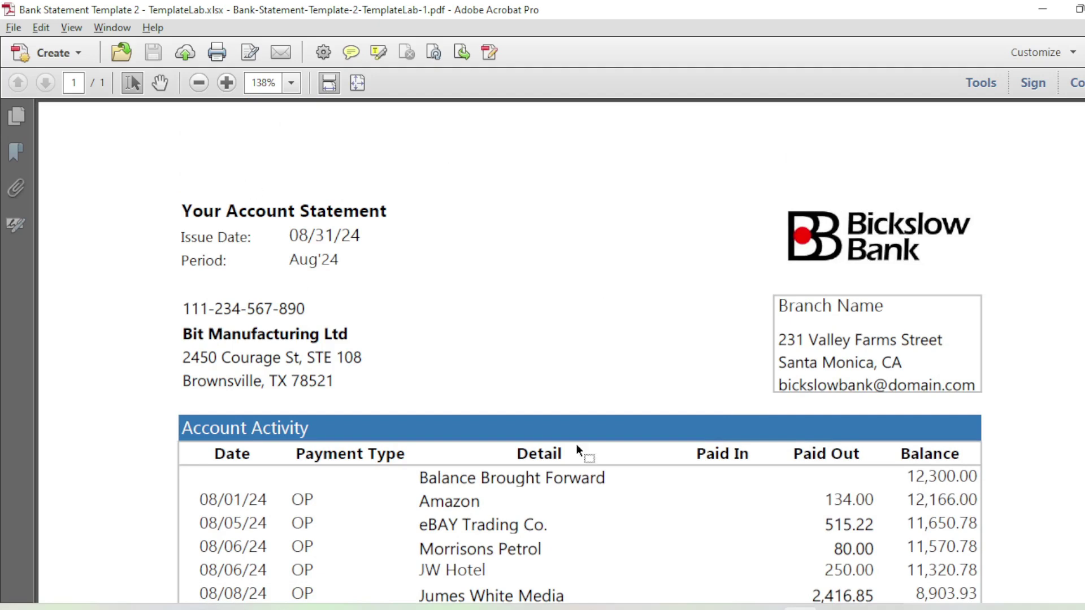
drag(300, 261, 395, 265)
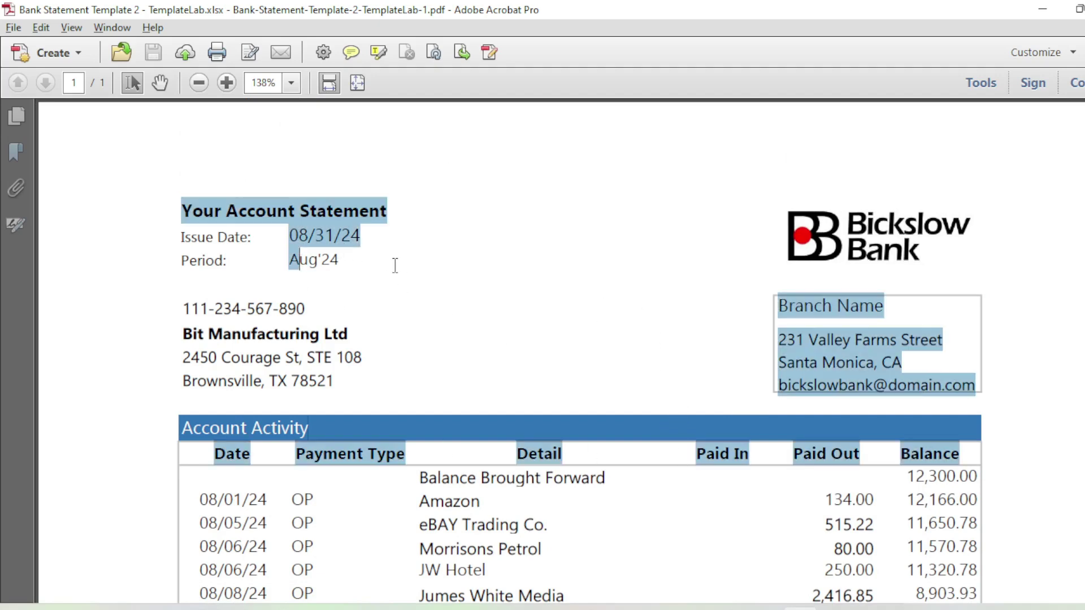
click(395, 266)
scroll(475, 284, down, 4)
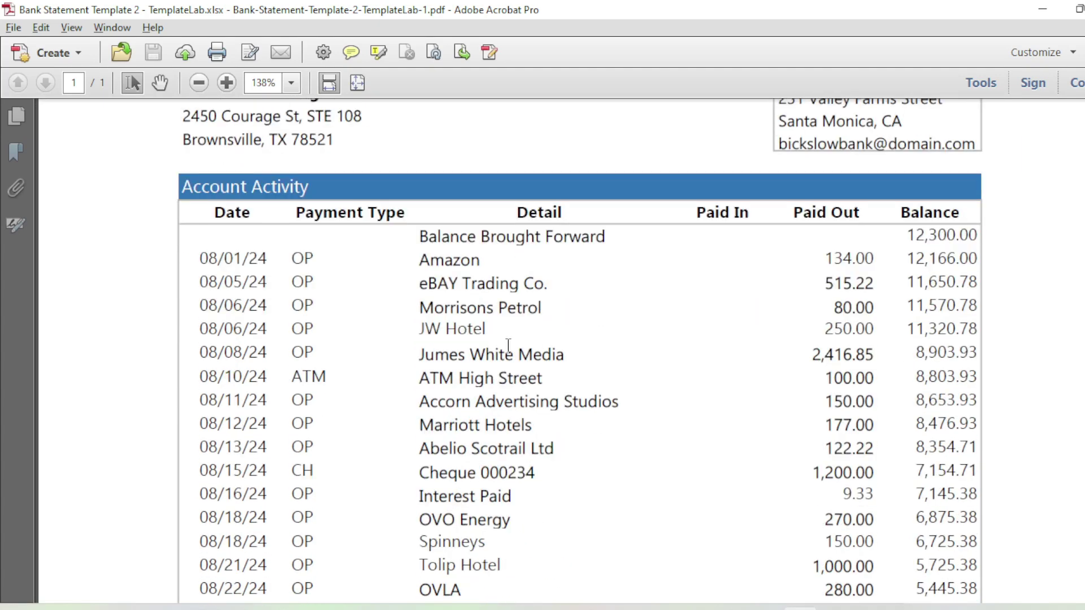
scroll(539, 348, down, 1)
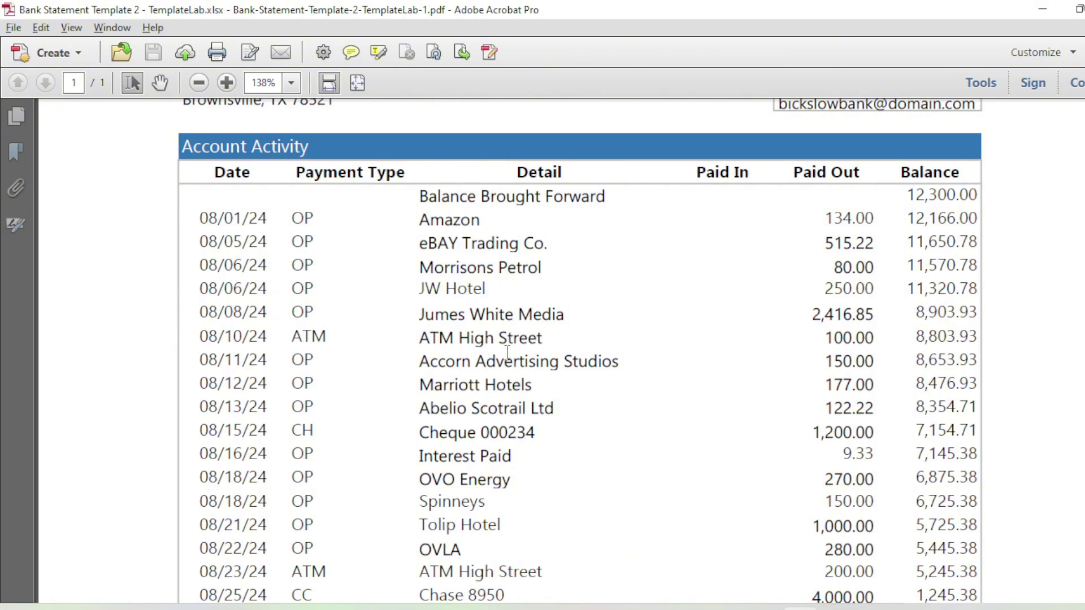
drag(210, 223, 887, 488)
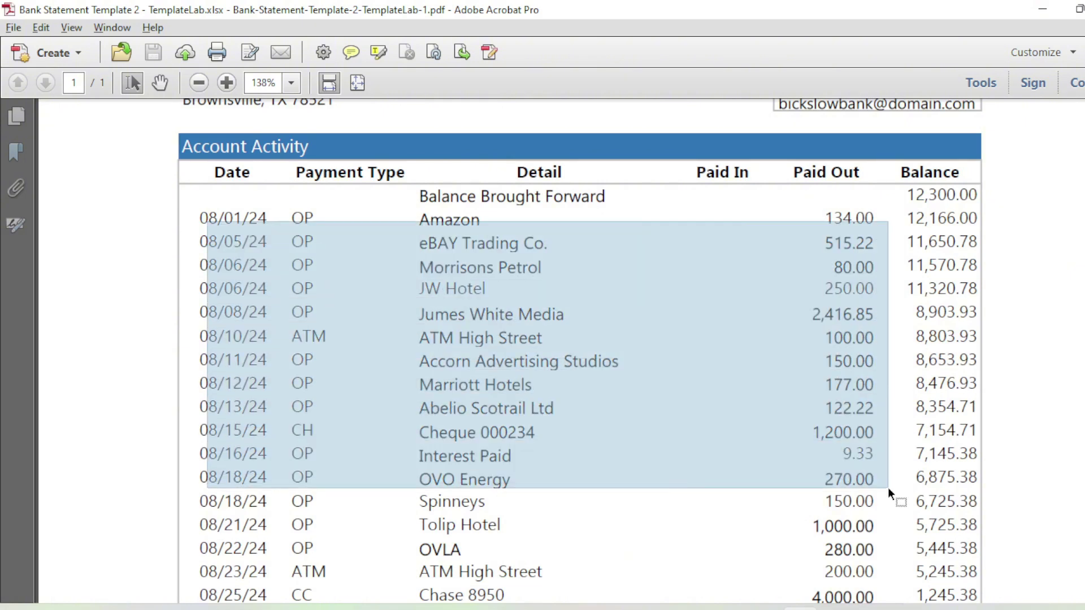
scroll(776, 371, down, 3)
click(786, 511)
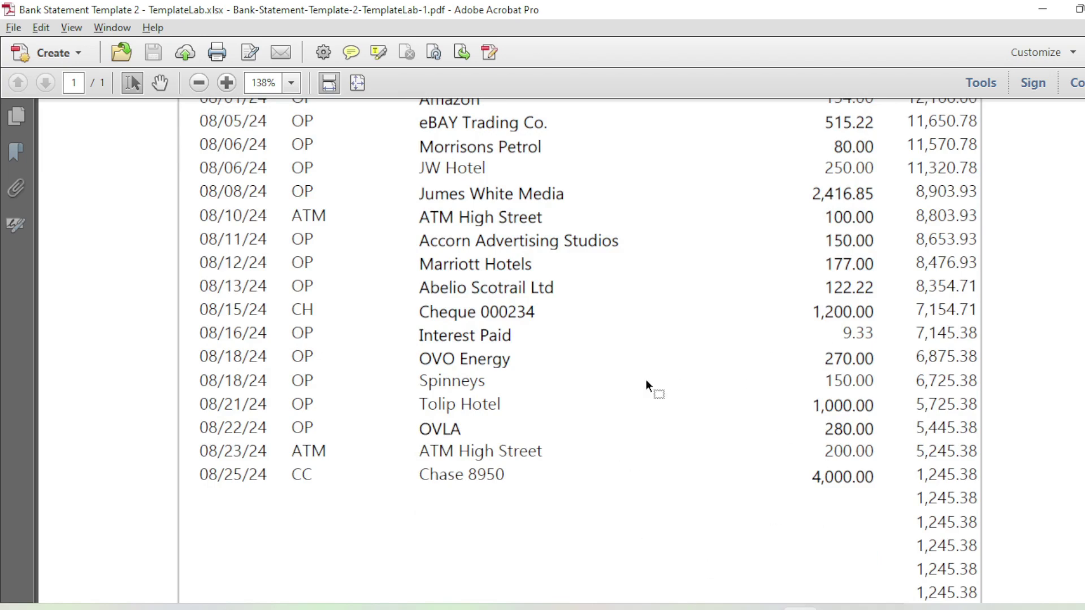
scroll(647, 382, up, 5)
key(alt+Tab)
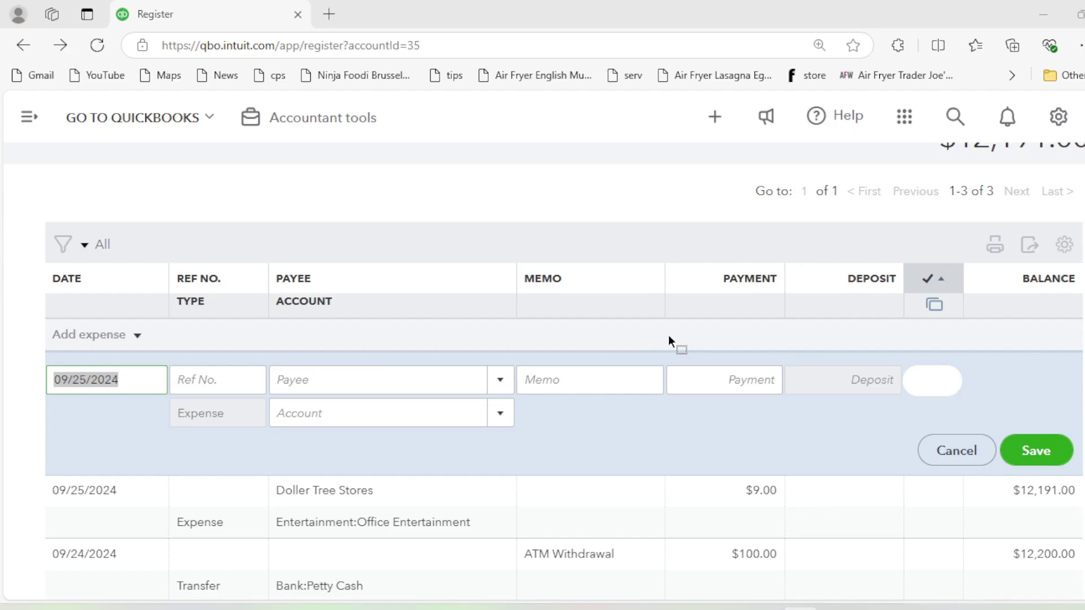
key(alt+Tab)
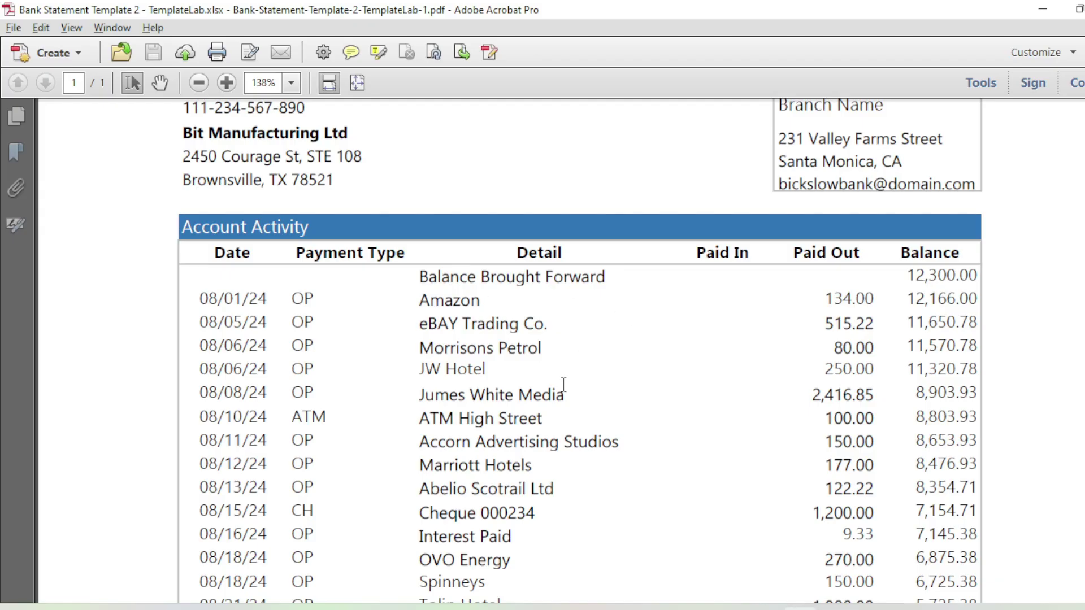
key(alt+Tab)
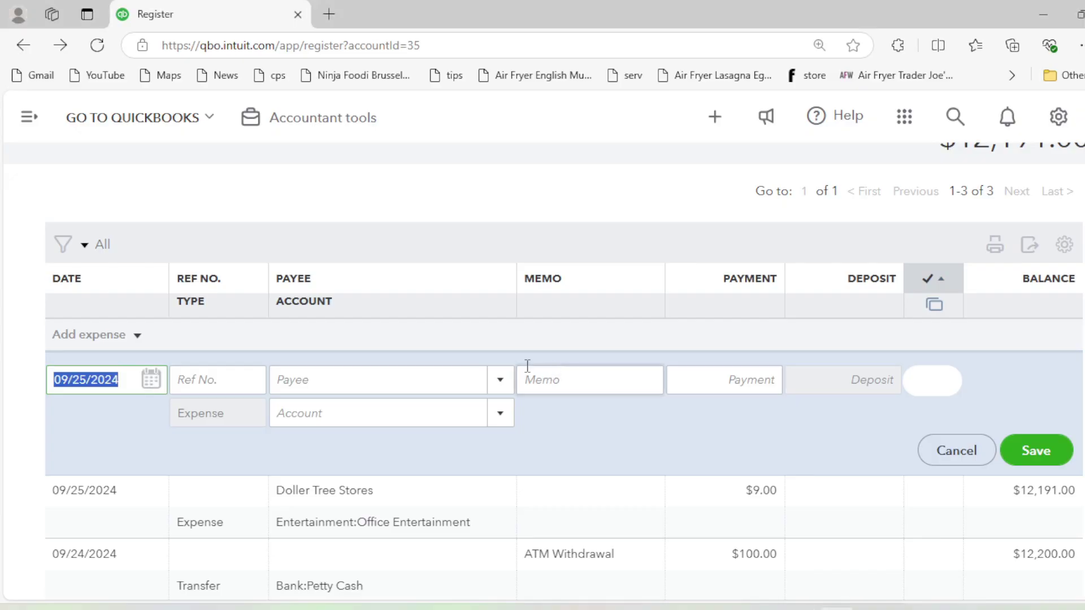
scroll(339, 329, down, 3)
key(alt+Tab)
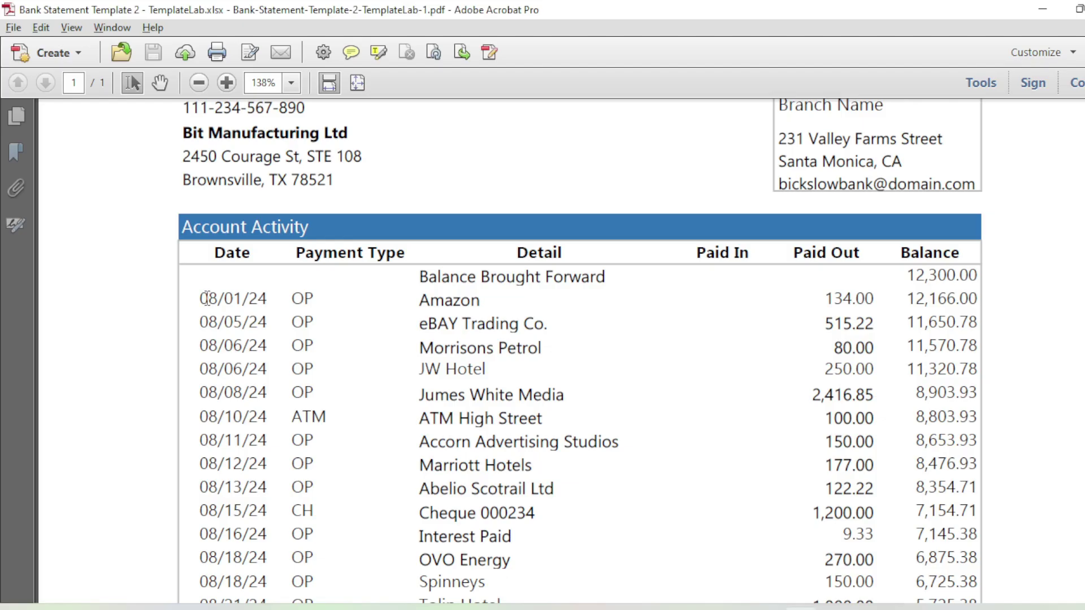
- Check the date, detail and paid-out amount of the Amazon transaction on the bank statement
drag(208, 299, 268, 302)
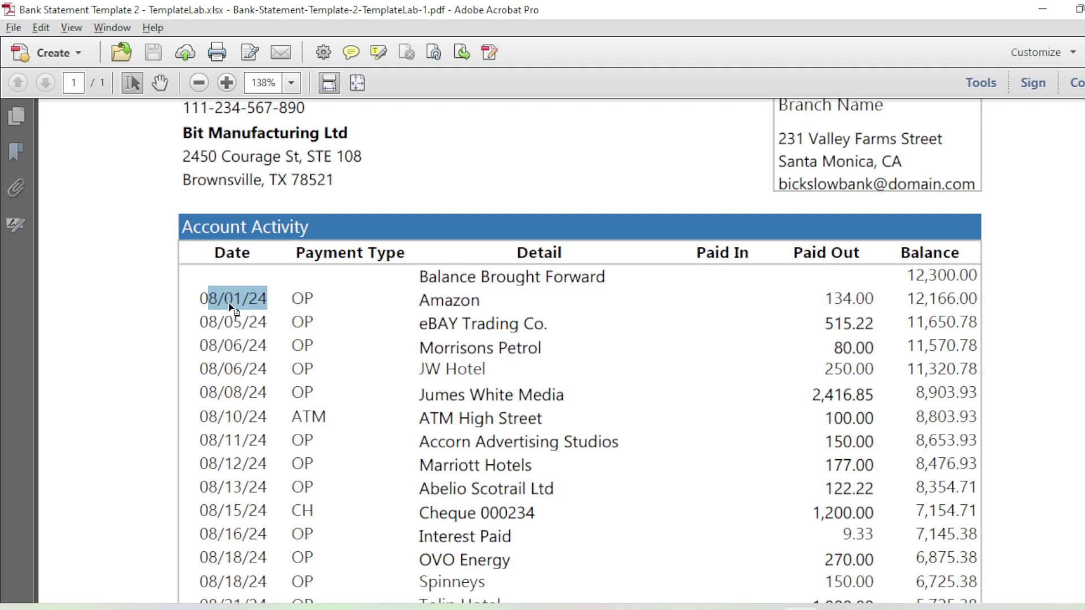
drag(421, 300, 515, 325)
click(814, 303)
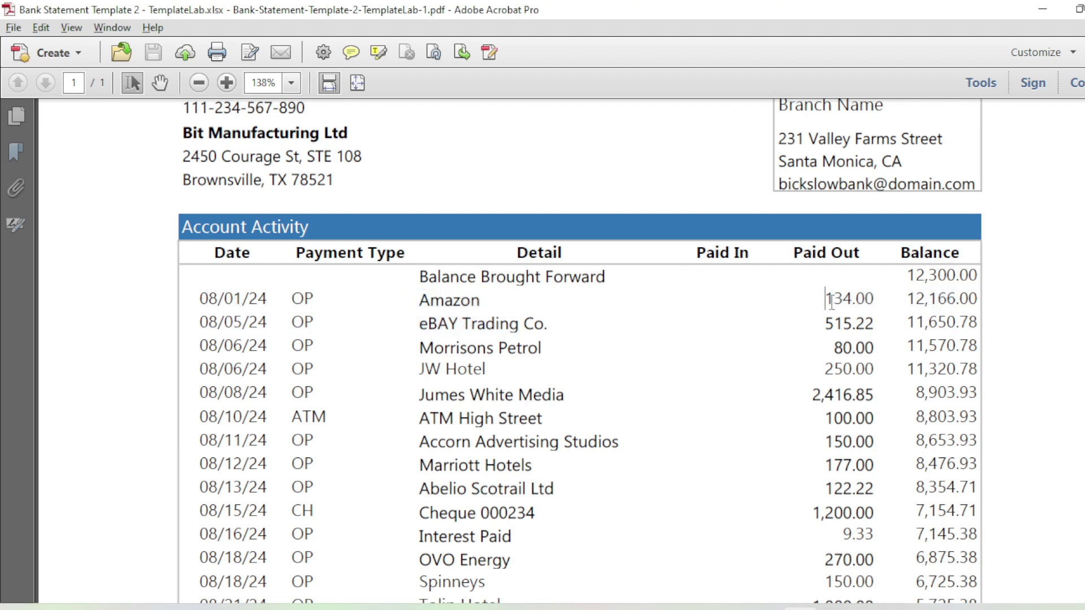
drag(828, 299, 863, 308)
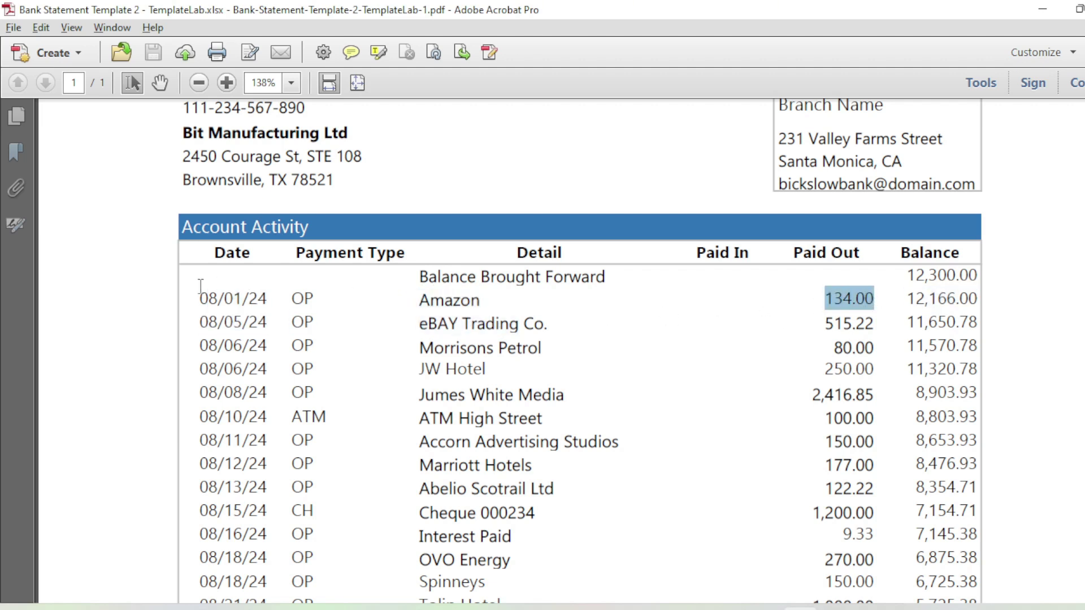
drag(196, 298, 283, 298)
click(264, 303)
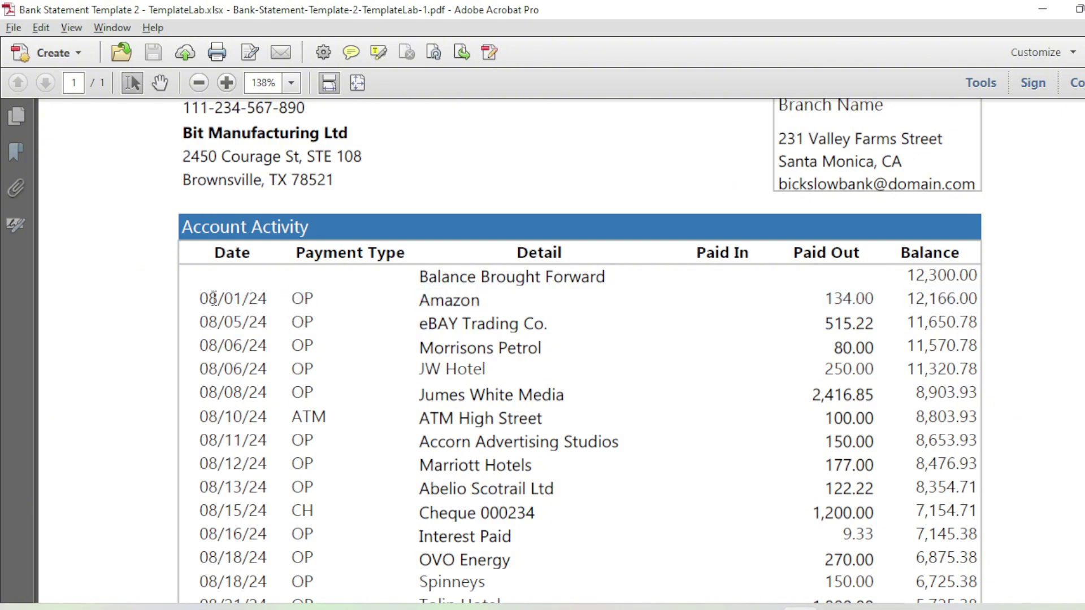
drag(201, 297, 268, 299)
- Return to the QuickBooks register and set the new expense line's date to 08/01/2024
key(alt+Tab)
scroll(331, 284, up, 1)
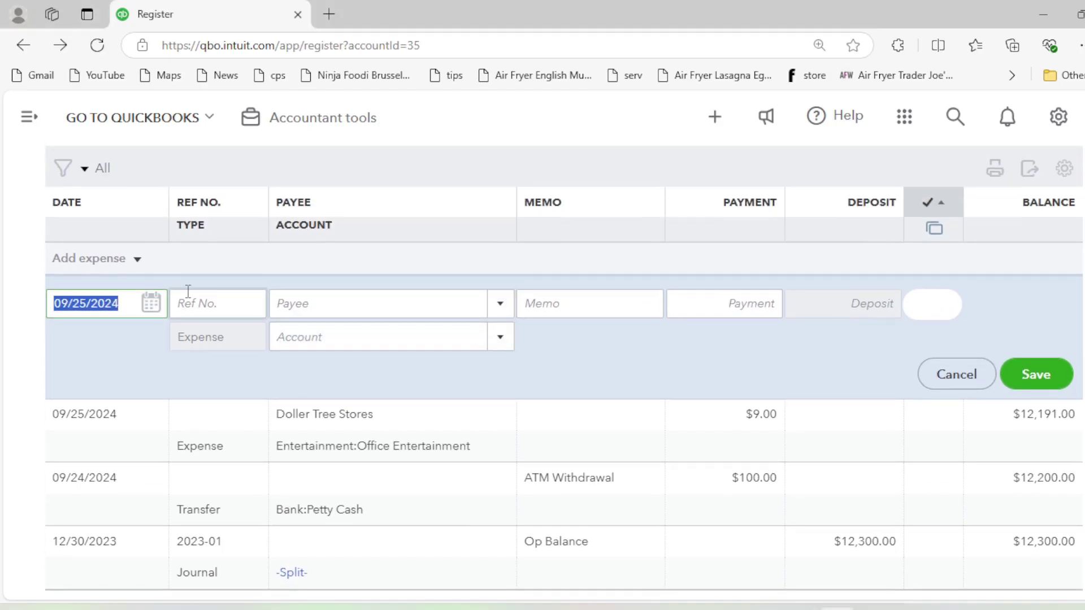
click(153, 306)
scroll(85, 287, down, 1)
click(65, 269)
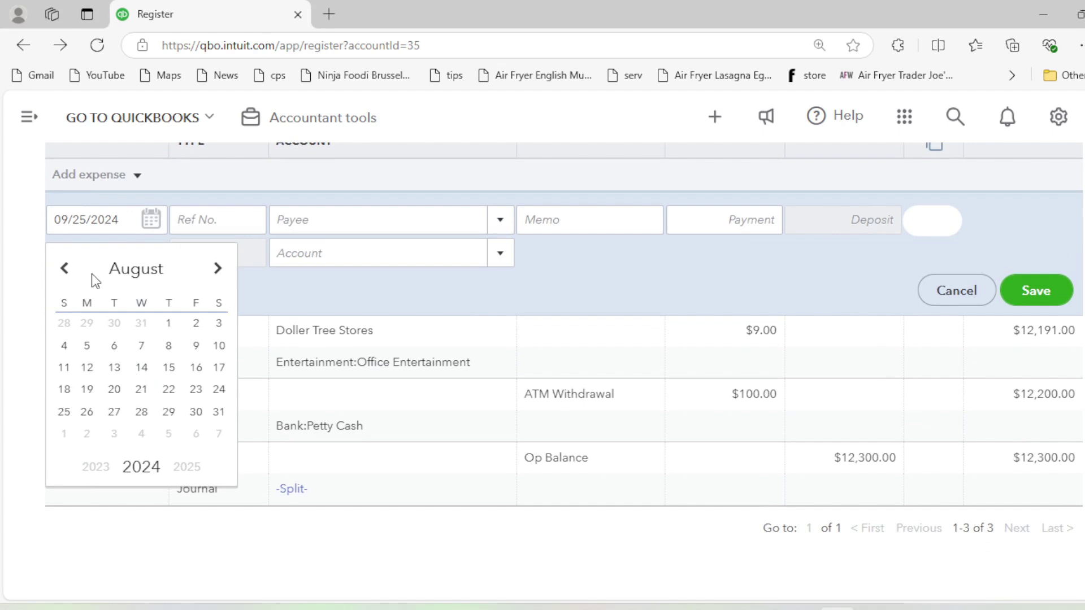
click(170, 324)
click(215, 226)
- Copy the name Amazon from the bank statement into the expense's payee and save it as a new vendor
key(alt+Tab)
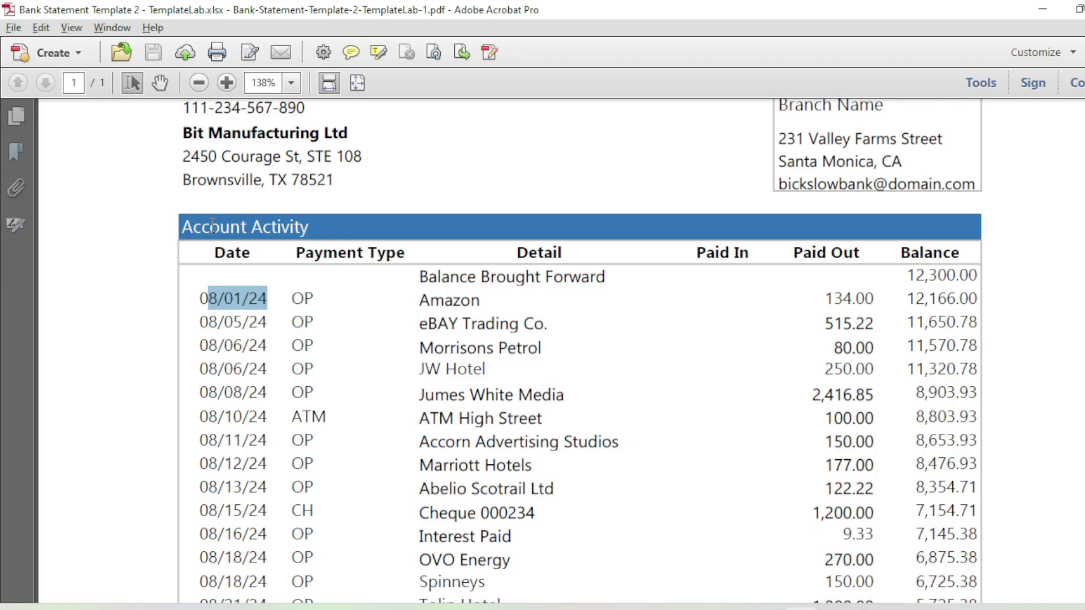
click(423, 305)
drag(423, 305, 480, 304)
key(ctrl+c)
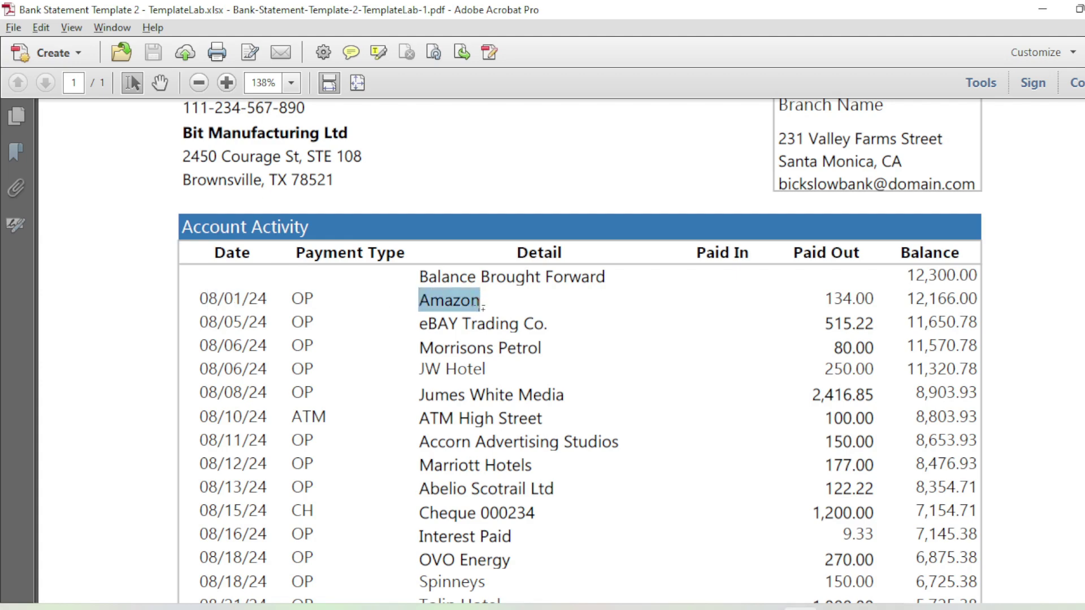
key(alt+Tab)
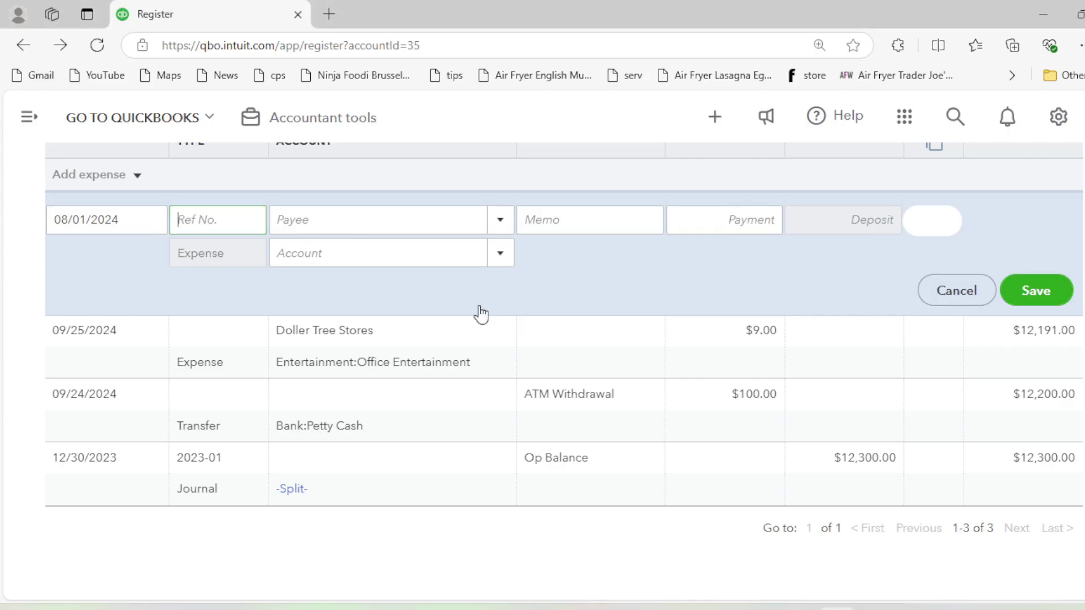
click(327, 223)
key(ctrl+v)
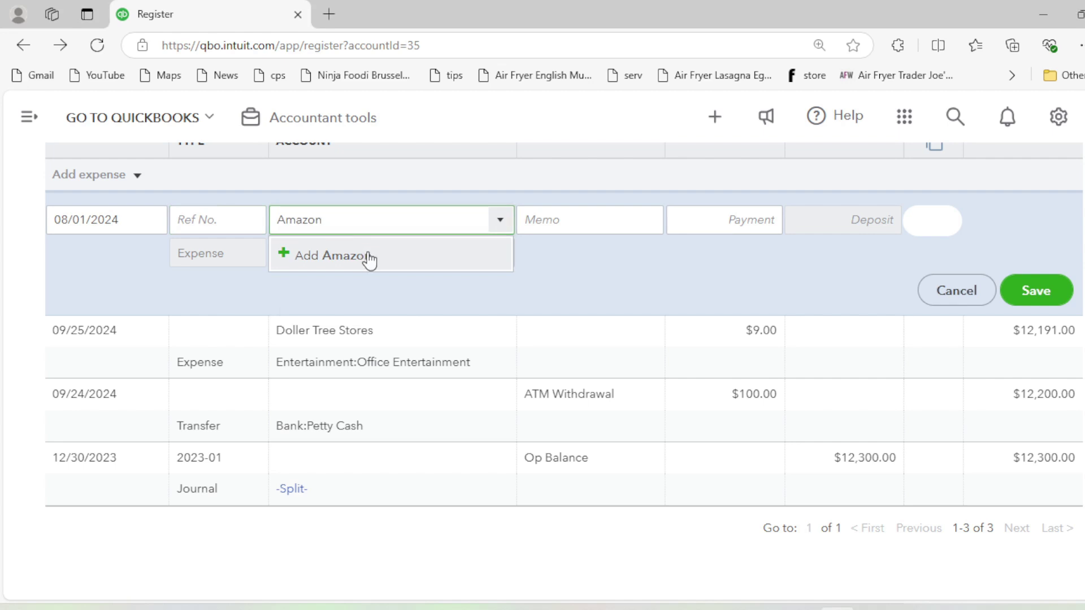
click(364, 253)
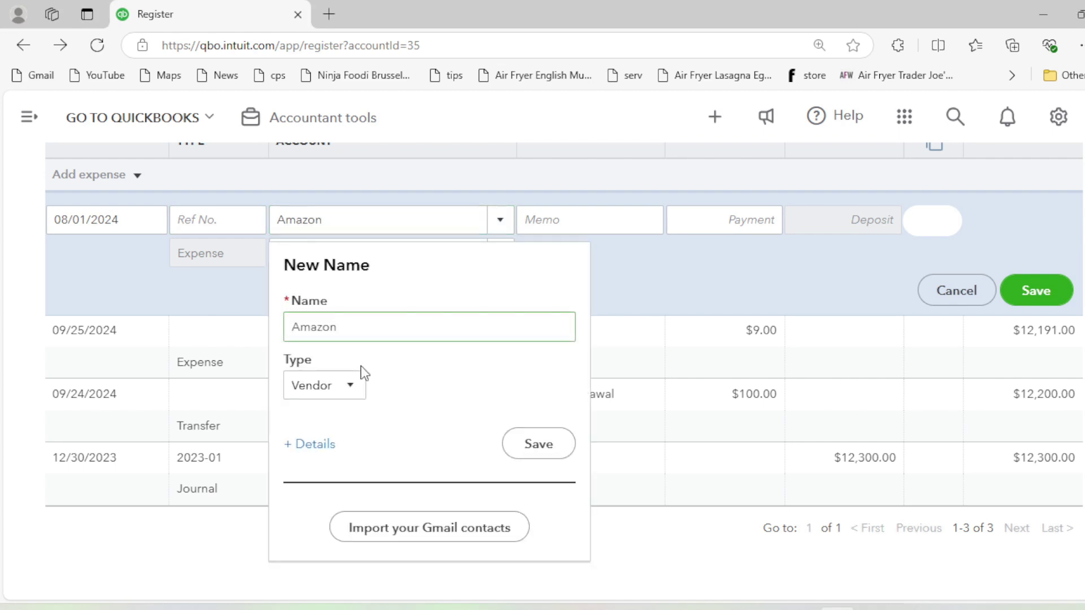
click(537, 444)
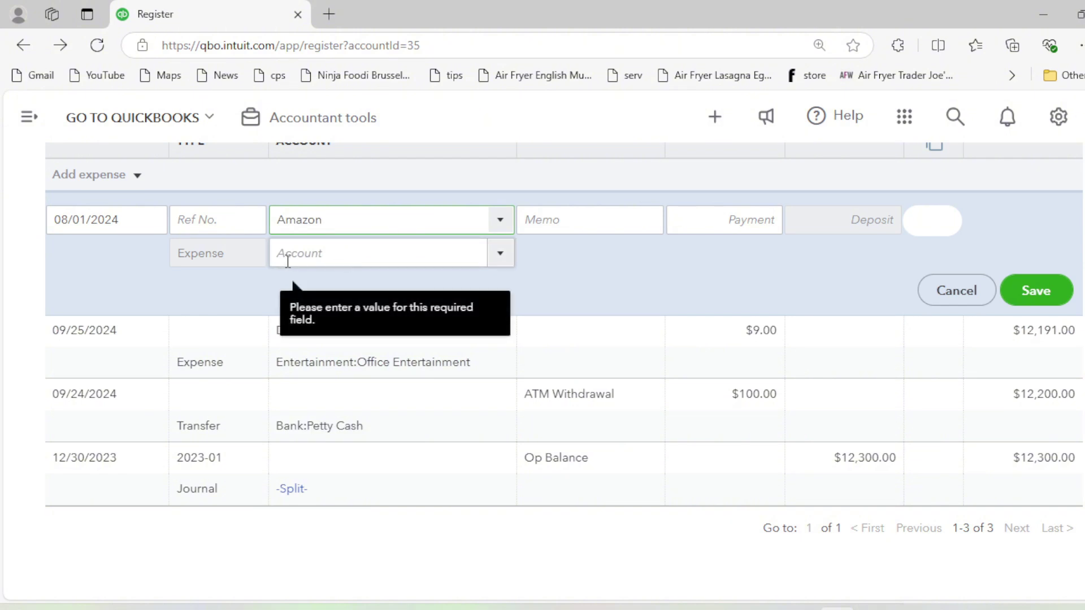
- Enter the memo "Office supplies" and a payment of 134 for the Amazon expense
click(575, 222)
text(O)
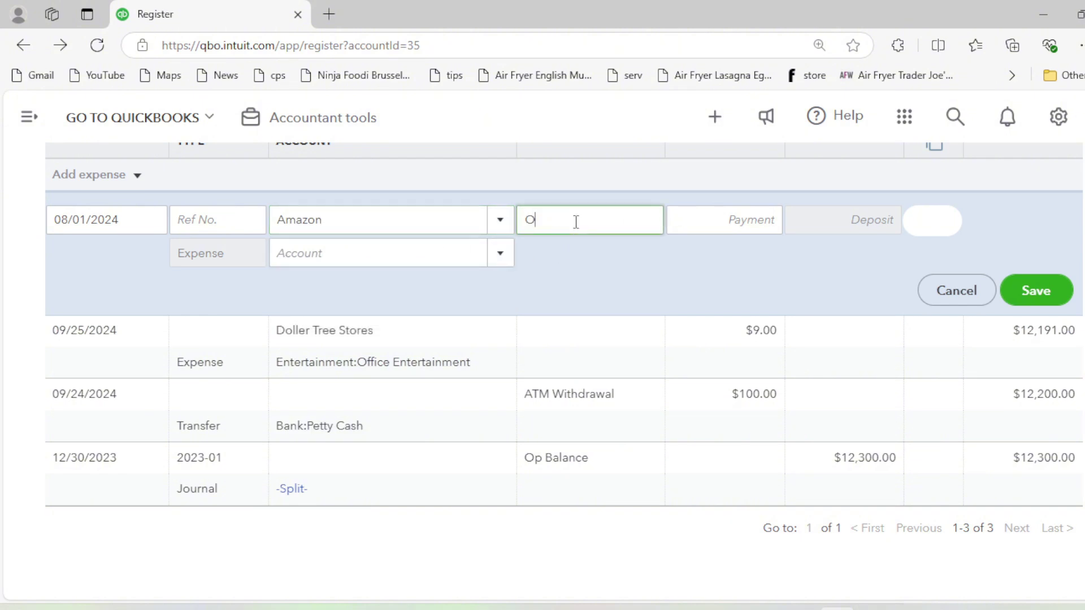
text(ffice supplies)
key(alt+Tab)
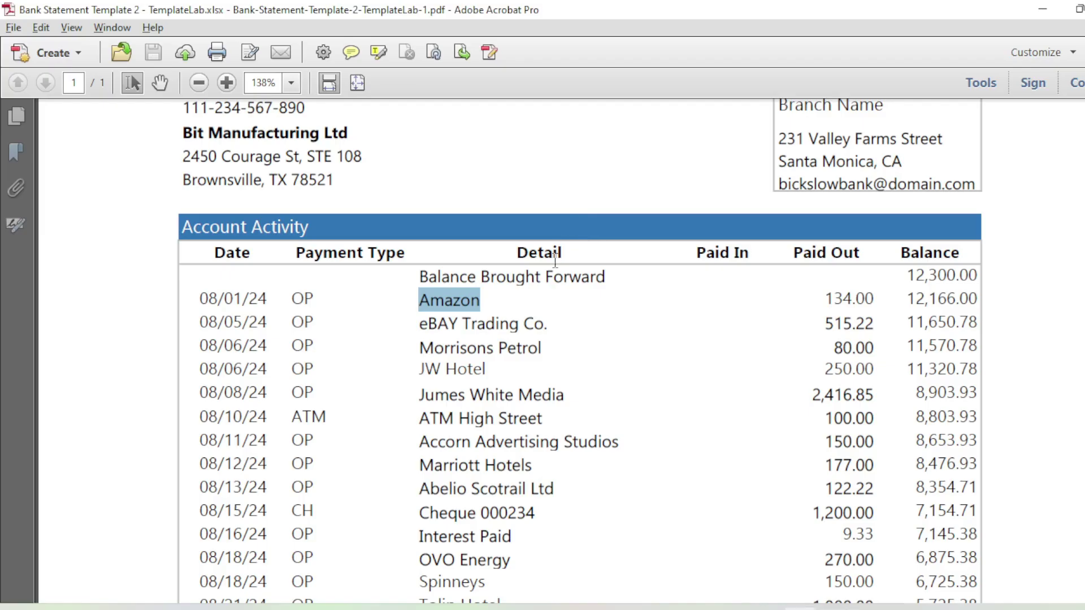
key(alt+Tab)
click(724, 221)
text(134)
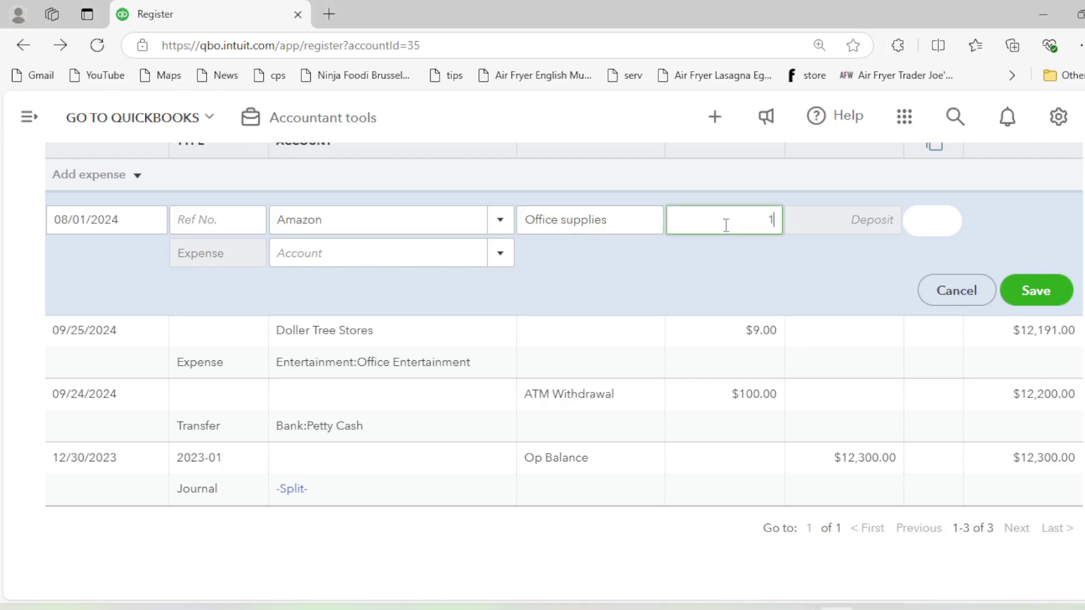
- Search the Amazon expense's account list for "offi" and clear the entry
click(421, 252)
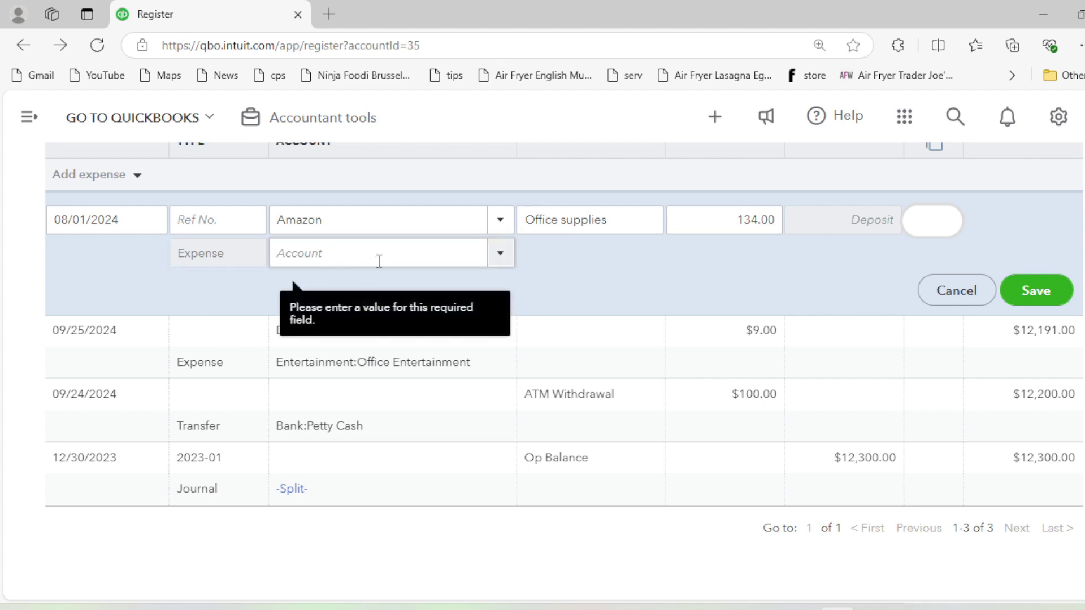
click(500, 256)
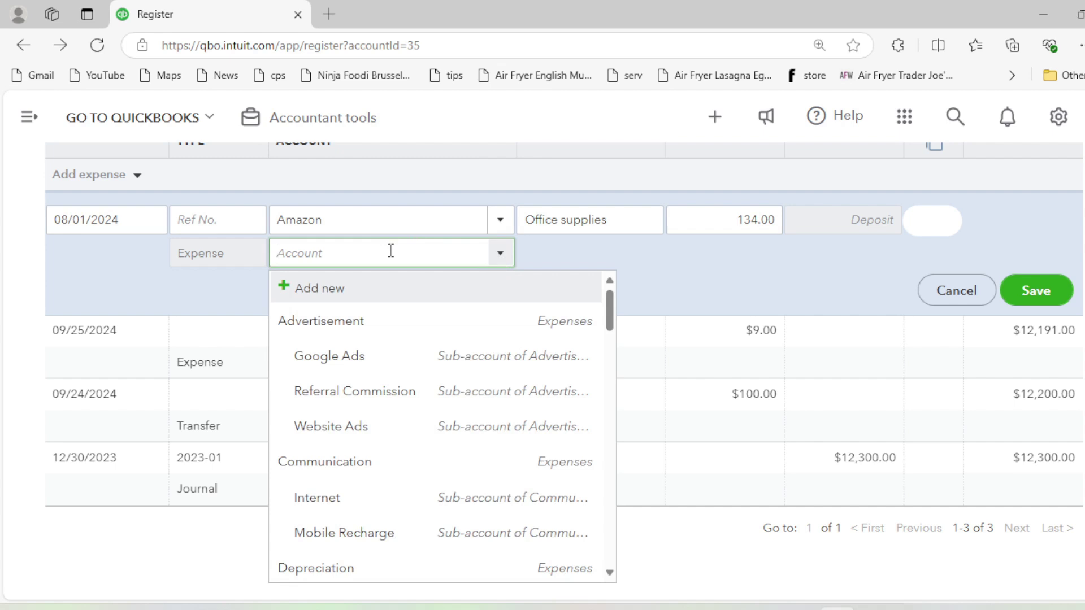
text(offi)
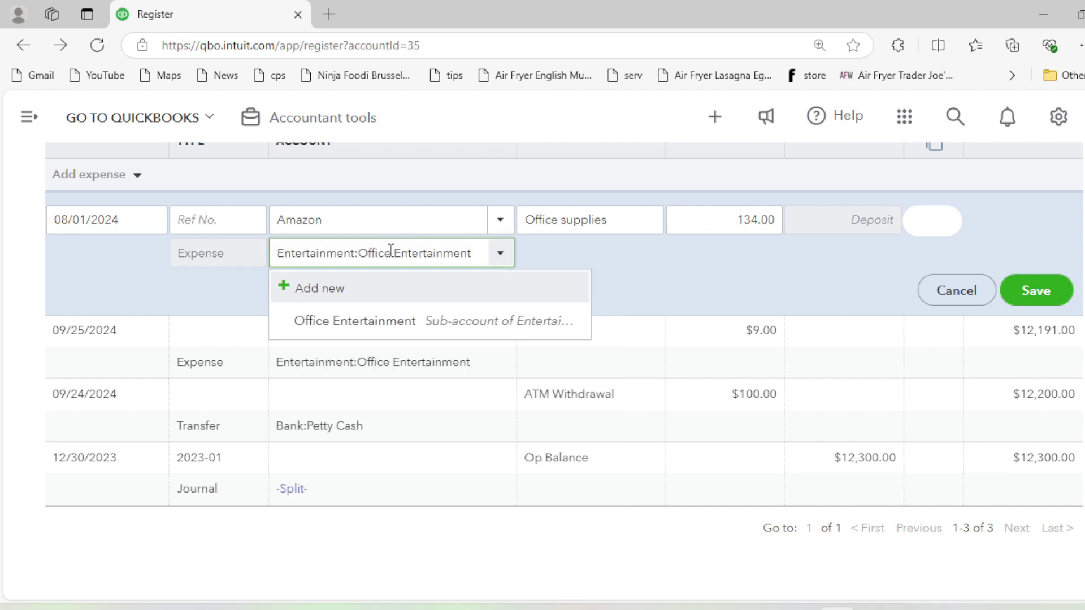
drag(473, 259, 281, 265)
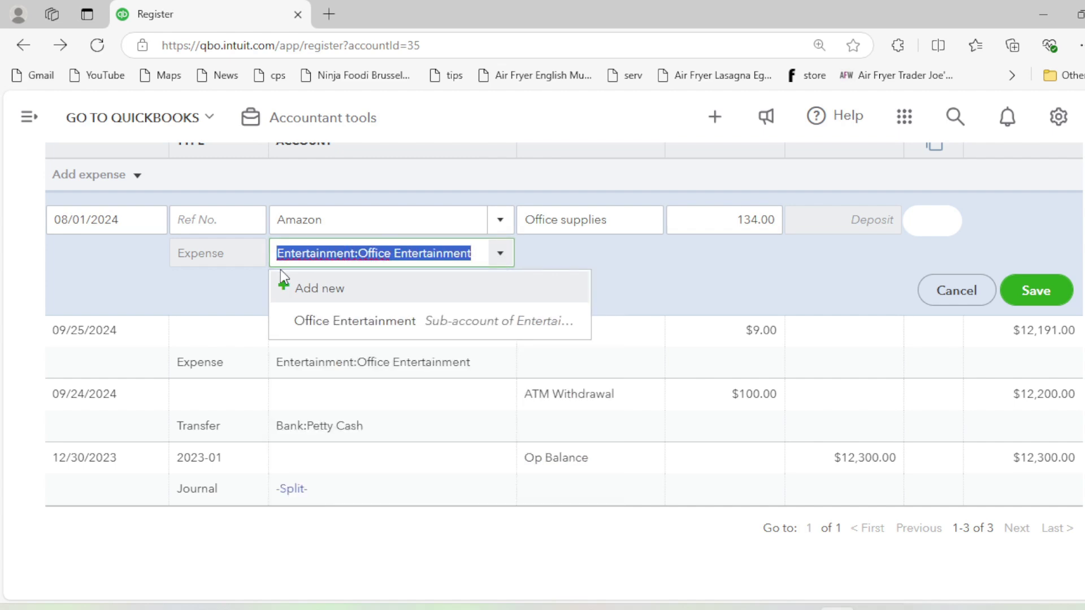
key(BackSpace)
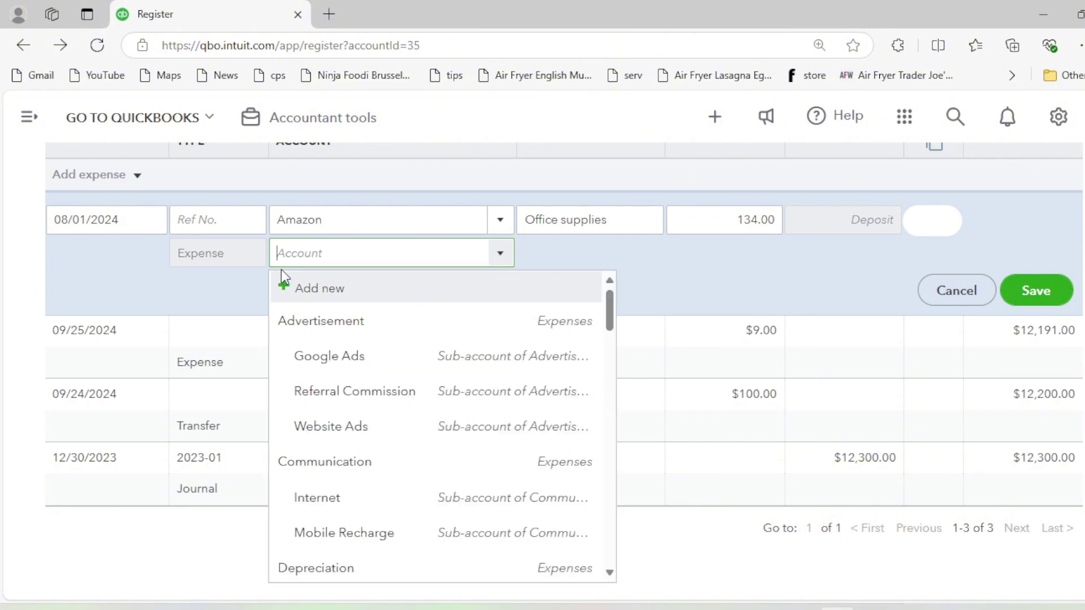
- Start a new account for the Amazon expense with account type Expenses and detail type Supplies & Materials
click(351, 295)
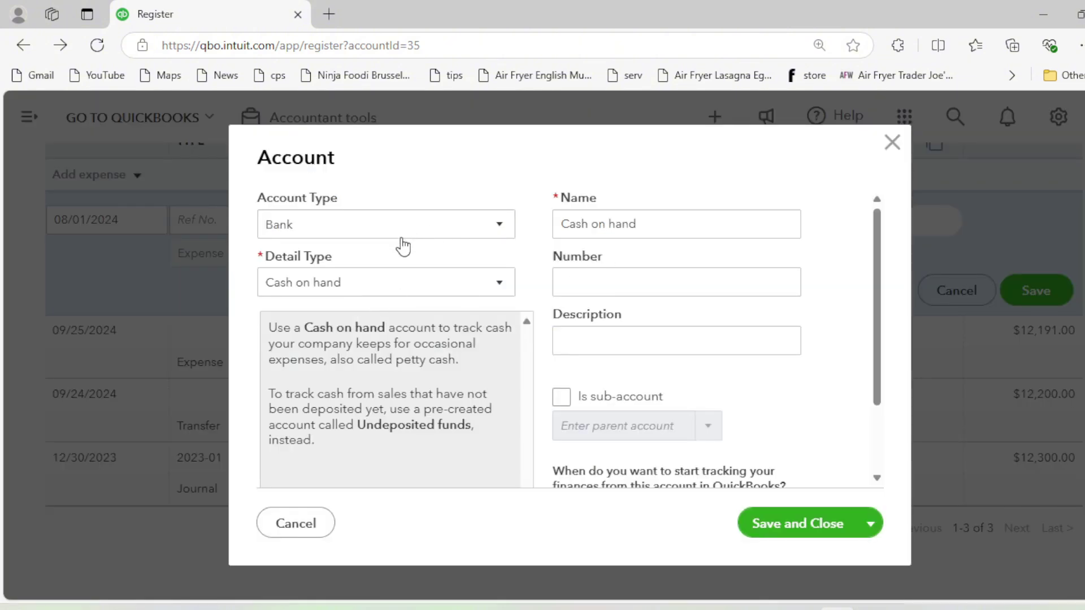
click(393, 229)
scroll(356, 387, down, 5)
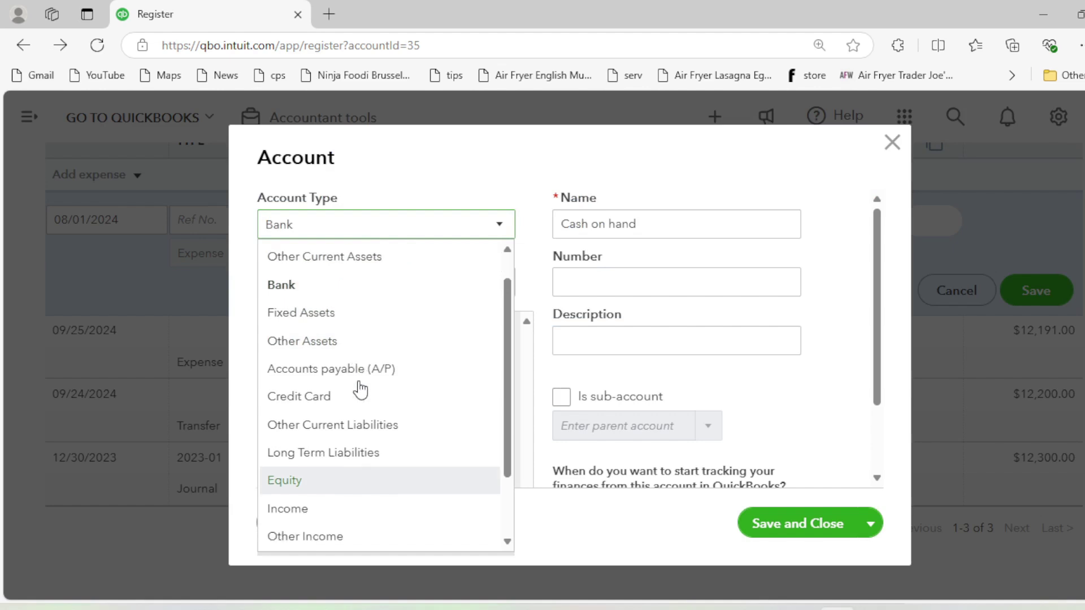
click(322, 509)
click(379, 289)
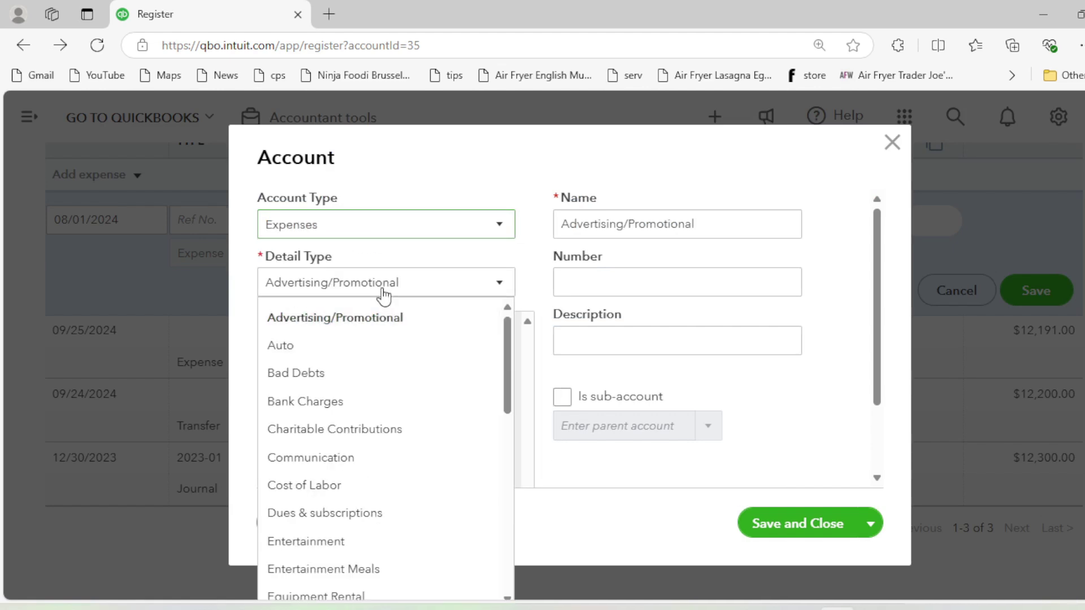
scroll(367, 377, down, 8)
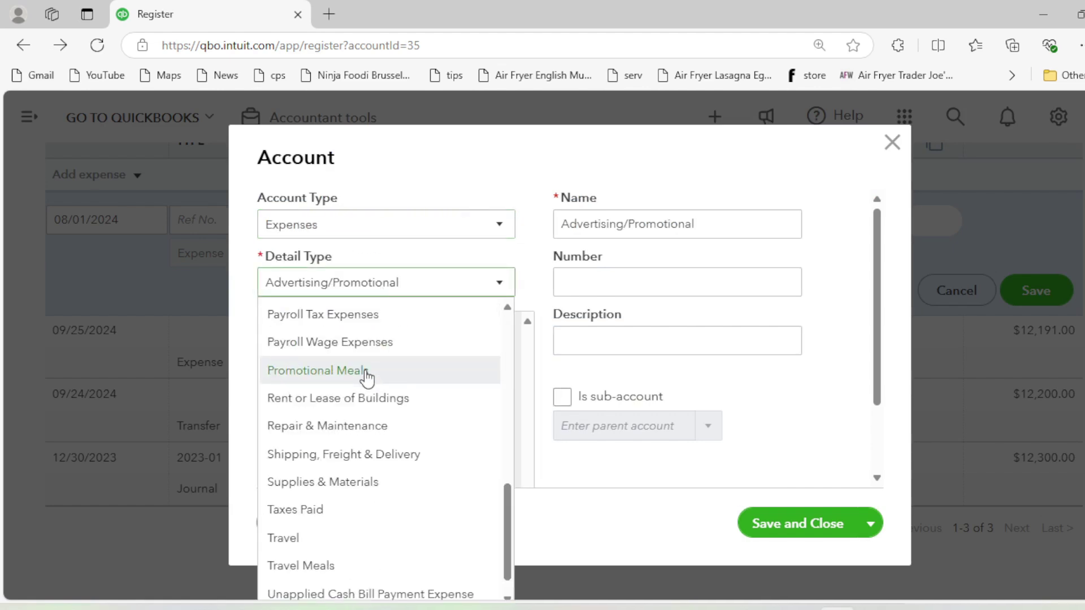
click(338, 490)
- Save the new account under the name "Office Supplies" and record the Amazon expense in the register
triple_click(702, 225)
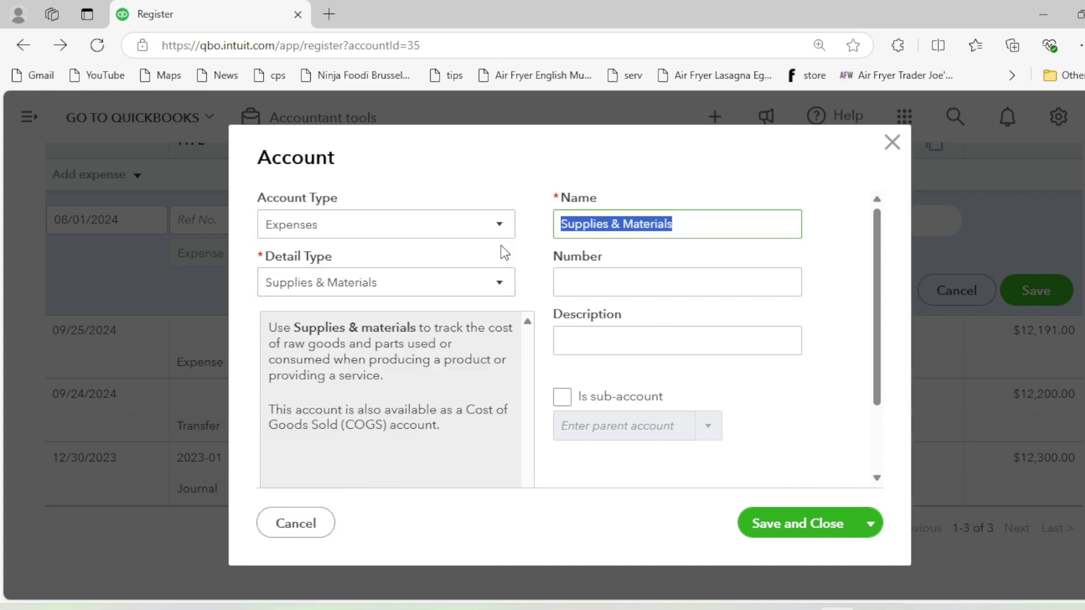
text(Office)
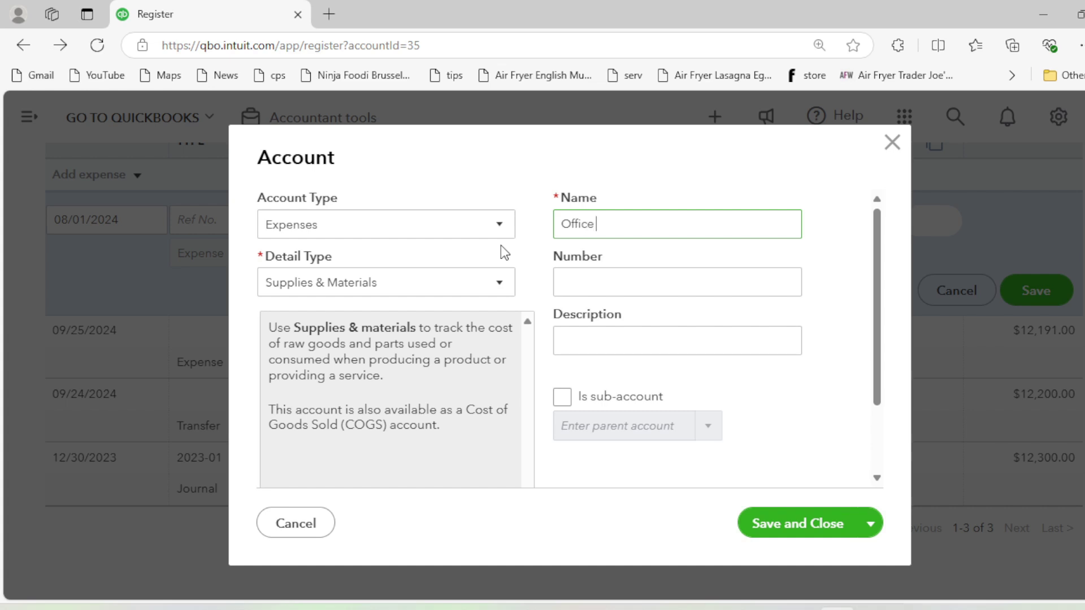
text( Supplies)
click(807, 524)
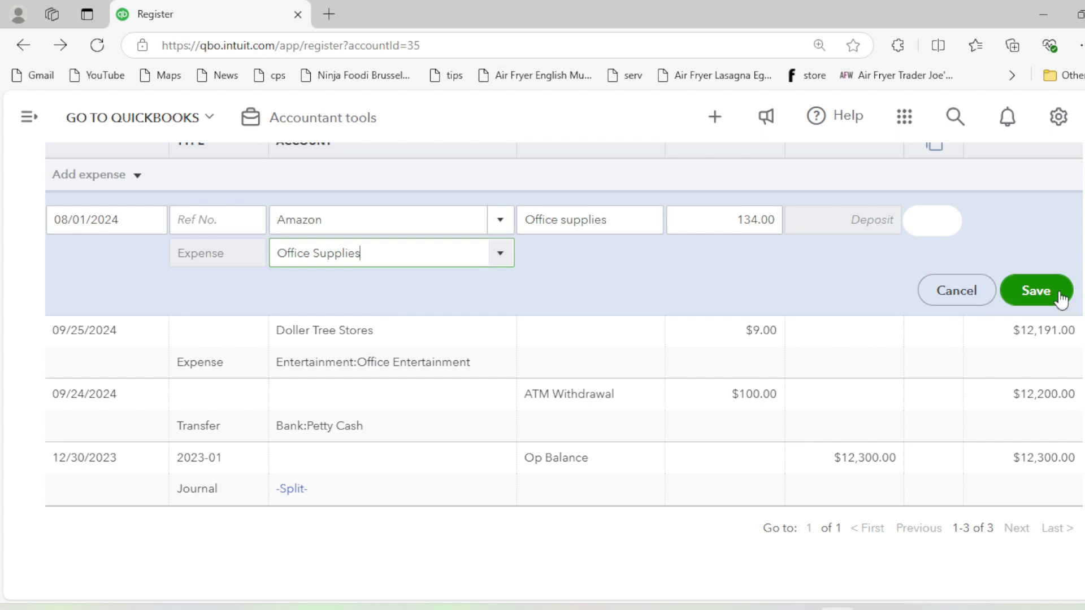
click(1036, 290)
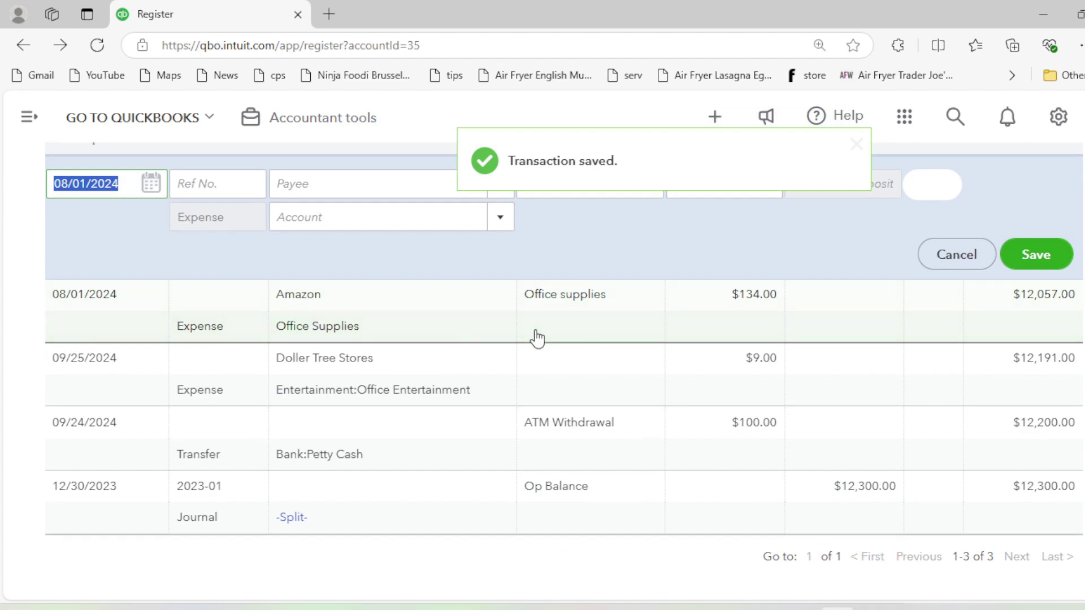
- Look up the eBAY payment's date in the bank statement and set the new expense line's date to 08/05/2024
key(alt+Tab)
scroll(515, 307, down, 1)
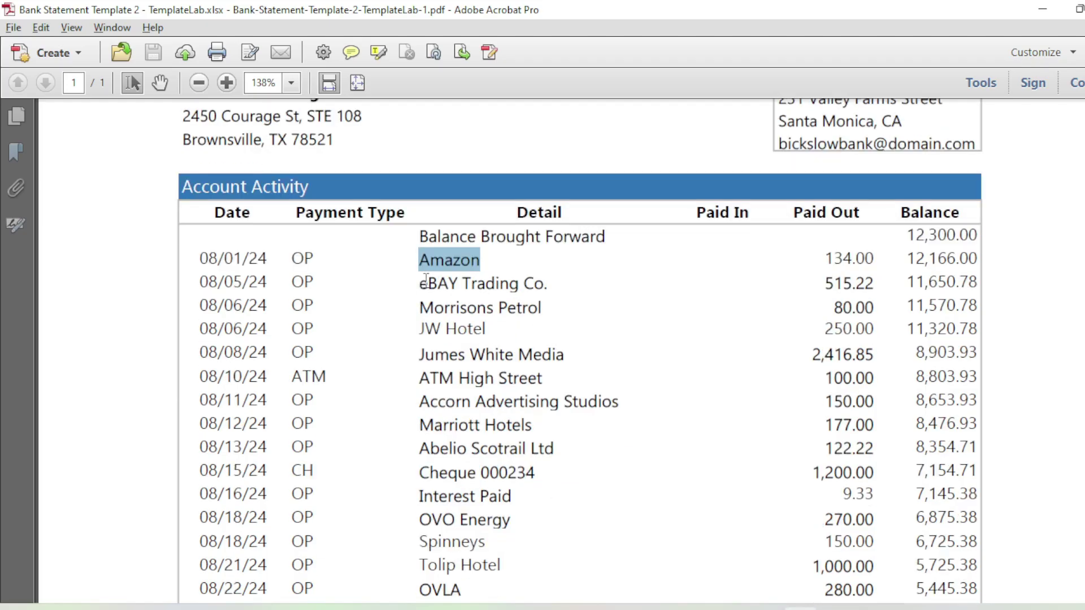
drag(202, 278, 266, 281)
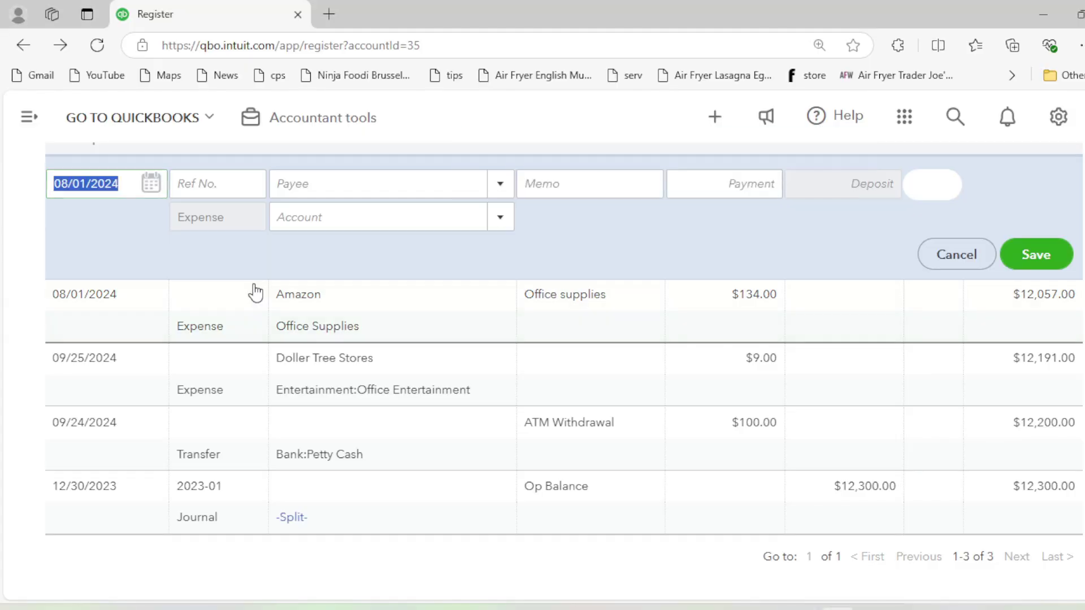
key(alt+Tab)
click(151, 183)
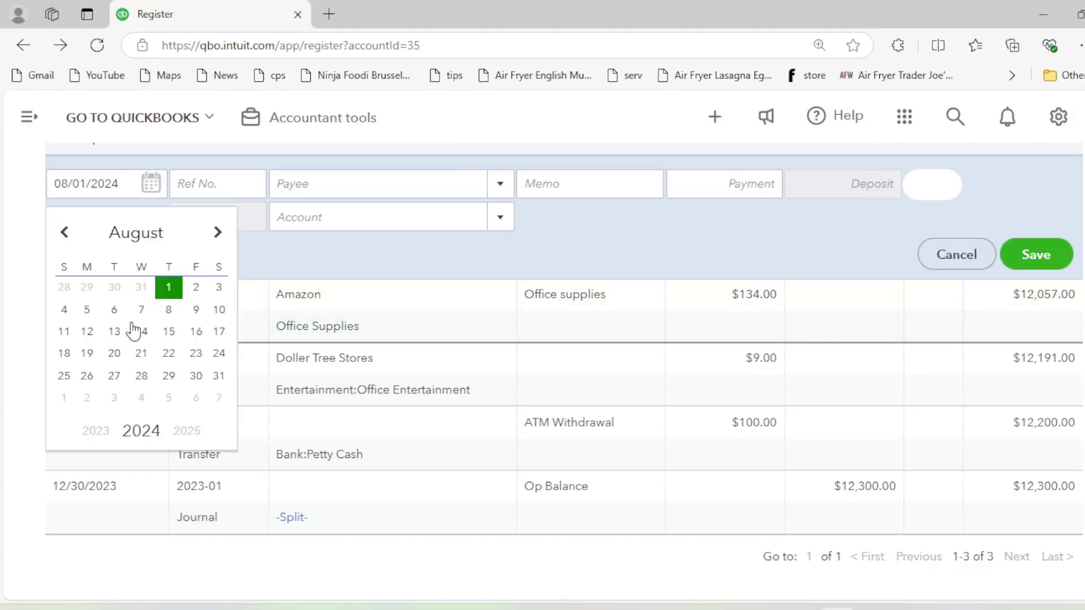
click(88, 309)
- Copy the name eBAY from the bank statement into the expense's payee and save it as a new vendor
click(368, 186)
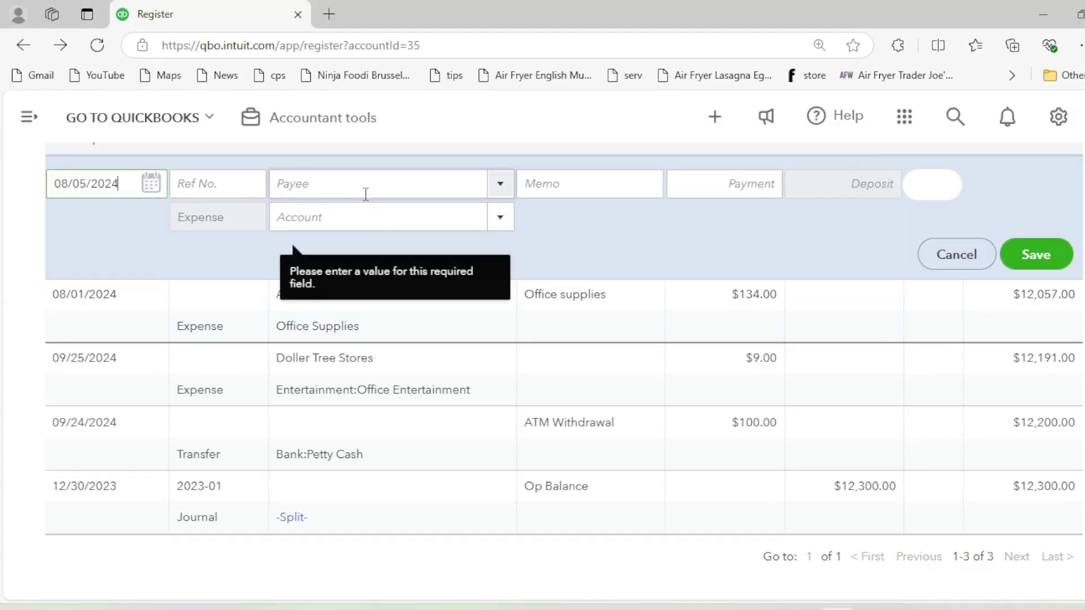
key(alt+Tab)
drag(420, 287, 460, 287)
key(ctrl+c)
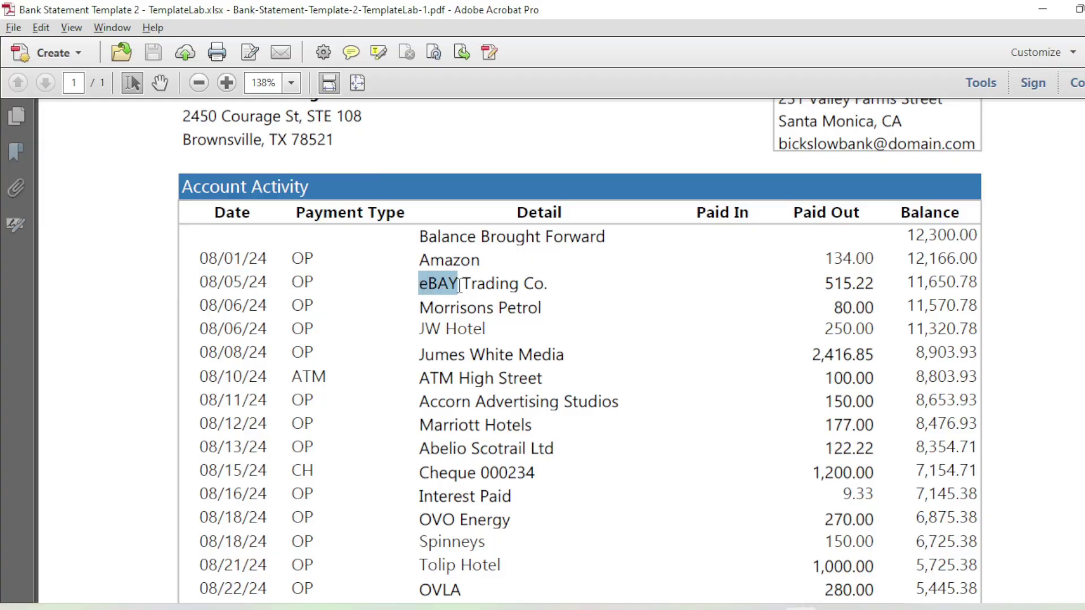
key(alt+Tab)
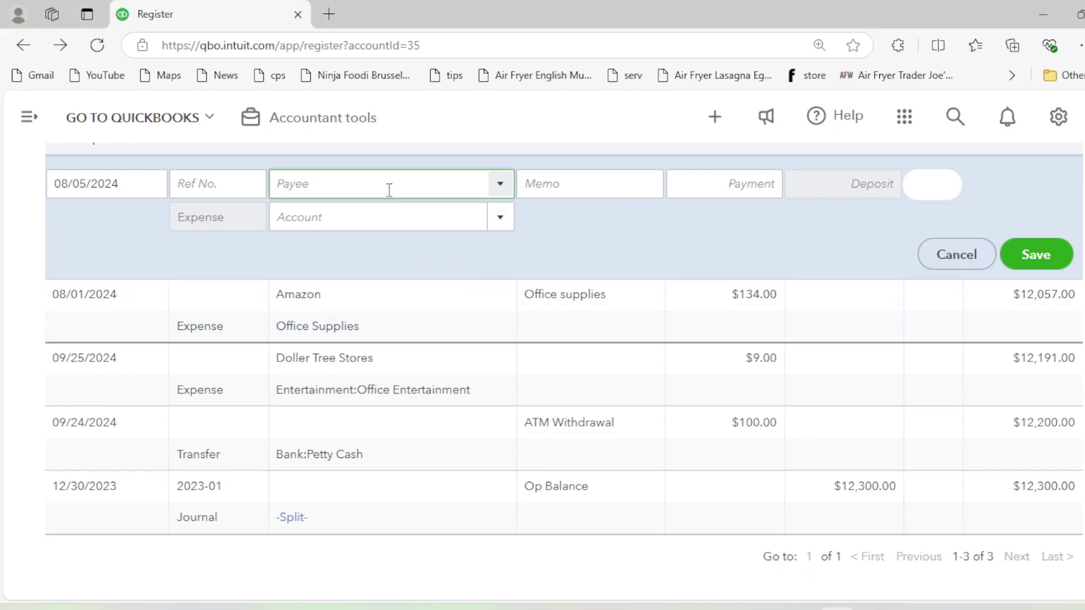
key(ctrl+v)
click(376, 226)
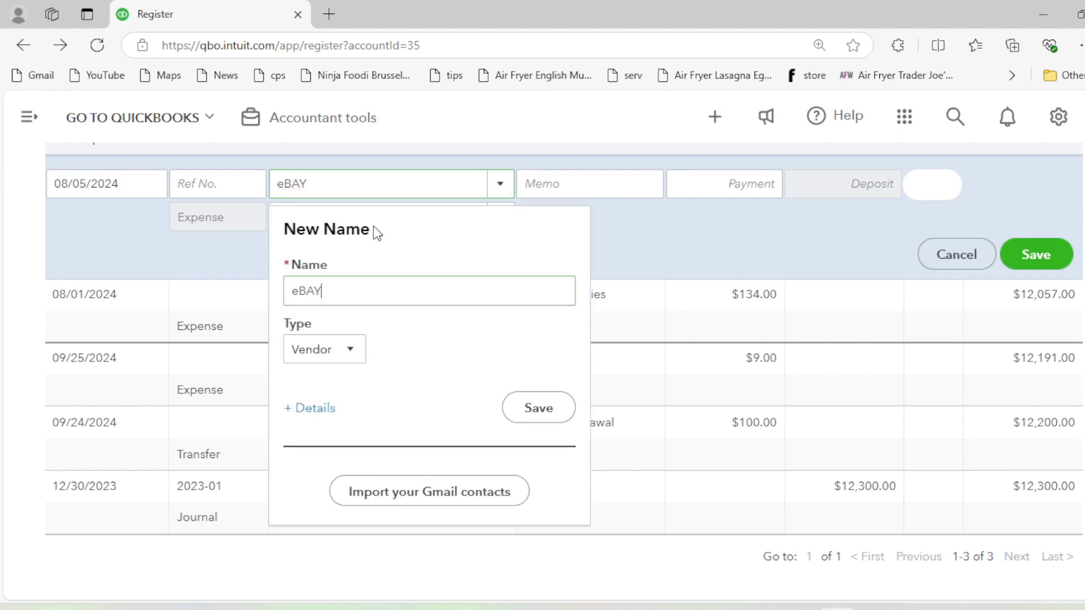
click(539, 408)
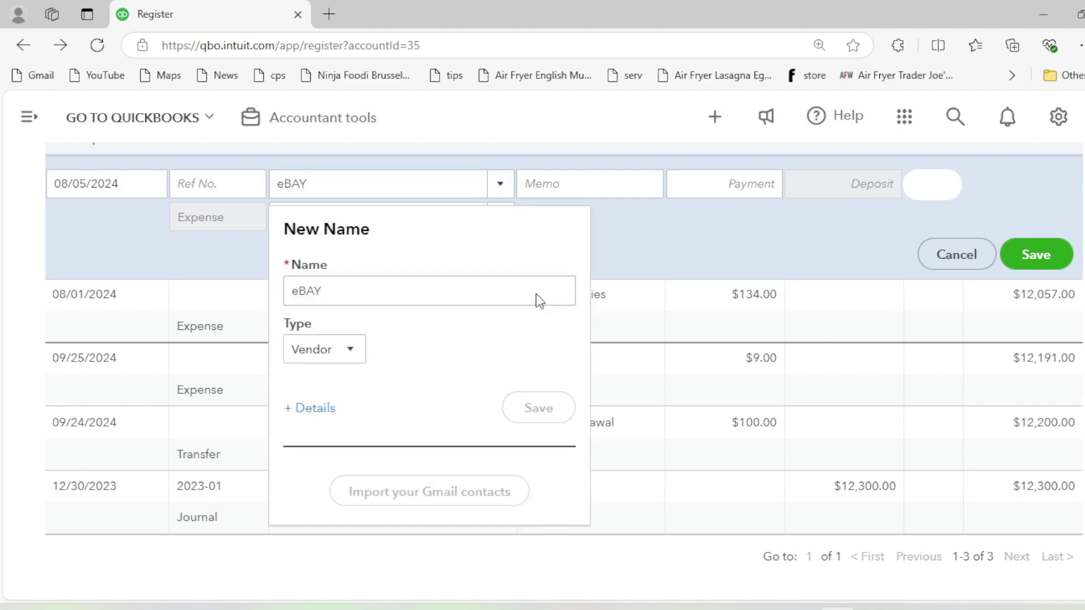
- Assign the Office Supplies account to the eBAY expense and enter the memo "Batteries stc"
key(alt+Tab)
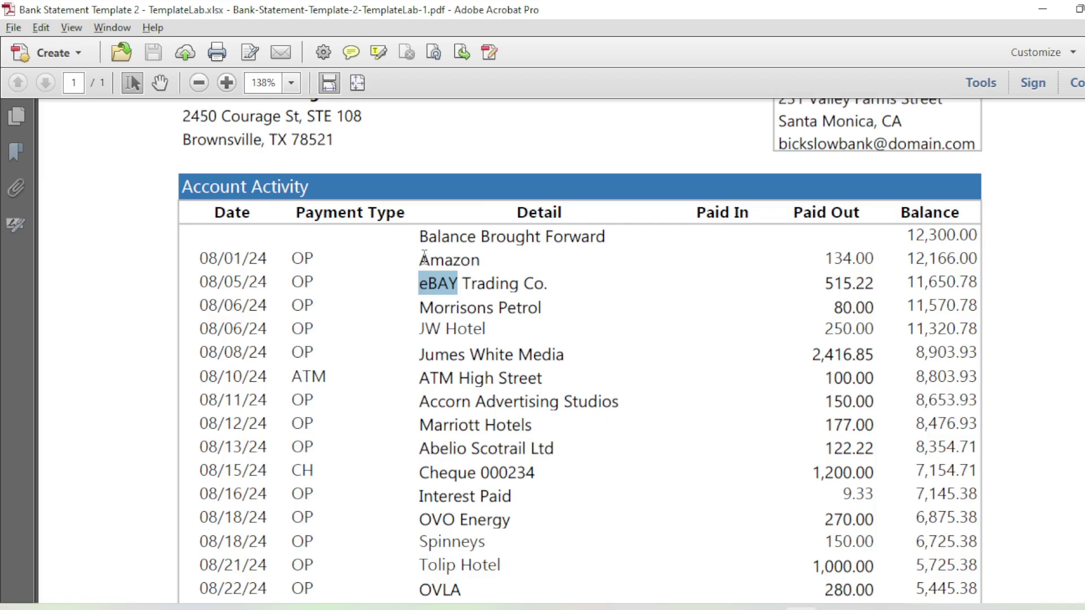
key(alt+Tab)
text(Offi)
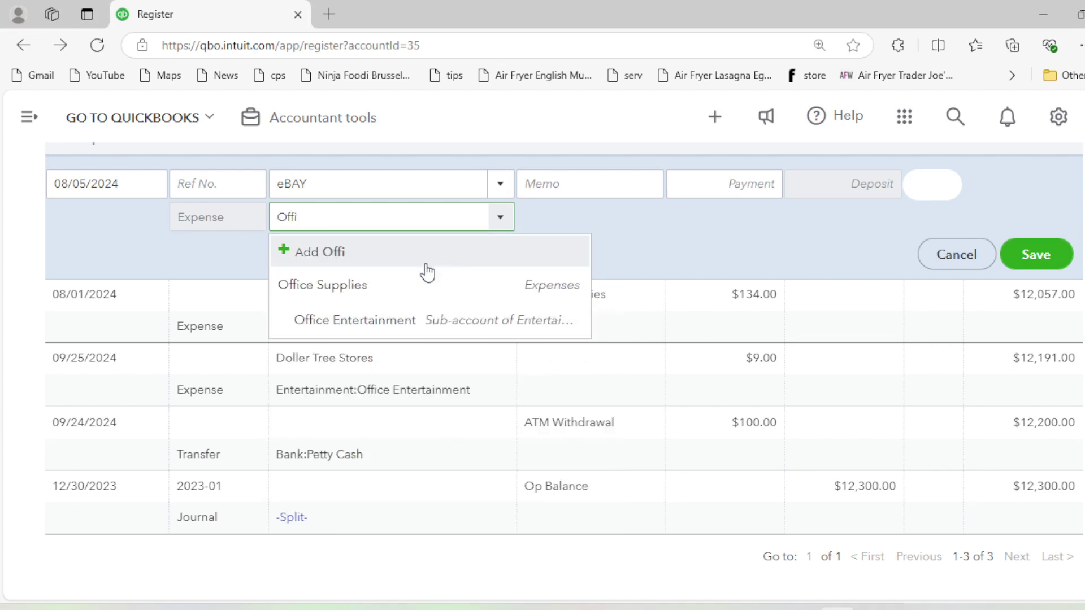
click(322, 285)
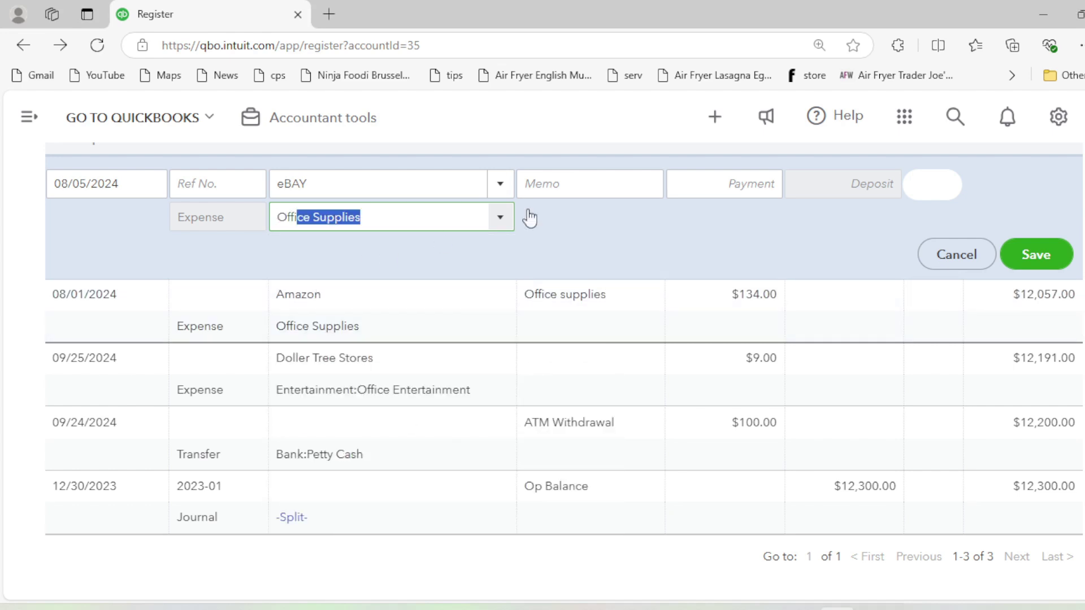
click(562, 189)
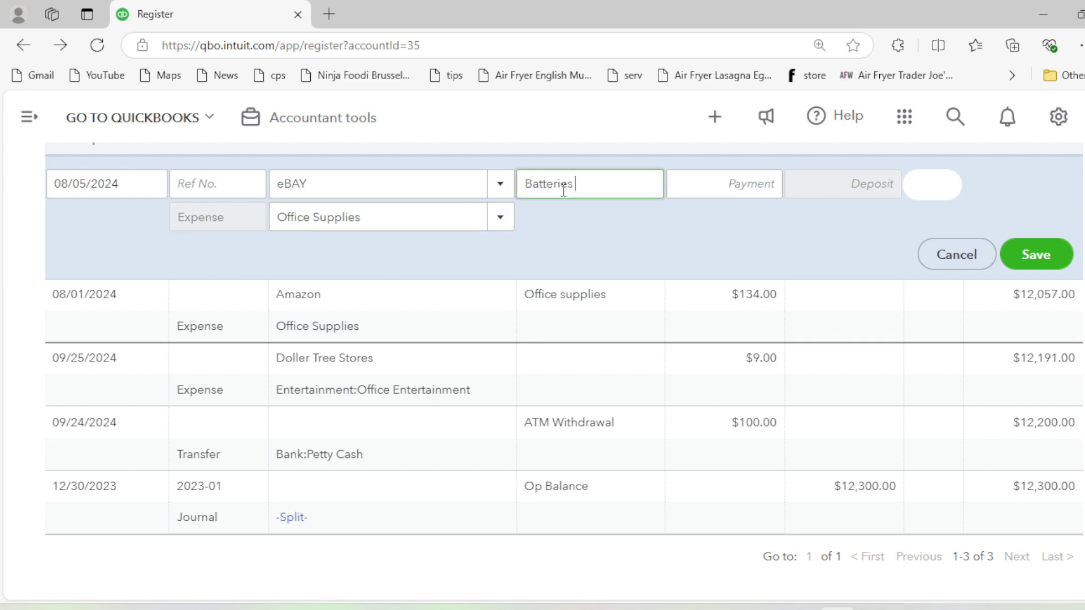
key(Tab)
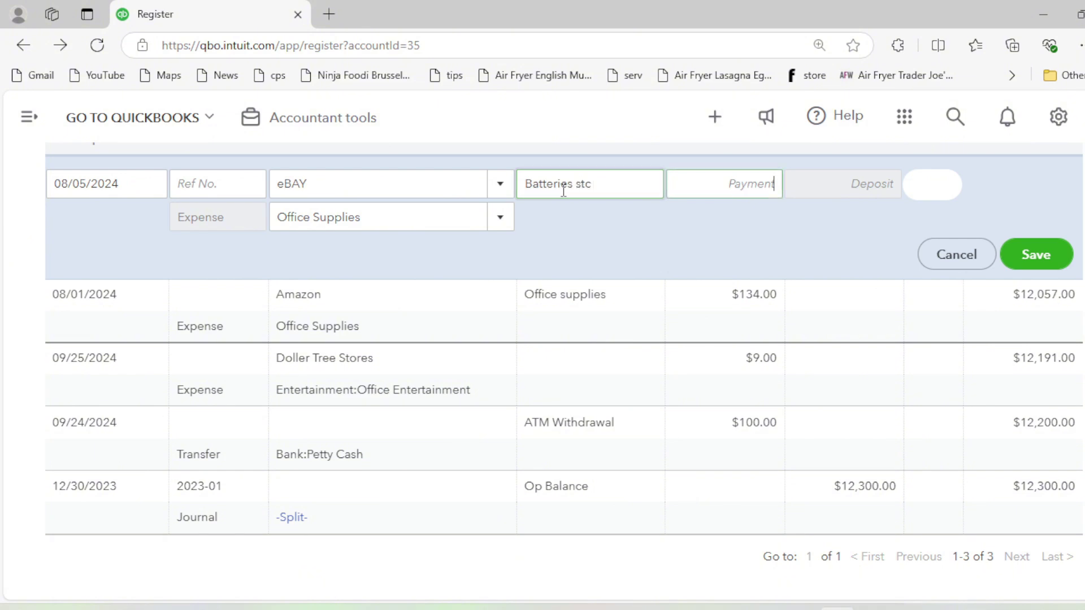
- Check the paid-out amount in the bank statement and enter a payment of 515.22 for the eBAY expense
key(alt+Tab)
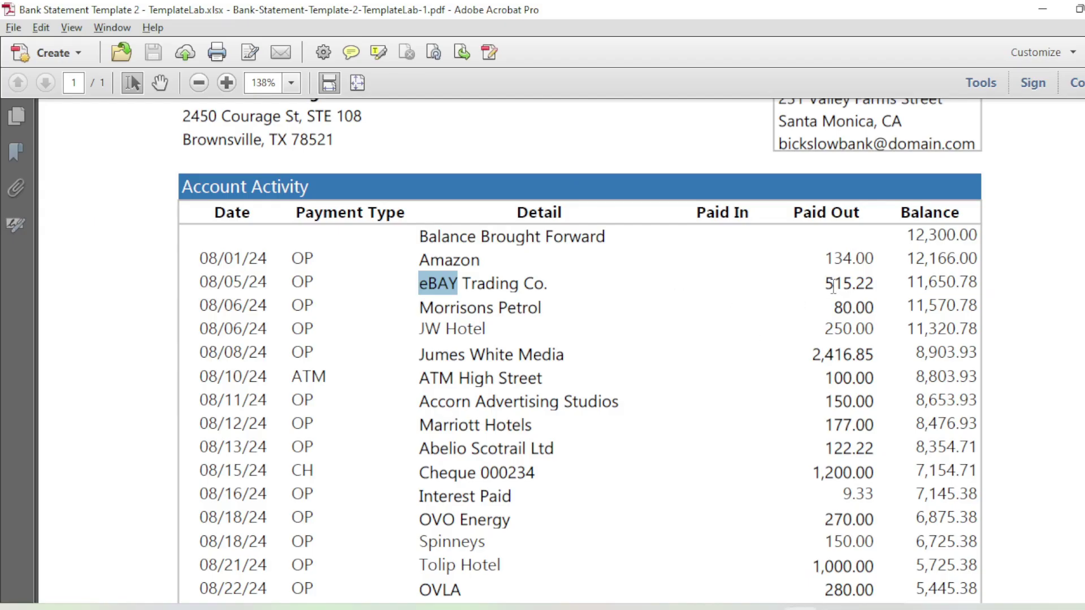
key(alt+Tab)
text(512)
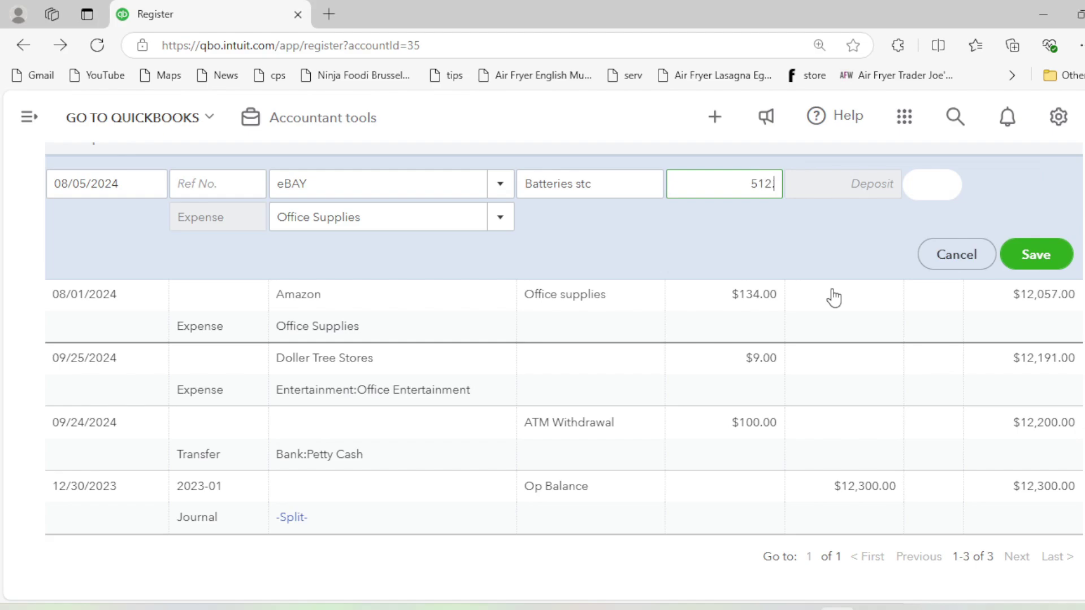
key(alt+Tab)
key(alt+Tab)
text(5)
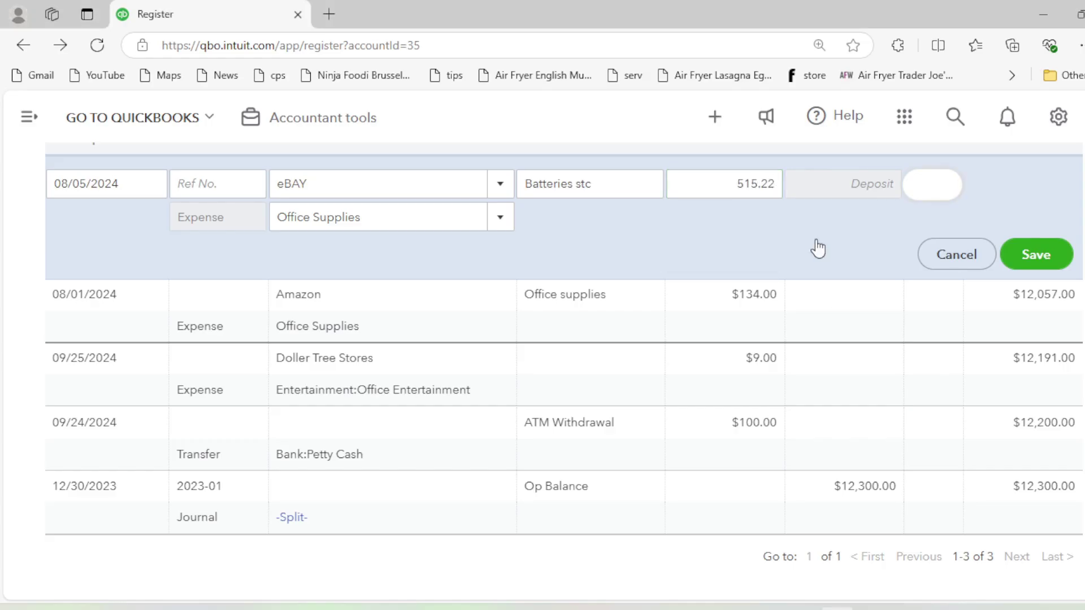
- Try to save the eBAY expense and reselect Office Supplies as its account
click(1034, 255)
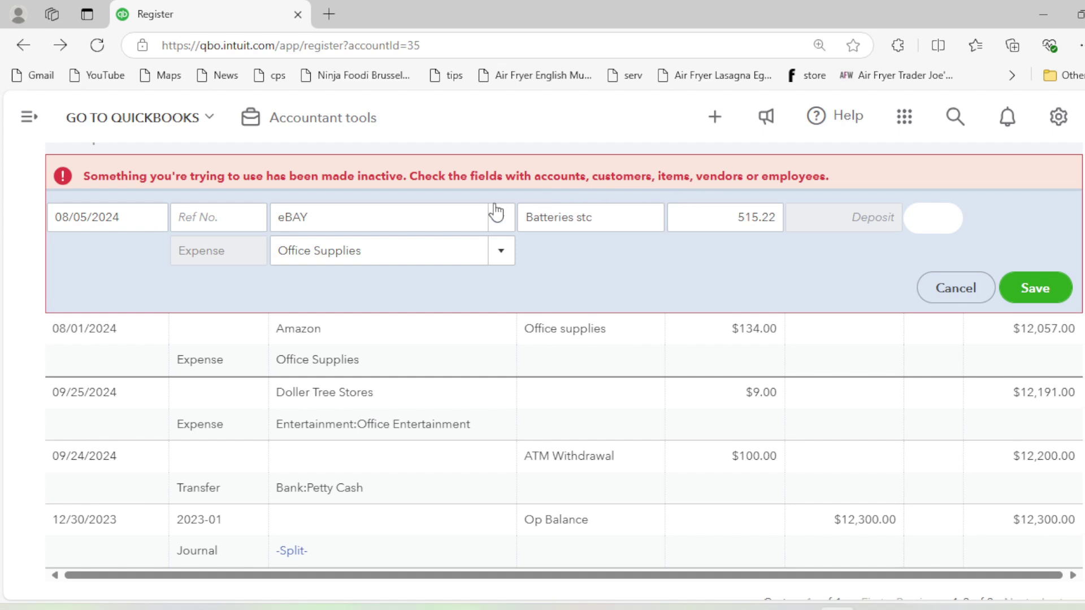
click(490, 258)
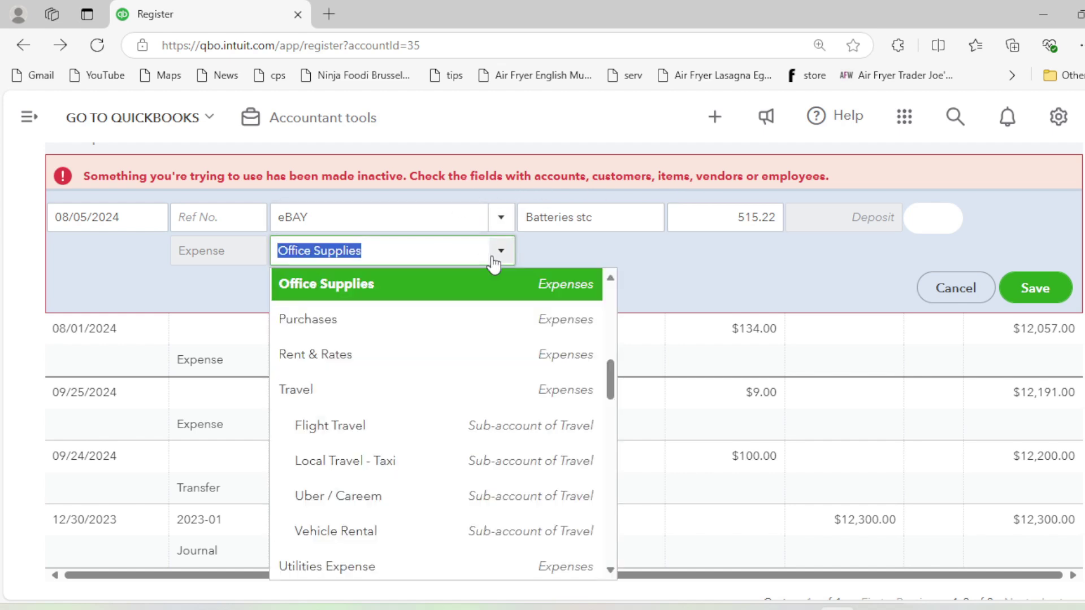
click(402, 288)
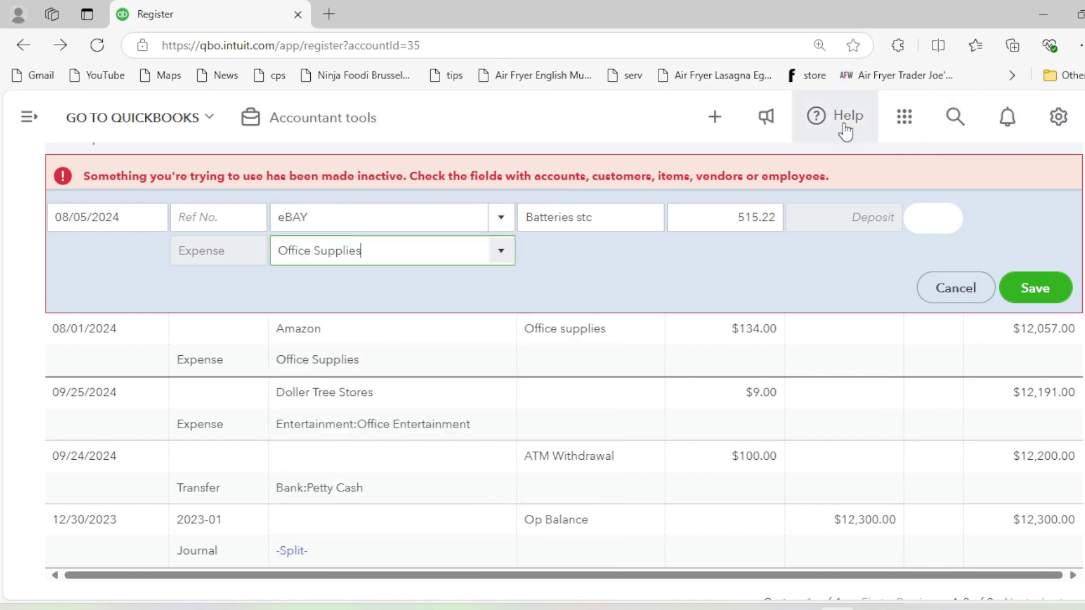
- Leave the register for the chart of accounts and filter the accounts by "office"
click(714, 119)
click(1057, 118)
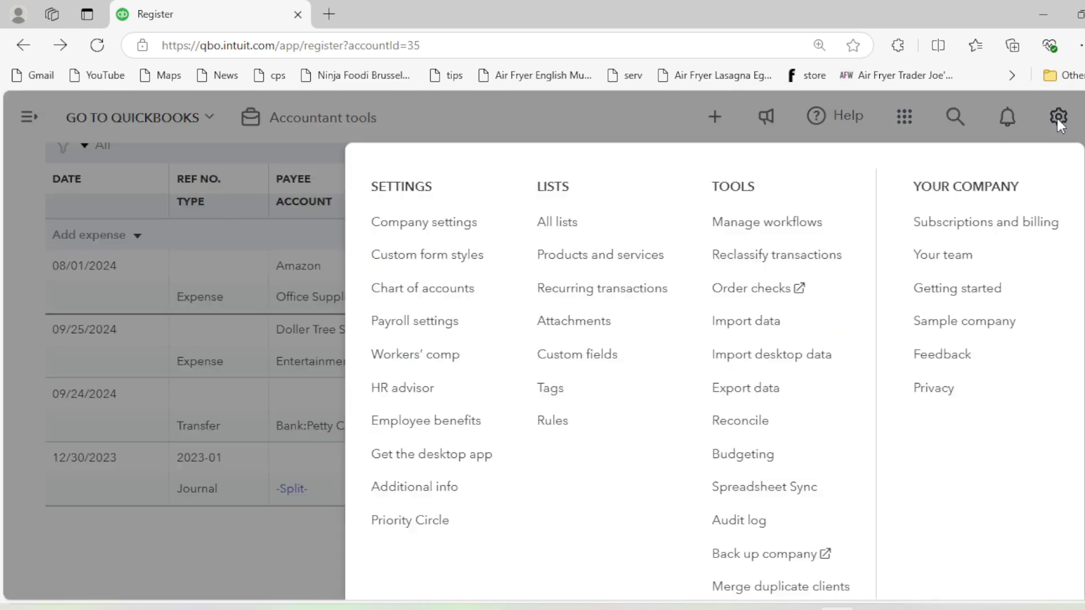
click(442, 255)
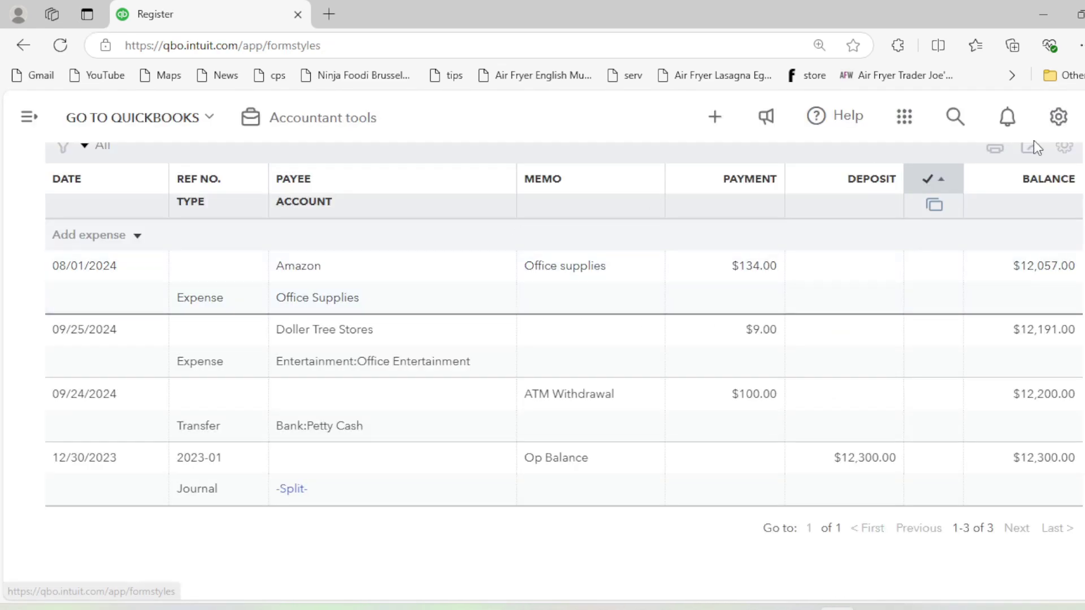
click(1058, 118)
click(440, 293)
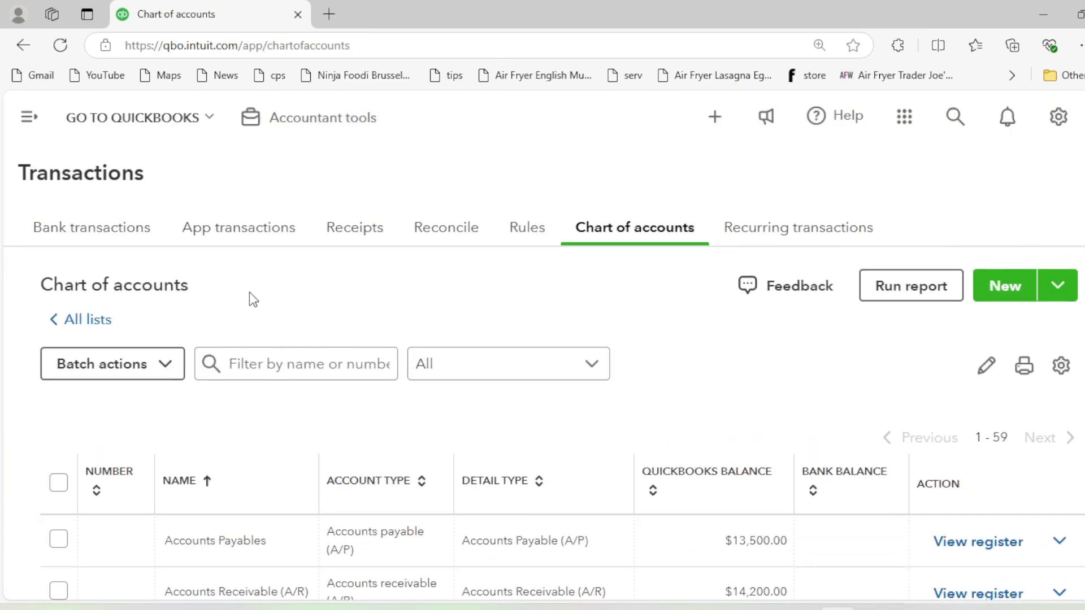
click(247, 362)
text(office)
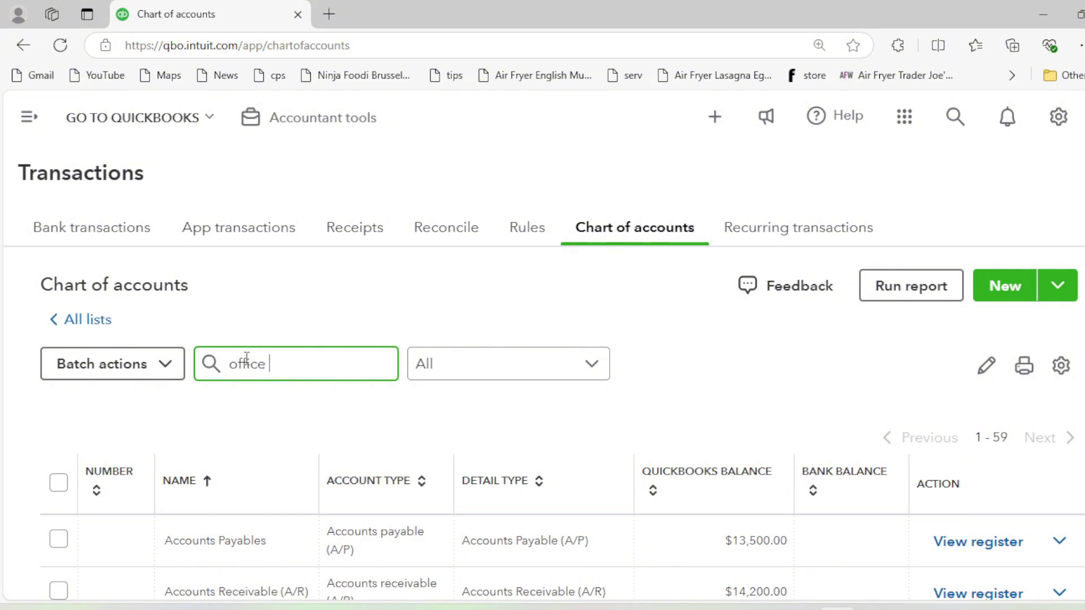
scroll(370, 315, down, 2)
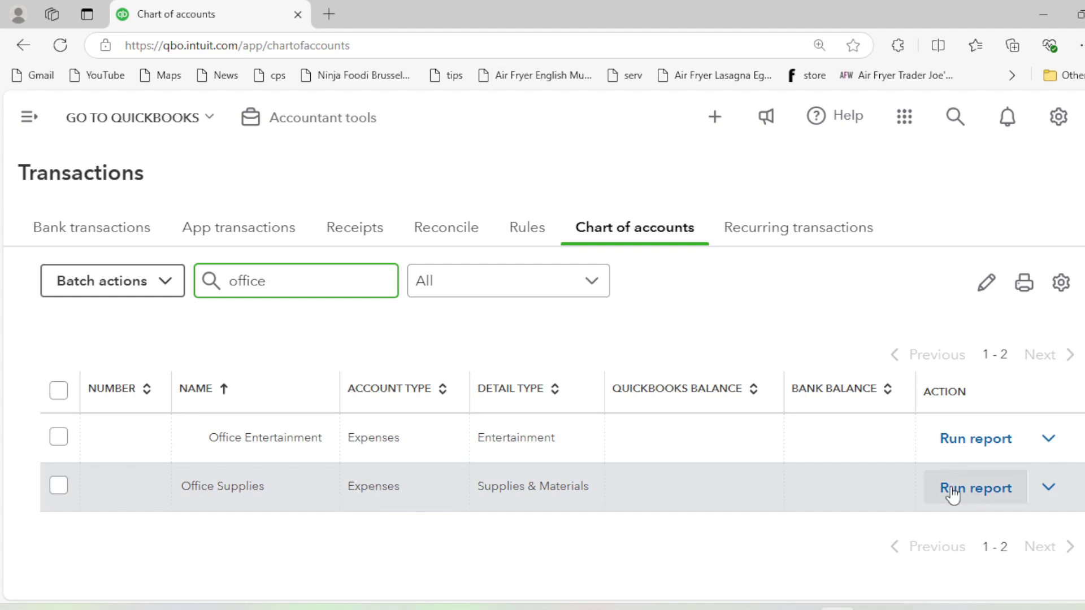
- Open the Office Supplies account for editing and save it
click(1048, 488)
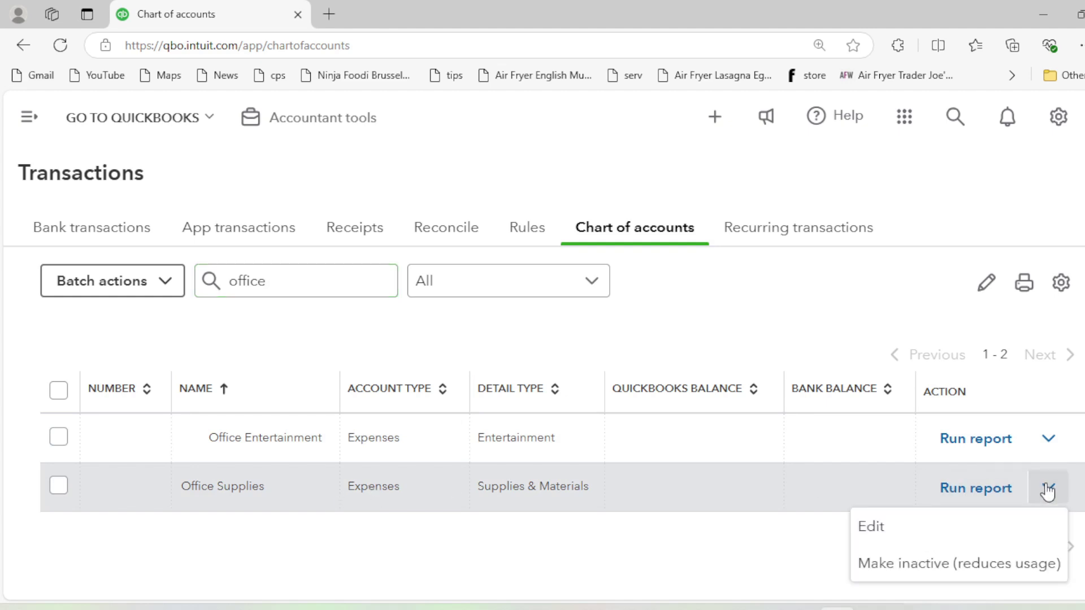
click(968, 534)
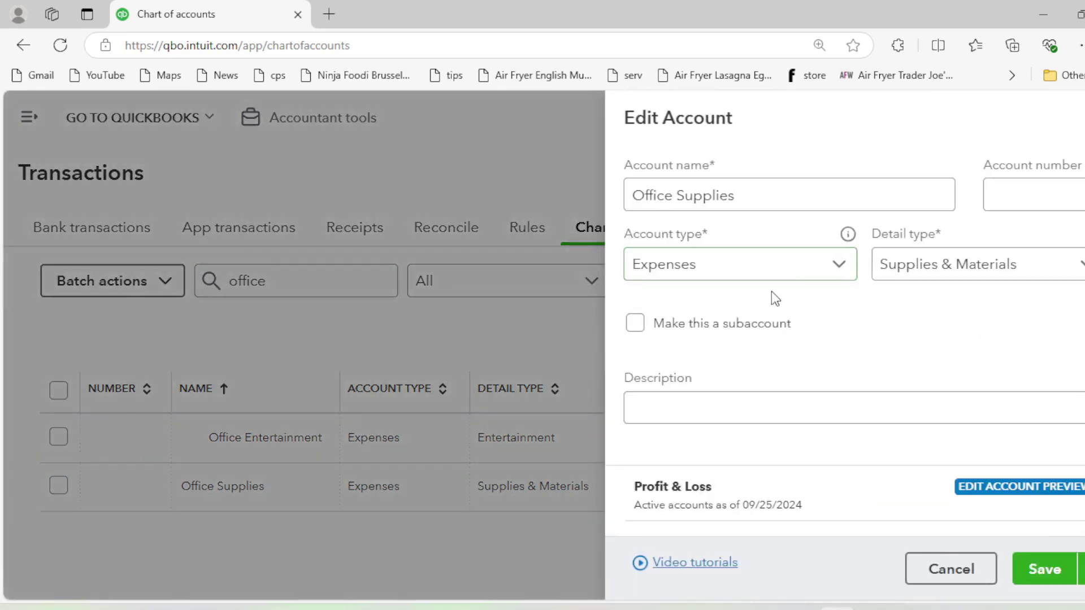
click(1044, 570)
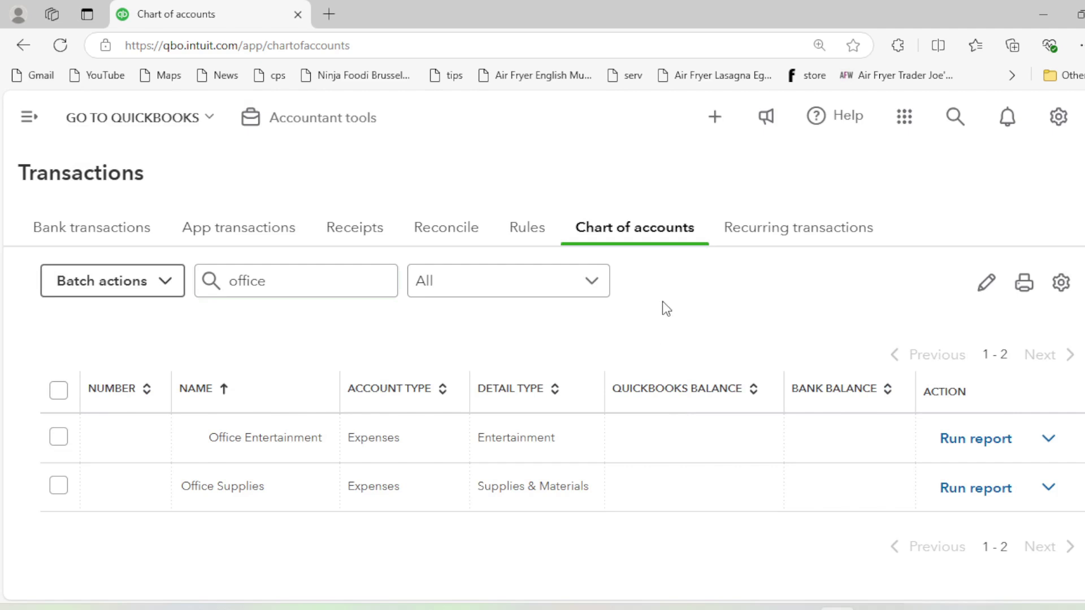
click(711, 138)
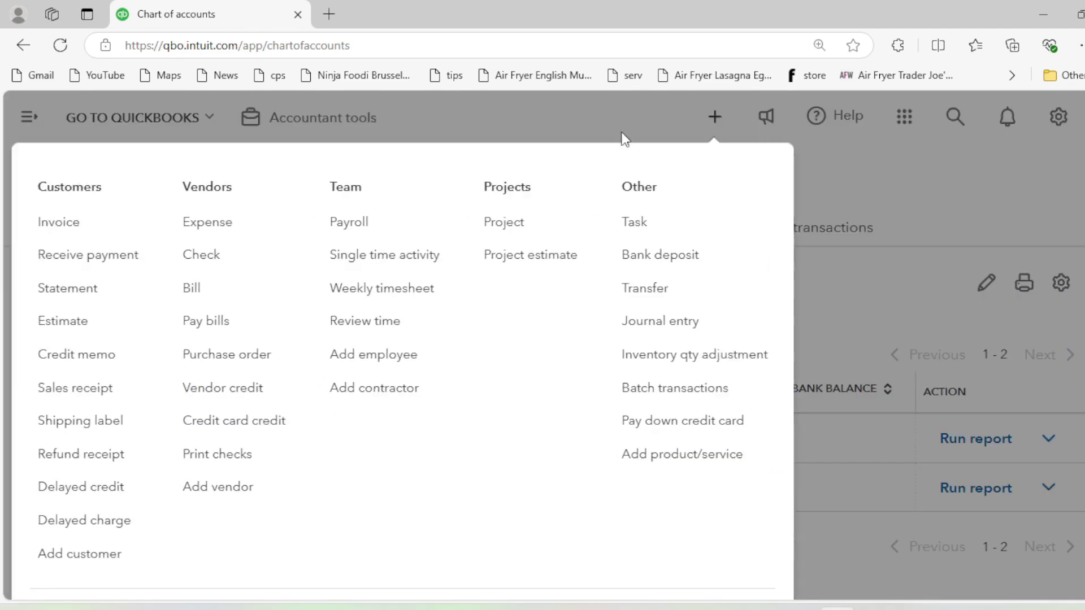
click(373, 223)
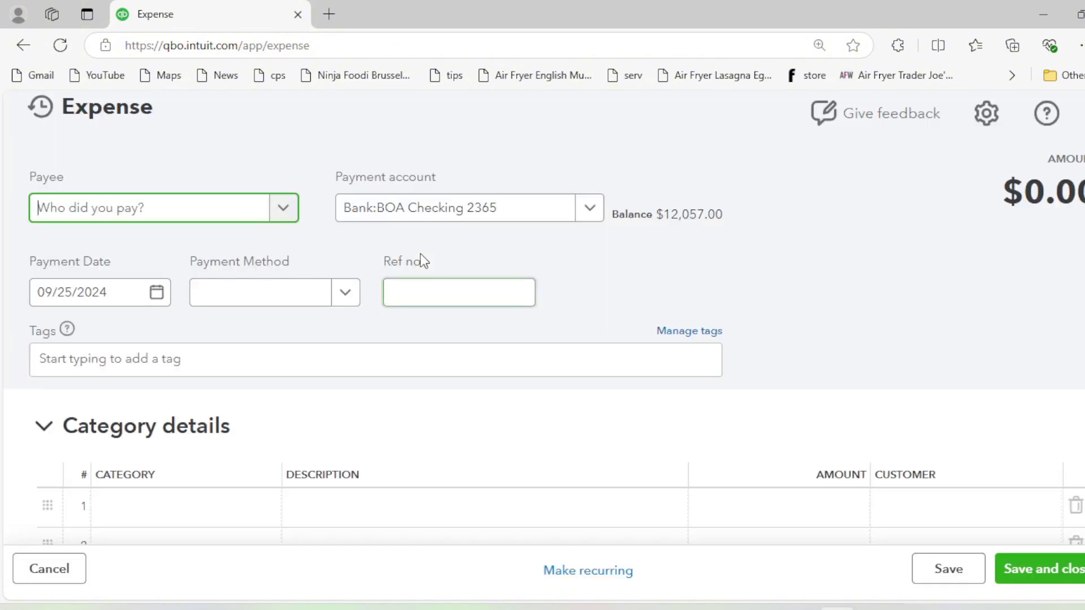
scroll(450, 268, down, 3)
scroll(450, 268, up, 3)
click(1083, 113)
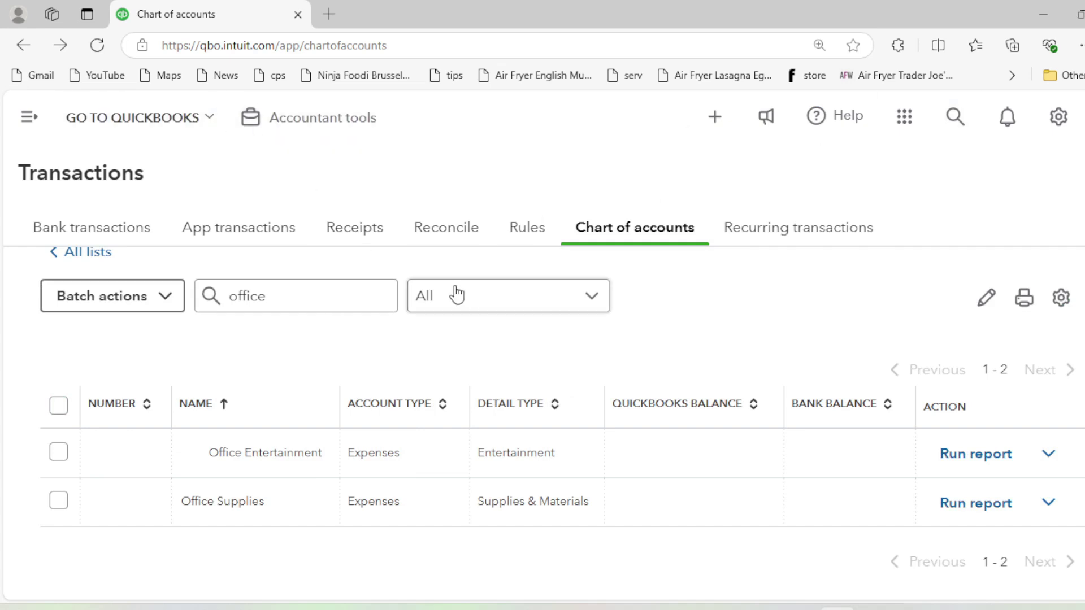
- Clear the "office" filter from the chart of accounts and open the BOA Checking register
drag(318, 303, 166, 312)
key(BackSpace)
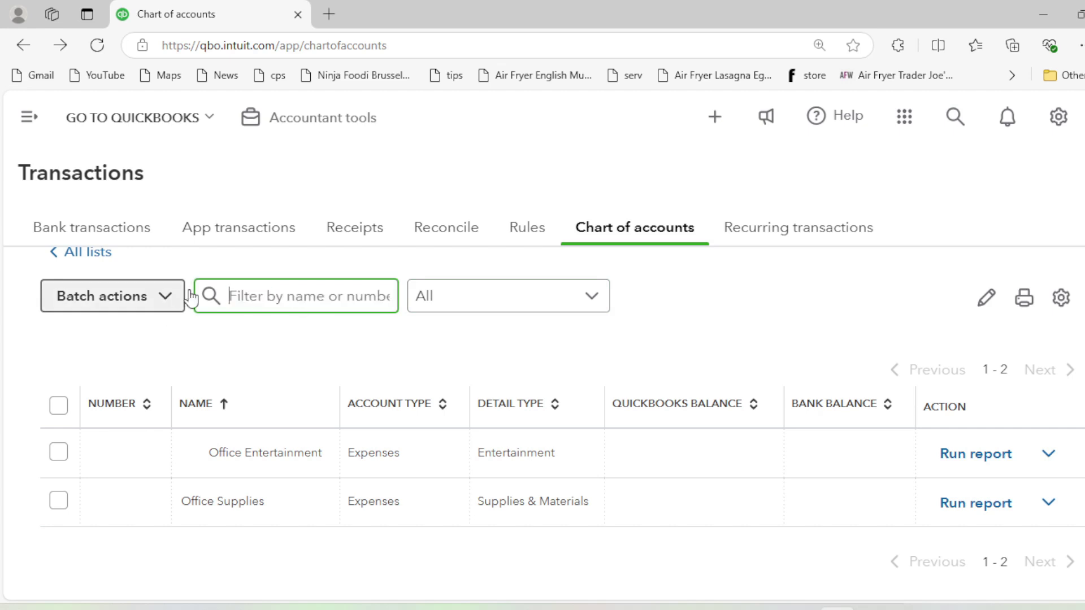
scroll(396, 381, down, 3)
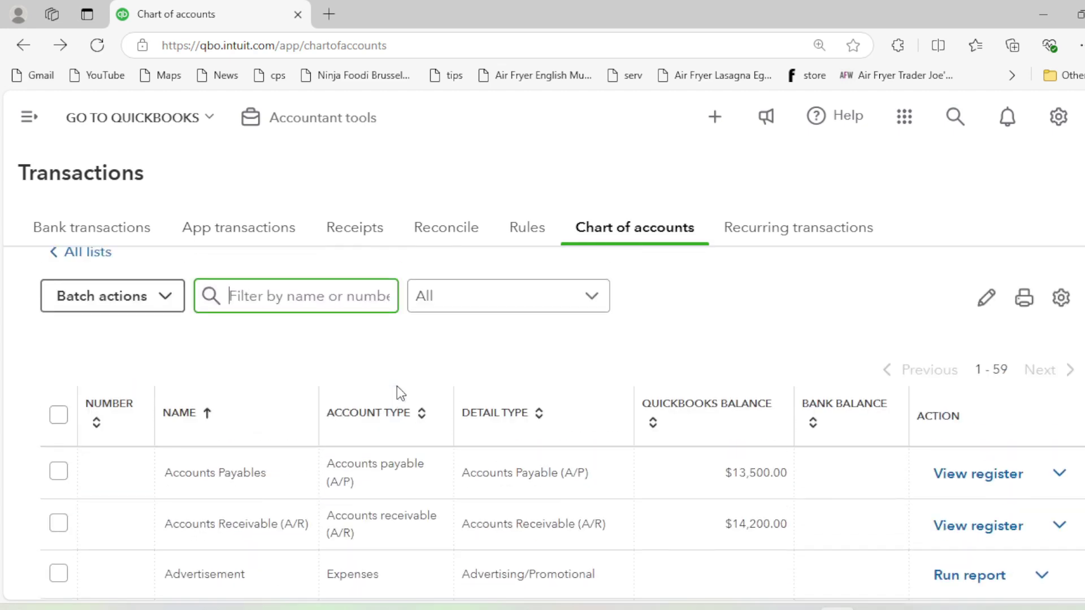
scroll(397, 385, down, 7)
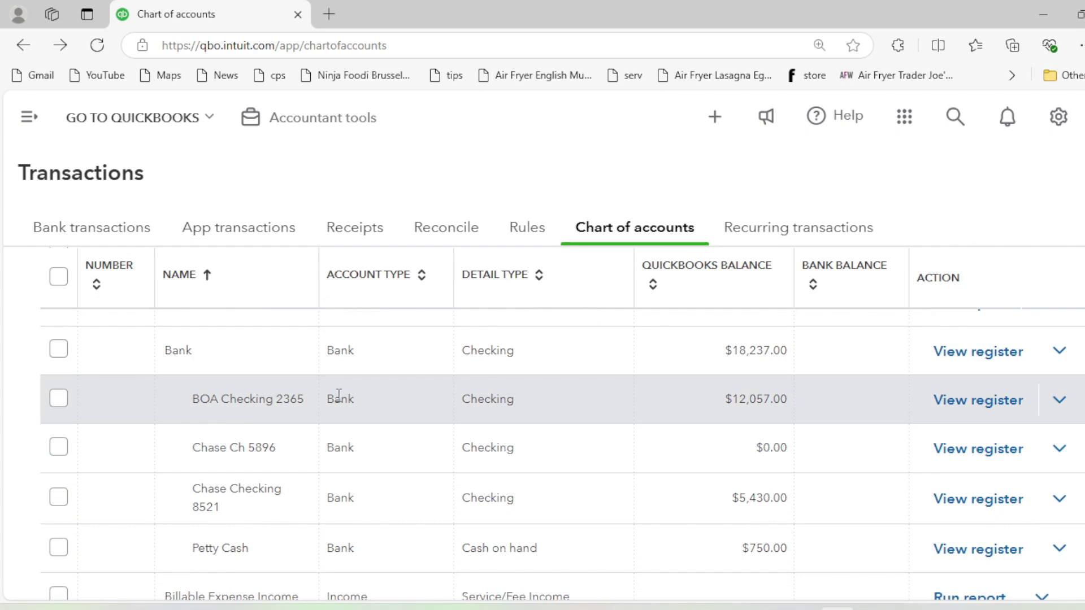
click(1013, 408)
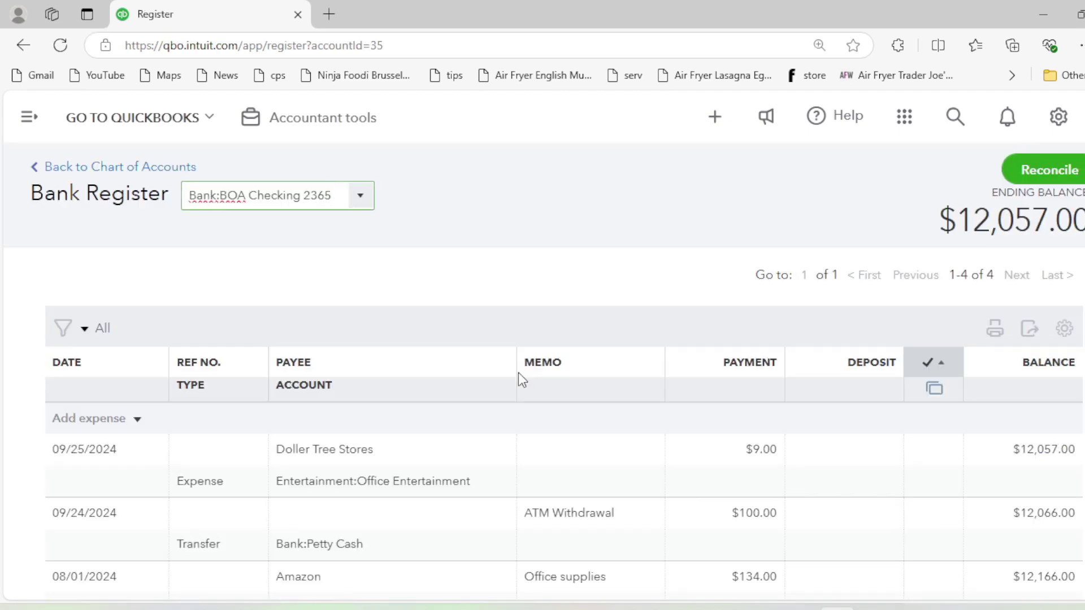
- Add a new expense to the register with eBAY as payee and Office Supplies as account
scroll(518, 373, down, 3)
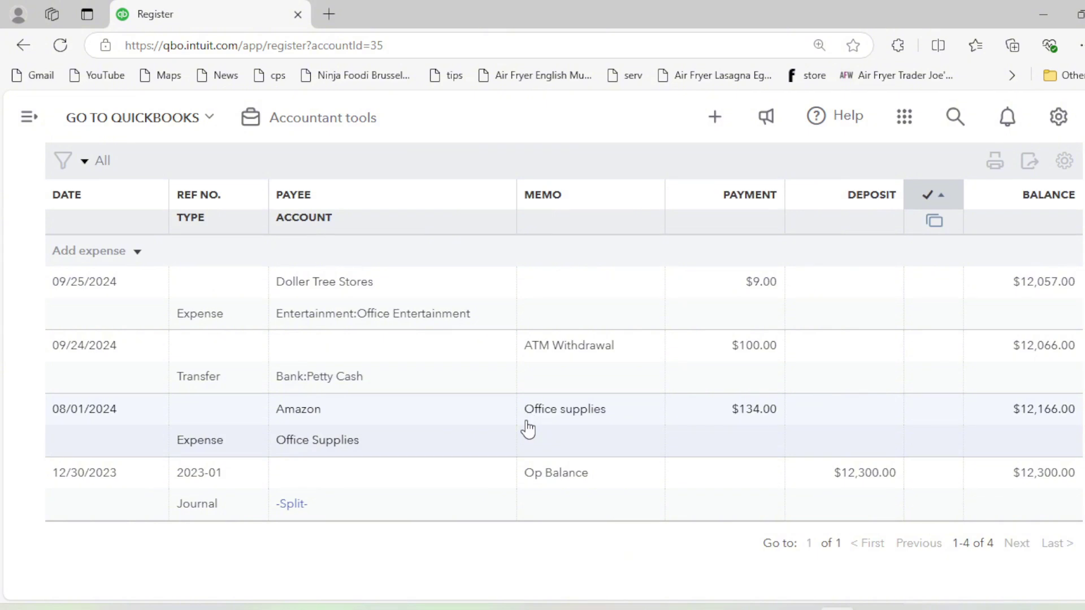
scroll(527, 423, up, 2)
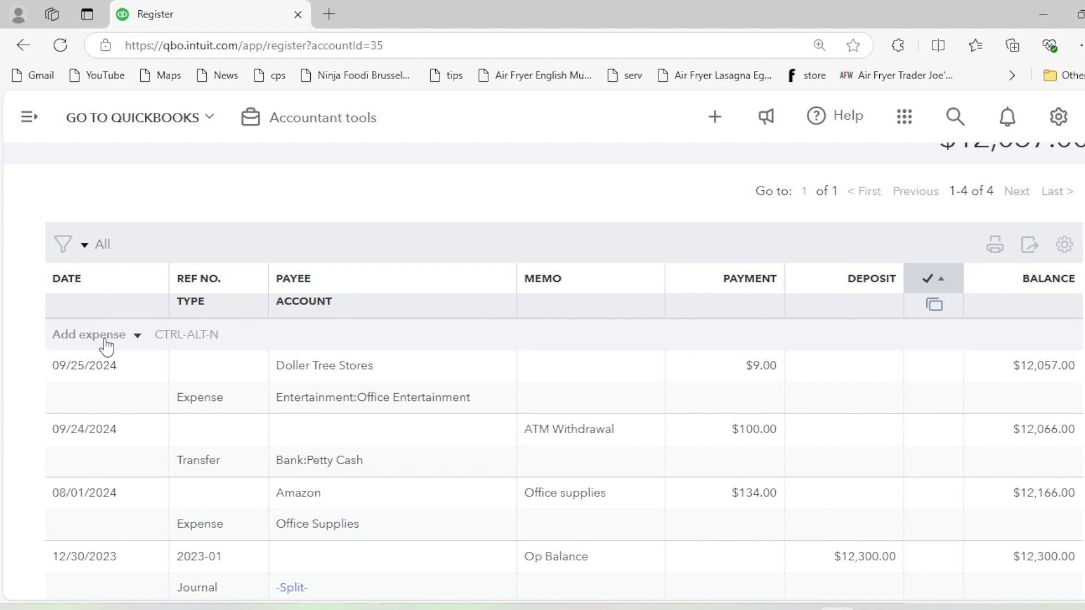
click(135, 339)
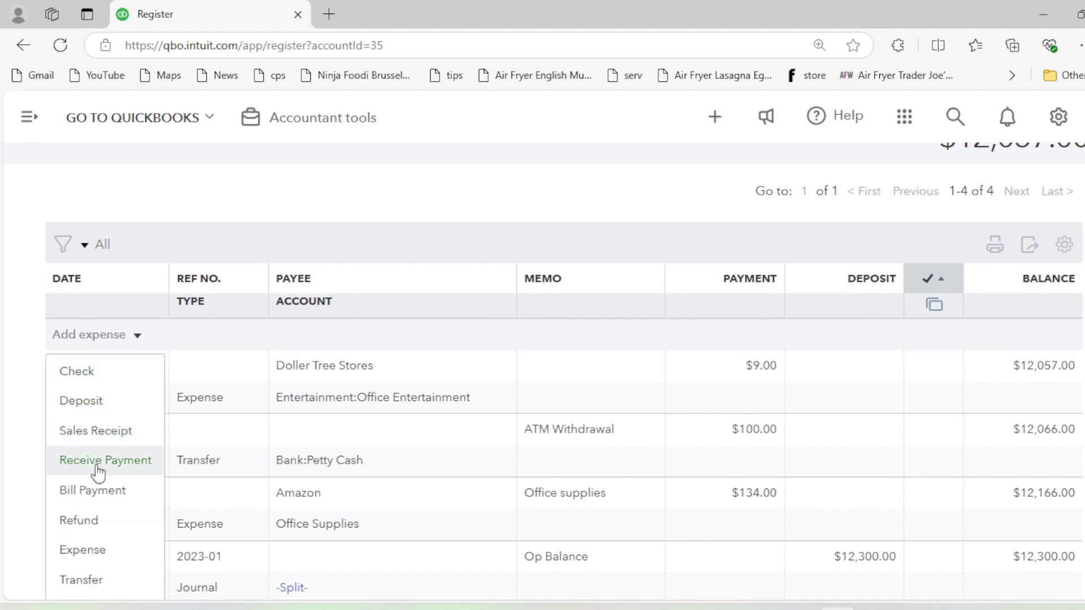
click(103, 558)
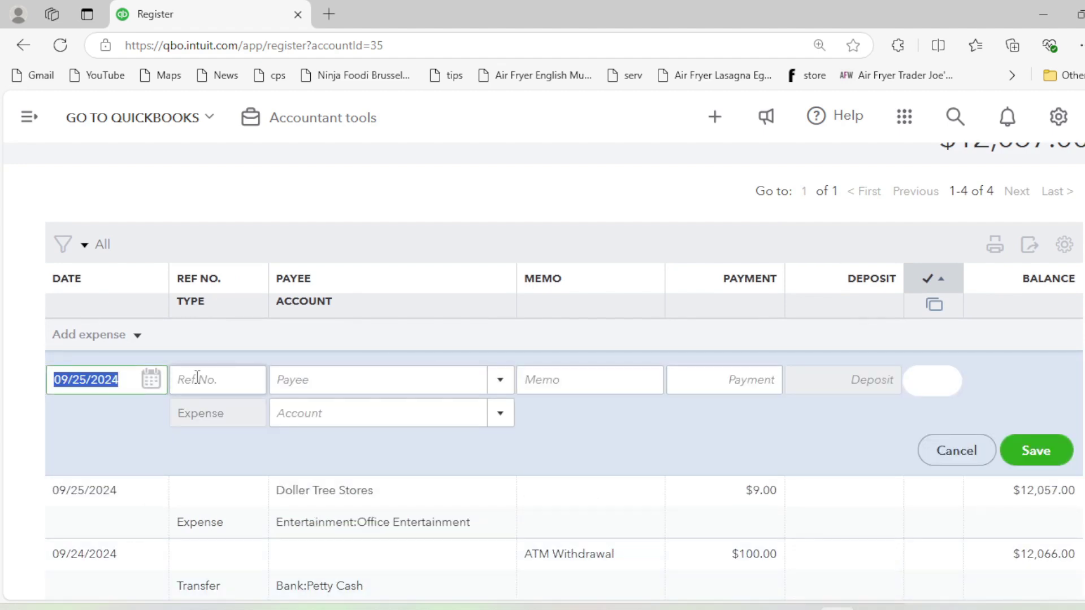
click(353, 386)
text(eb)
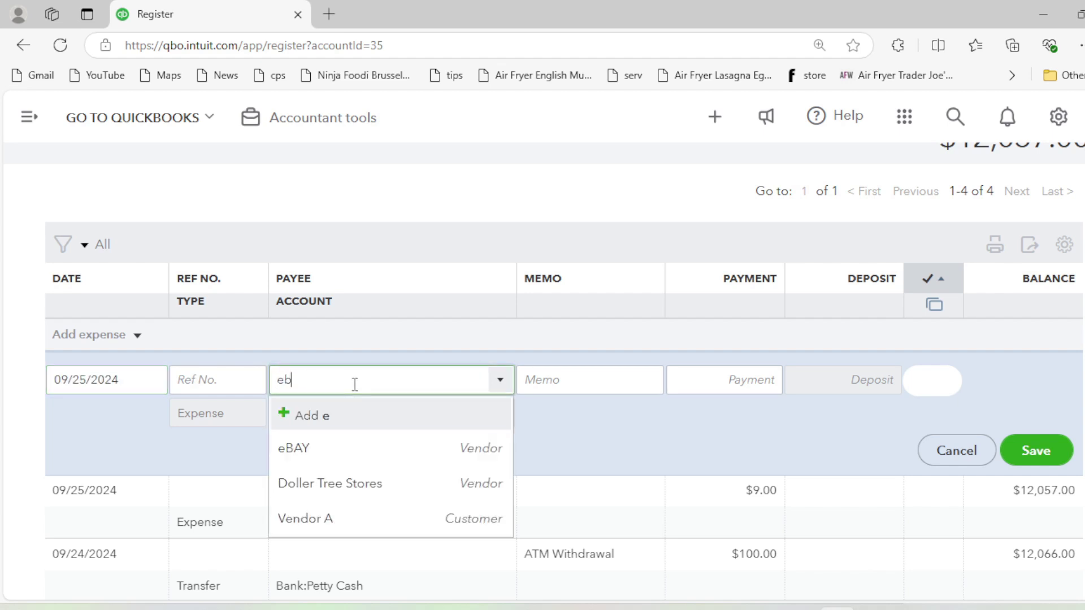
click(344, 446)
click(350, 411)
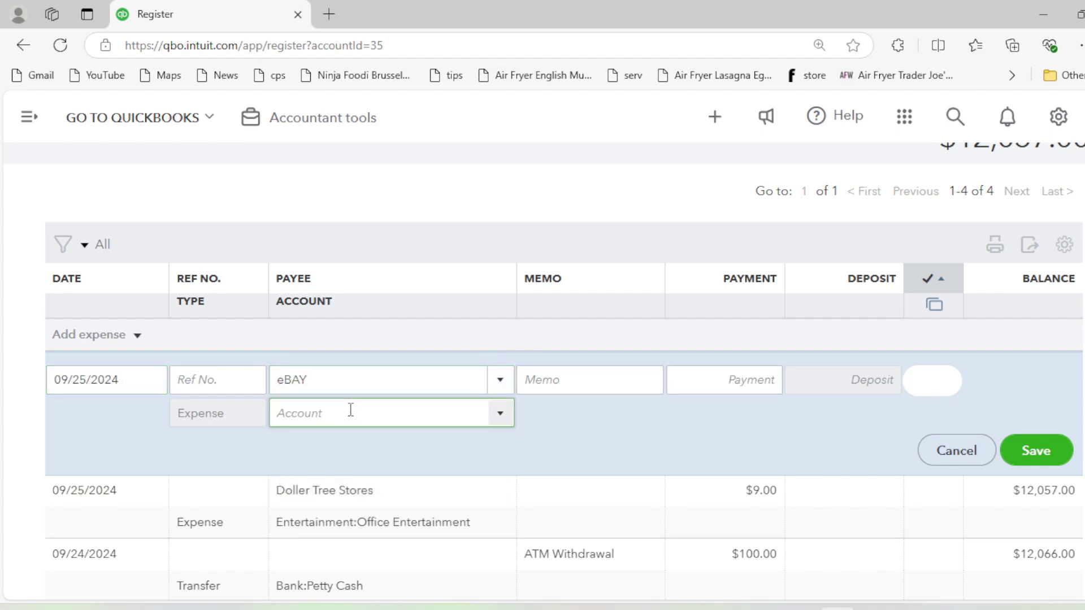
text(d)
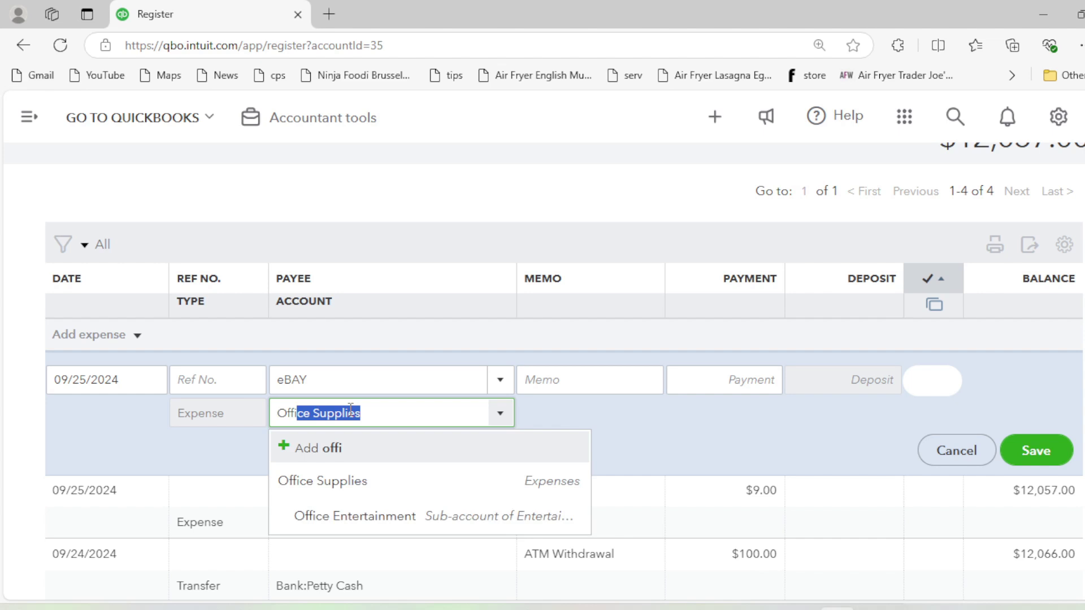
click(339, 485)
- Enter the memo "Batteries" and a payment of 515.22 for the eBAY expense and save it
click(594, 382)
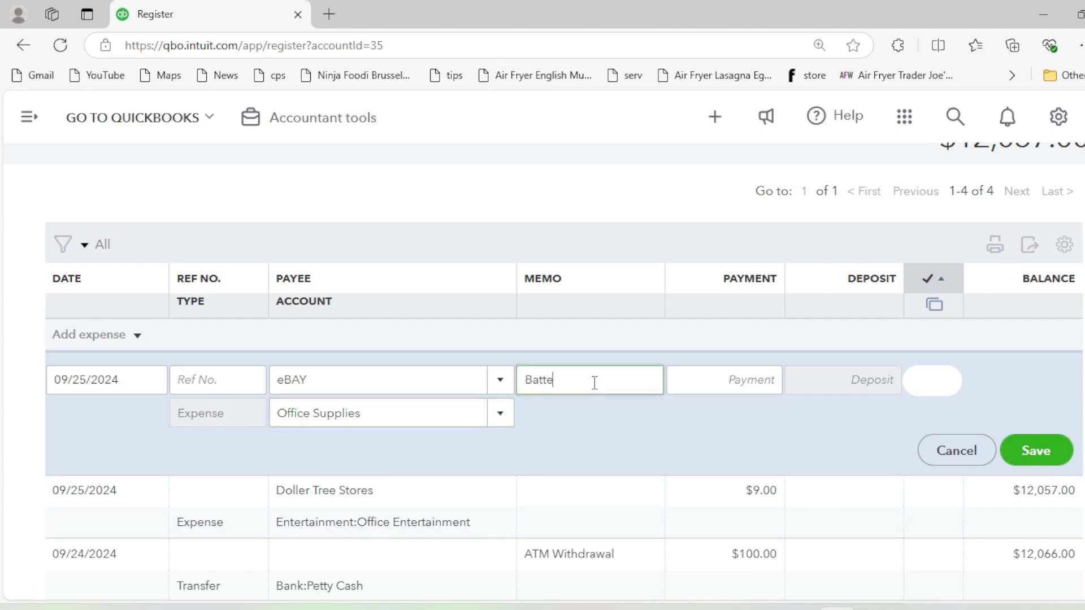
text(Batteries)
key(Tab)
text(51)
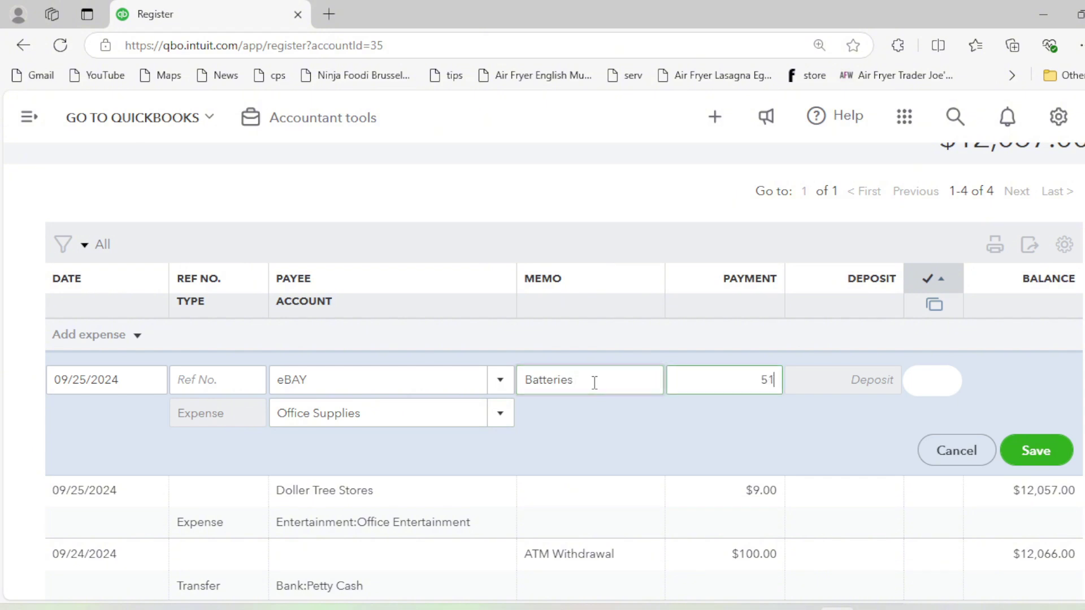
text(5.22)
key(Tab)
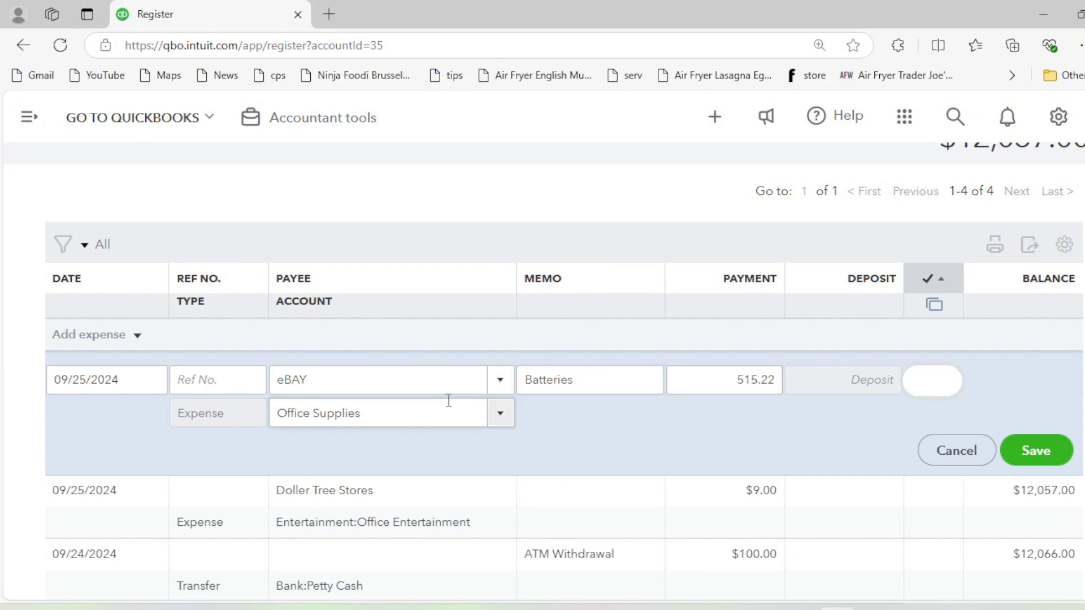
click(1041, 456)
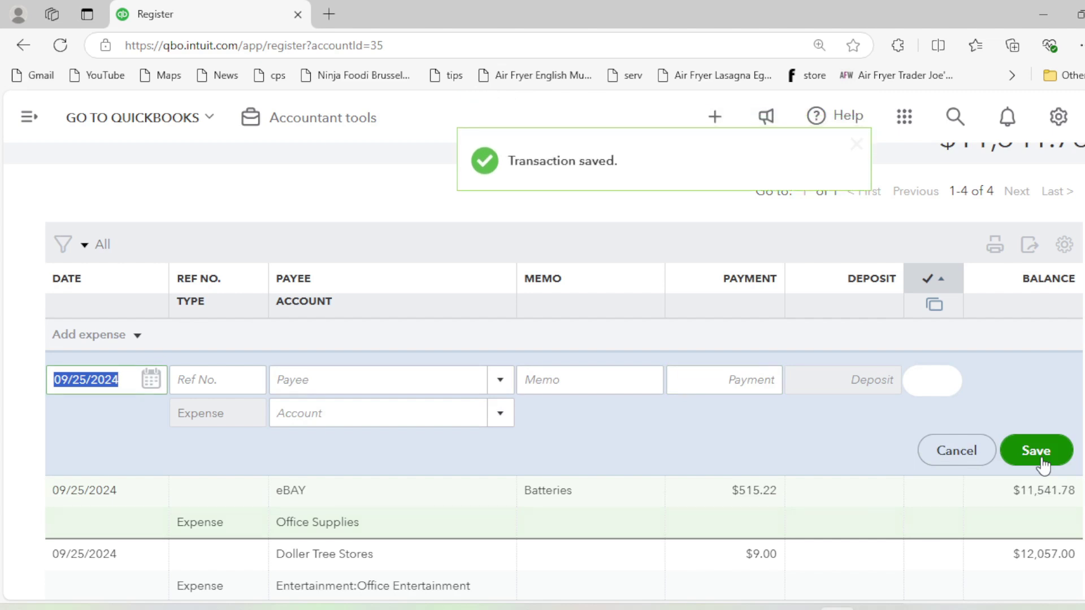
- Open the saved eBAY expense in its full edit form and check its transaction date in the bank statement
scroll(618, 416, down, 2)
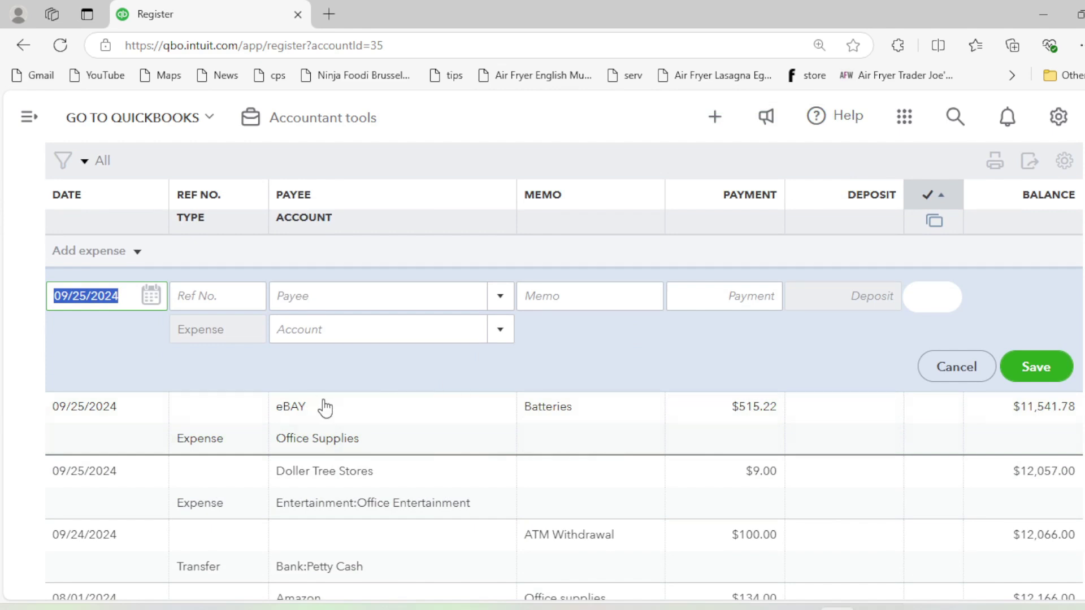
click(758, 418)
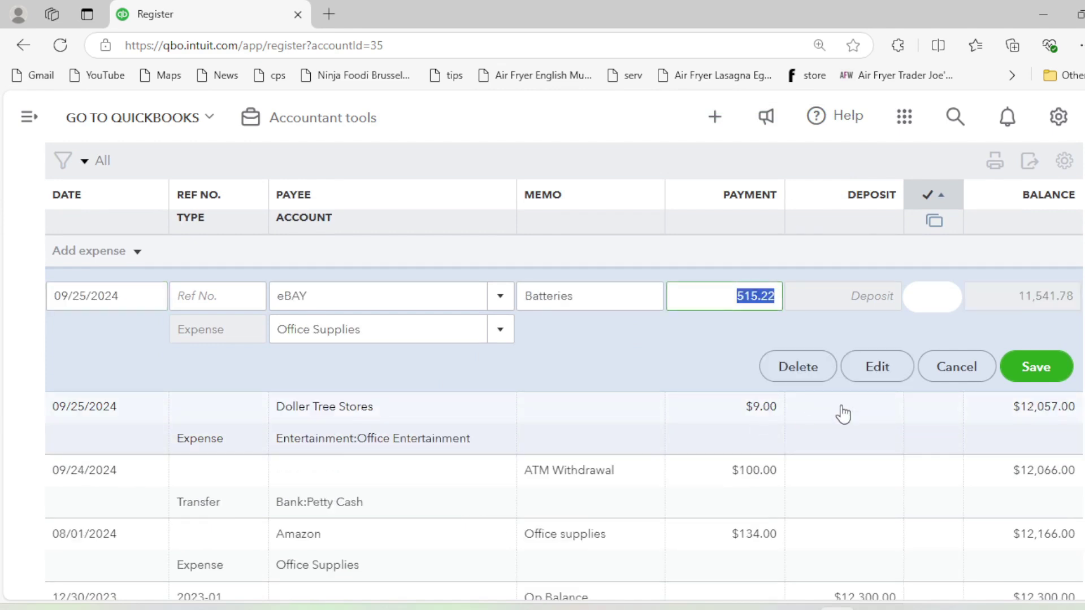
click(901, 376)
key(alt+Tab)
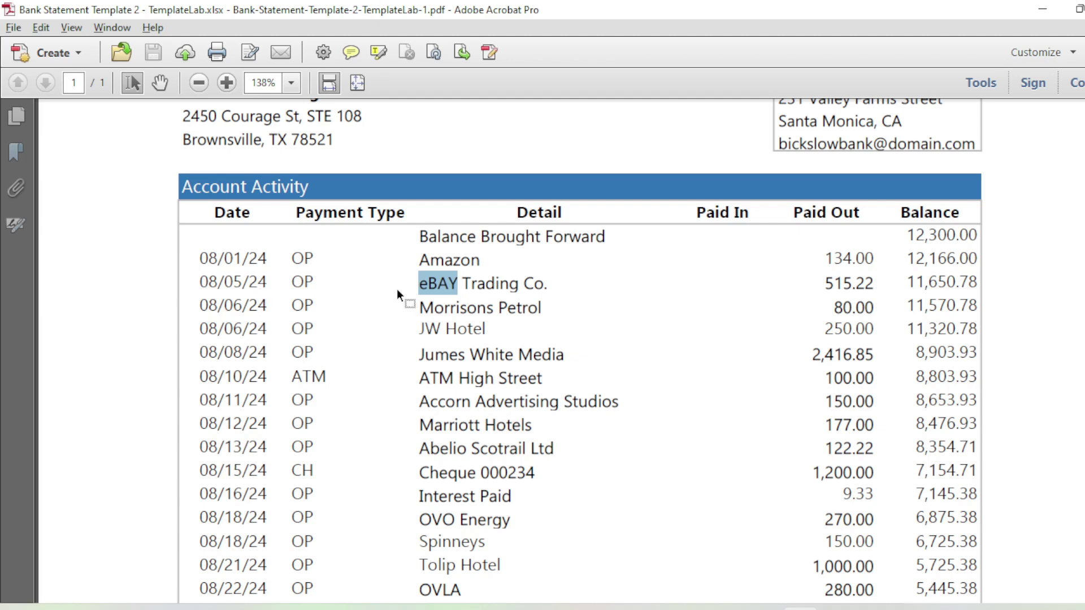
drag(200, 284, 247, 284)
key(alt+Tab)
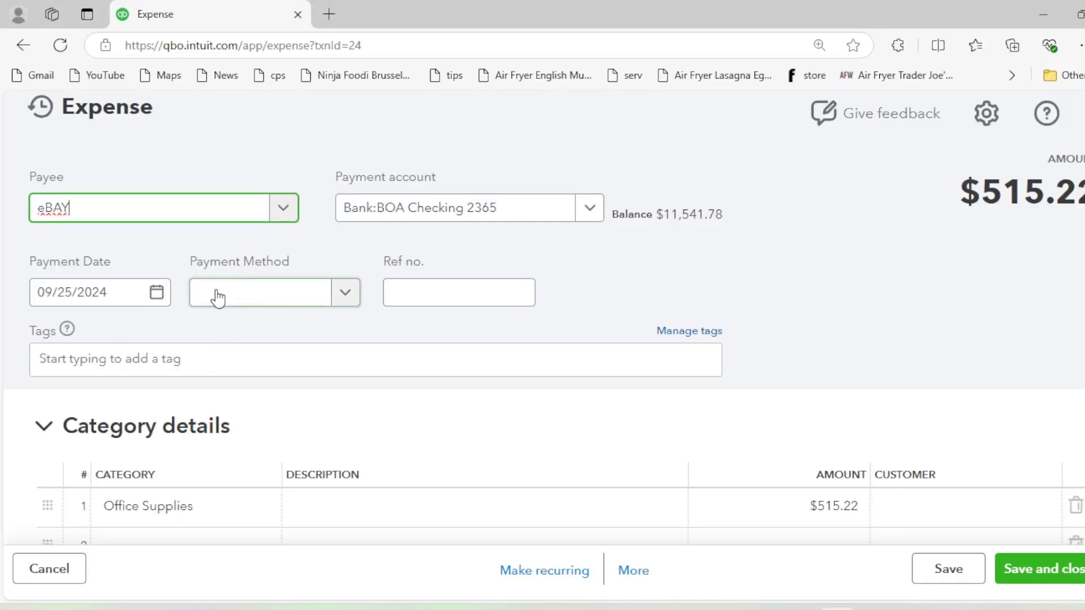
- Set the eBAY expense's payment date to 08/05/2024 and save it
click(155, 293)
click(57, 344)
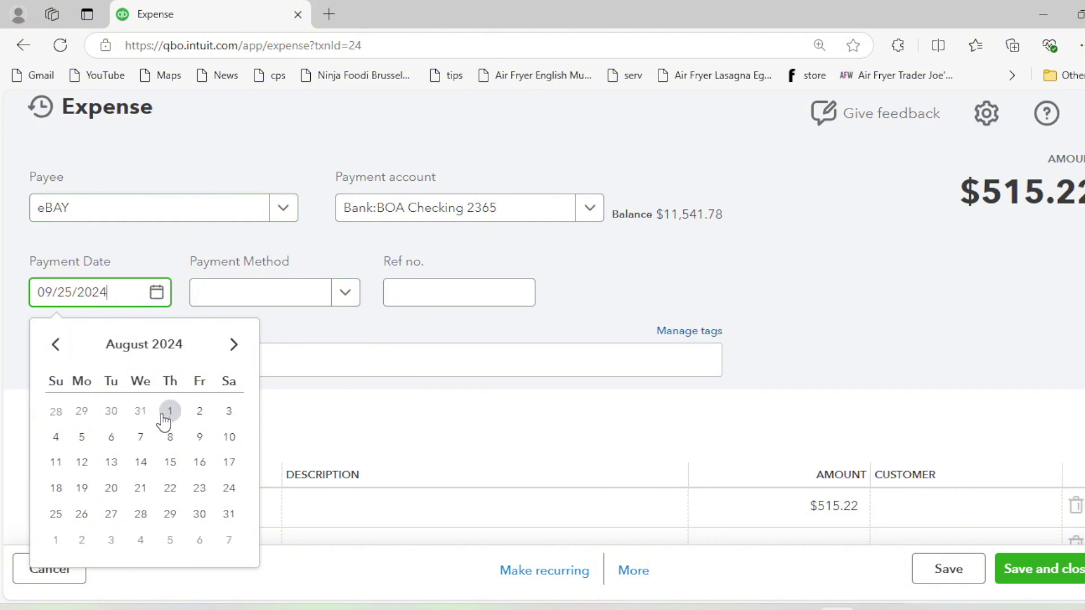
click(82, 438)
click(959, 567)
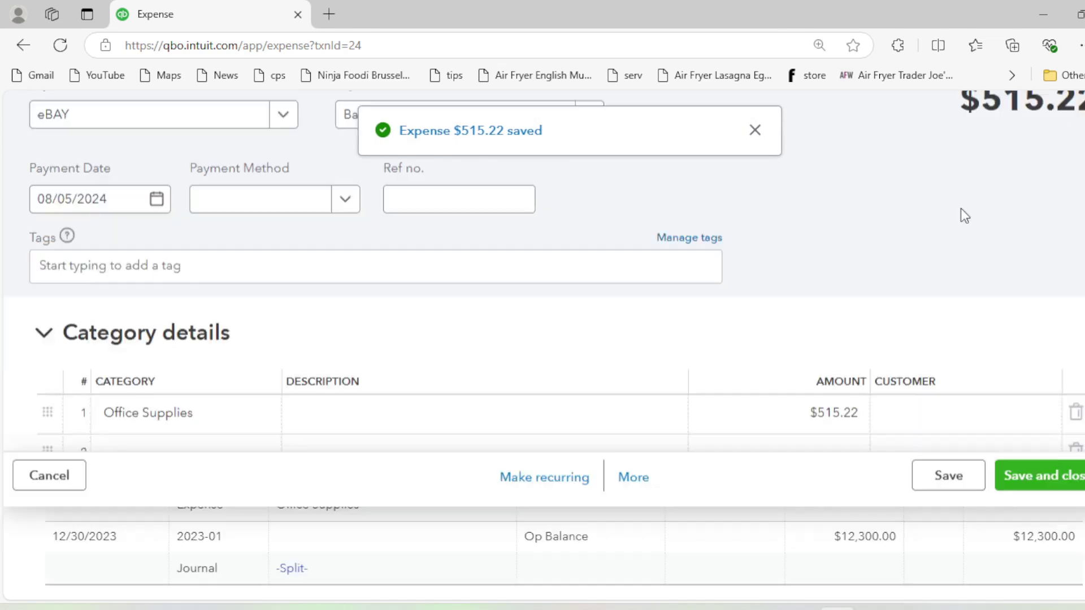
- Review the eBAY expense in the register and in its full form, and close it without changes
scroll(608, 320, down, 3)
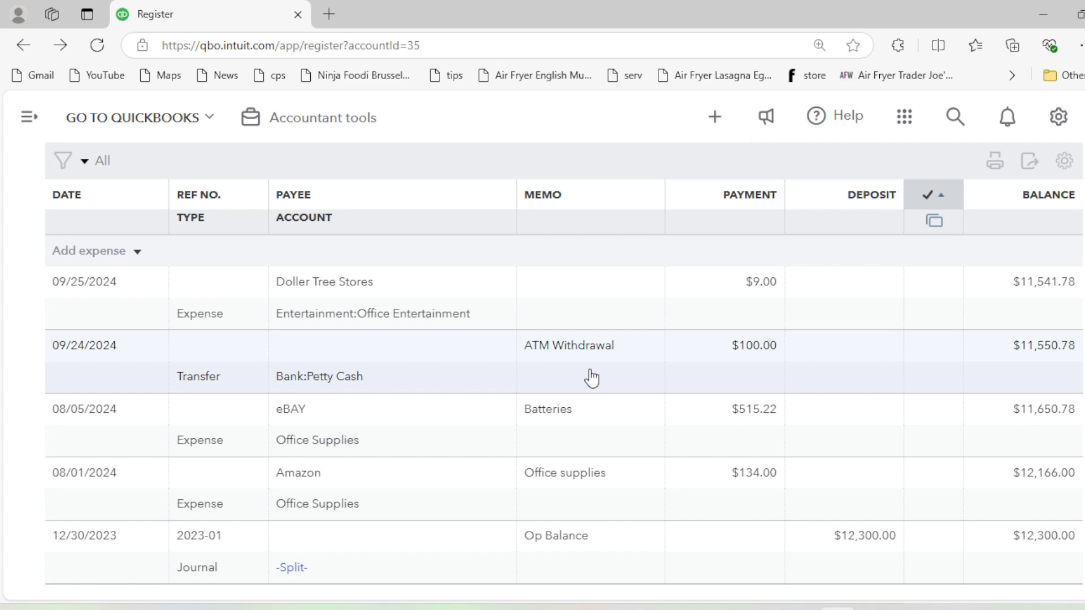
scroll(630, 368, down, 2)
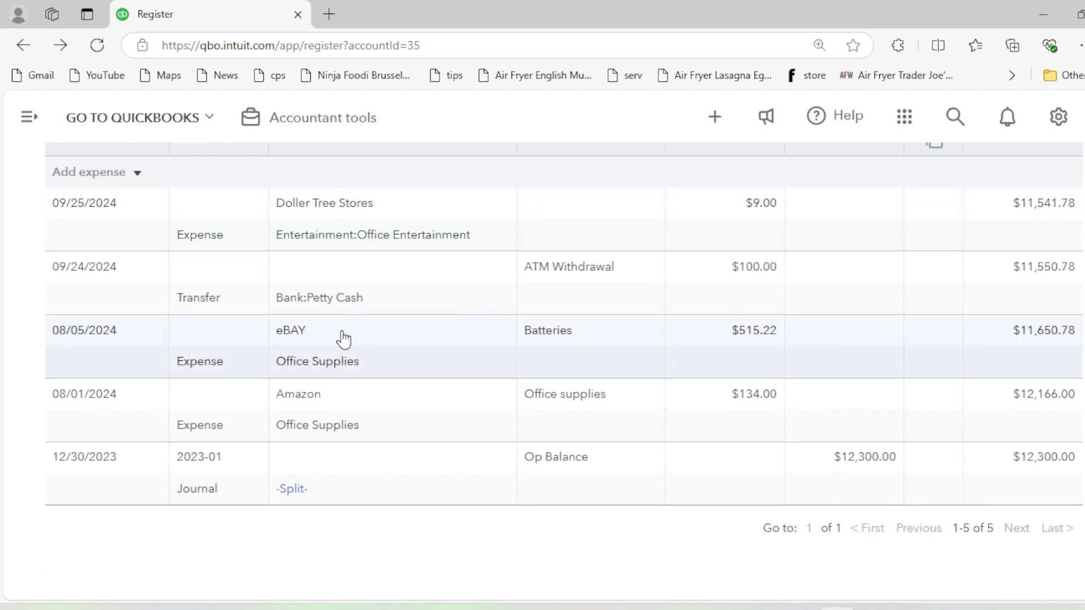
click(433, 334)
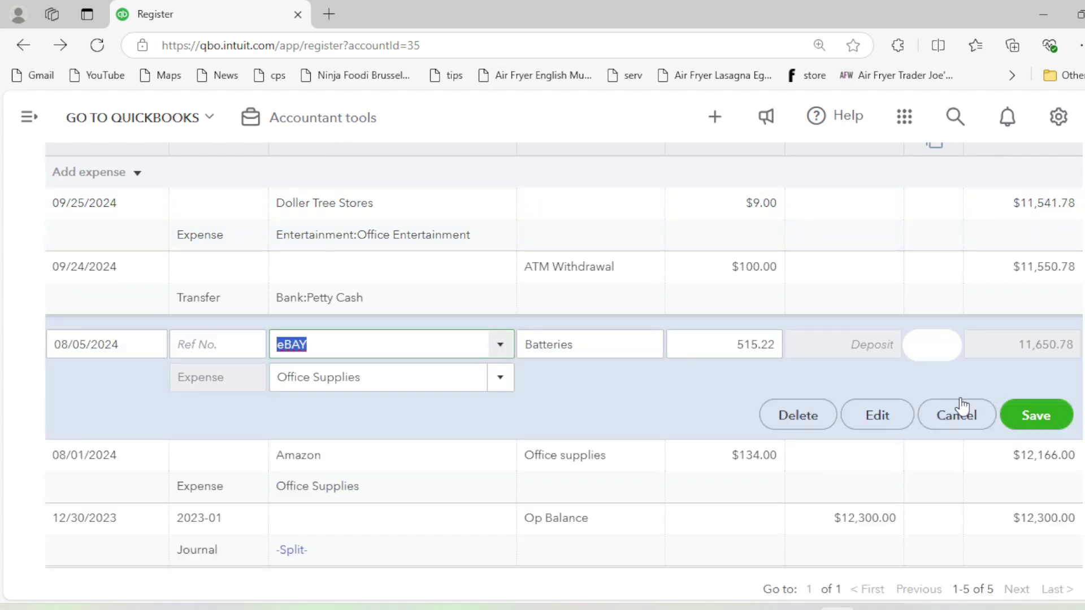
click(877, 419)
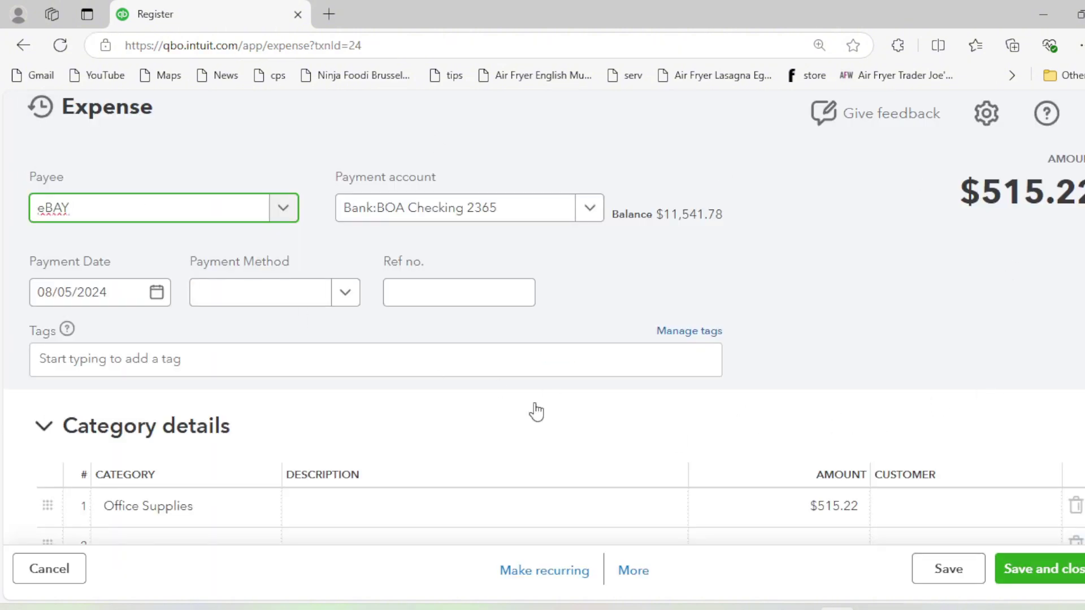
scroll(195, 259, down, 2)
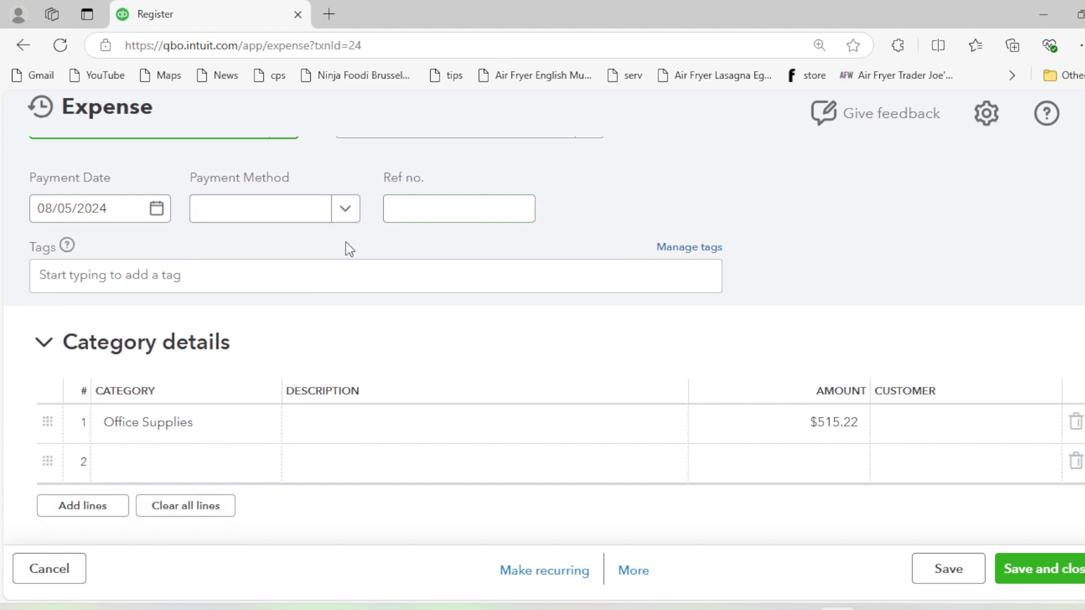
scroll(315, 245, up, 2)
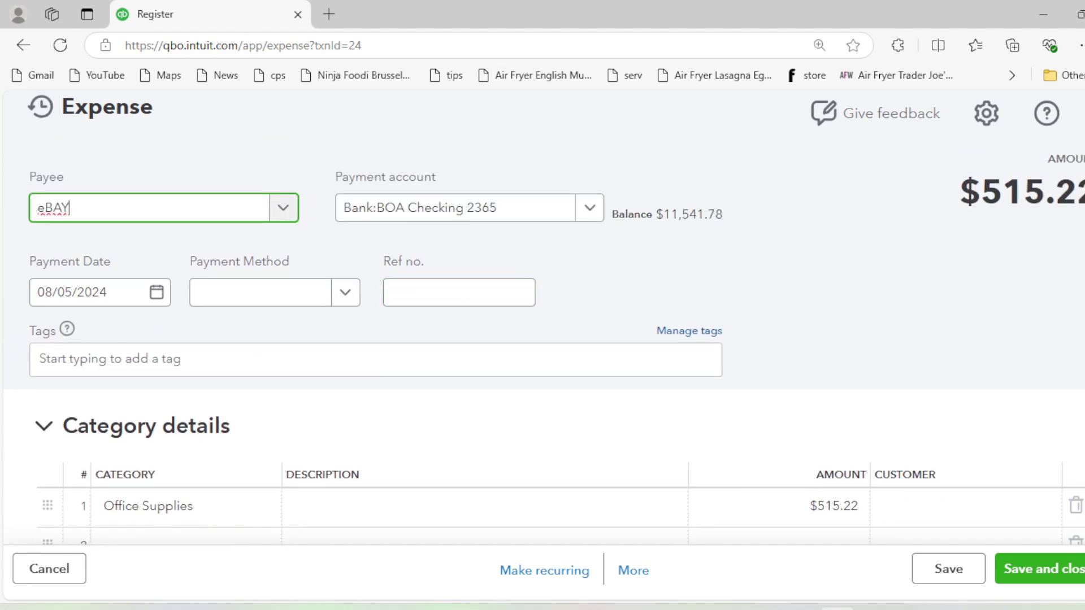
click(1084, 113)
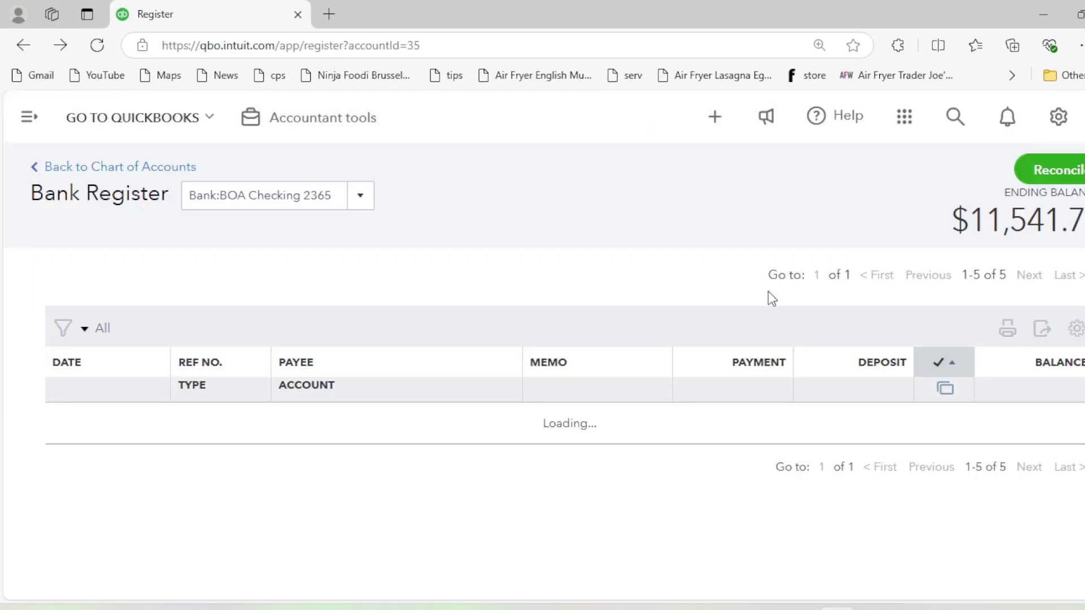
- Look up the Morrisons Petrol transaction date in the bank statement and add a new expense to the register dated 08/06/2024
key(alt+Tab)
scroll(589, 313, down, 1)
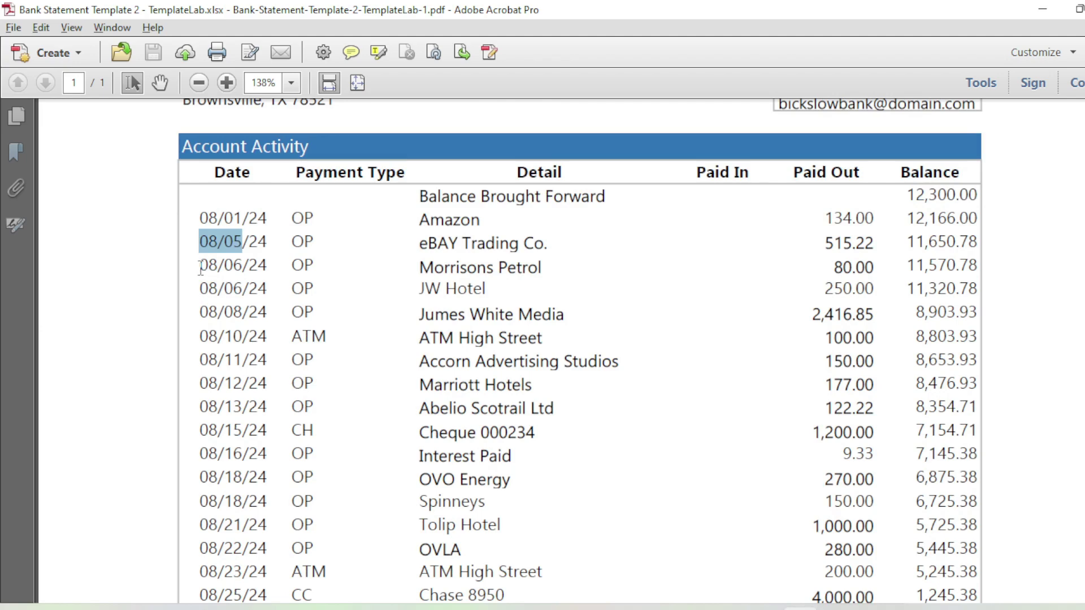
drag(201, 267, 238, 267)
key(alt+Tab)
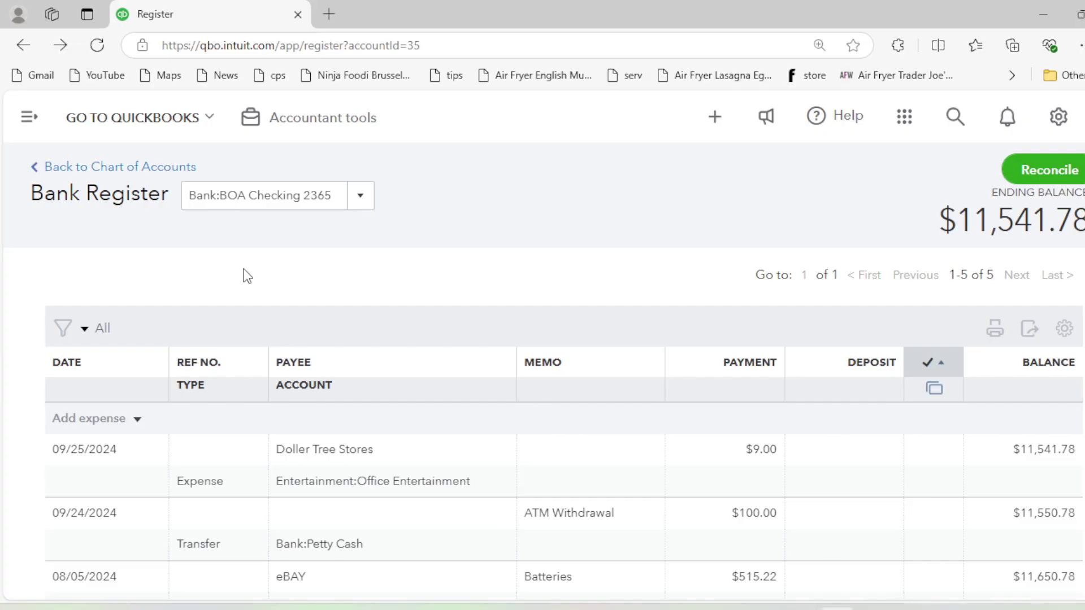
click(134, 423)
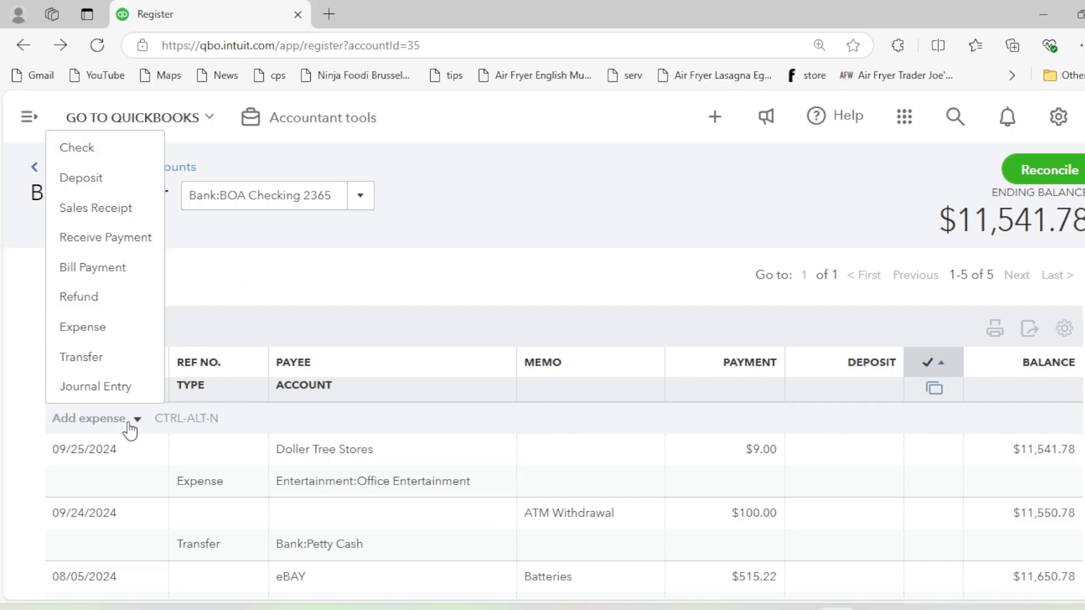
click(113, 326)
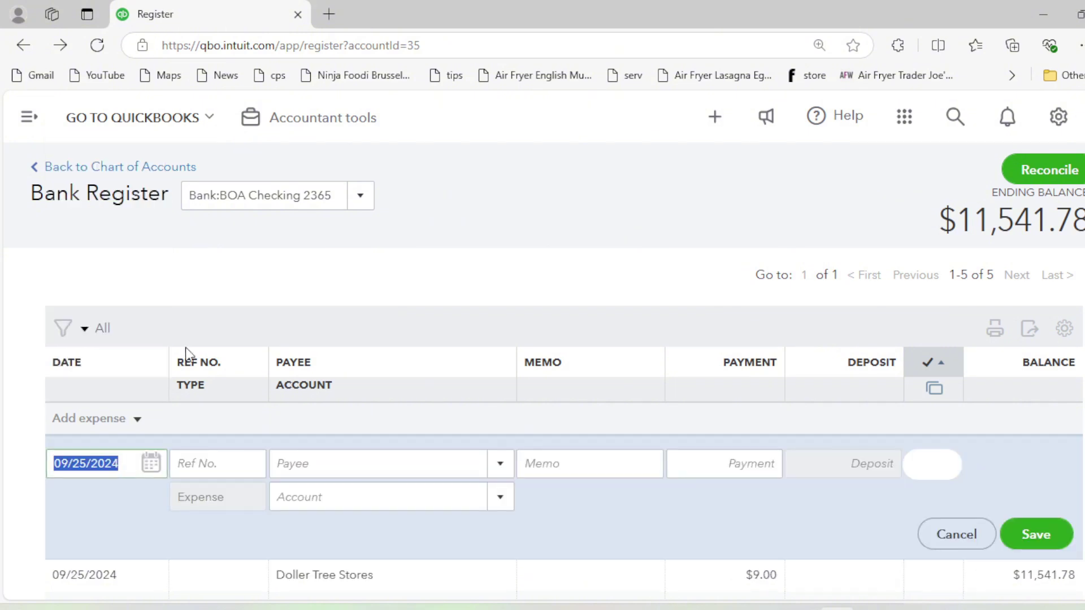
click(151, 463)
click(66, 232)
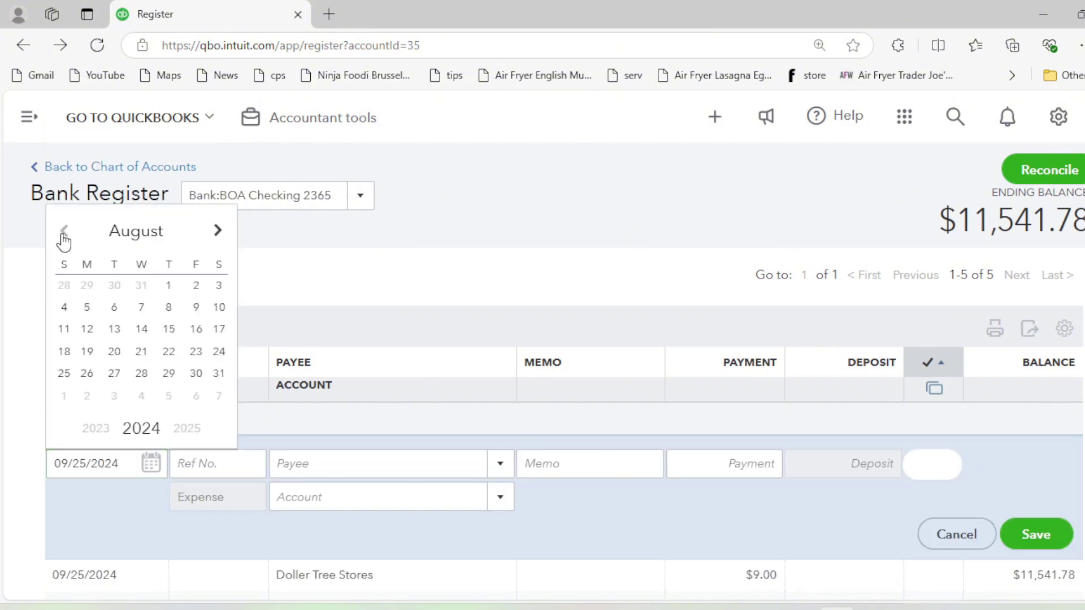
click(114, 308)
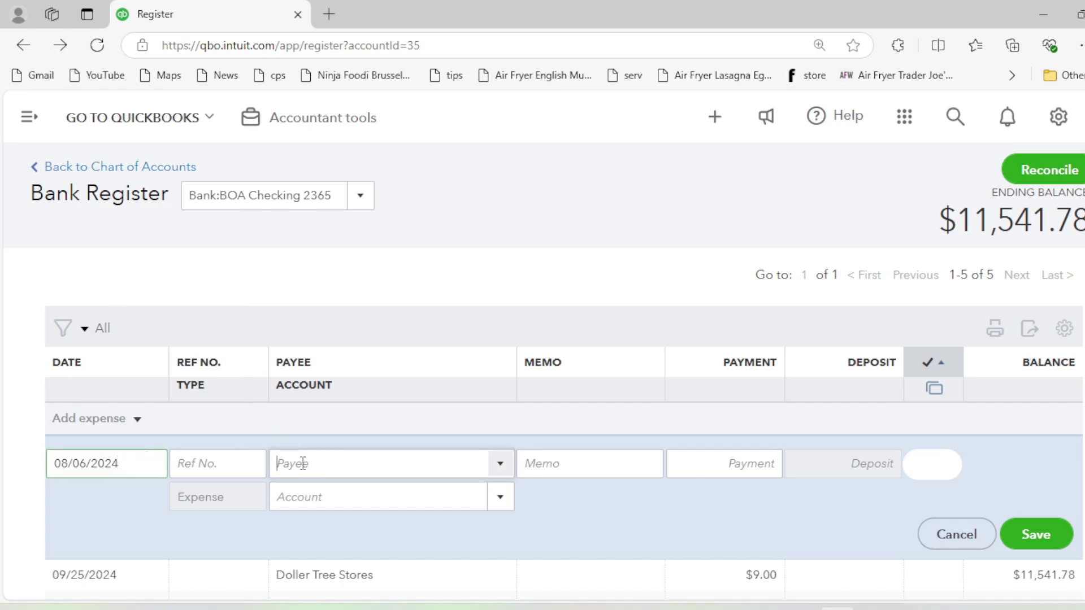
- Copy the payee name Morrisons Petrol from the bank statement into the expense and save it as a new vendor
key(alt+Tab)
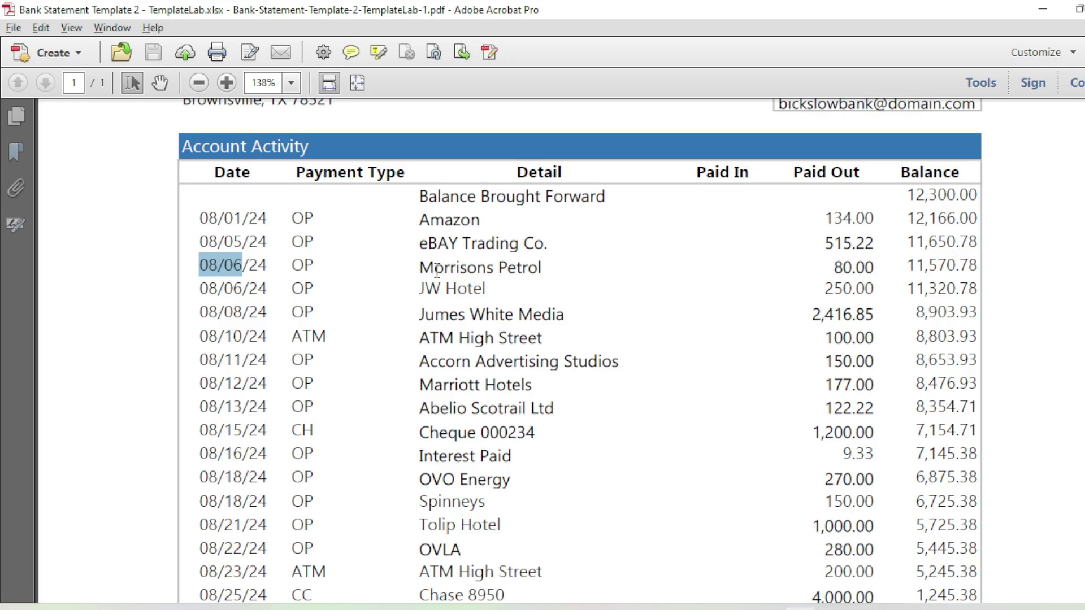
drag(427, 270, 540, 273)
key(ctrl+c)
key(alt+Tab)
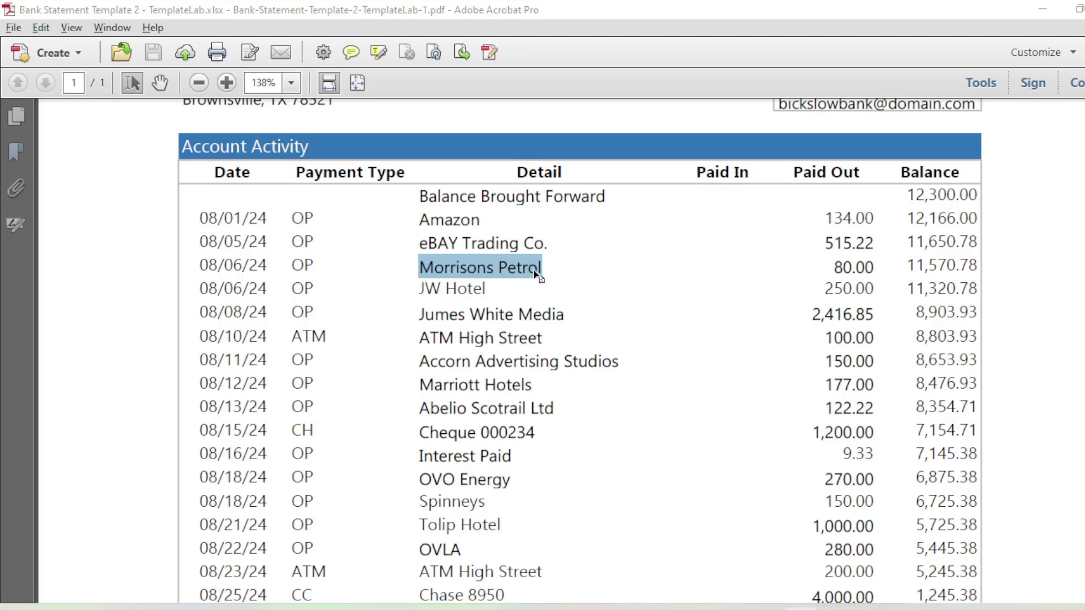
key(ctrl+v)
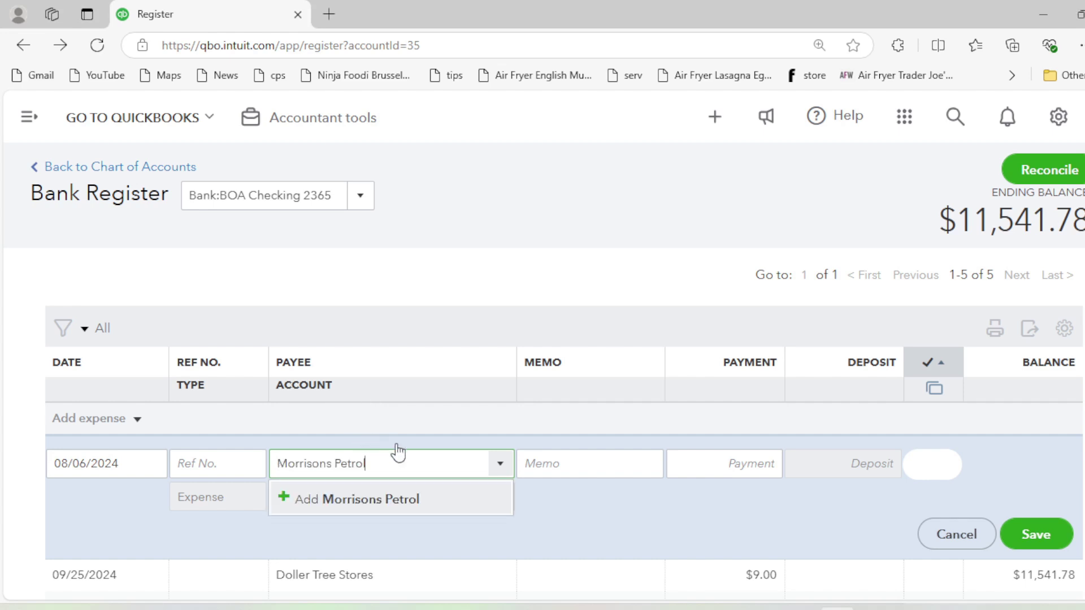
click(397, 497)
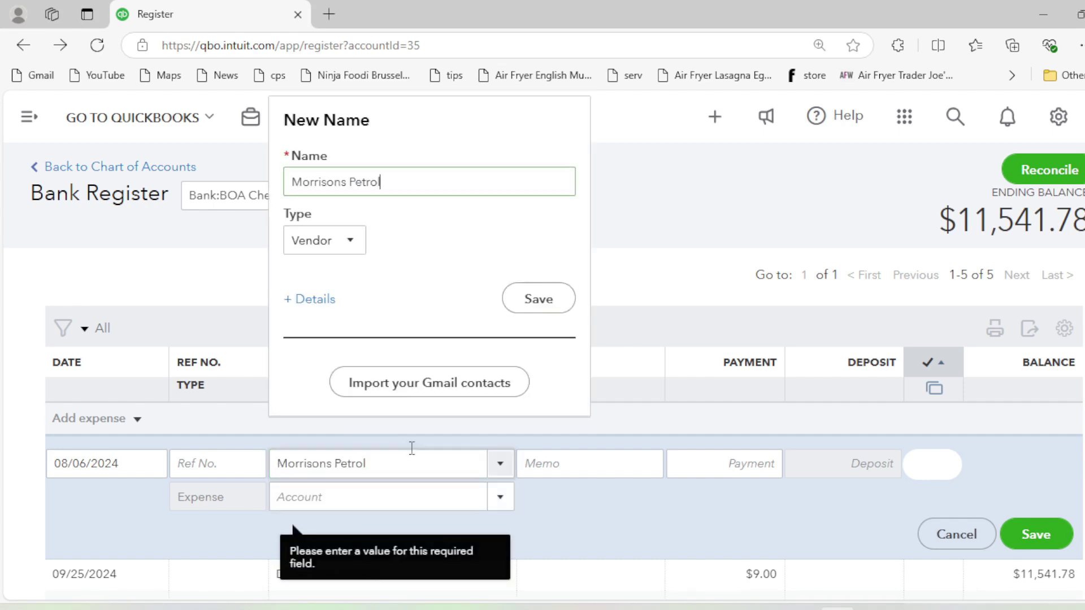
click(513, 308)
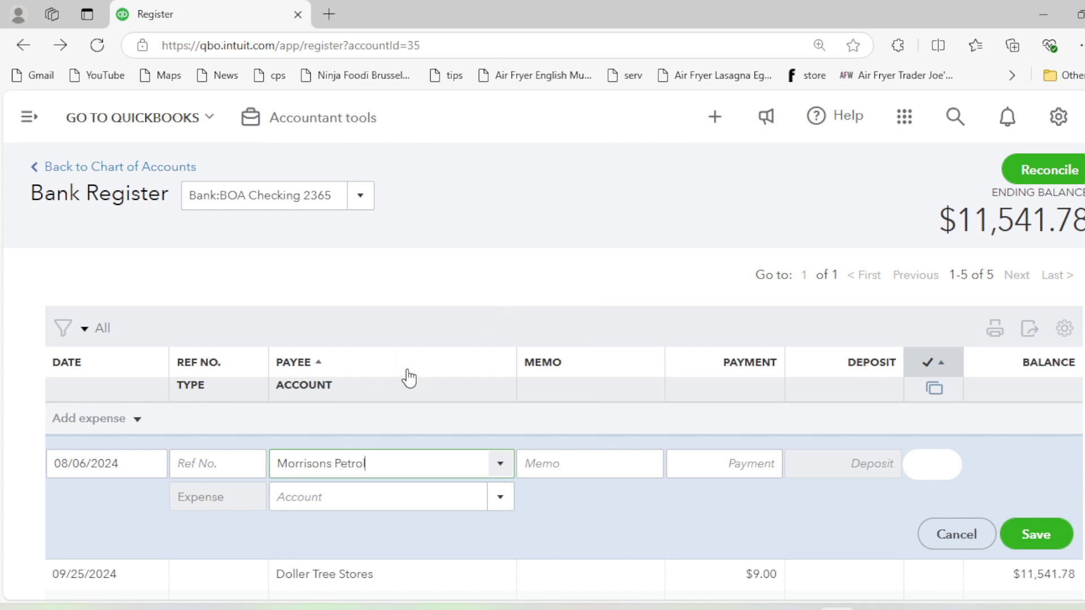
- Search the expense's accounts for "fu" and "Travel", and start adding a new account for the Morrisons Petrol expense
scroll(407, 375, down, 1)
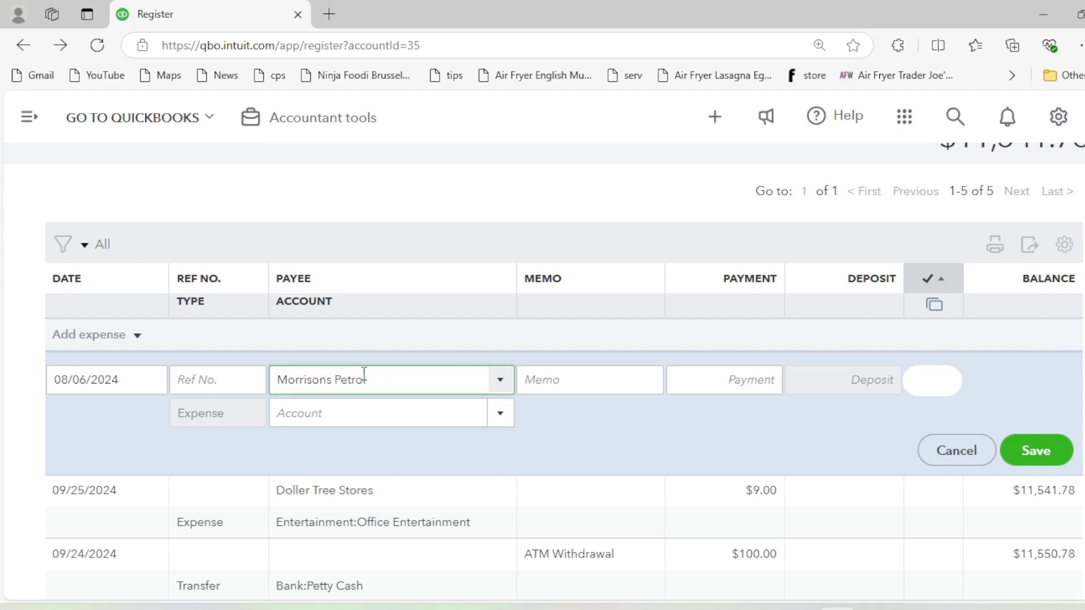
click(345, 418)
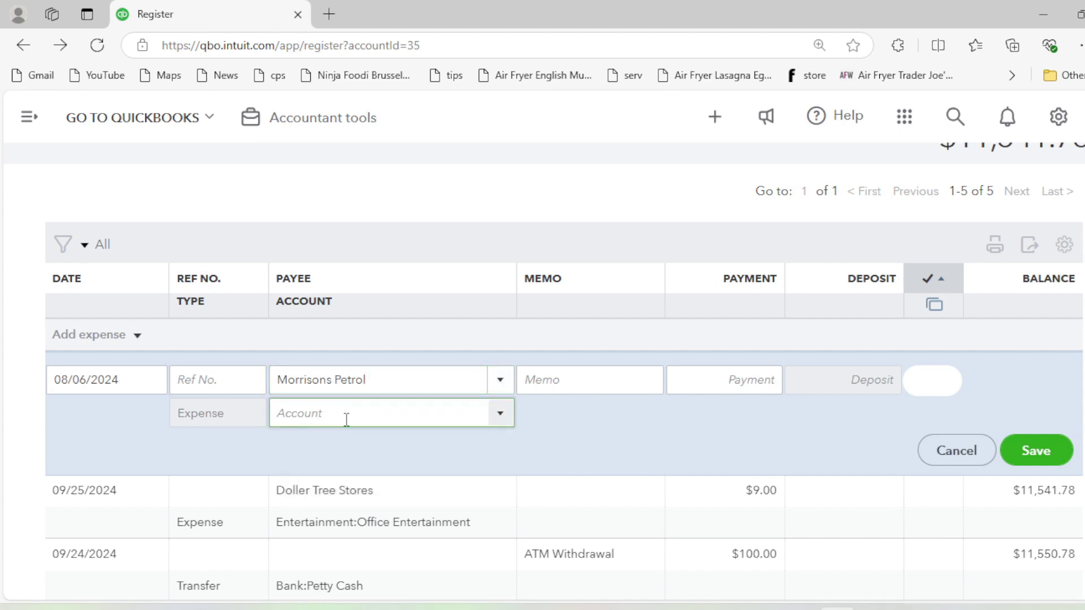
text(fu)
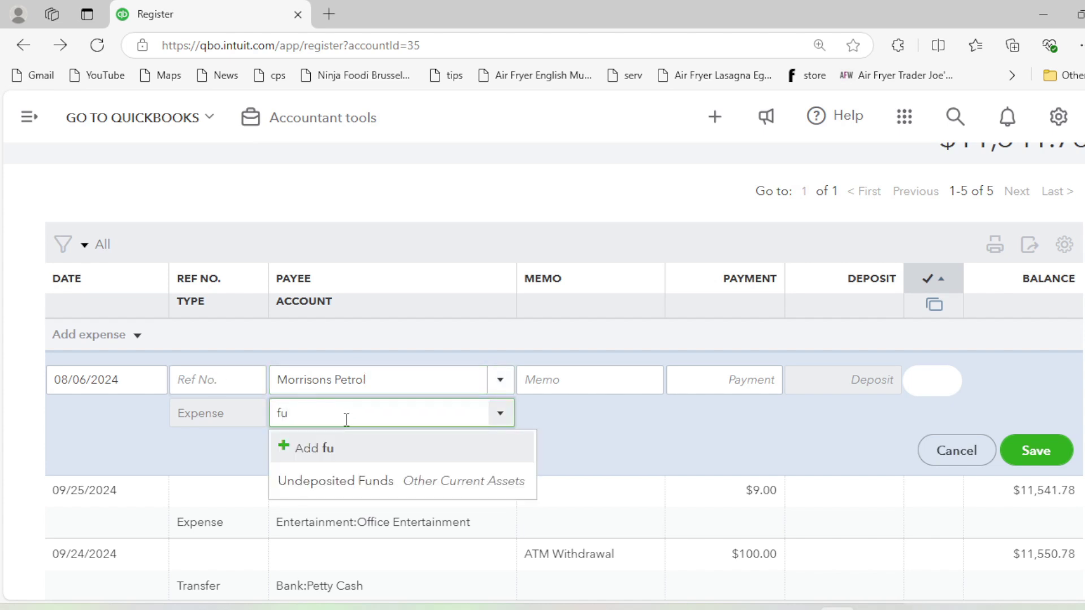
key(BackSpace)
key(BackSpace)
text(Travel)
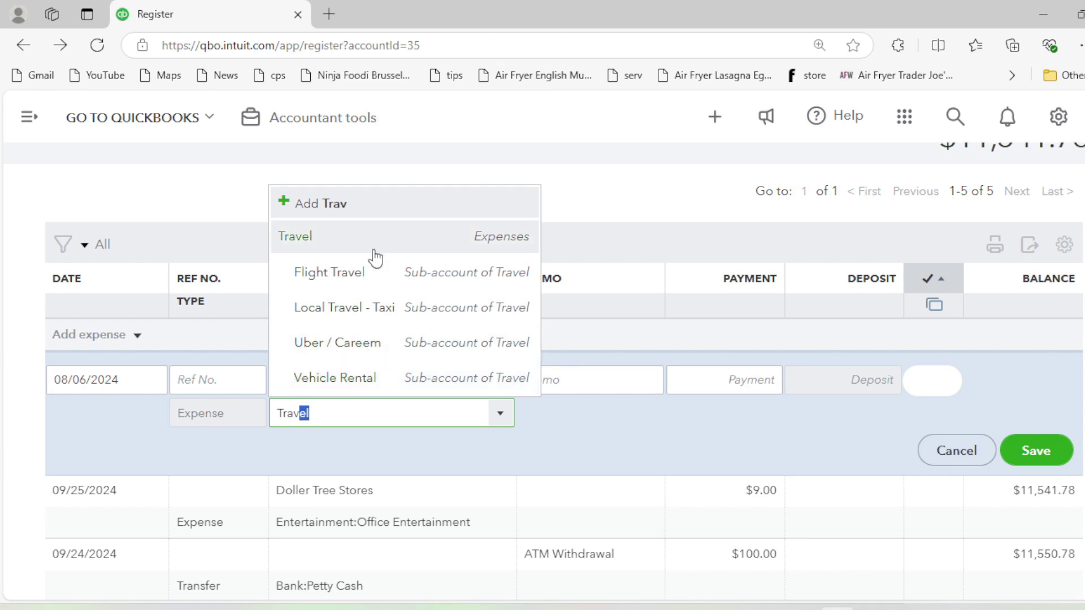
click(331, 206)
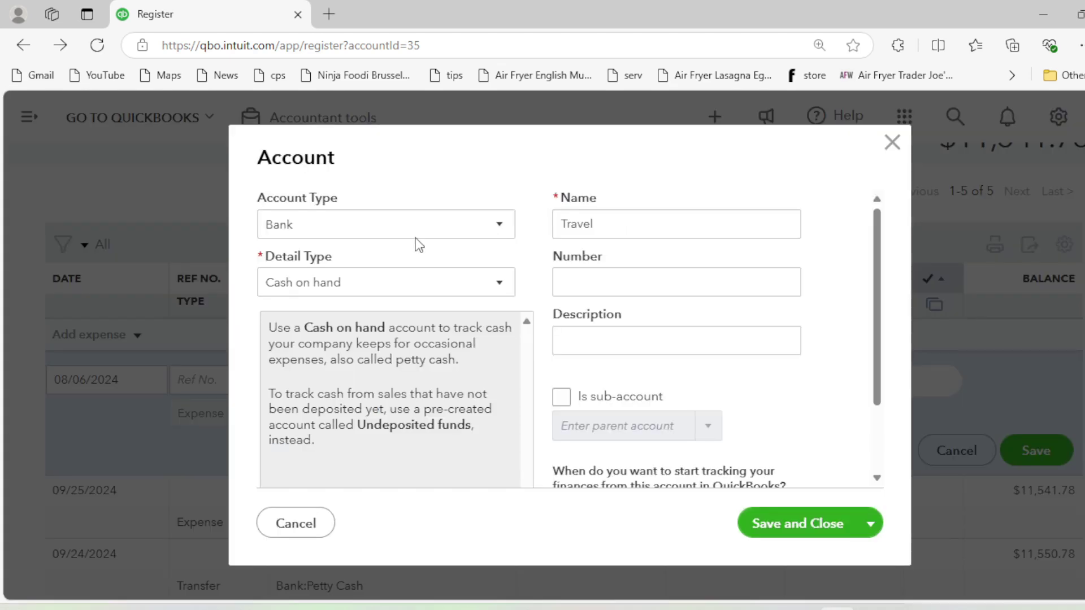
- Set the new account's type to Expenses and detail type to Travel, name it Fuel, and save it
click(389, 232)
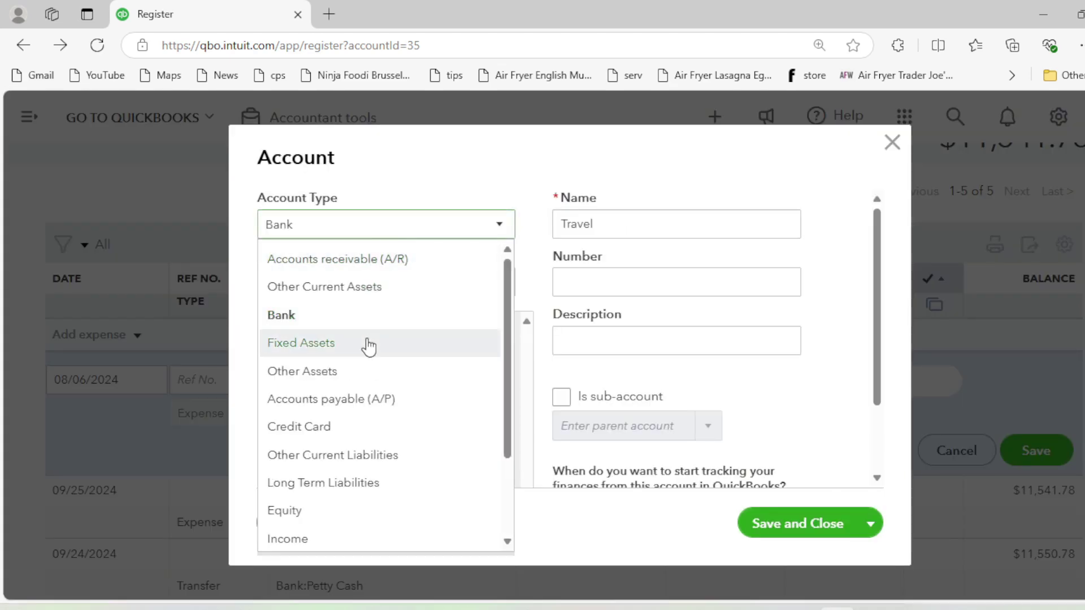
scroll(367, 362, down, 3)
click(362, 538)
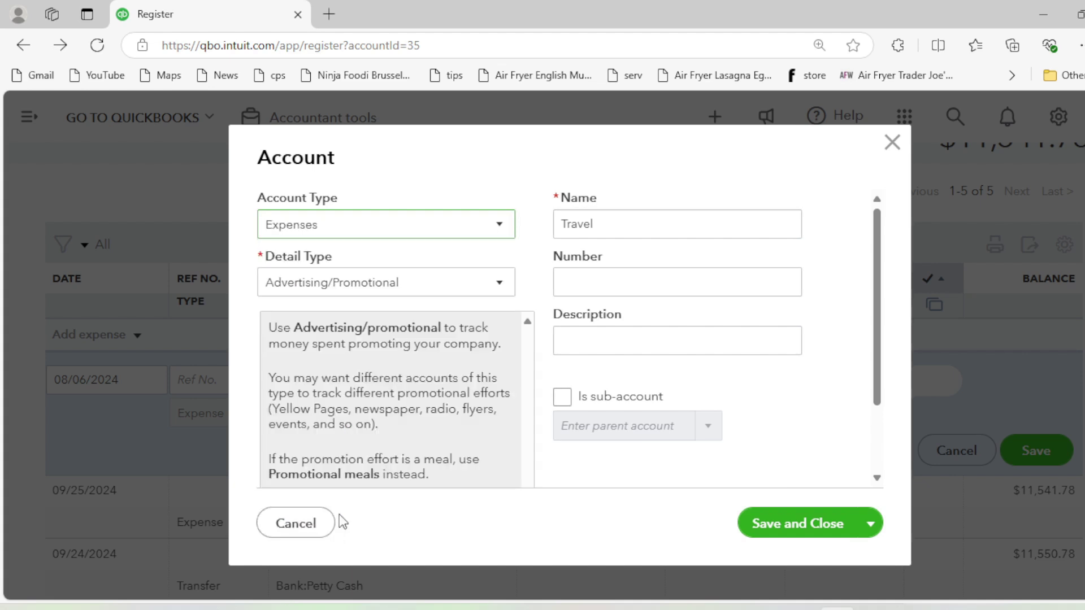
click(369, 291)
scroll(356, 367, down, 5)
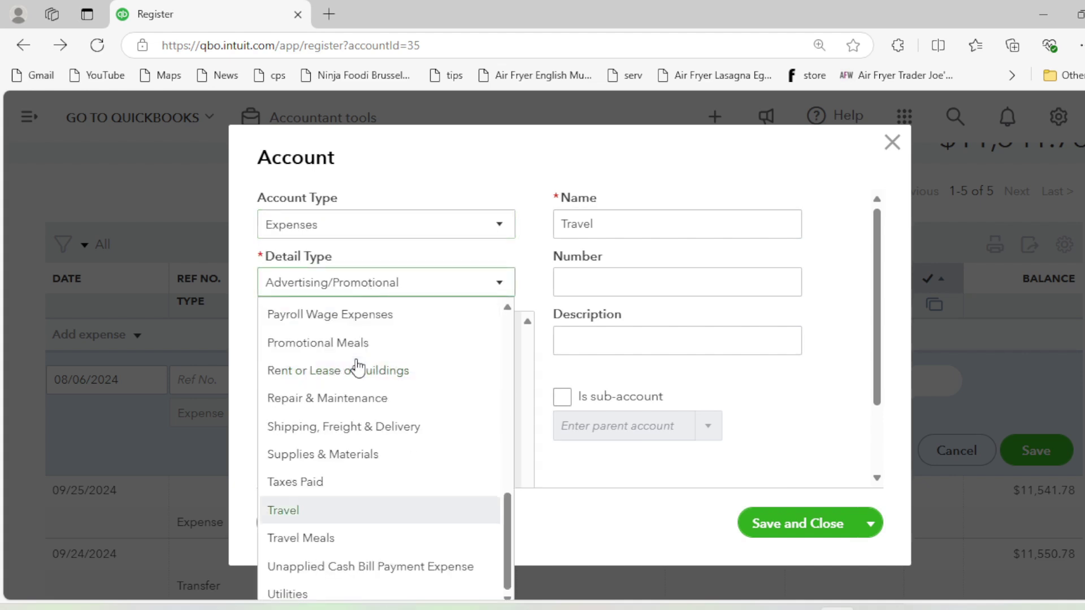
click(317, 510)
double_click(587, 226)
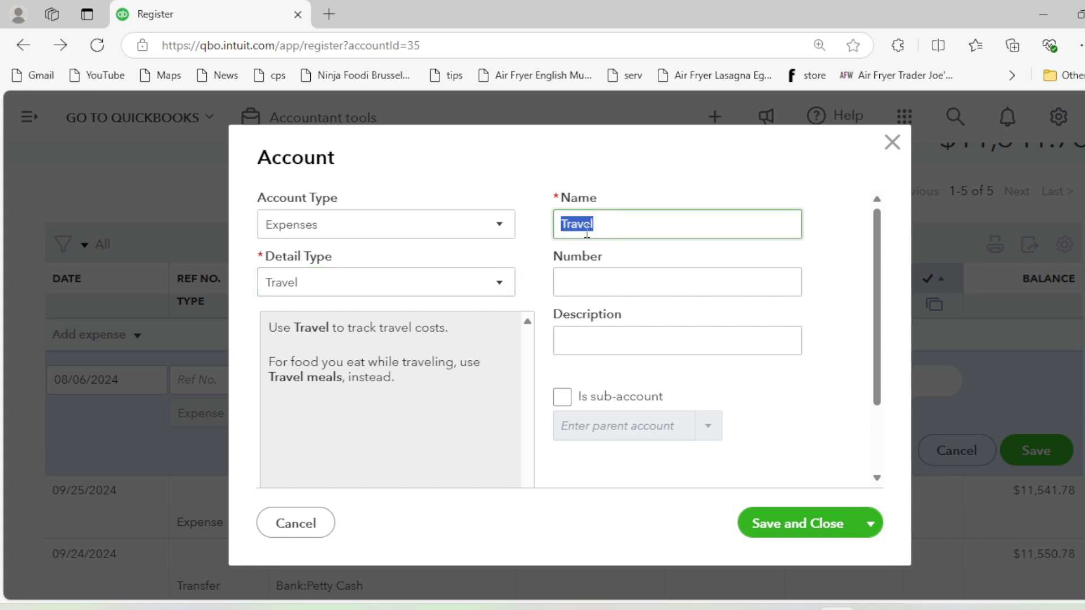
text(Fuel)
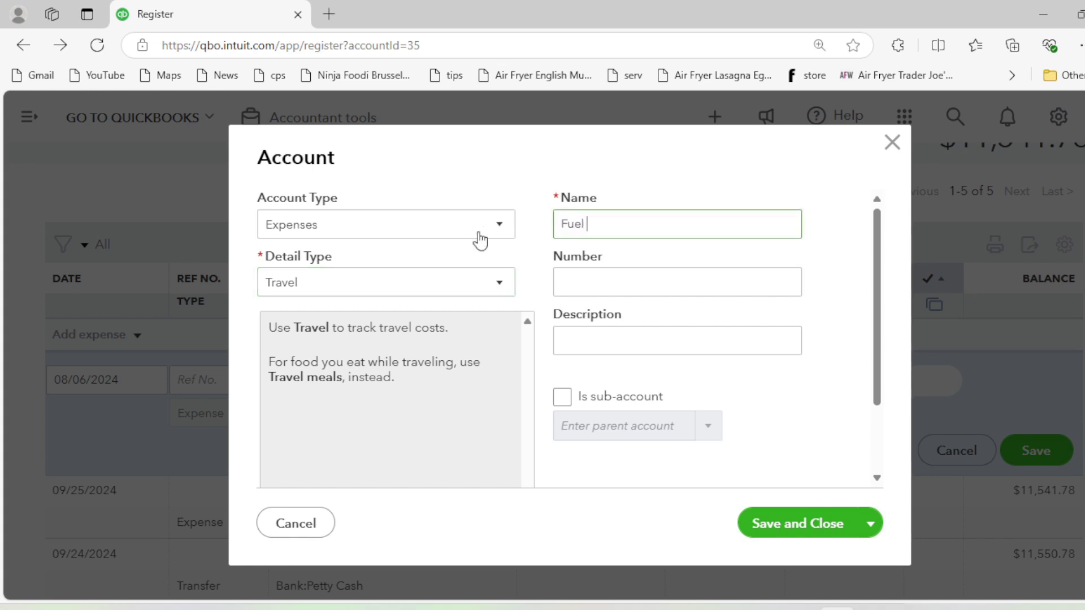
click(795, 517)
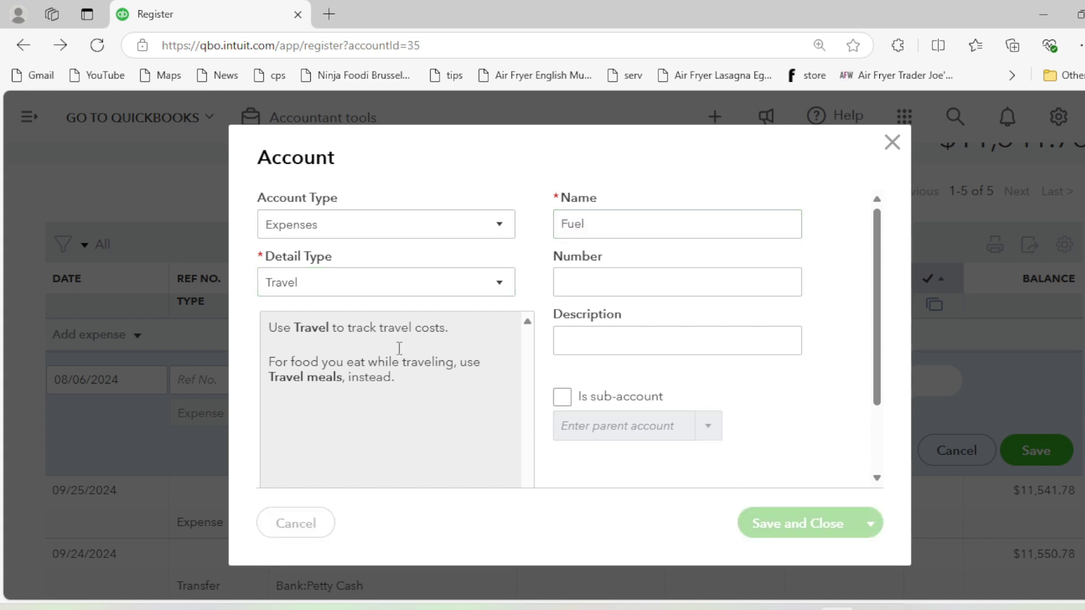
- Enter the memo "Fuel refill" and a payment of 80 taken from the bank statement, and save the Morrisons Petrol expense
click(575, 384)
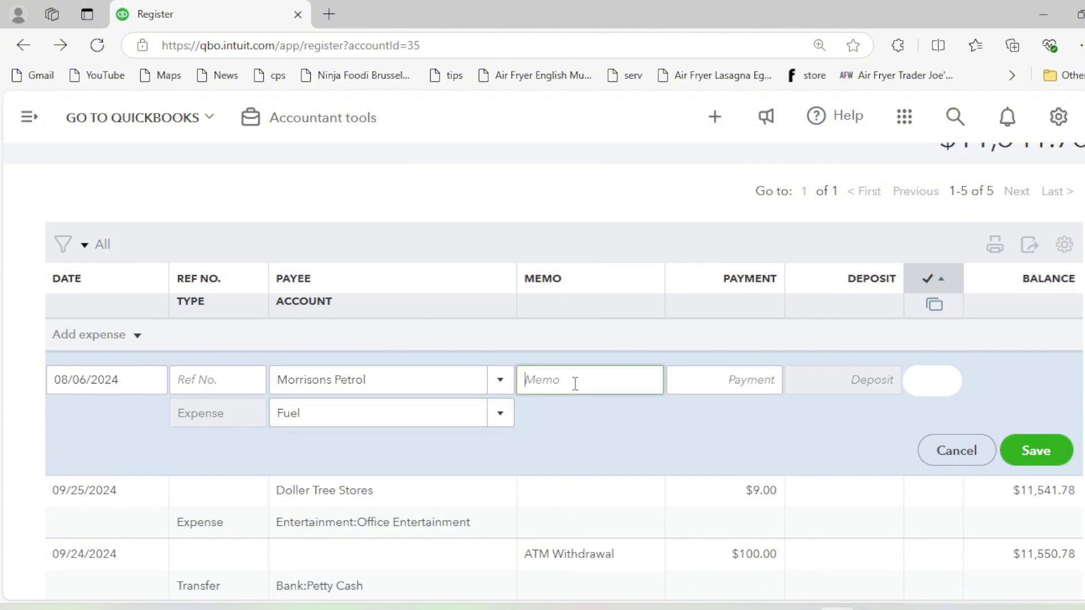
text(Fuel refill)
key(Tab)
key(alt+Tab)
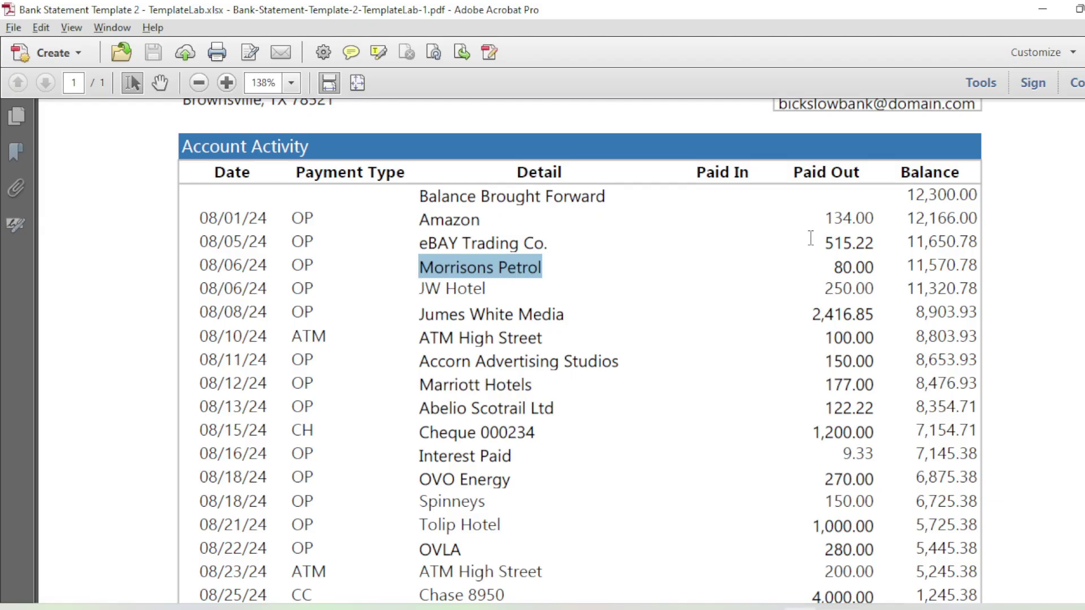
key(alt+Tab)
text(80)
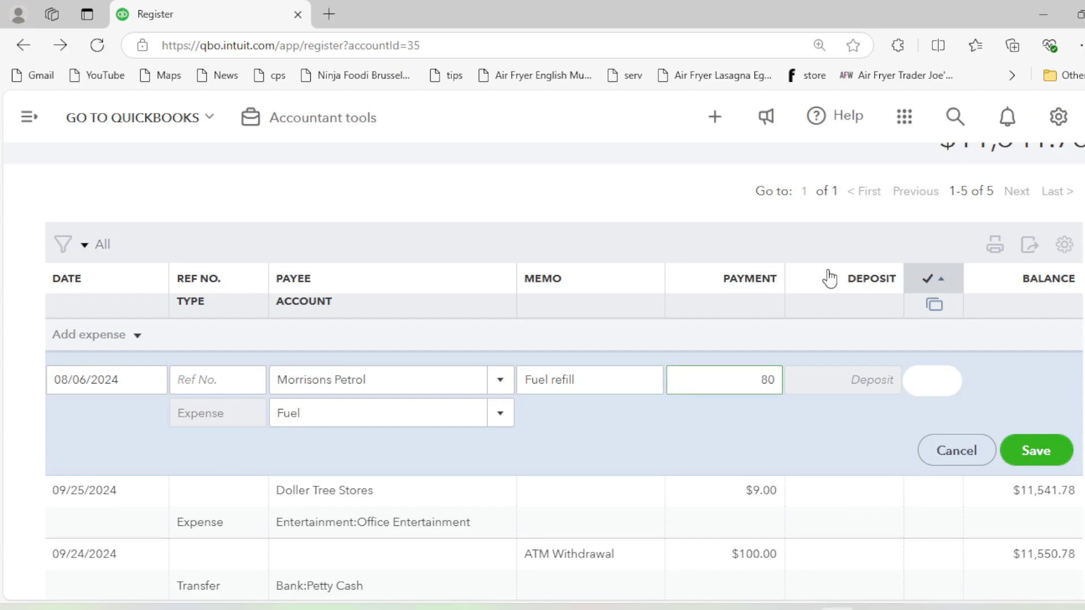
click(1036, 451)
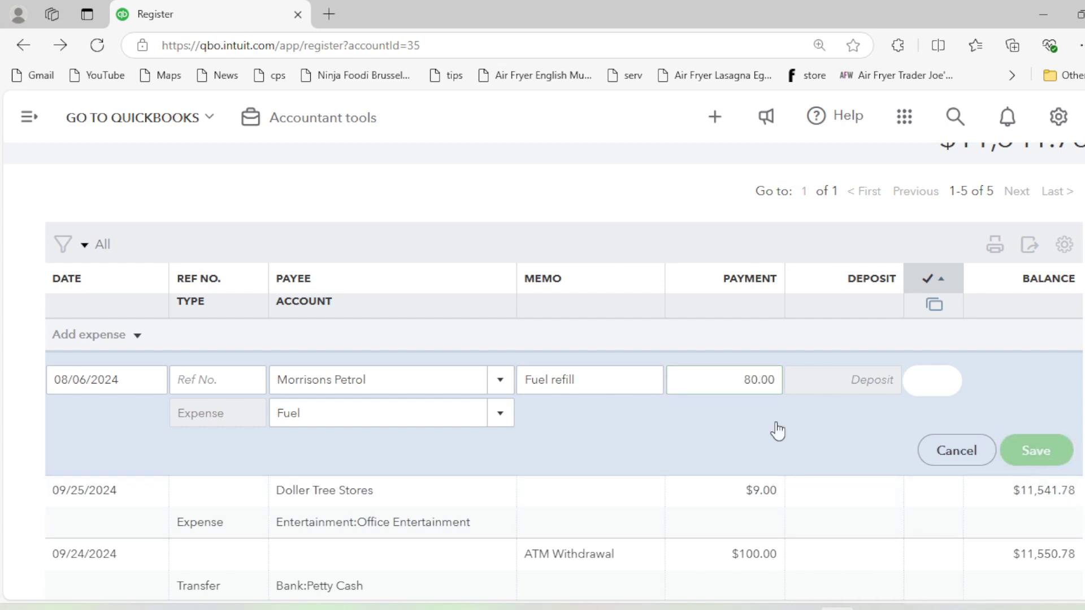
- Check the JW Hotel transaction date in the bank statement against the date of the new expense row
key(alt+Tab)
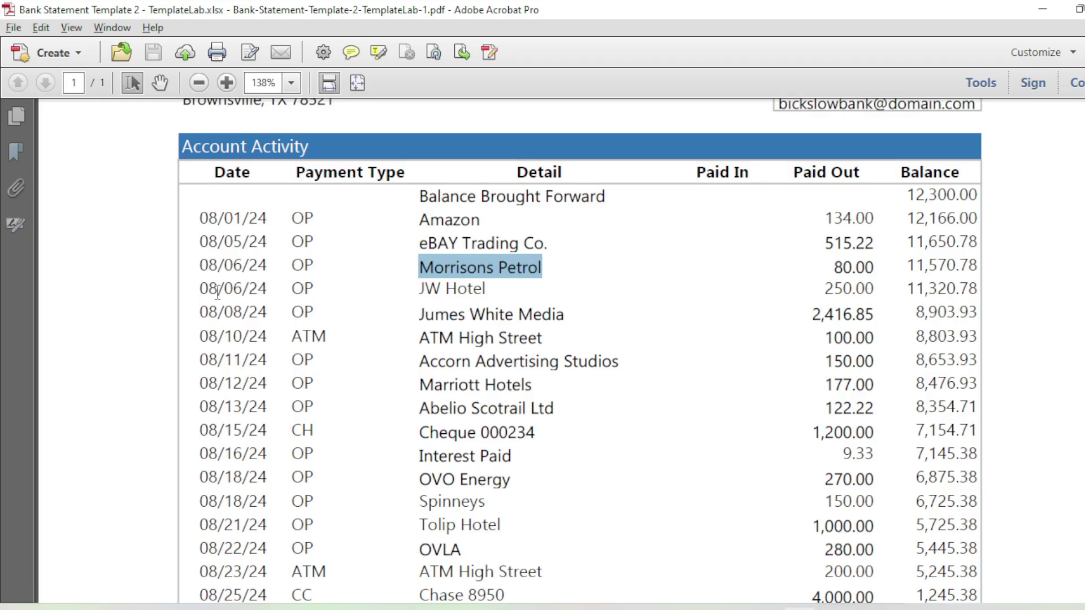
drag(203, 288, 266, 287)
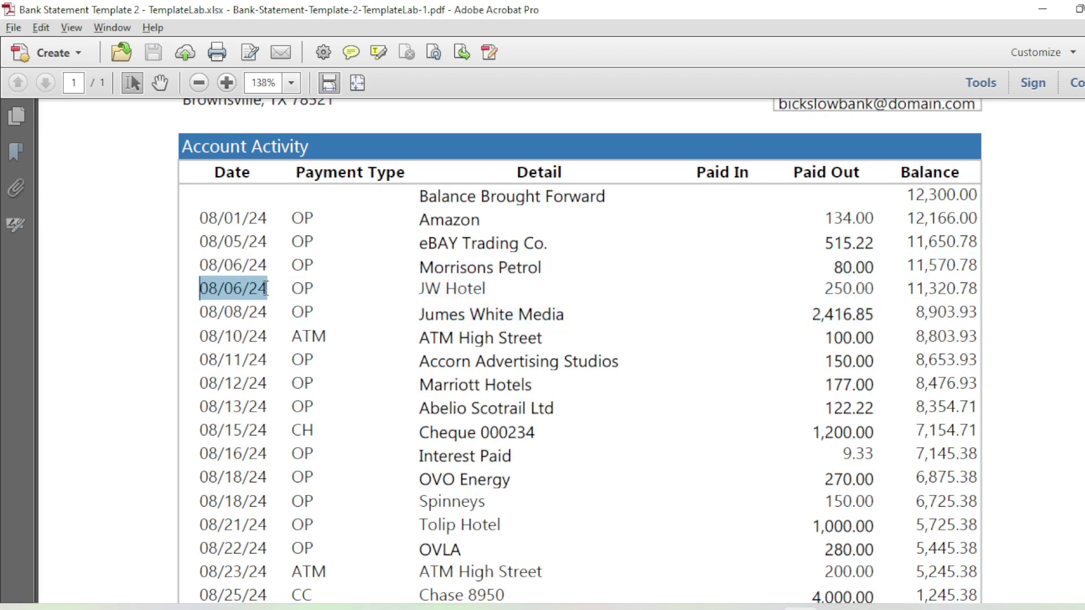
key(alt+Tab)
click(152, 380)
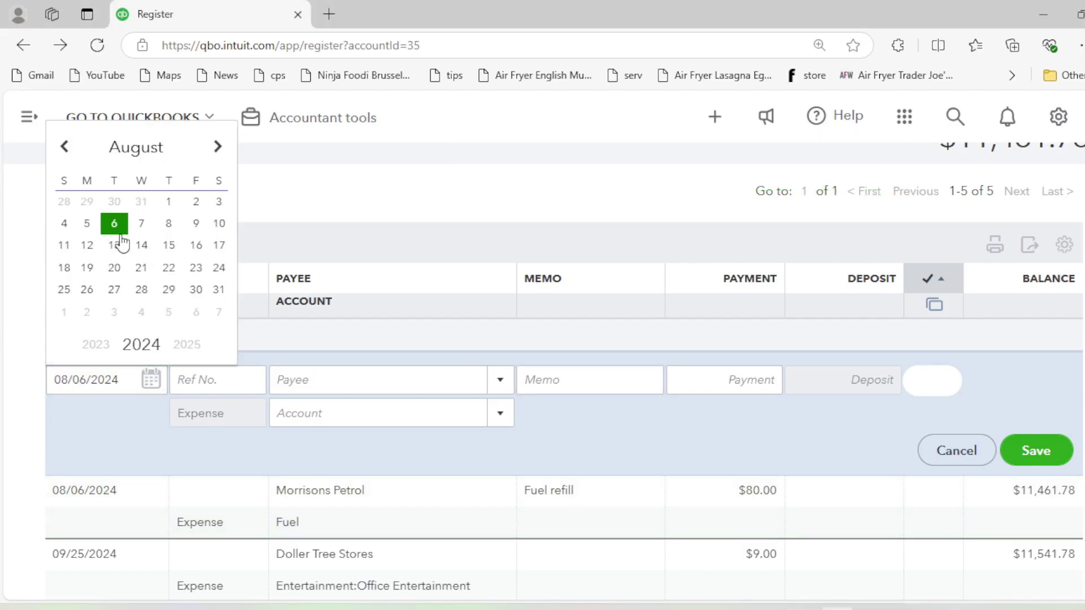
click(151, 380)
- Copy the payee name JW Hotel from the bank statement into the new expense and save it as a new vendor
click(331, 384)
key(alt+Tab)
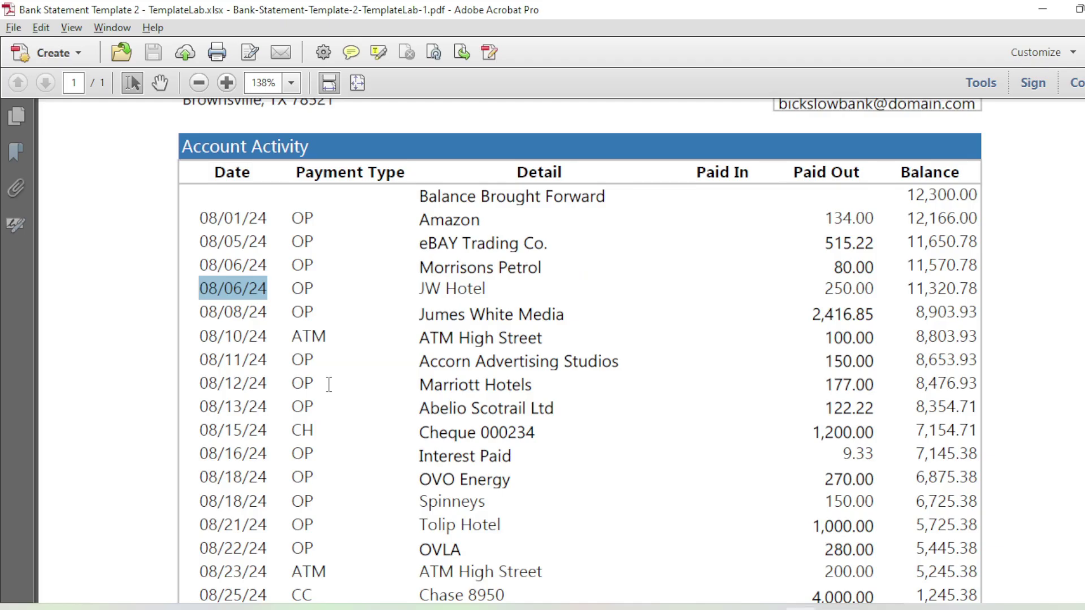
drag(419, 291, 479, 290)
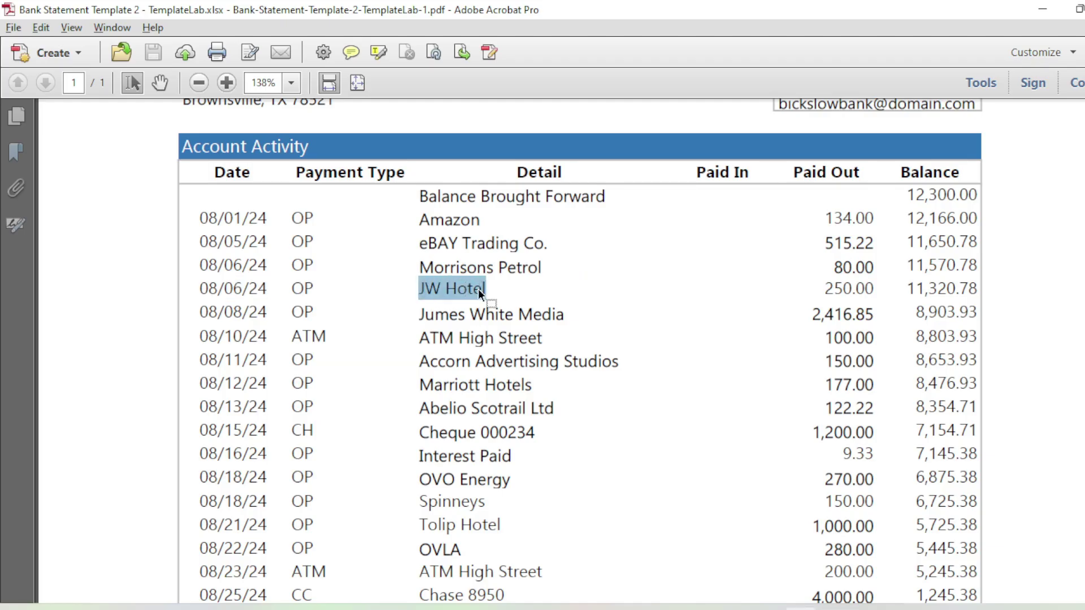
key(ctrl+c)
key(alt+Tab)
key(ctrl+v)
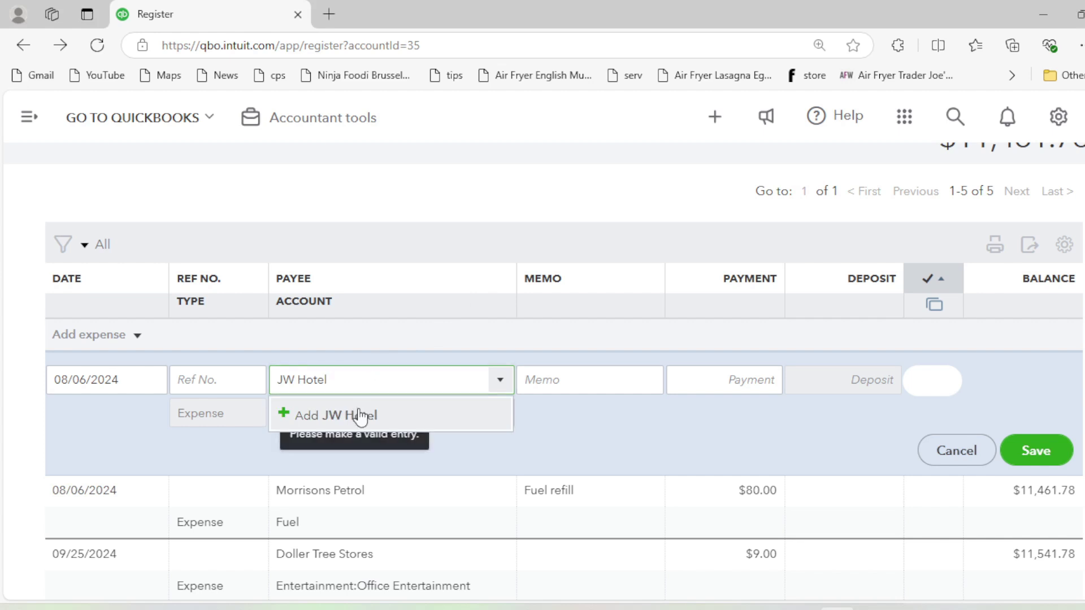
click(360, 417)
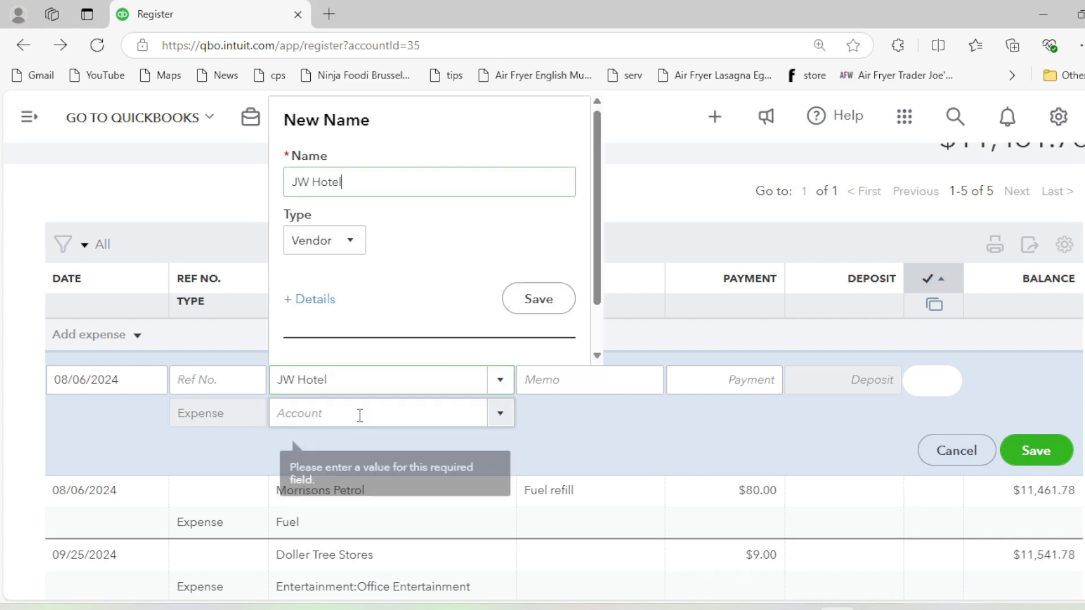
click(546, 316)
key(alt+Tab)
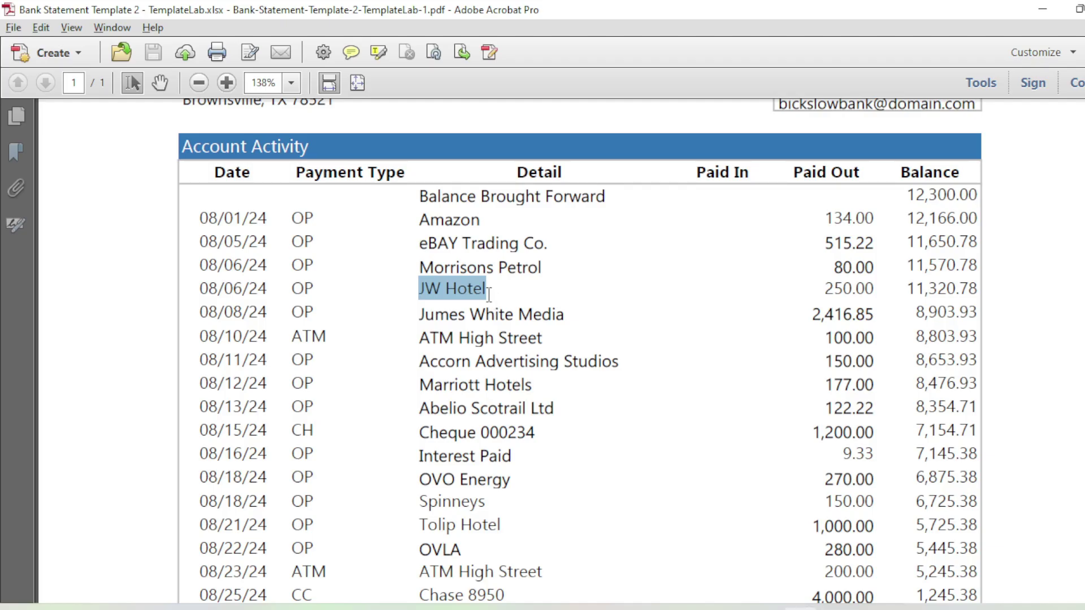
key(alt+Tab)
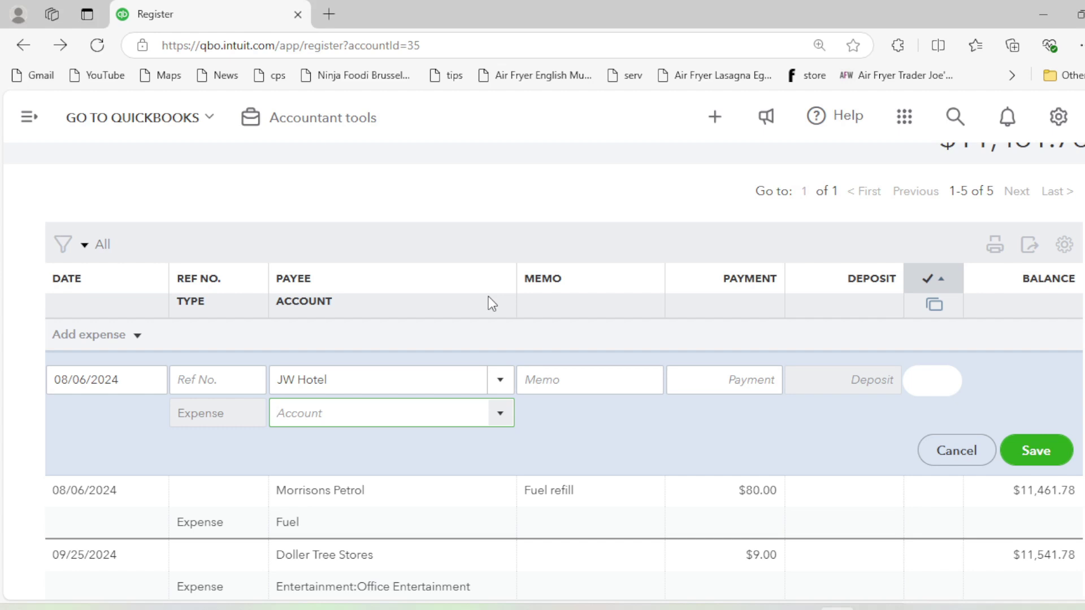
text(Acc)
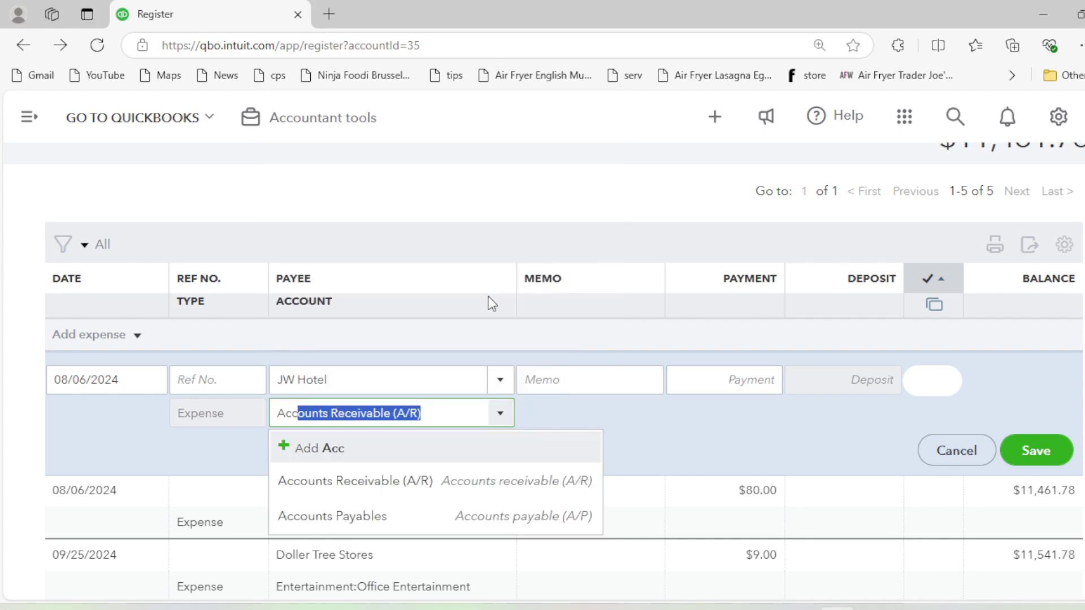
key(BackSpace)
key(BackSpace)
key(BackSpace)
key(BackSpace)
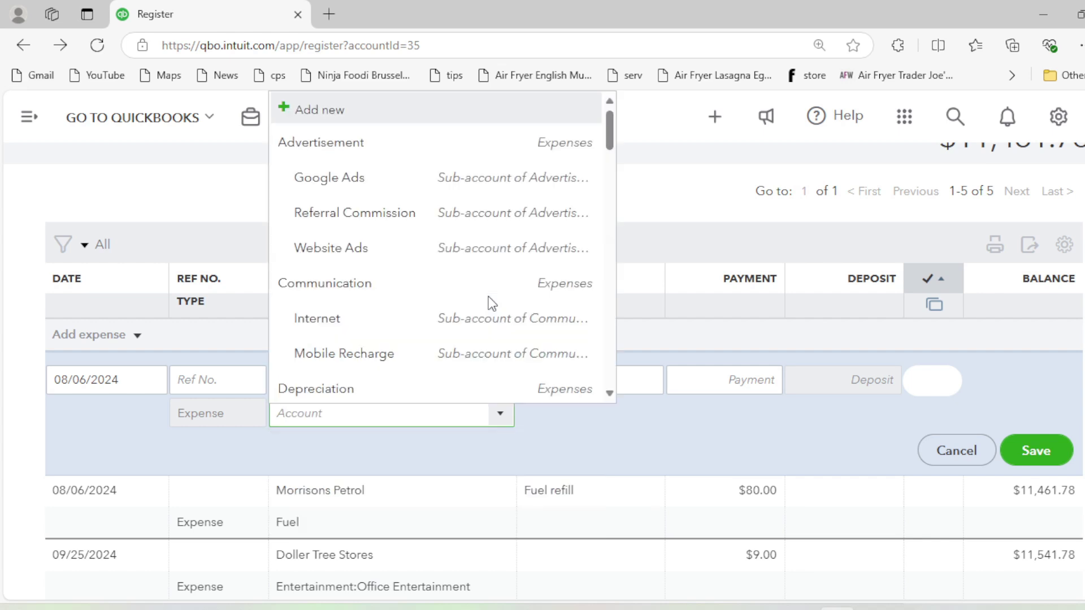
- Start a new account for the JW Hotel expense with account type Expenses and detail type Travel
text(tra)
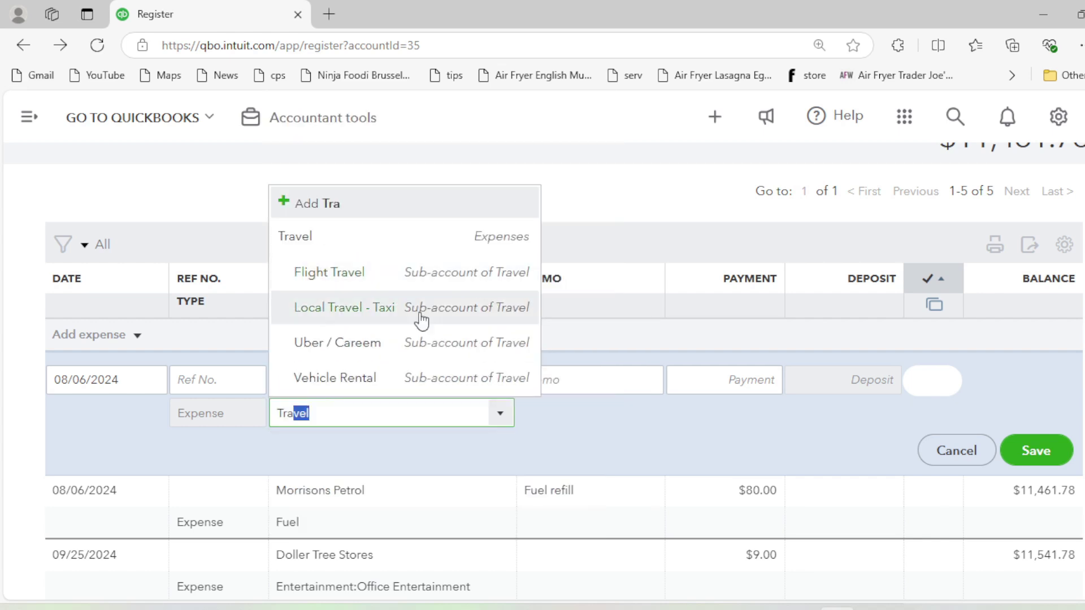
click(367, 210)
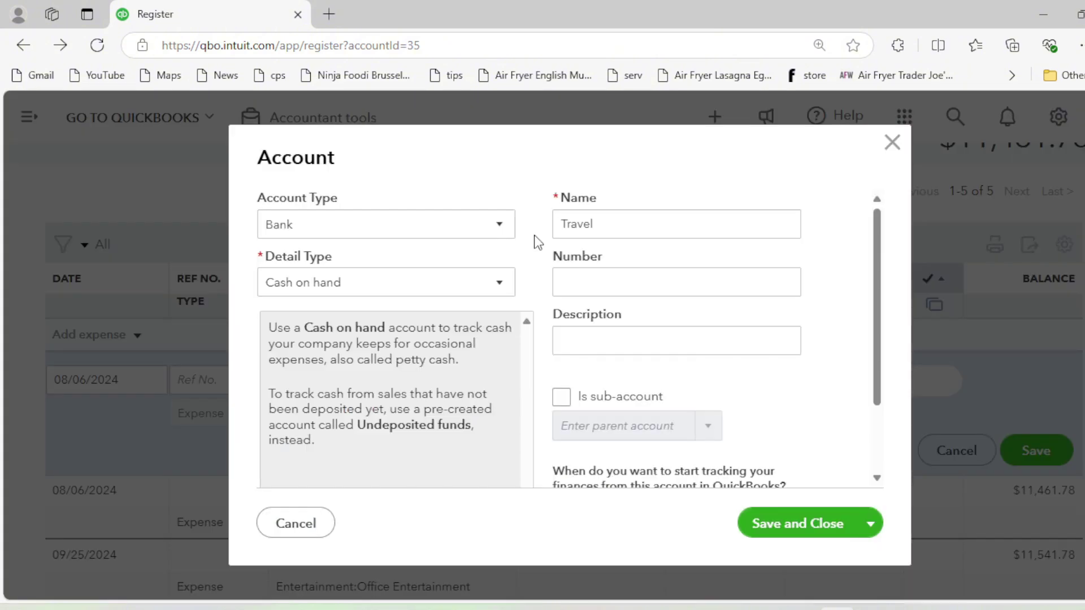
click(379, 226)
scroll(361, 350, down, 1)
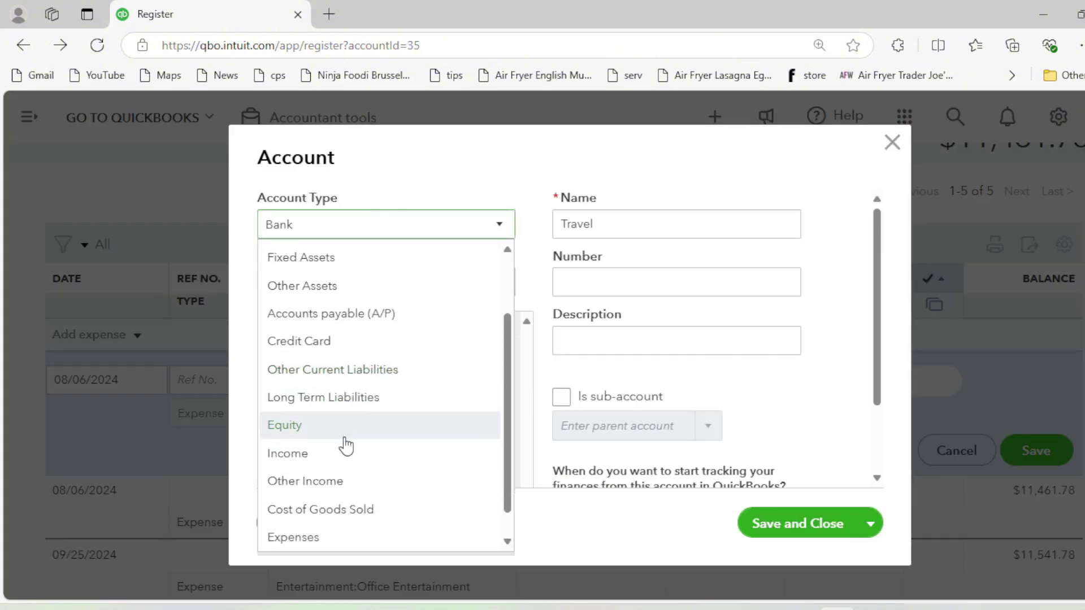
click(329, 537)
click(357, 290)
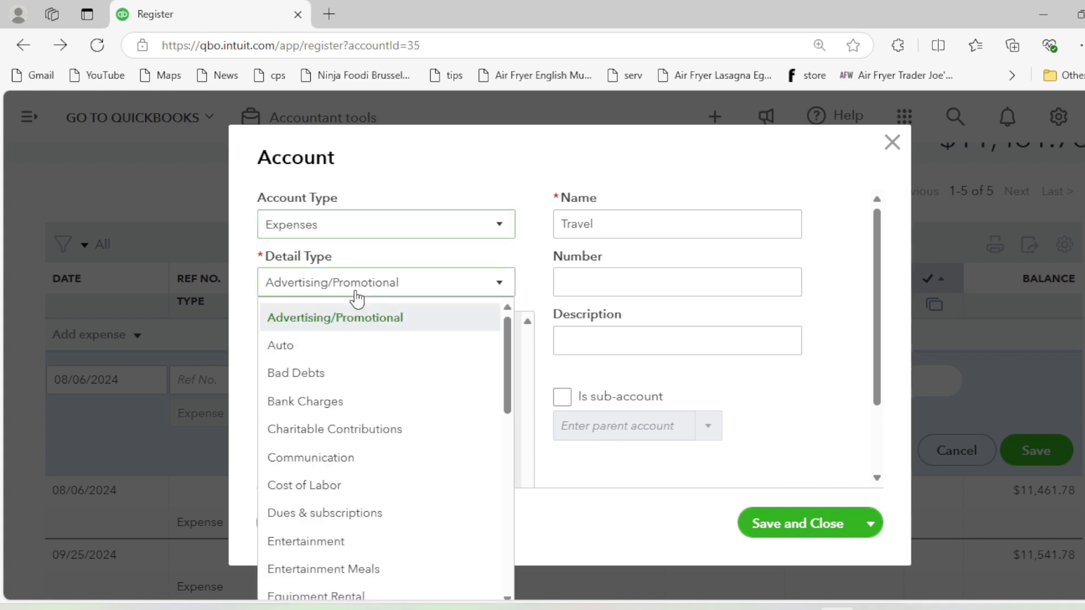
scroll(358, 299, down, 5)
click(317, 510)
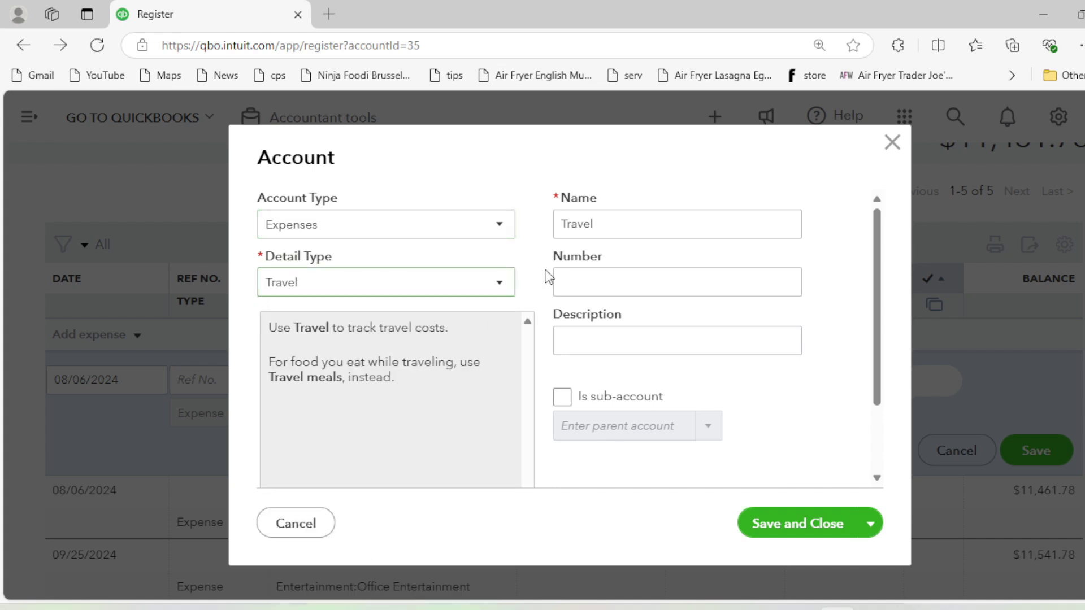
- Name the new account Hotel Accomodation and save it
click(618, 232)
double_click(618, 232)
text(Ho)
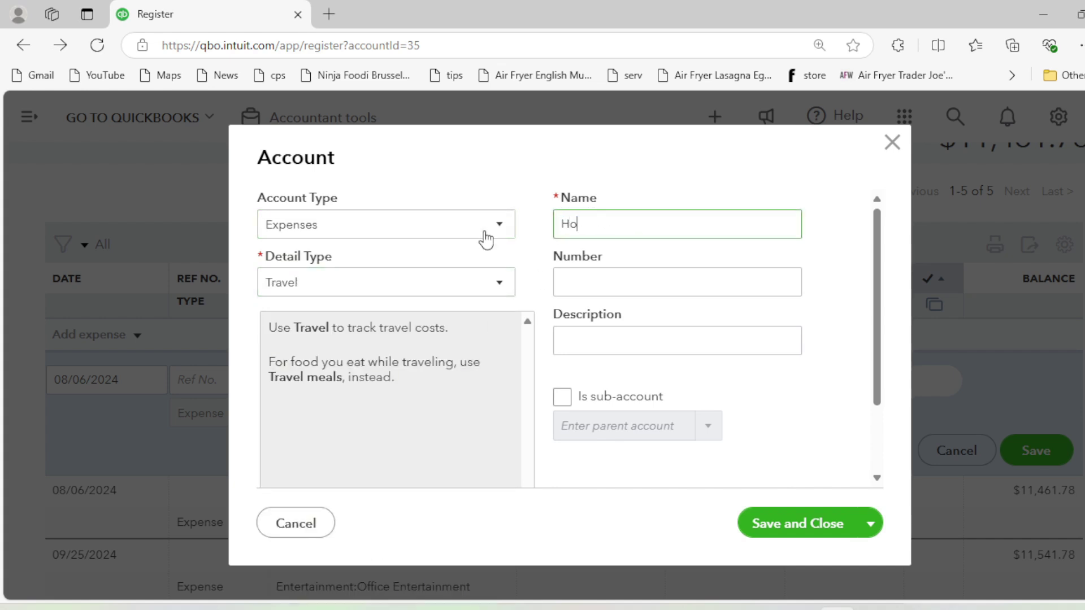
text(tel ACComodation)
click(802, 526)
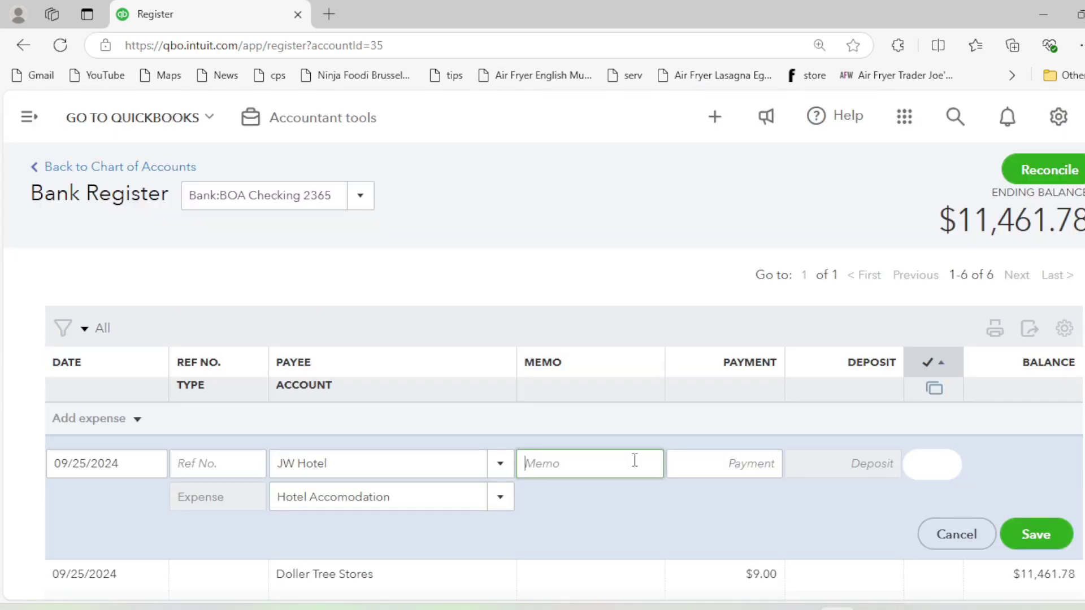
- Enter the memo "Hotel stay for meeting" for the JW Hotel expense
text(Hotel stay for meeting)
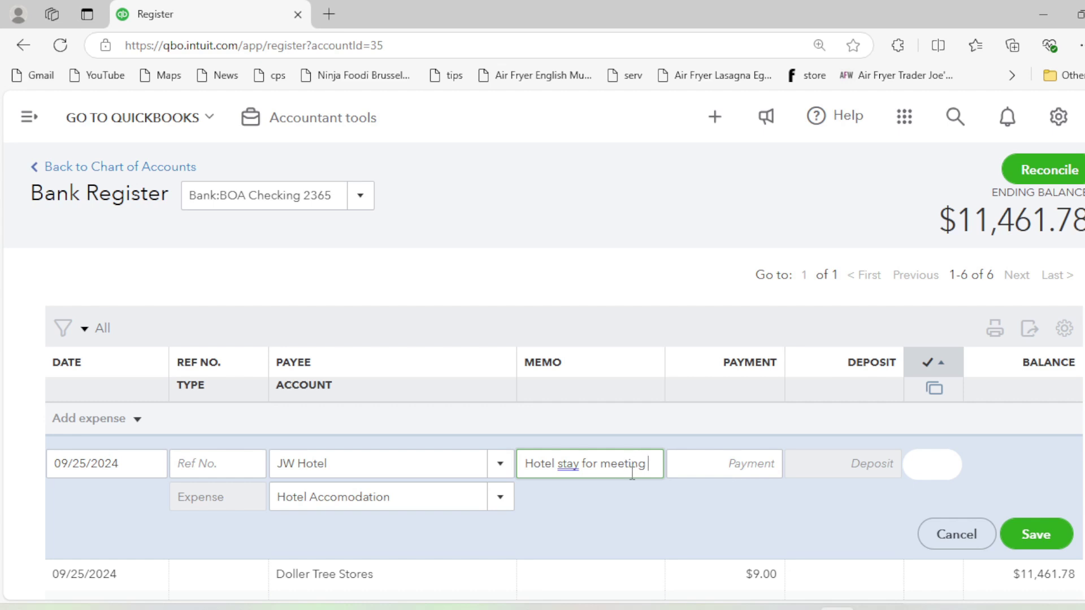
drag(650, 463, 465, 463)
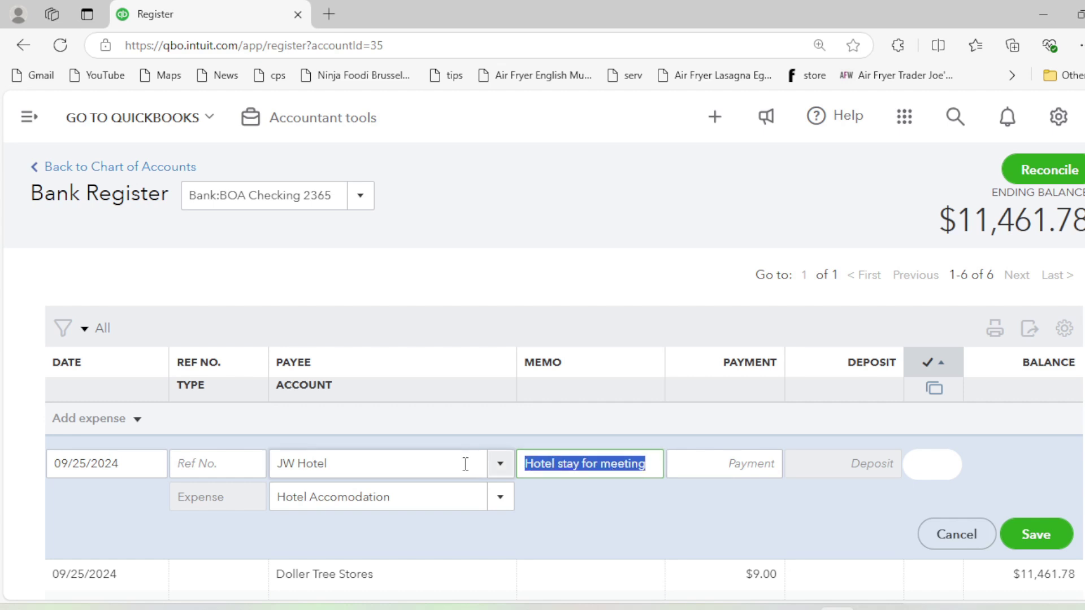
click(607, 470)
drag(651, 468, 508, 475)
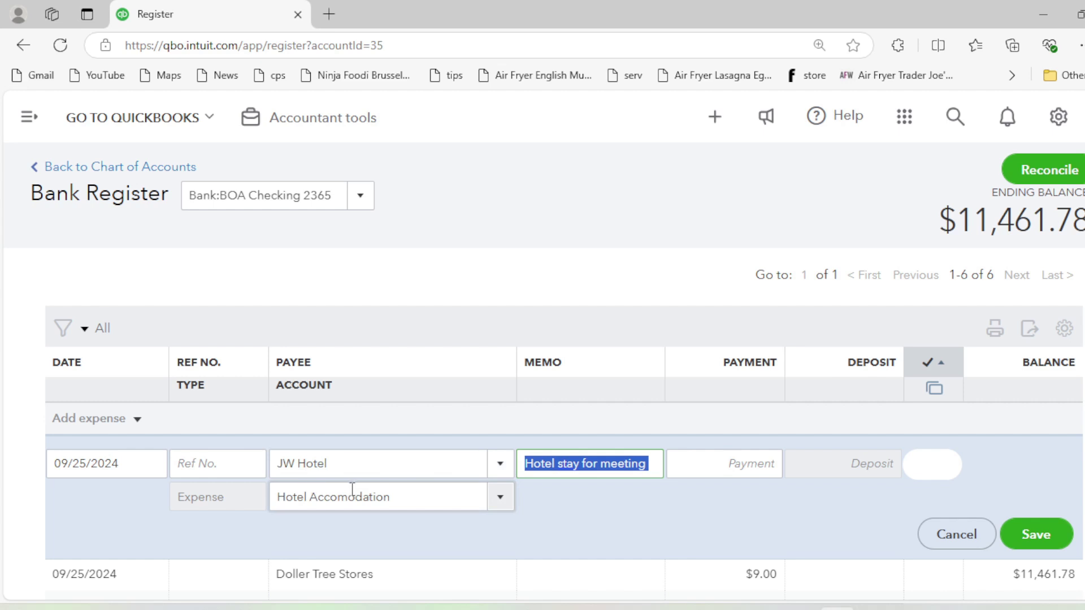
click(571, 468)
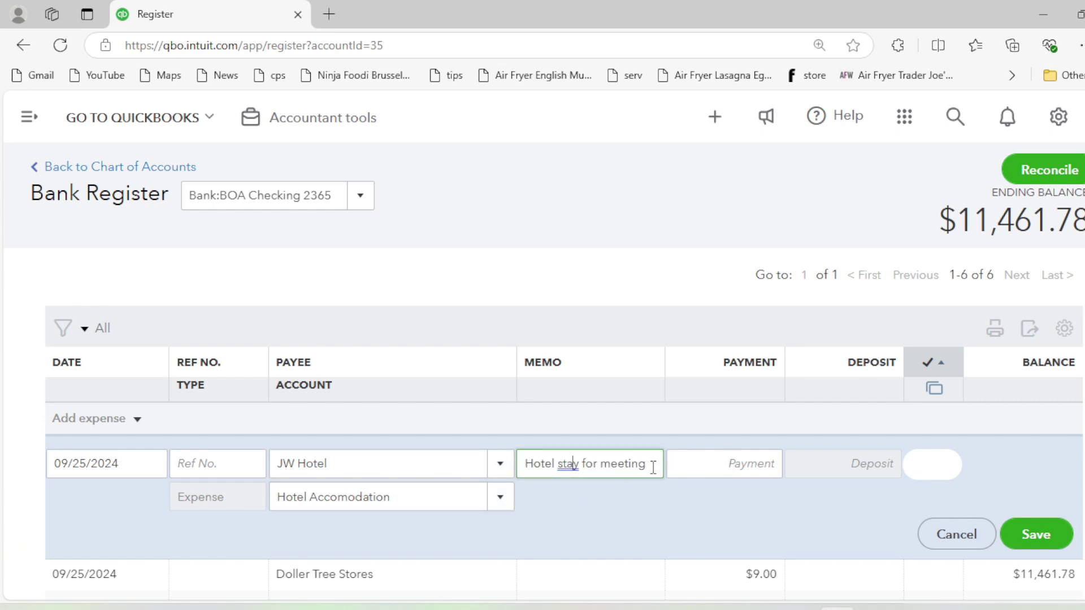
drag(652, 468, 511, 475)
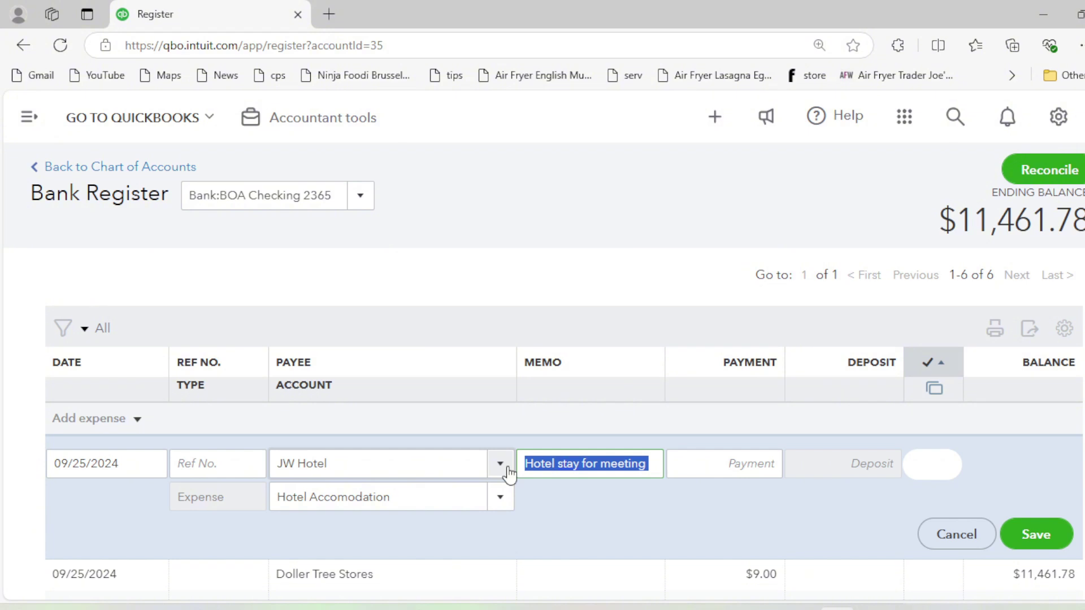
click(572, 467)
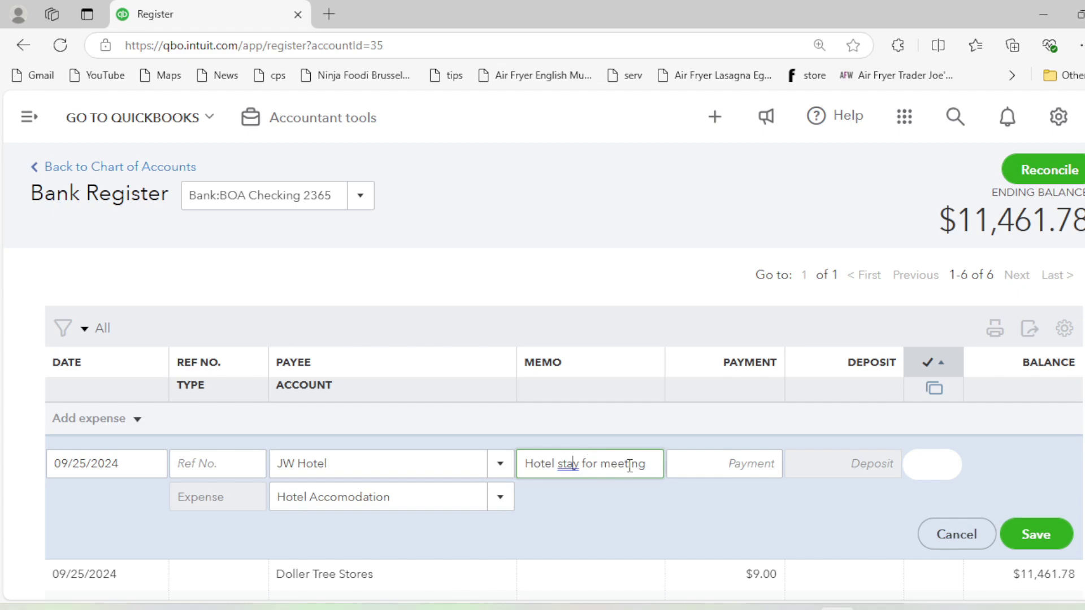
- Look up the JW Hotel amount in the bank statement and enter a payment of 250.00
key(alt+Tab)
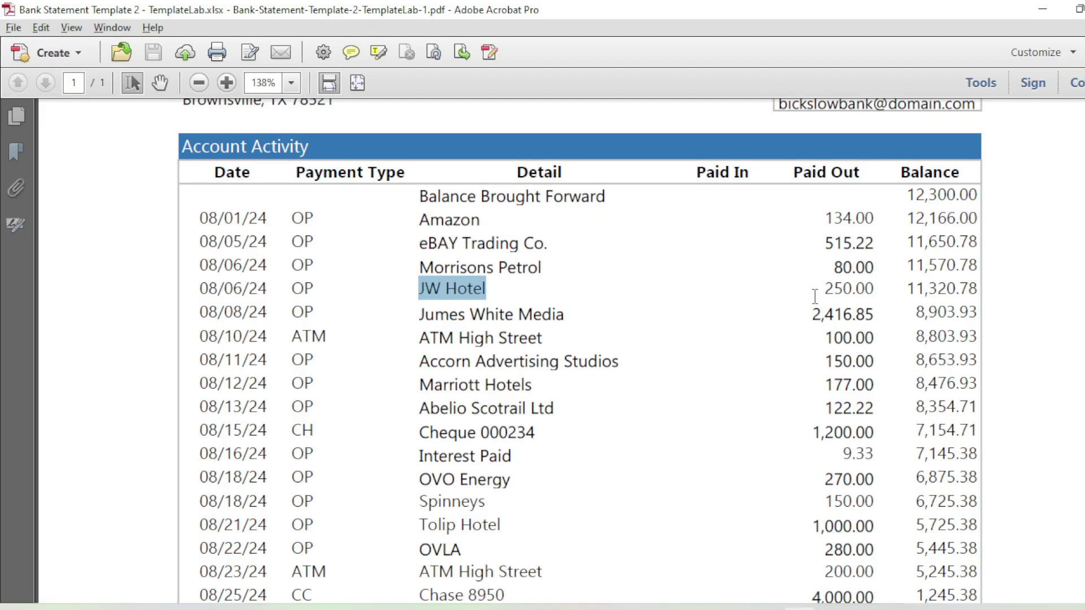
key(alt+Tab)
text(250.00)
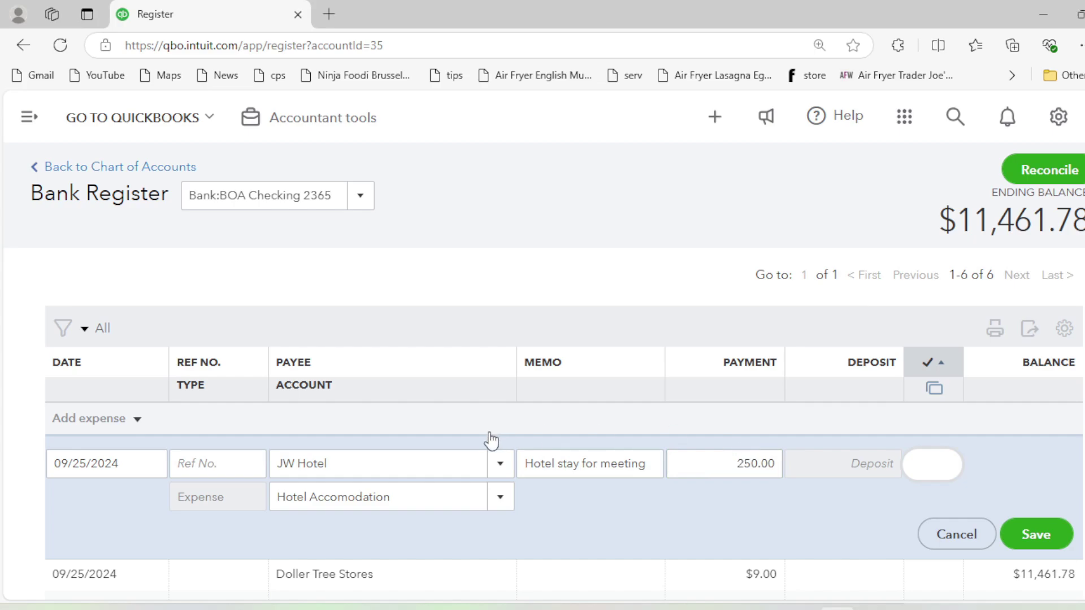
- Try to date the JW Hotel expense August 8, 2024, using the Jumes White Media line of the bank statement
key(alt+Tab)
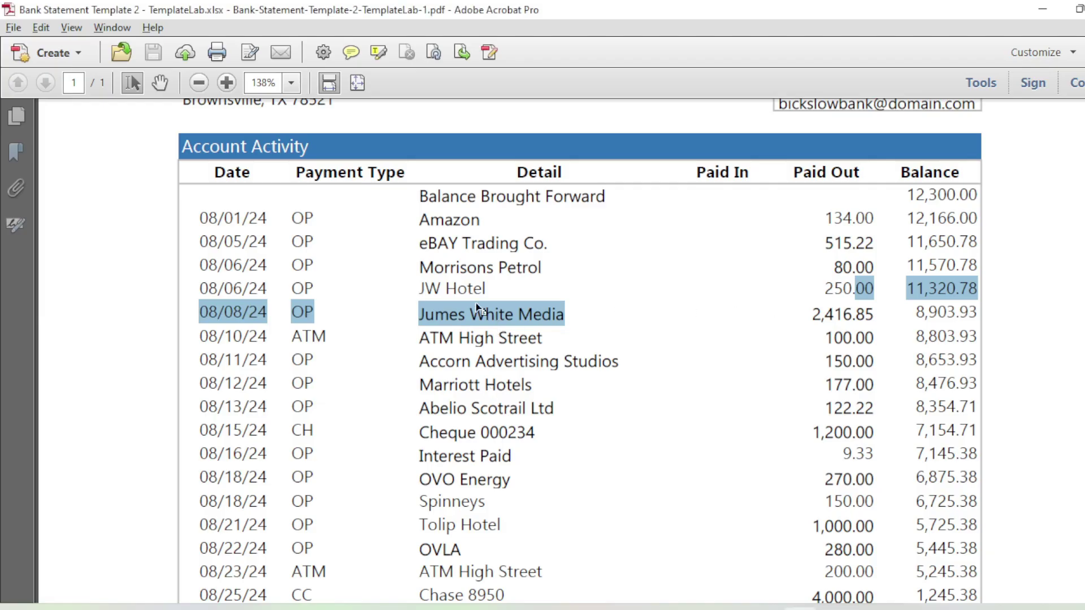
click(249, 311)
drag(200, 312, 256, 315)
key(alt+Tab)
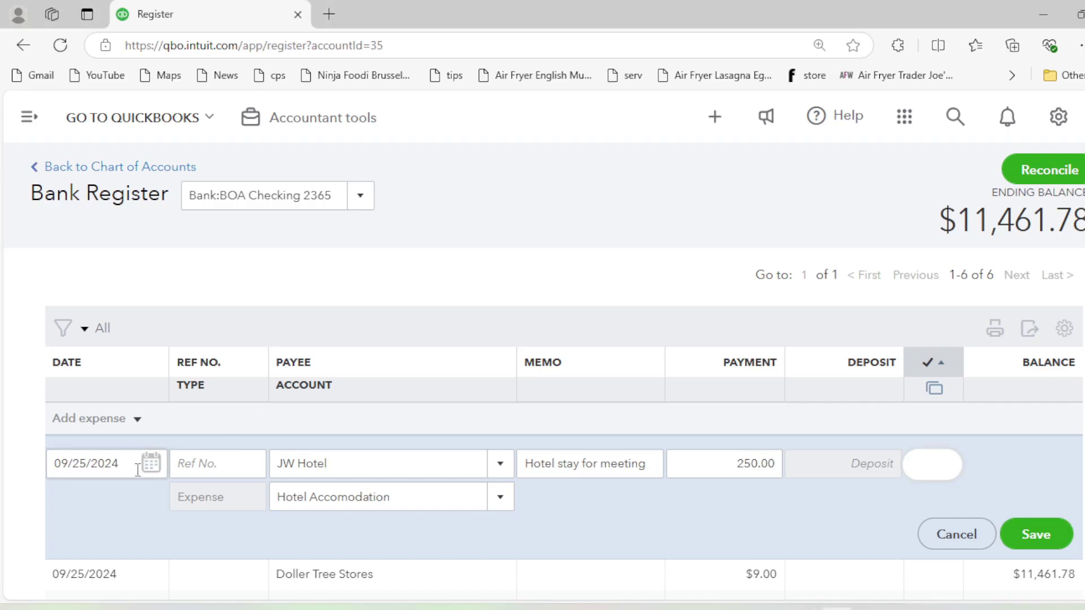
click(150, 463)
click(71, 242)
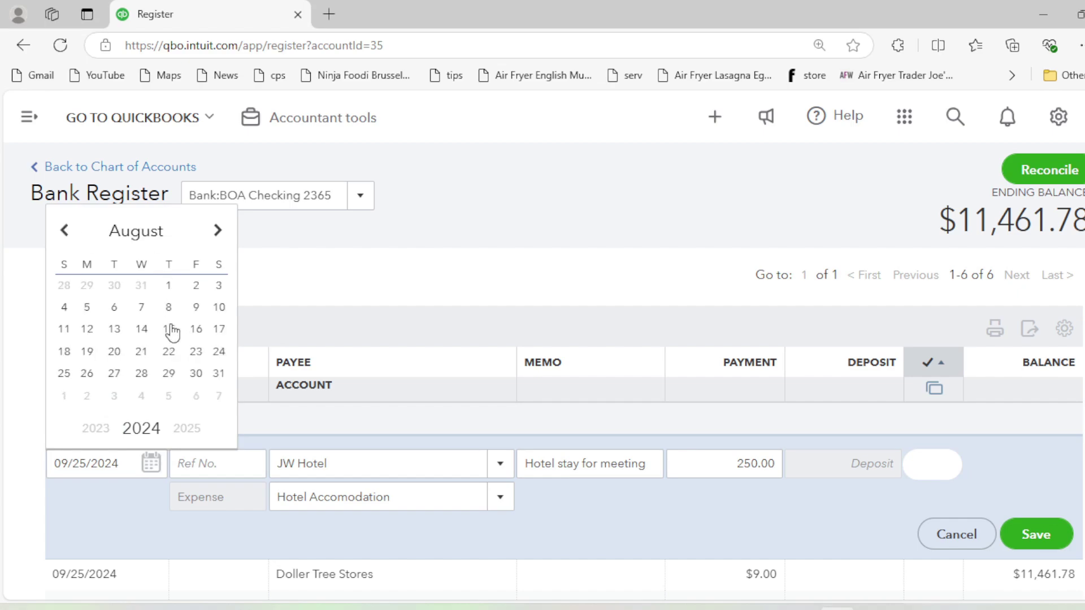
click(168, 307)
- Check the JW Hotel line in the bank statement again and set the expense date to 08/06/2024
key(alt+Tab)
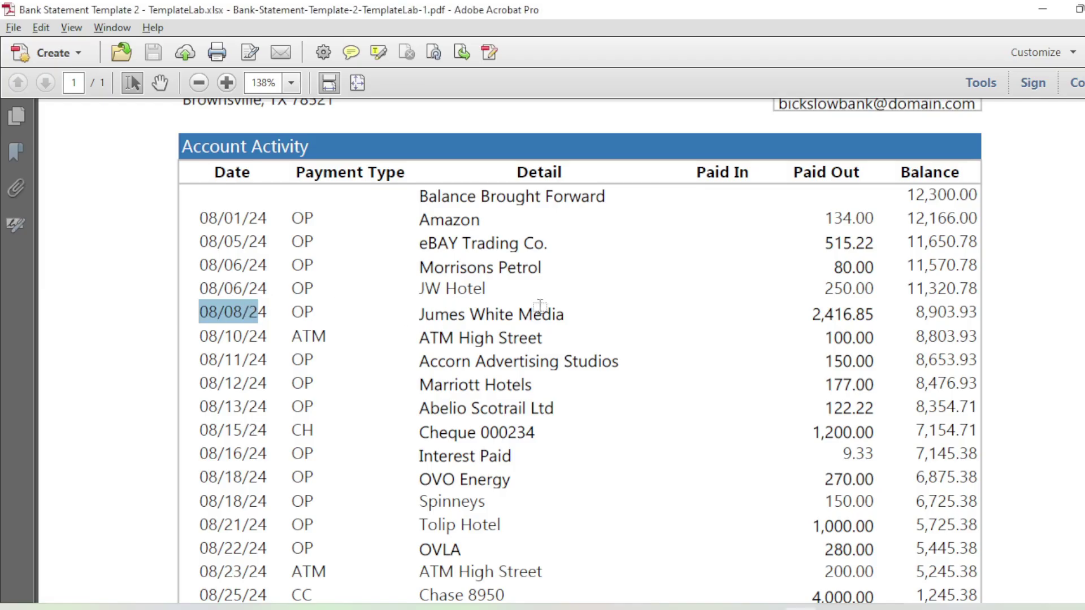
key(alt+Tab)
key(alt+Tab)
key(alt+Tab)
click(150, 463)
click(118, 308)
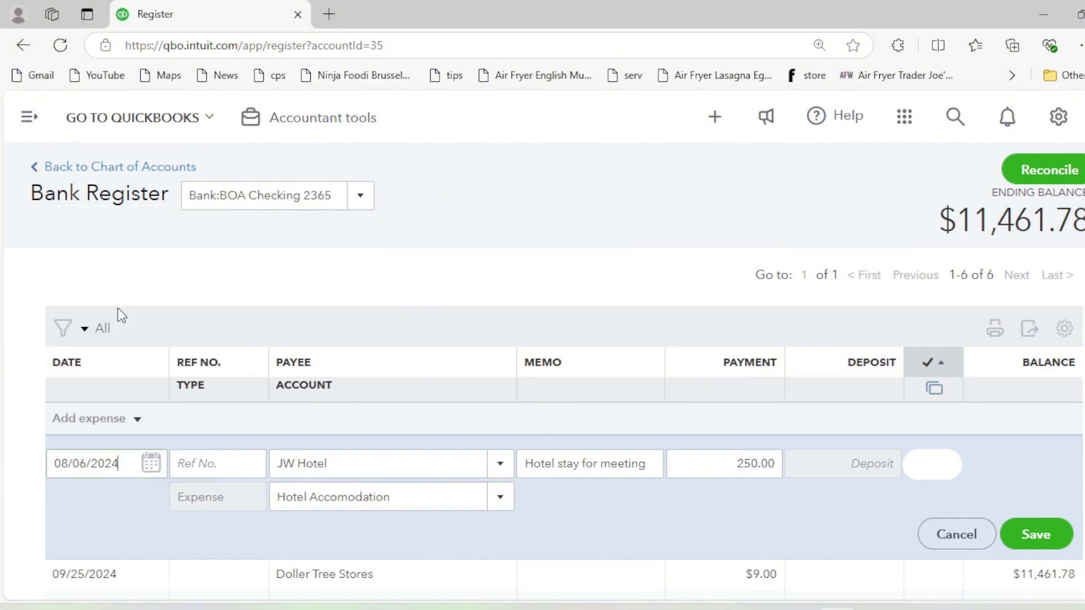
- Save the 250.00 JW Hotel expense dated 08/06/2024 in the bank register
click(1019, 540)
- Switch to the bank statement PDF in Adobe Acrobat and examine the 08/10/24 ATM High Street row for date, type and amount
key(alt+Tab)
scroll(533, 315, down, 2)
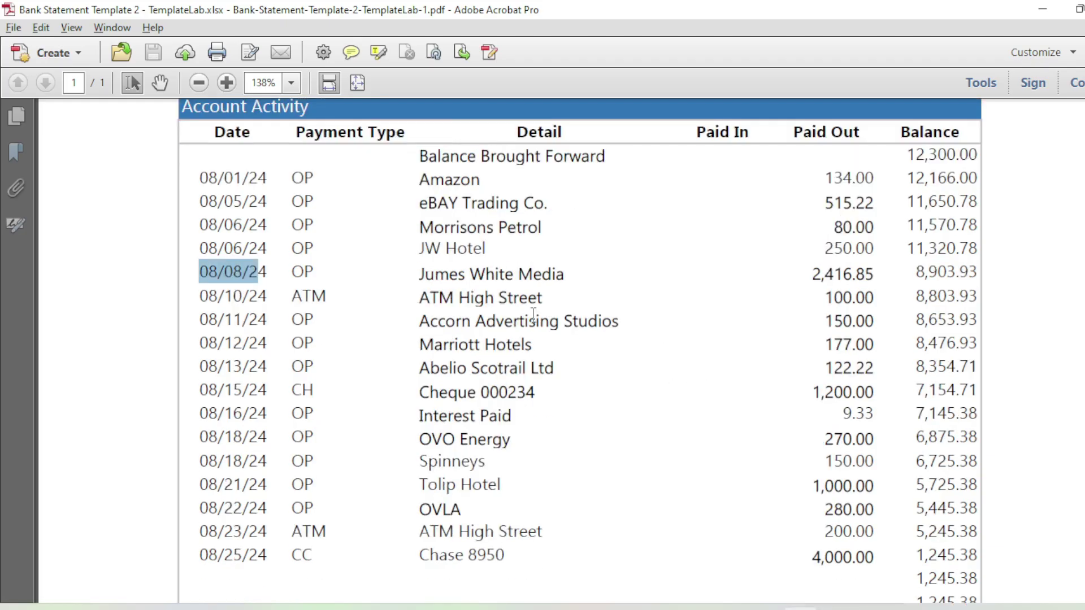
scroll(534, 315, down, 1)
drag(207, 257, 875, 255)
key(alt+Tab)
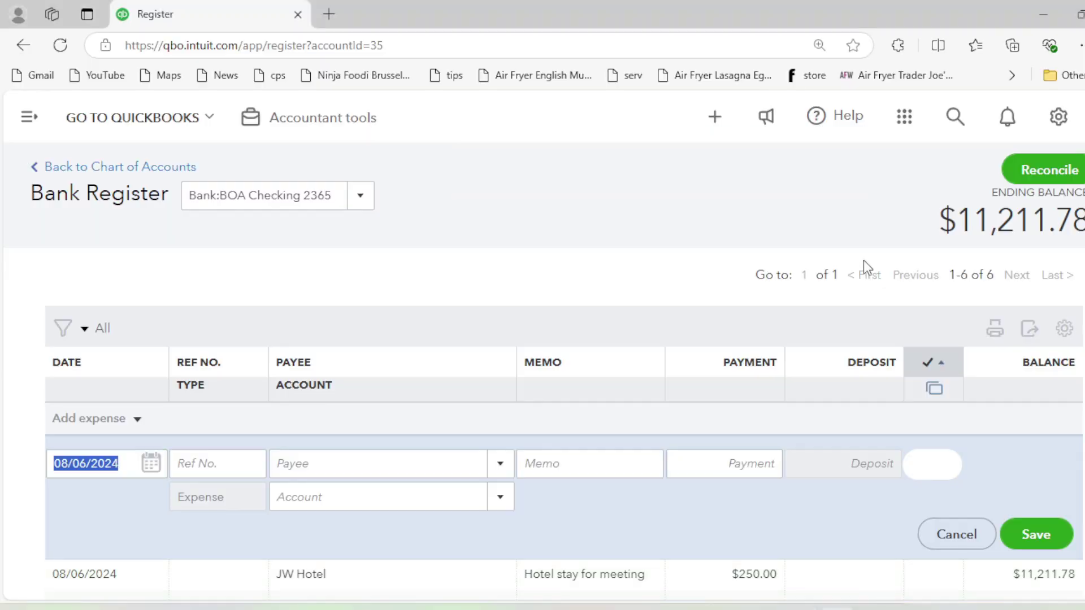
key(alt+Tab)
key(alt+Tab)
scroll(554, 338, down, 5)
scroll(554, 339, up, 5)
scroll(293, 300, down, 2)
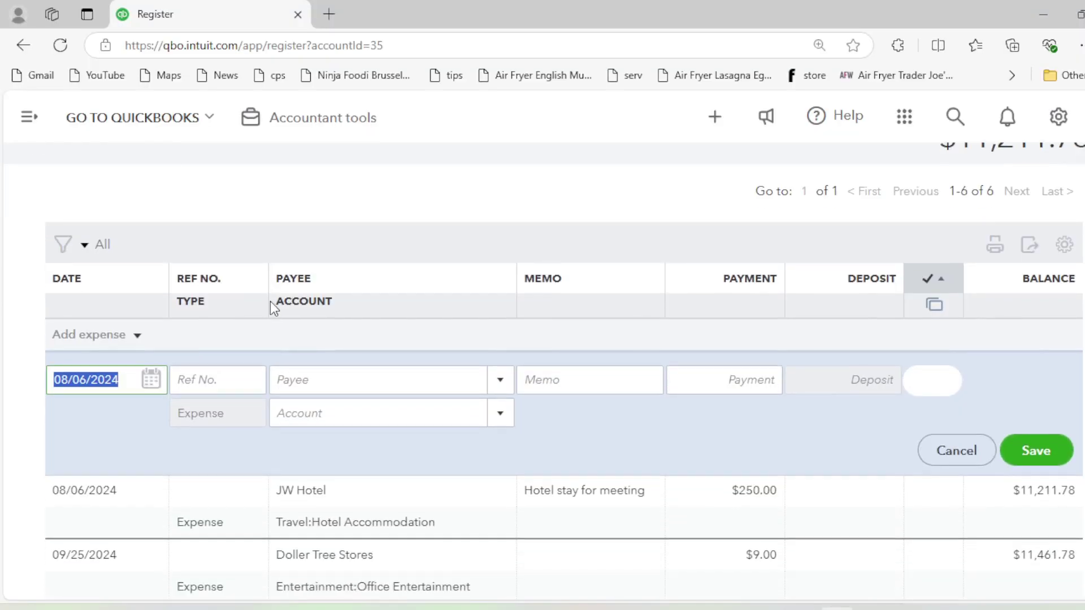
key(alt+Tab)
click(421, 267)
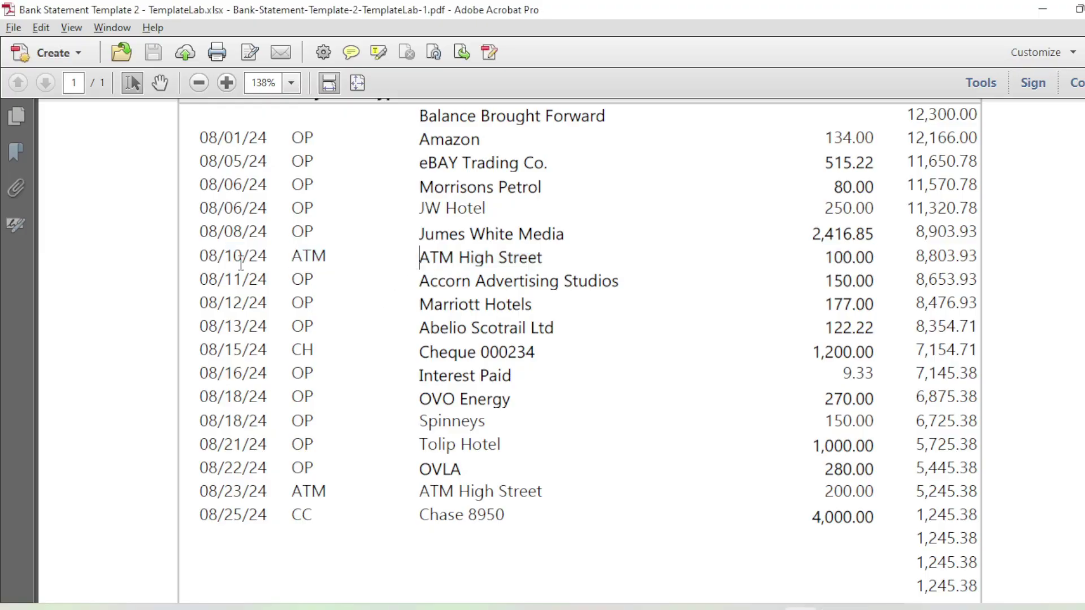
drag(201, 260, 852, 259)
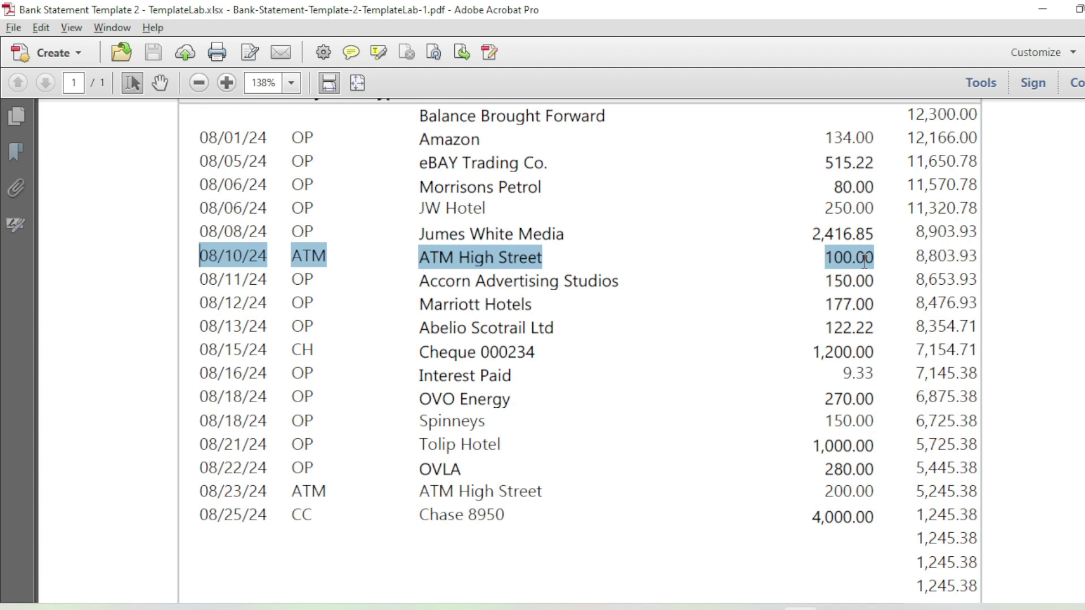
drag(865, 260, 867, 262)
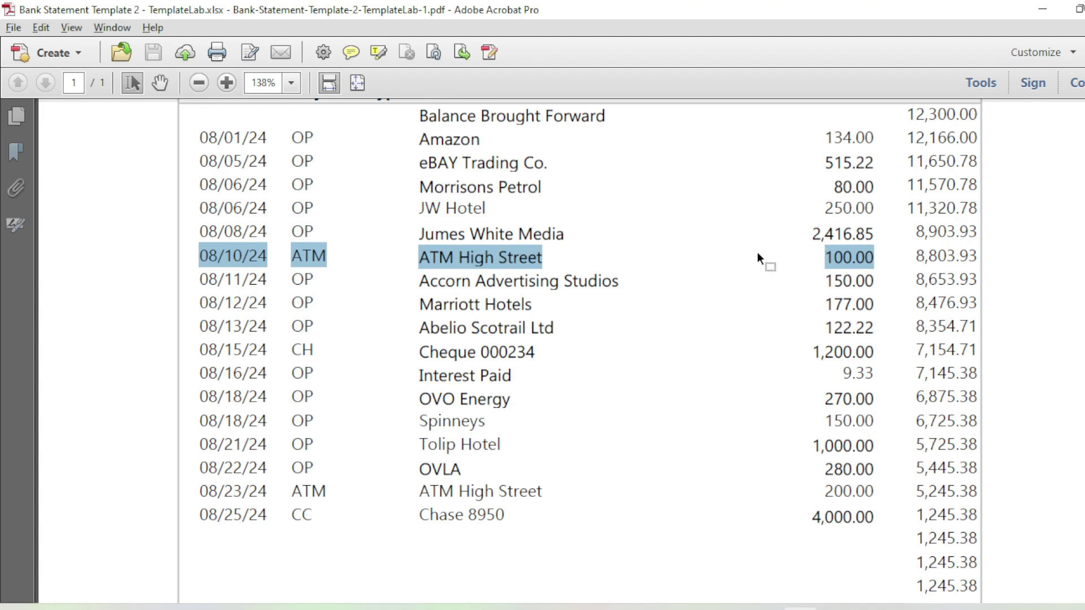
key(alt+Tab)
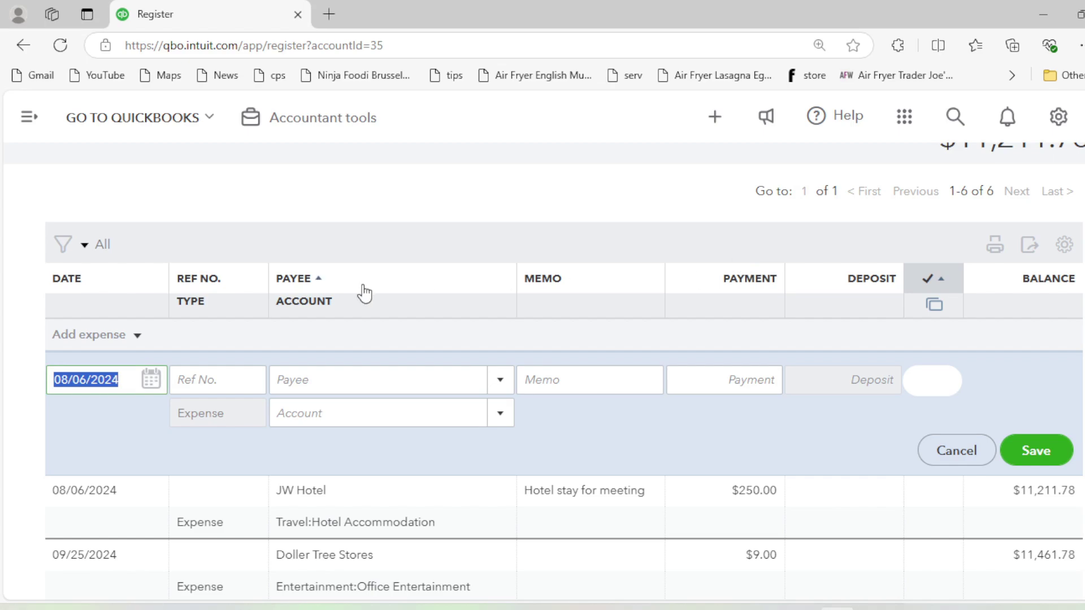
key(alt+Tab)
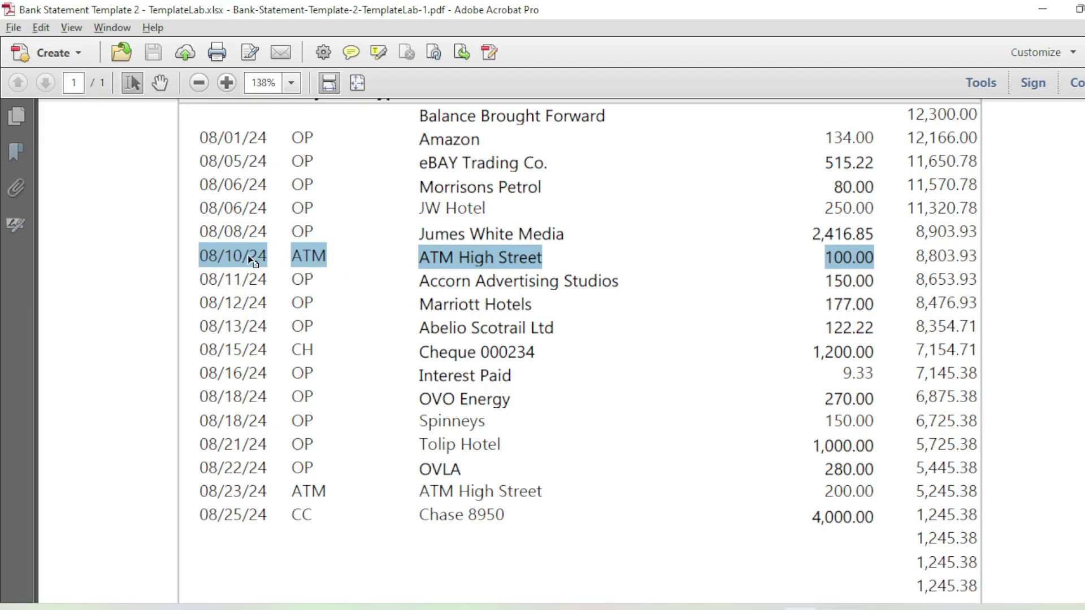
key(alt+Tab)
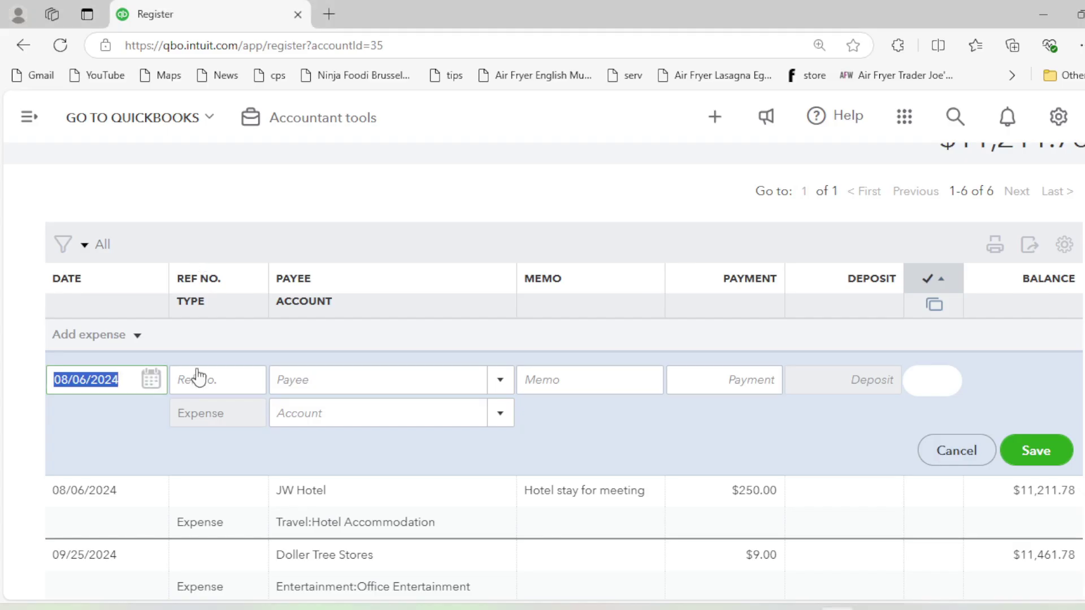
- Choose 08/10/2024 as the entry date and replace the expense entry with a new transfer entry
click(153, 386)
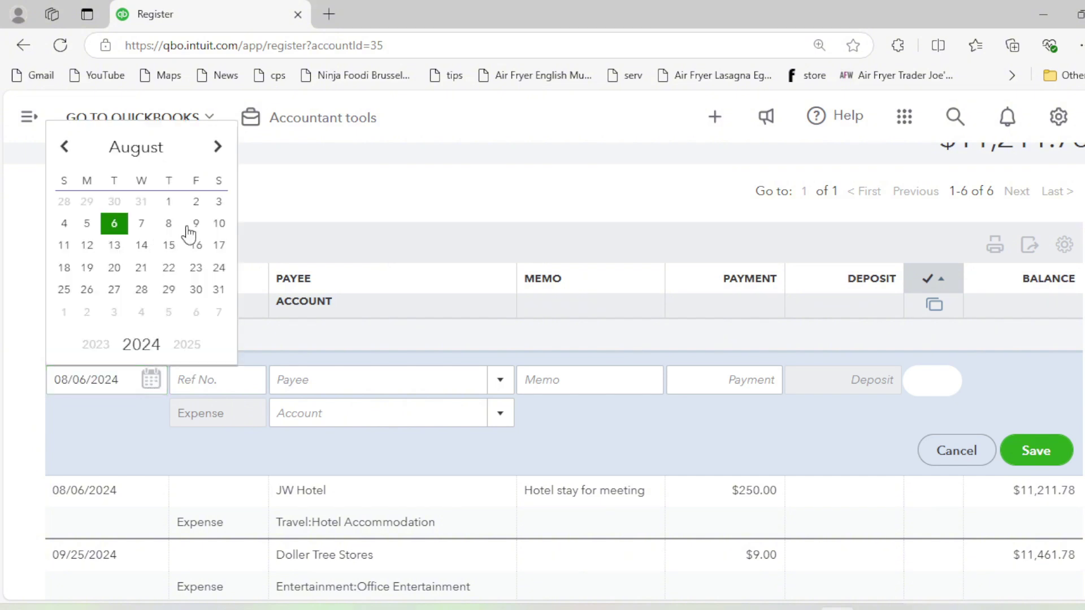
click(217, 225)
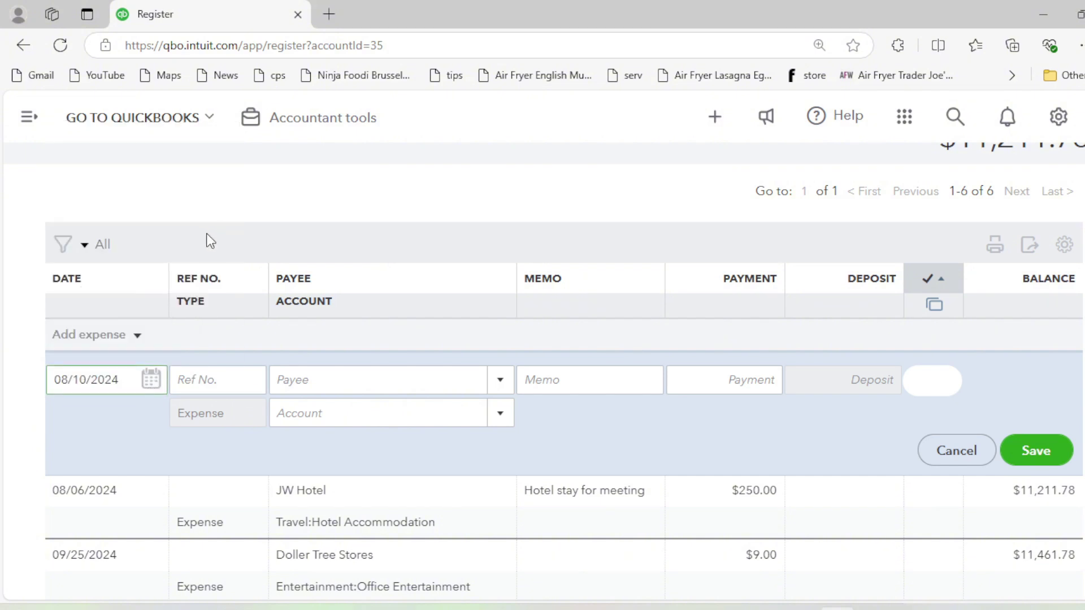
click(955, 452)
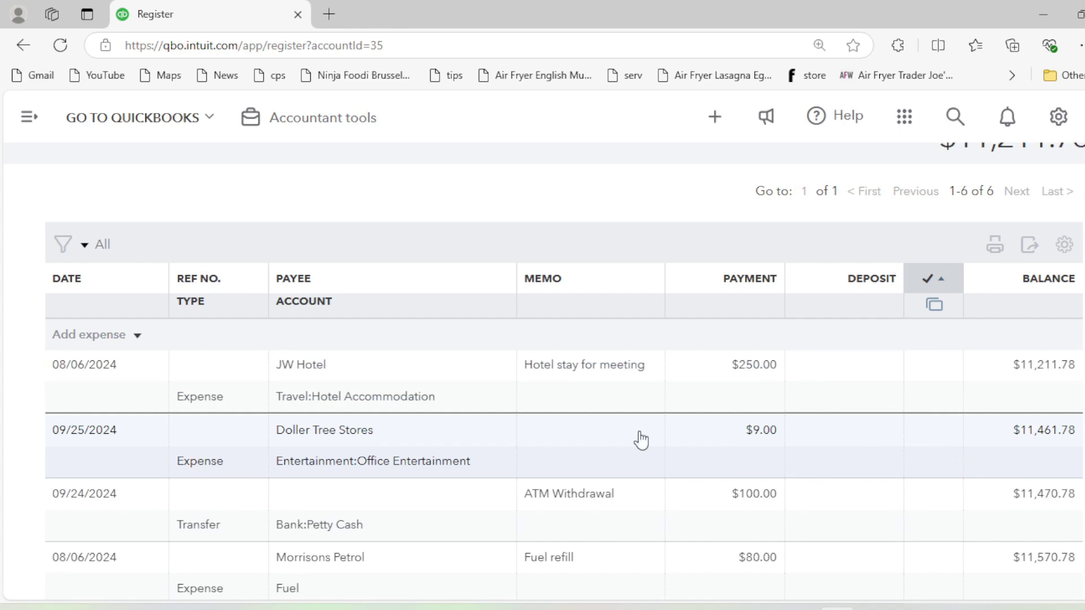
click(139, 337)
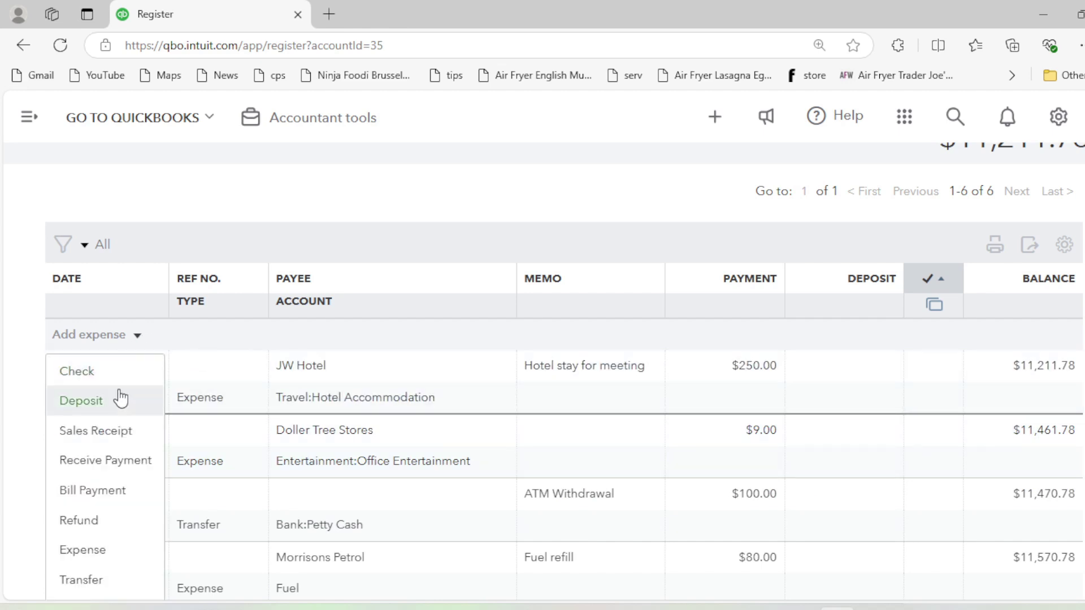
click(100, 584)
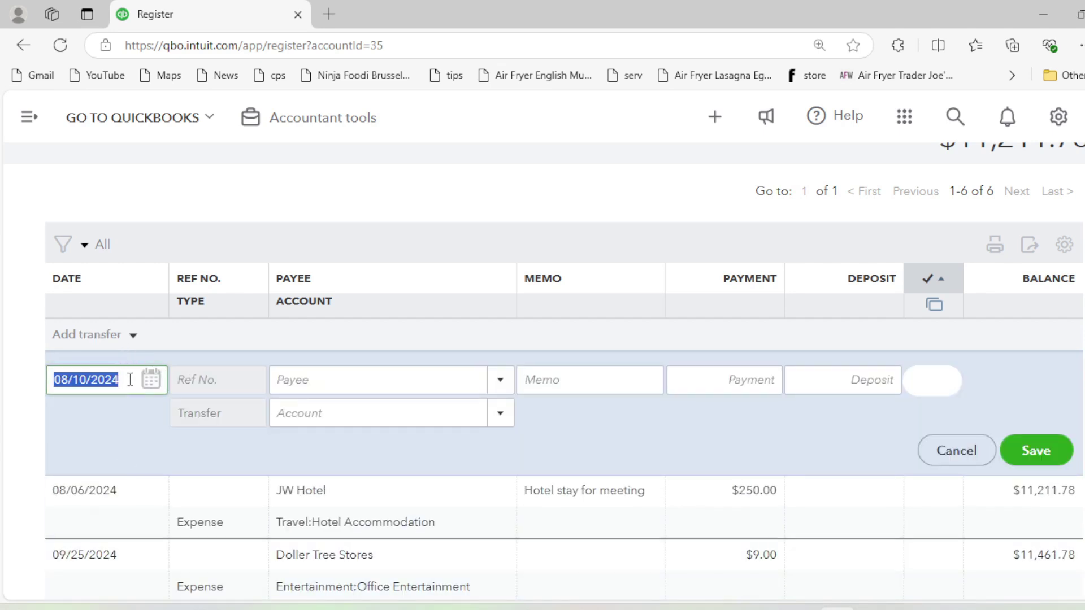
click(134, 336)
click(70, 573)
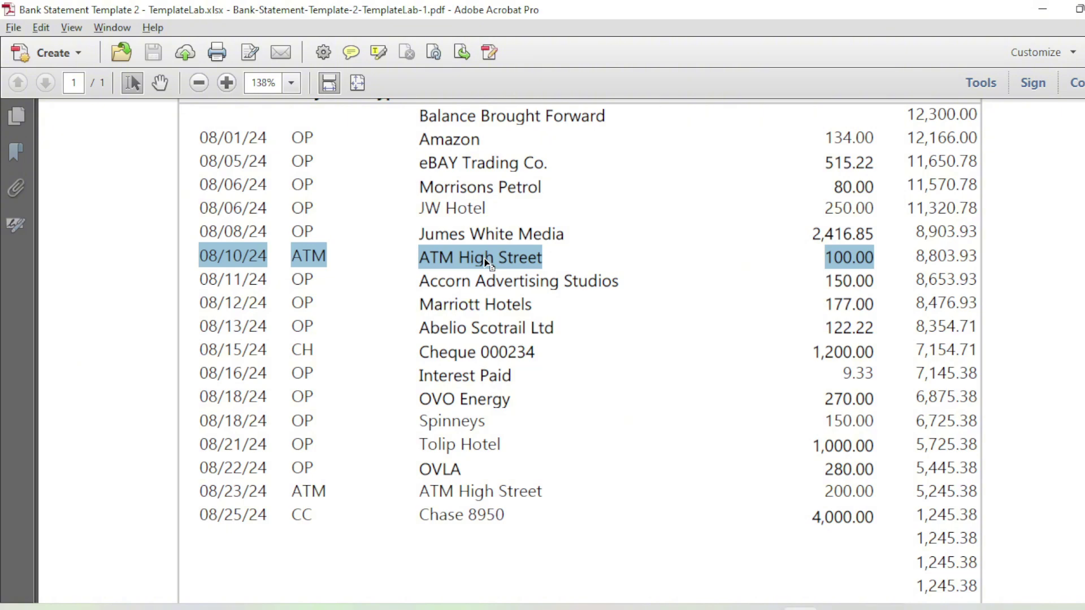
- Fill the transfer entry with the Chase Checking bank account and a payment of 100.00
key(alt+Tab)
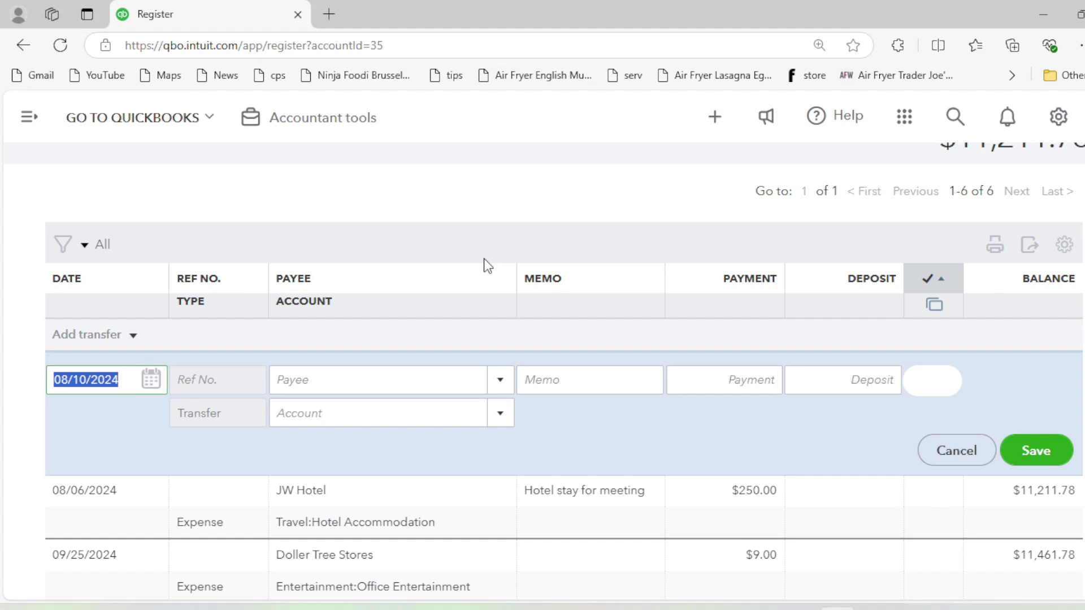
scroll(395, 329, up, 2)
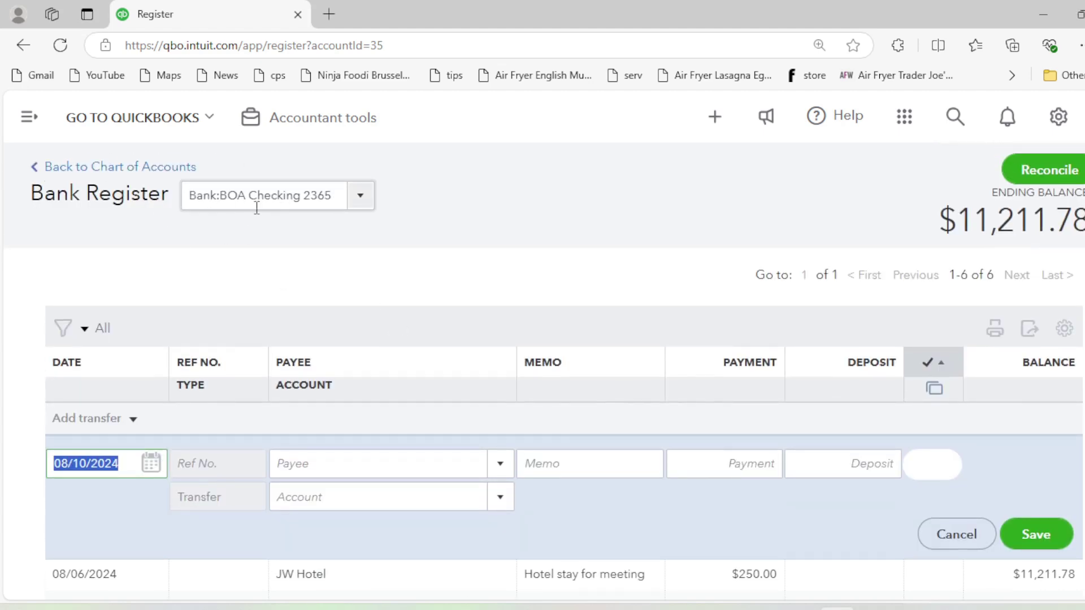
scroll(262, 305, down, 2)
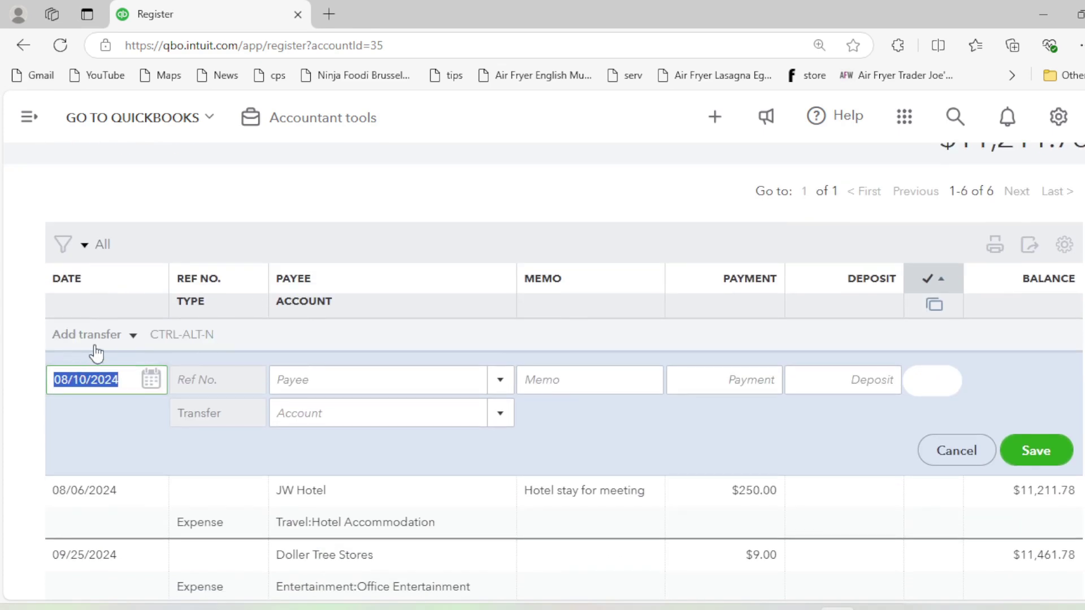
click(463, 389)
click(405, 413)
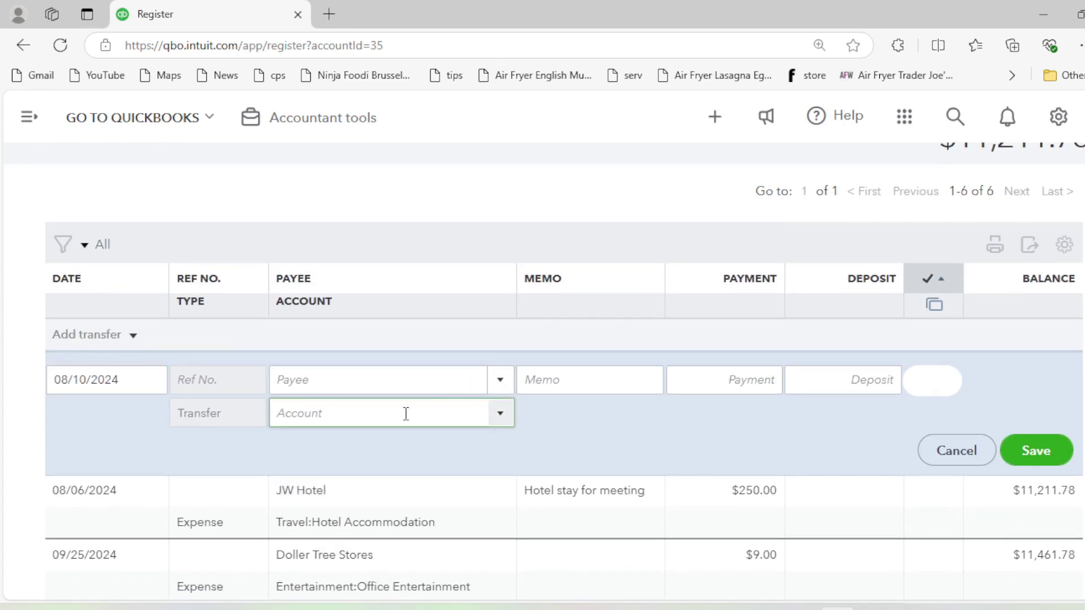
text(1)
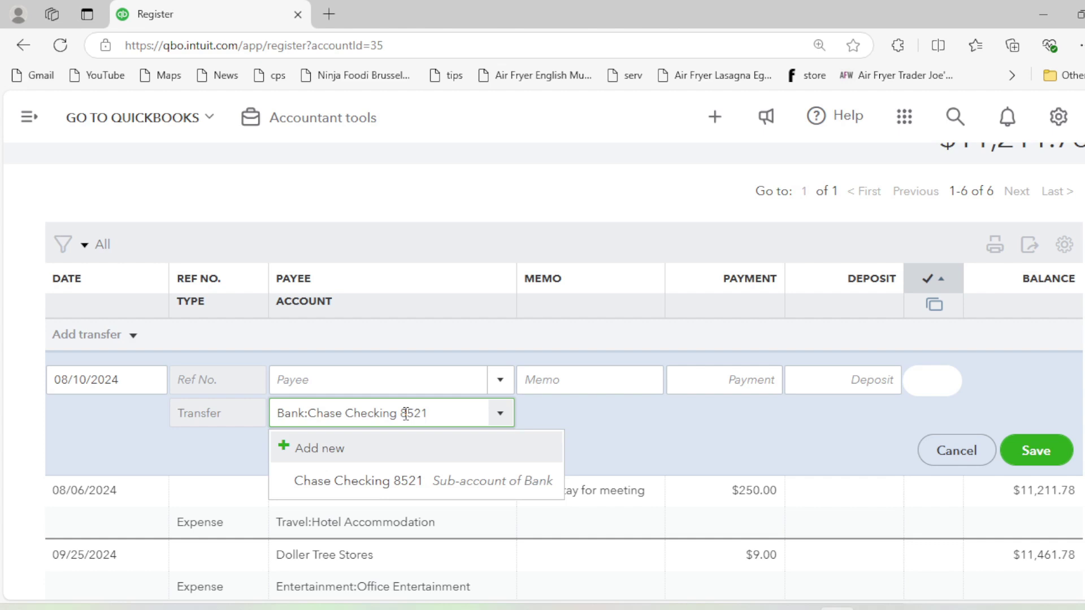
click(739, 380)
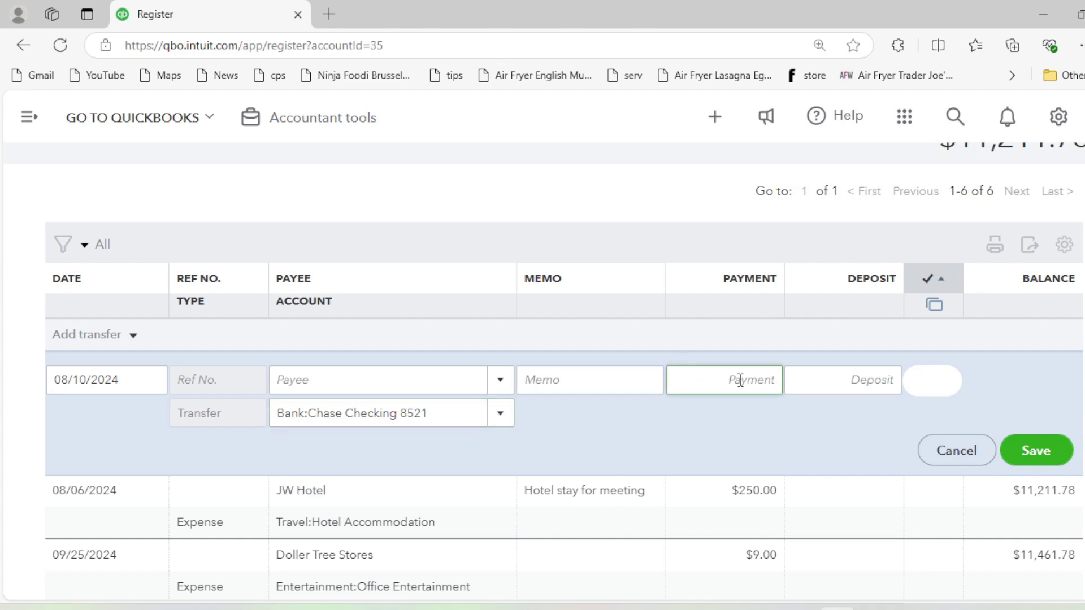
text(100)
key(Tab)
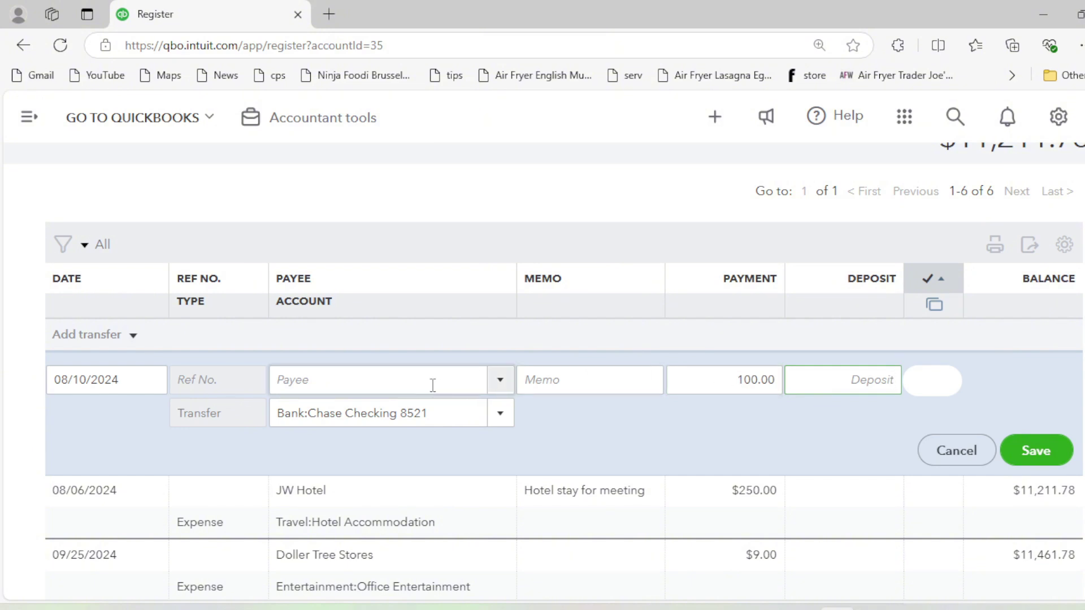
- Change the transfer's account to Bank:Petty Cash and save the transaction
click(496, 421)
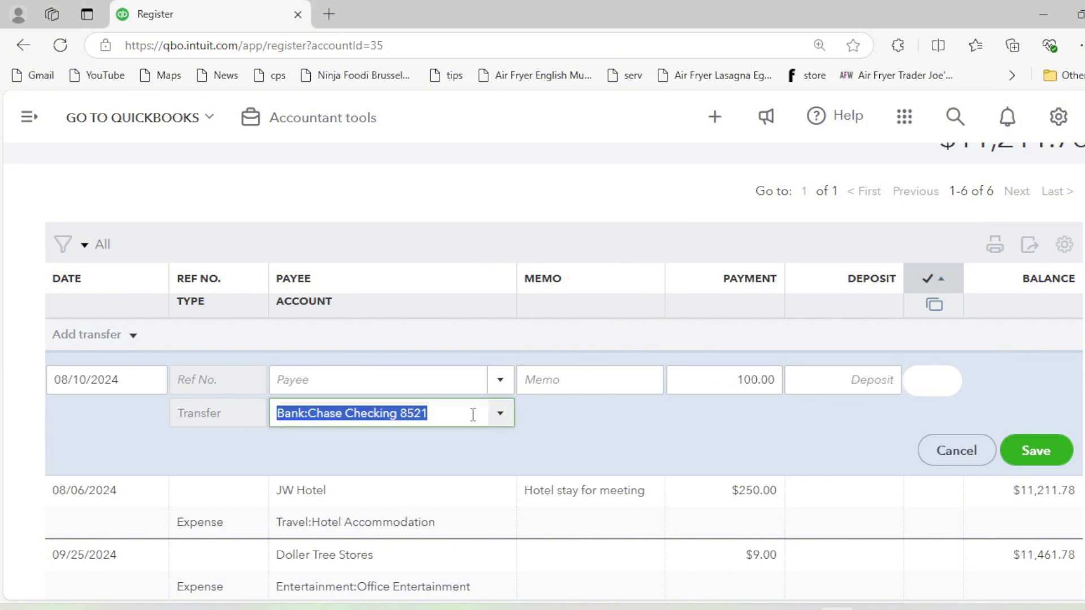
click(378, 378)
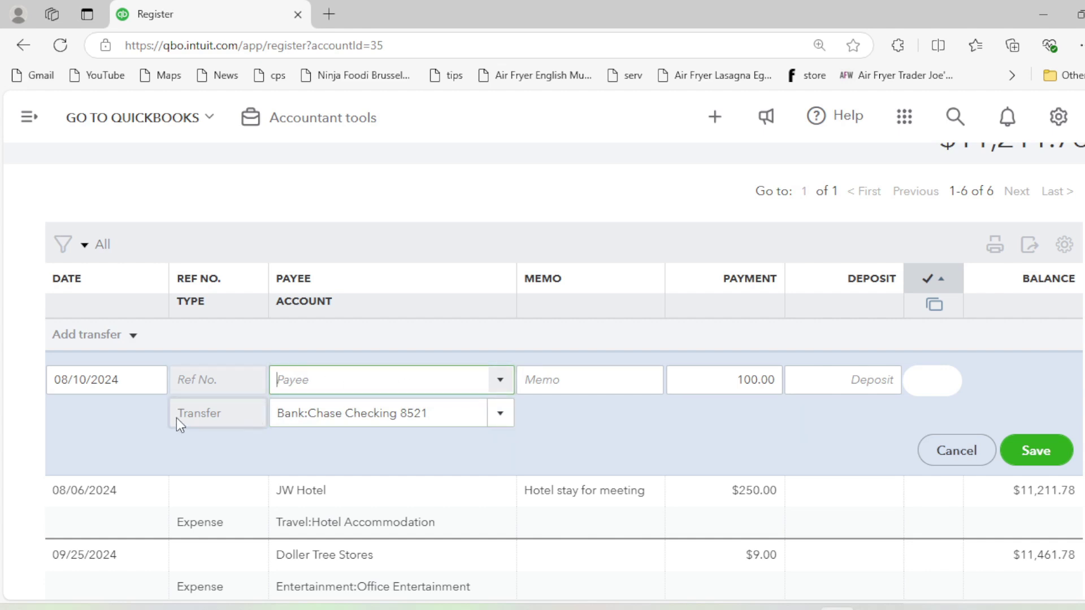
mouse_move(191, 418)
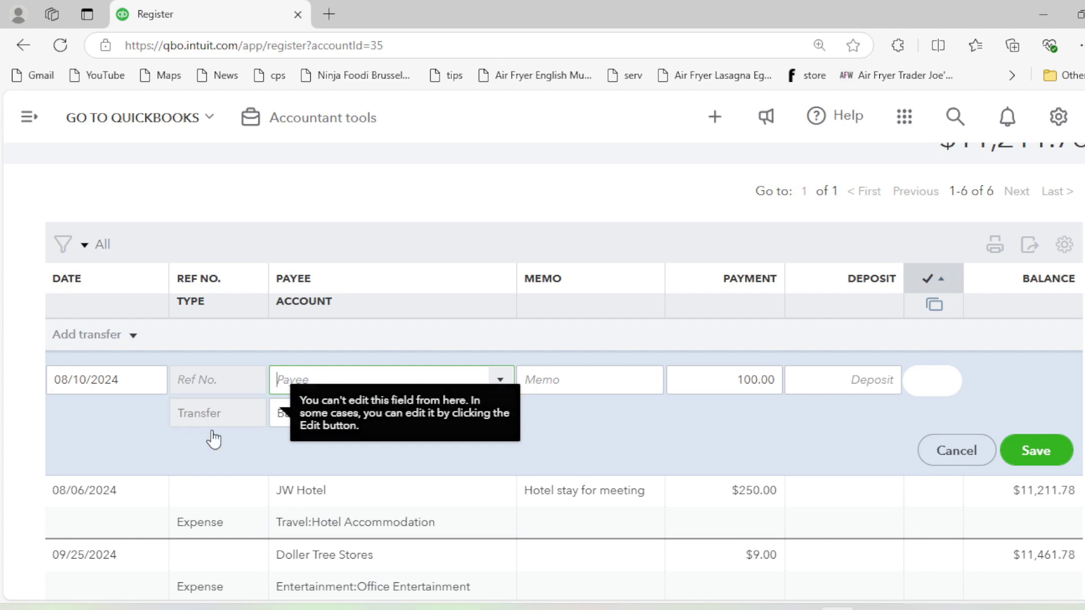
click(501, 418)
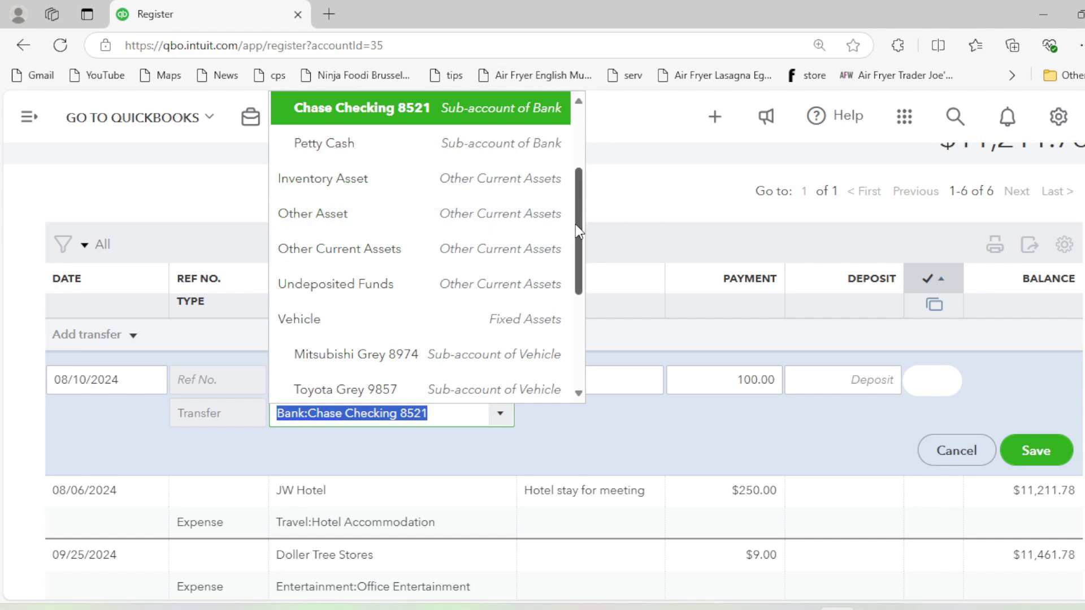
drag(576, 229, 585, 203)
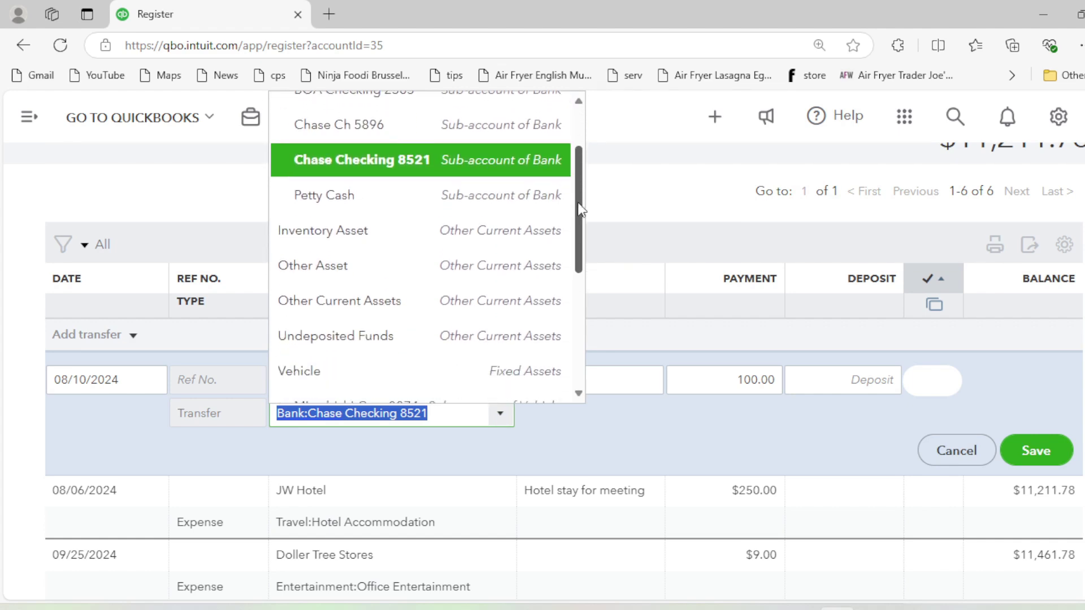
click(334, 198)
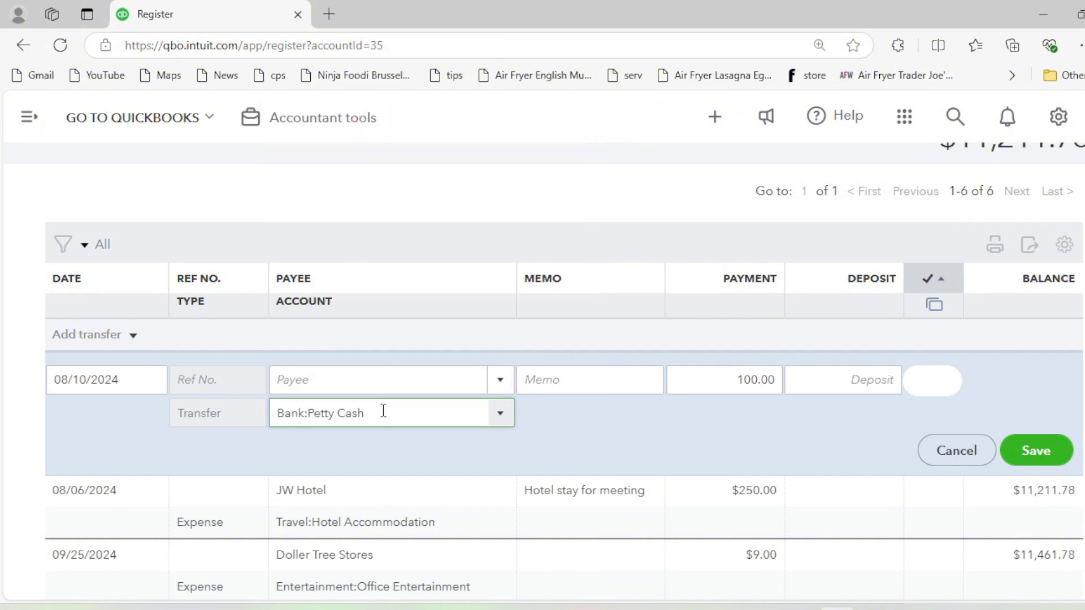
scroll(525, 339, up, 2)
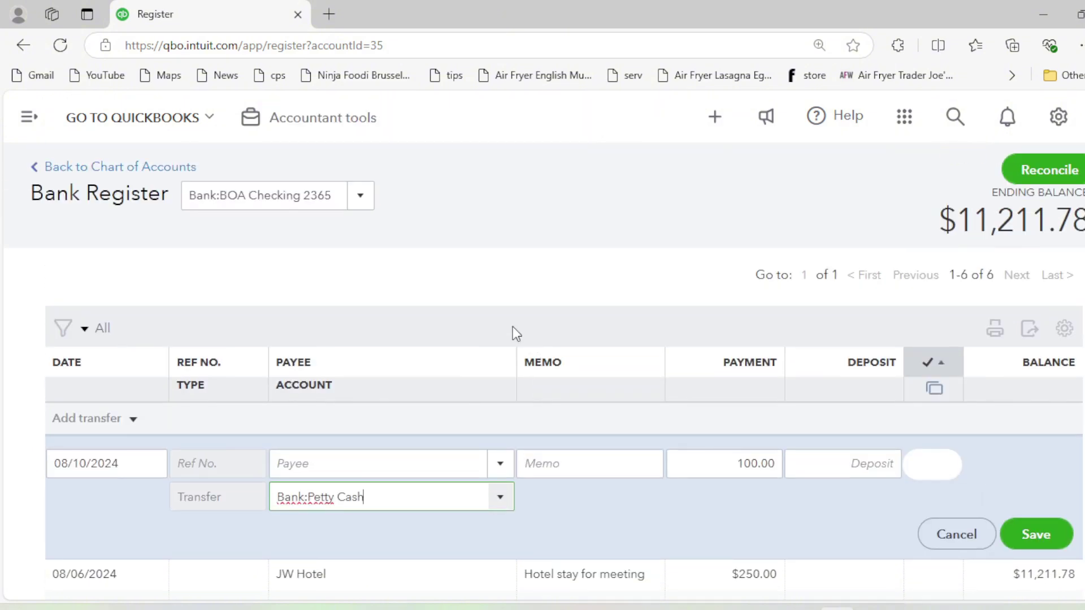
scroll(535, 236, down, 4)
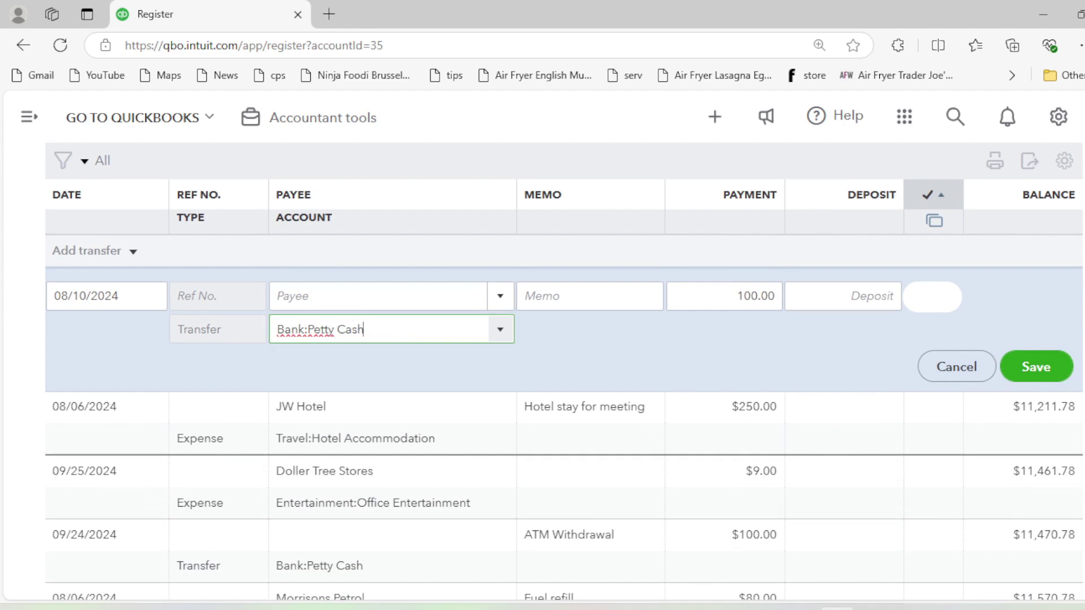
click(1043, 374)
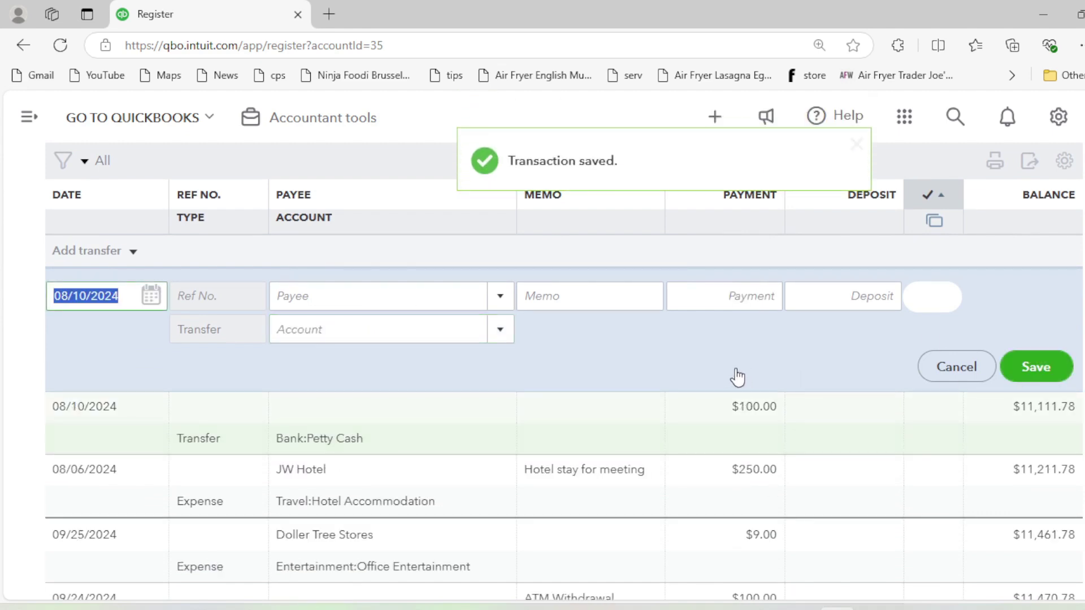
- Return to the chart of accounts and search for "petty" to check the Petty Cash account
scroll(740, 379, down, 2)
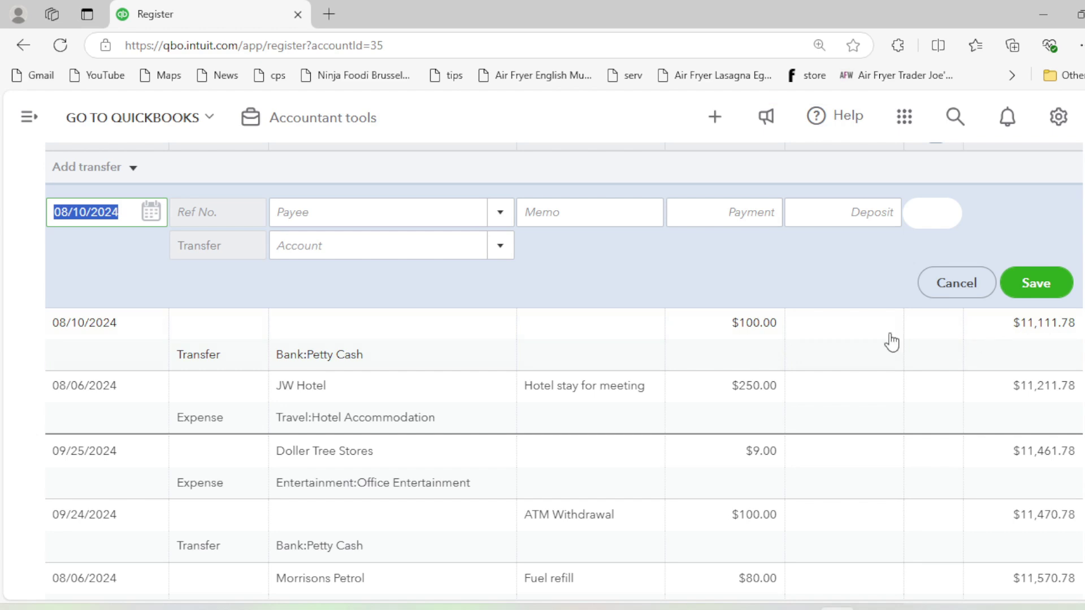
scroll(367, 355, up, 5)
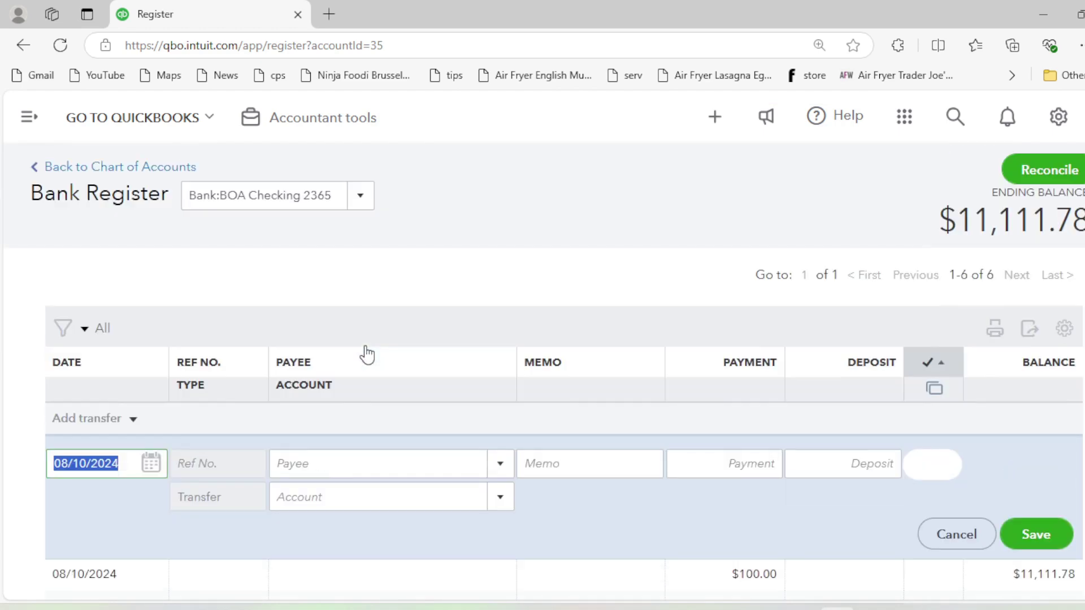
click(62, 169)
scroll(406, 301, down, 1)
double_click(202, 327)
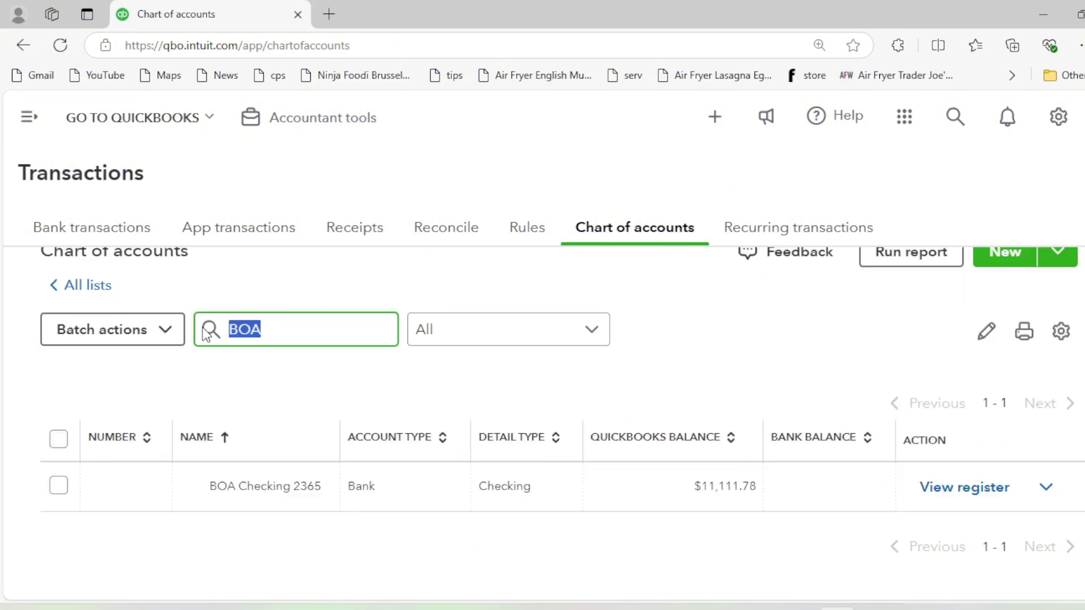
text(petty)
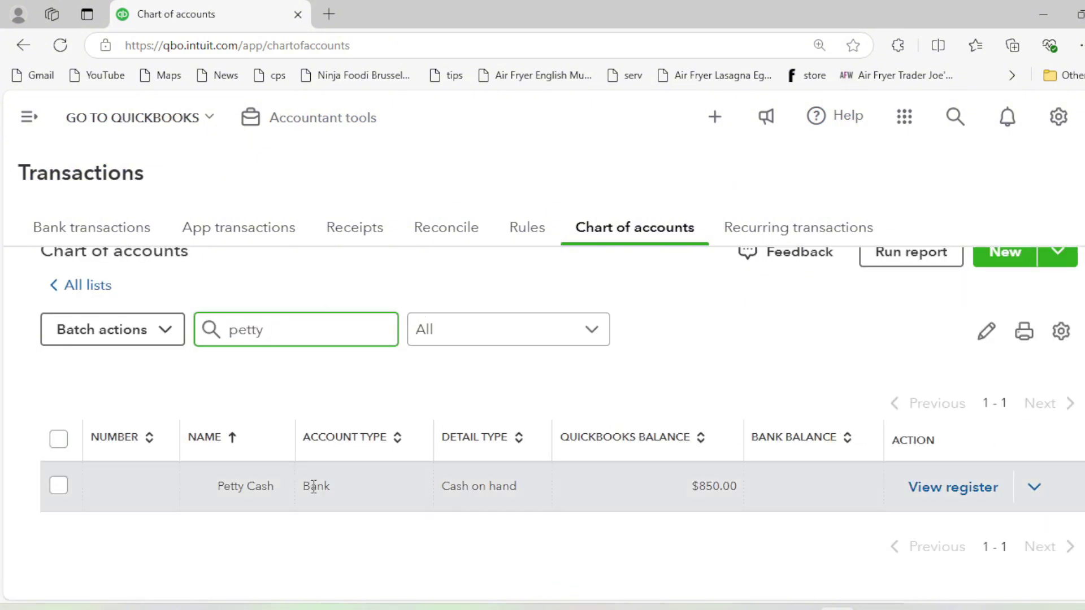
- Open the Petty Cash register, check the 08/10/2024 transfer from BOA Checking, and return to the chart of accounts
click(955, 490)
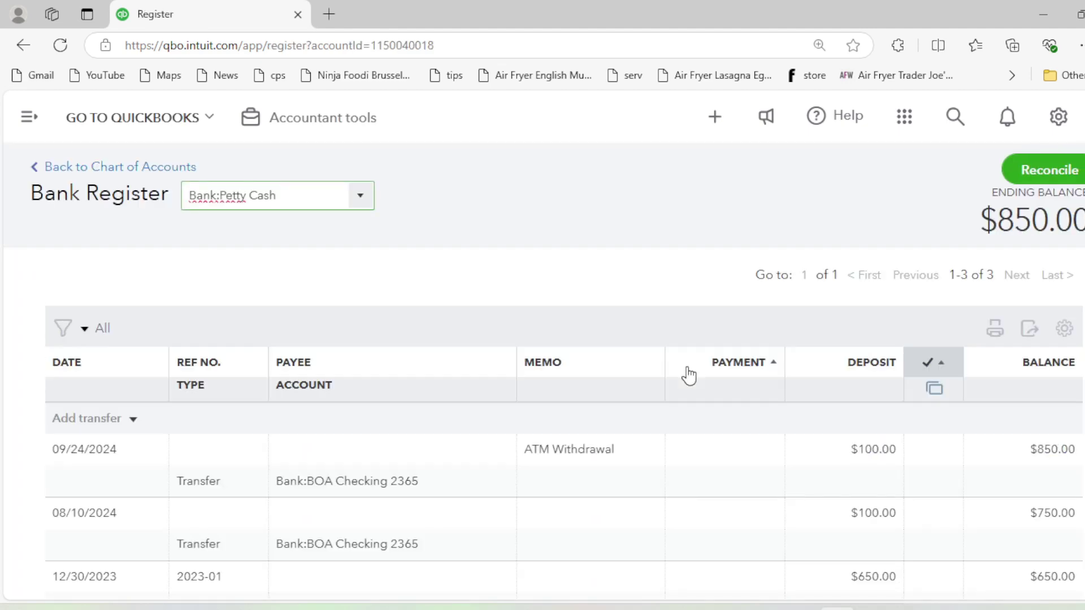
scroll(588, 314, down, 2)
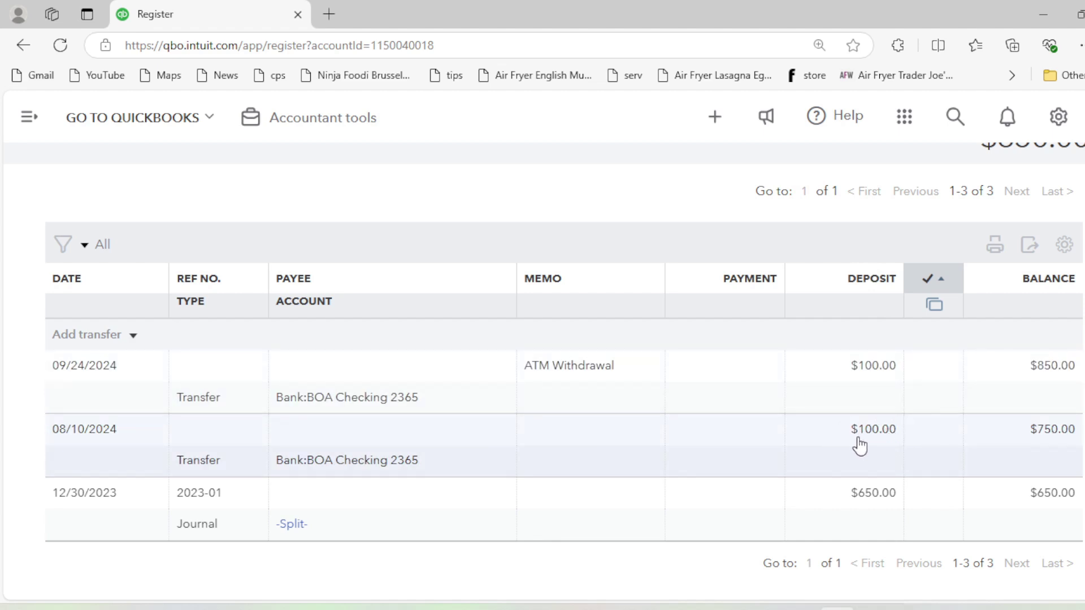
scroll(842, 440, up, 1)
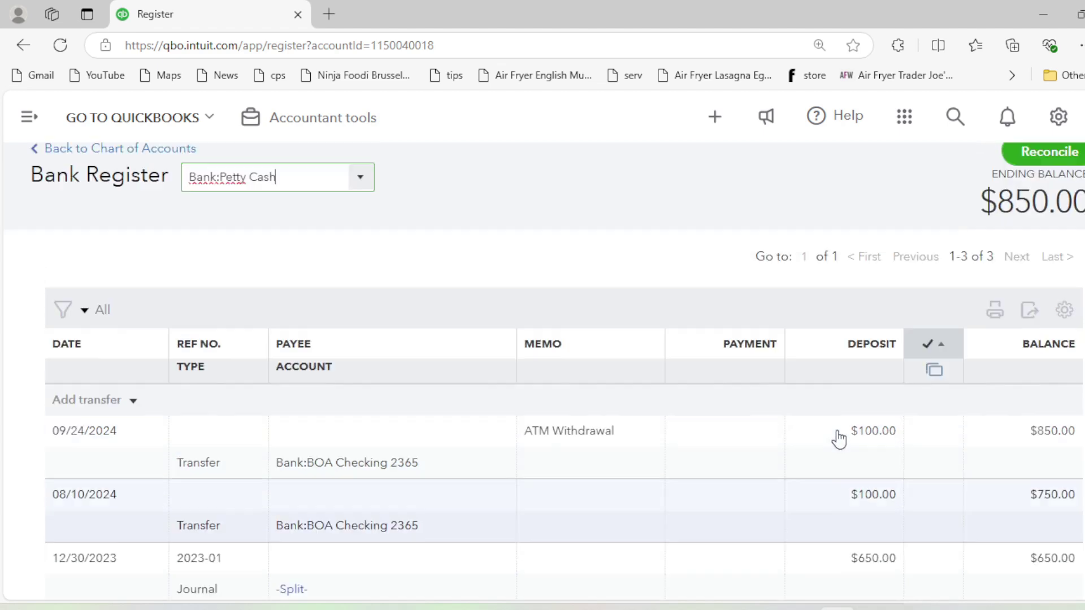
scroll(879, 463, down, 2)
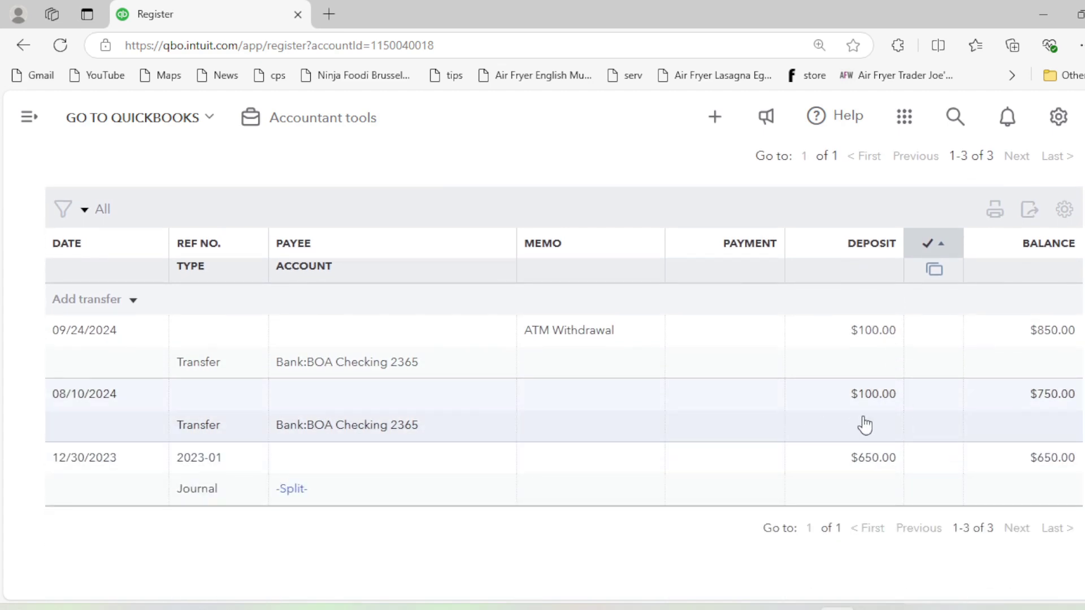
scroll(864, 425, up, 2)
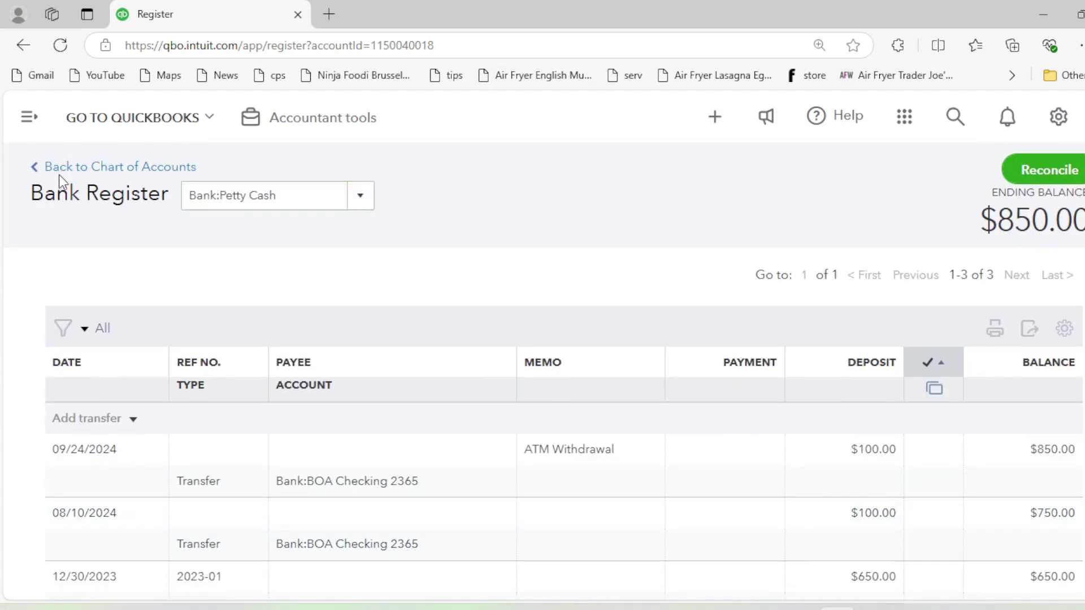
click(59, 169)
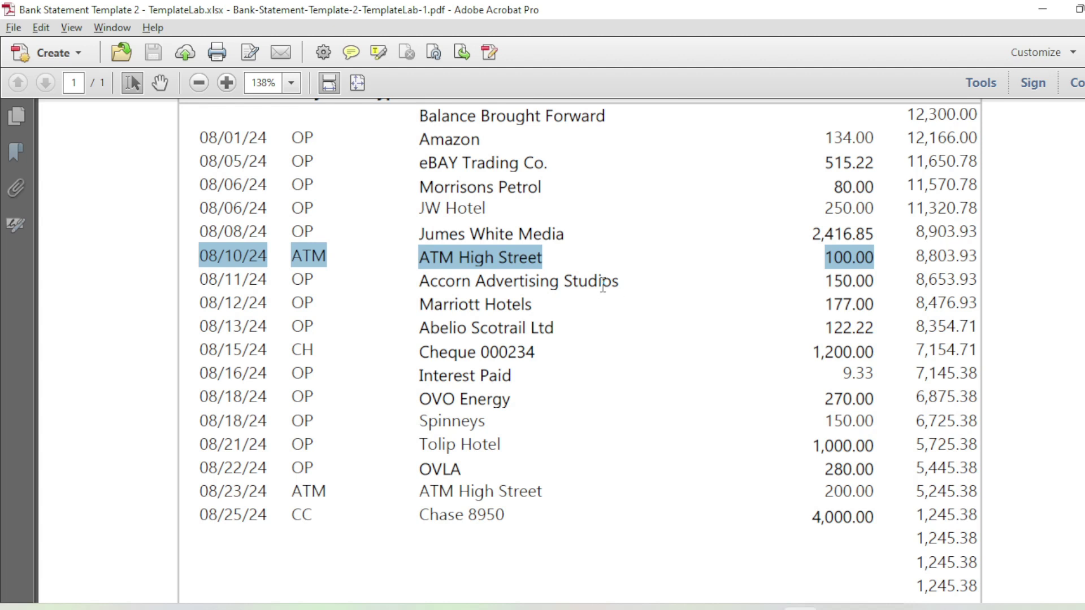
- In the bank statement PDF, examine the date of the Accorn Advertising Studios line
click(430, 277)
drag(208, 279, 262, 280)
click(214, 282)
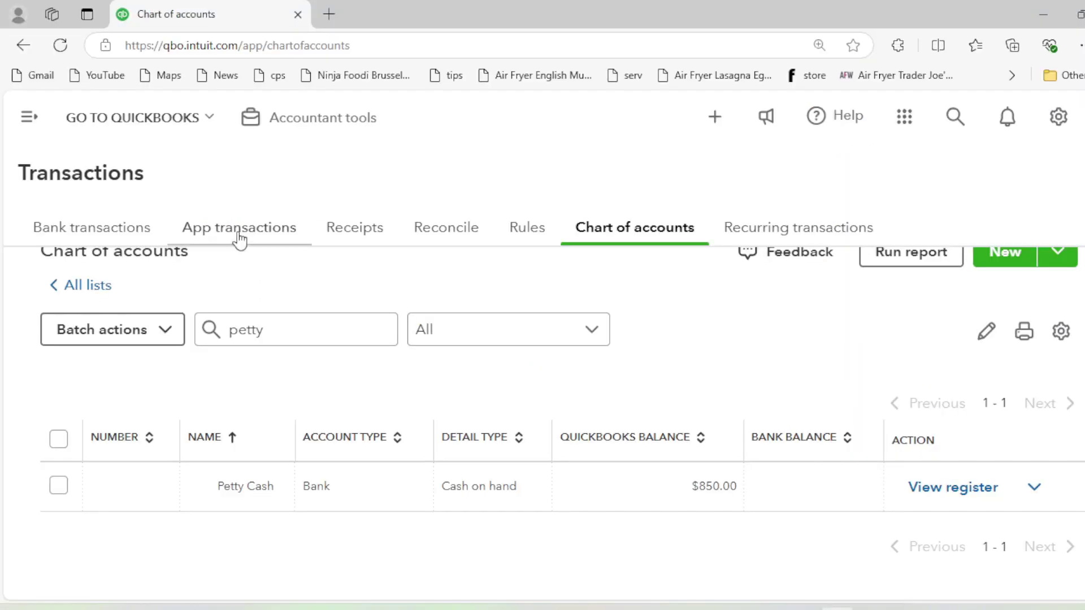
- Back in the QuickBooks chart of accounts, search for "BOA" and open the BOA Checking register
scroll(396, 305, down, 1)
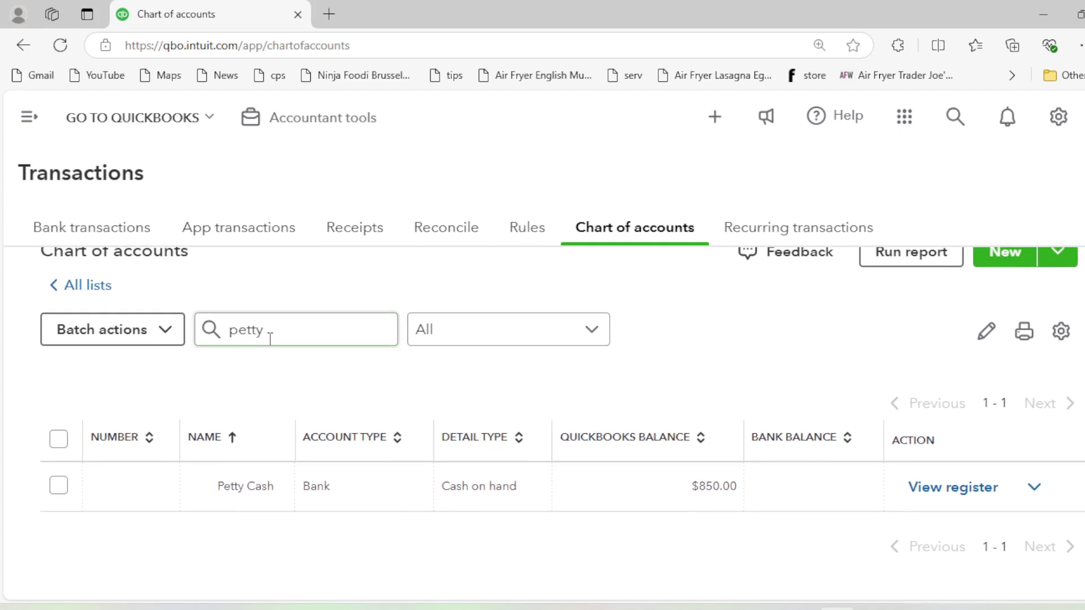
double_click(269, 333)
text(B)
key(Tab)
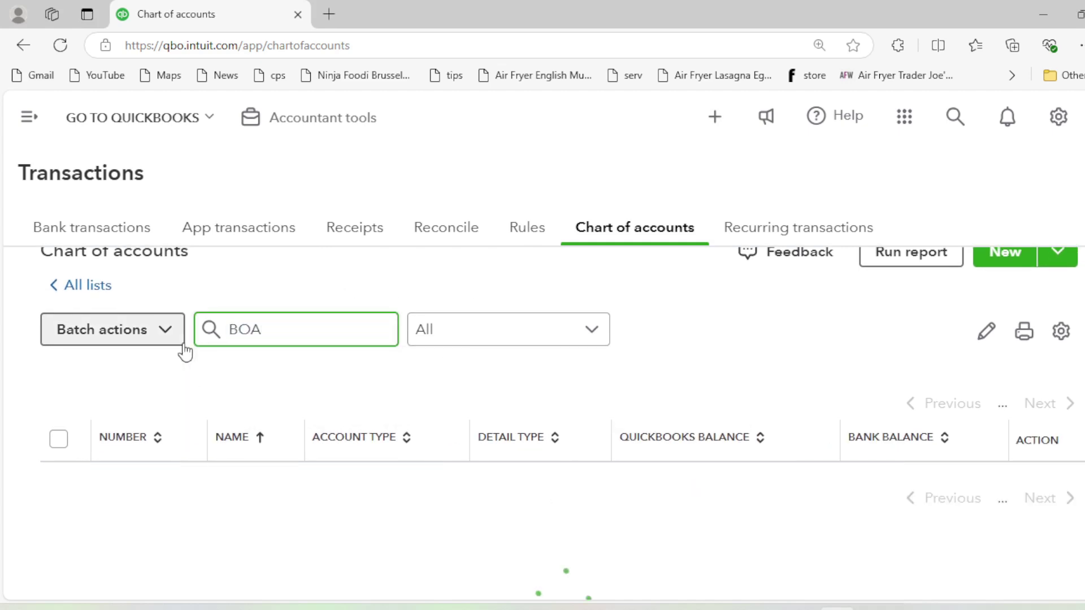
click(996, 496)
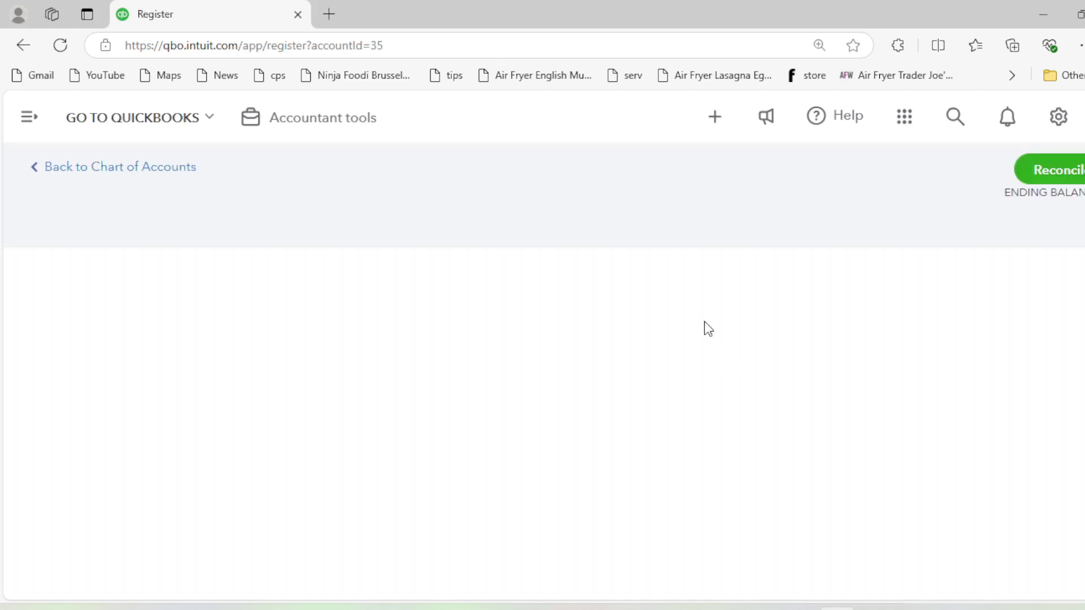
- Start a new expense entry in the register dated 08/11/2024
click(134, 420)
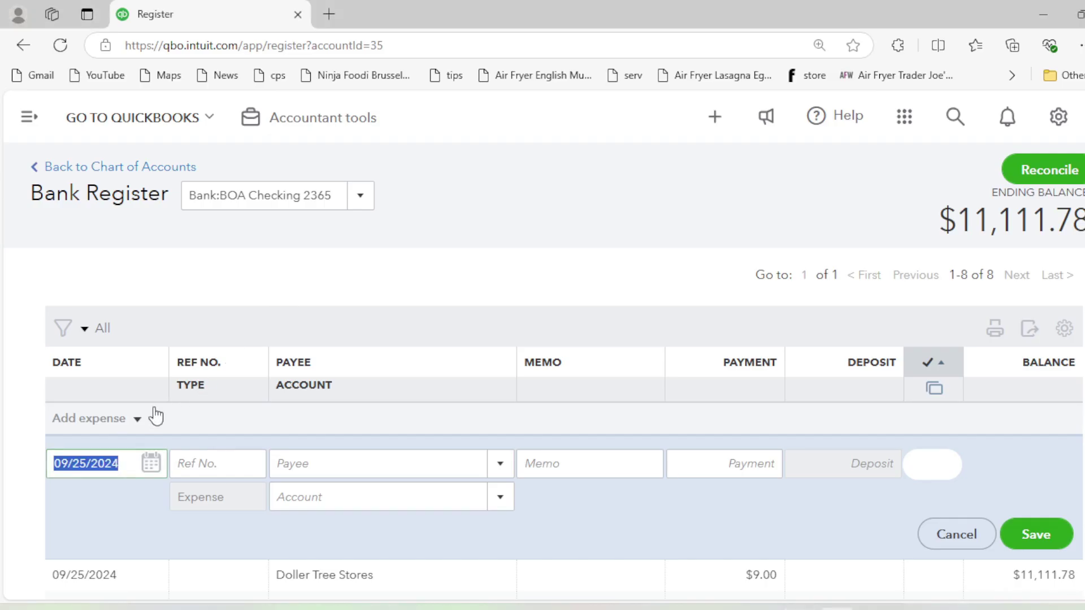
click(151, 463)
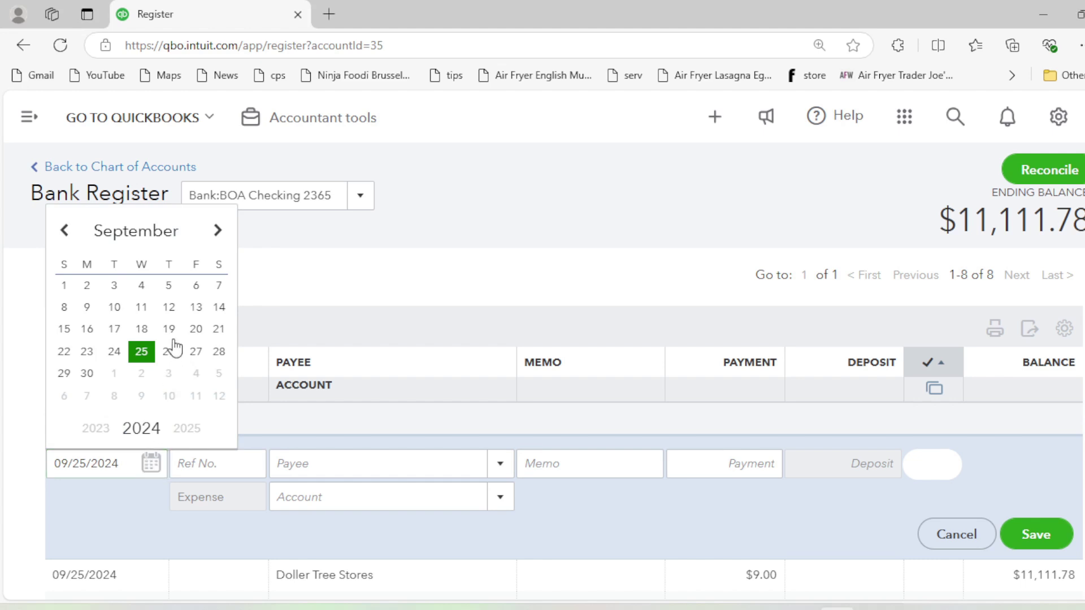
click(64, 230)
click(65, 329)
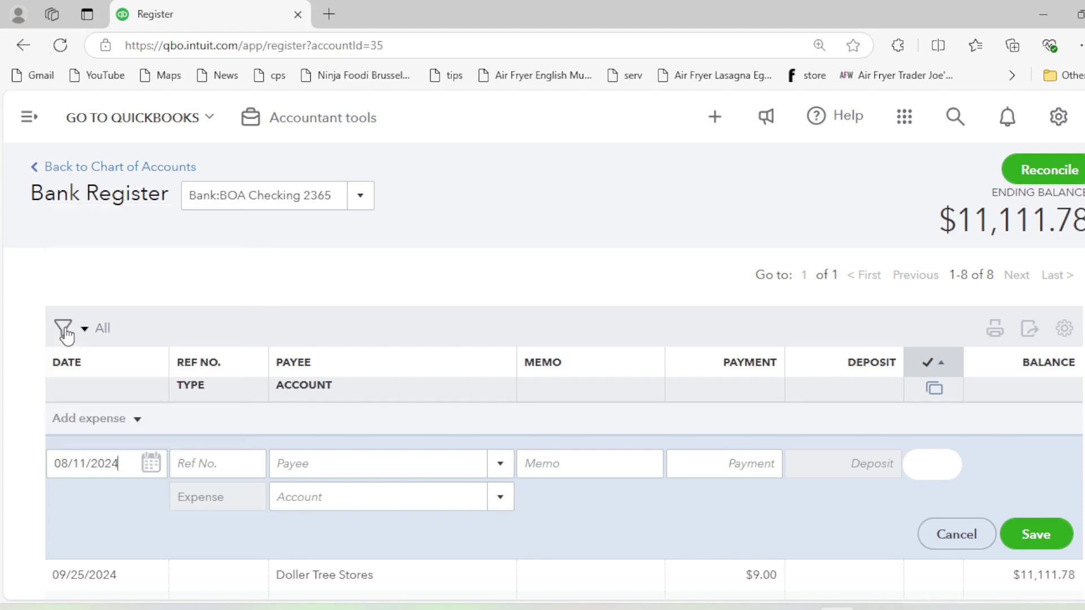
- Copy "Accorn Advertising Studios" from the bank statement into the entry's payee and save it as a new vendor
click(224, 467)
click(333, 465)
key(alt+Tab)
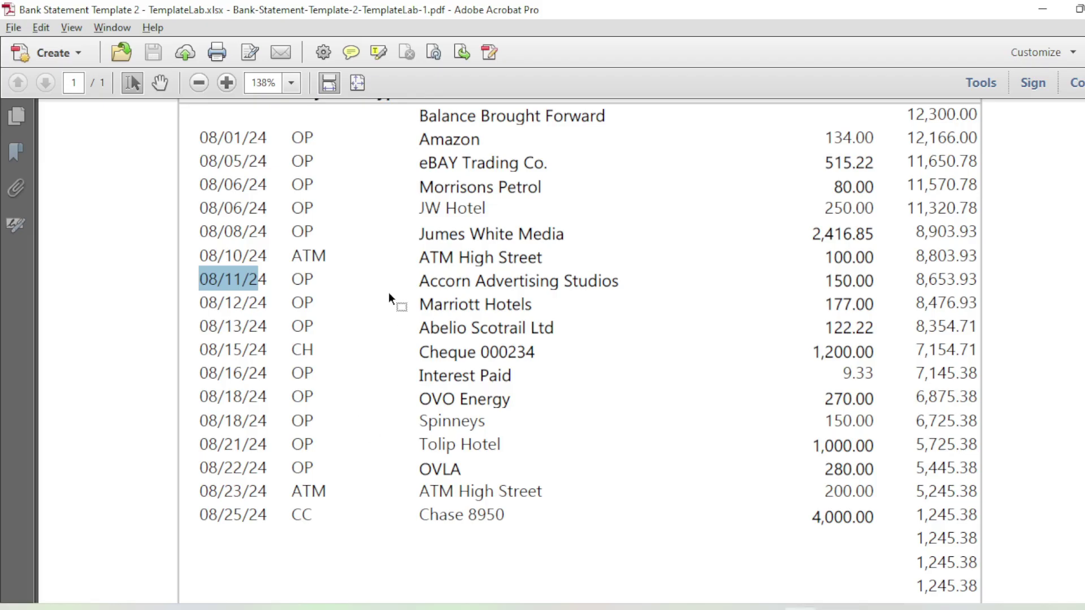
drag(421, 281, 569, 284)
key(ctrl+c)
key(alt+Tab)
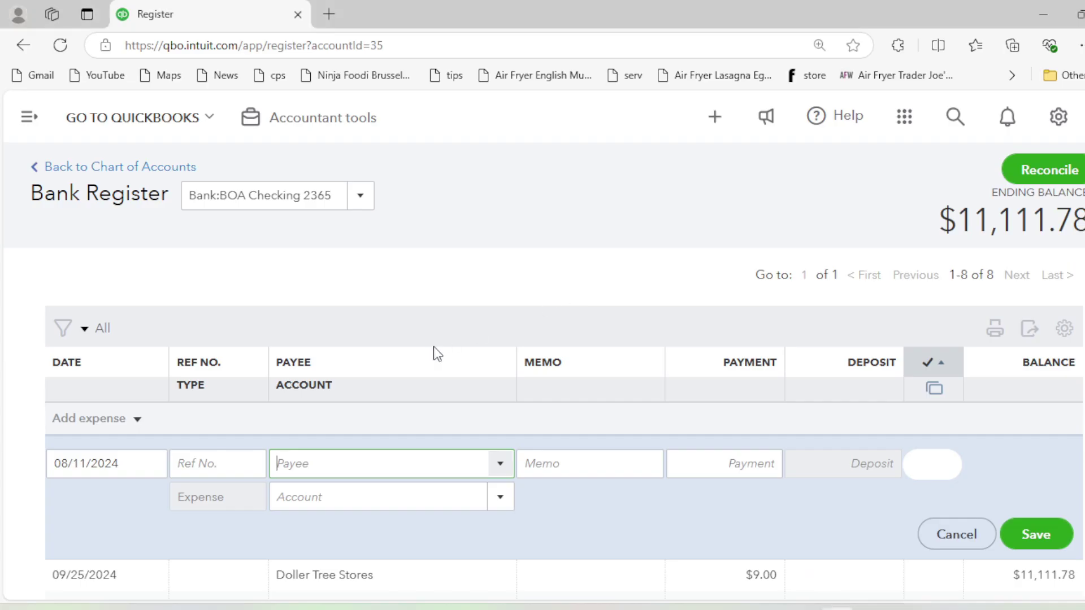
key(ctrl+v)
click(374, 504)
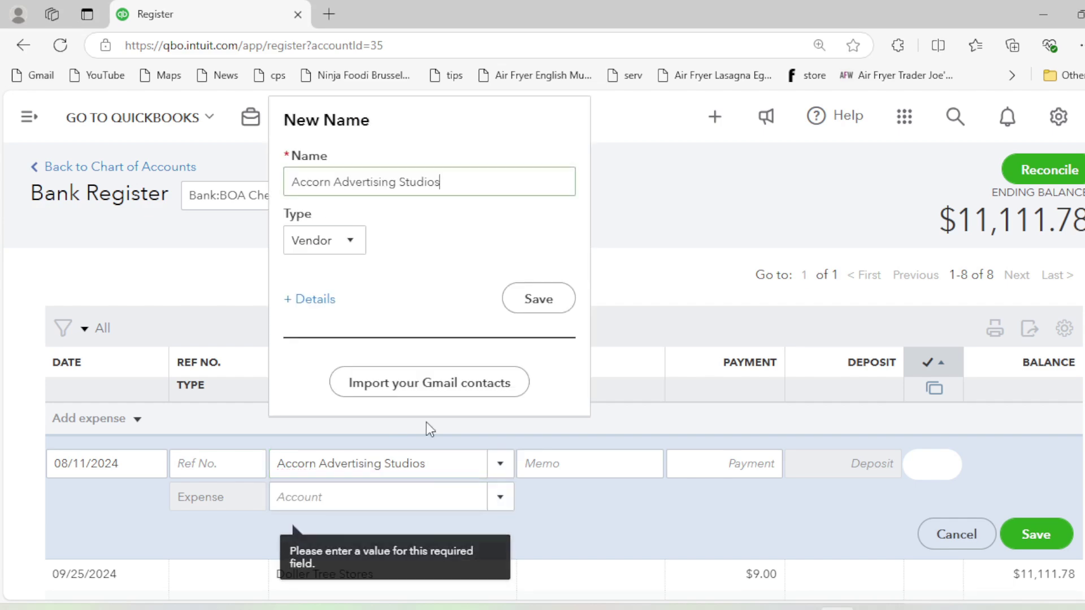
click(538, 298)
- Try Advertisement as the entry's expense account and look through its sub-accounts
key(alt+Tab)
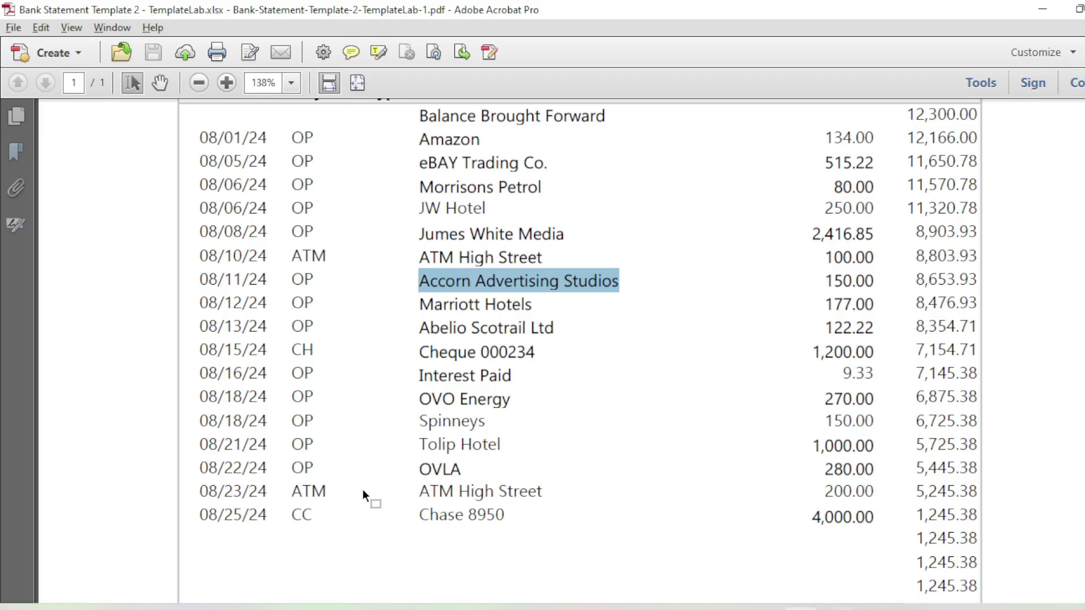
key(alt+Tab)
text(AdVER)
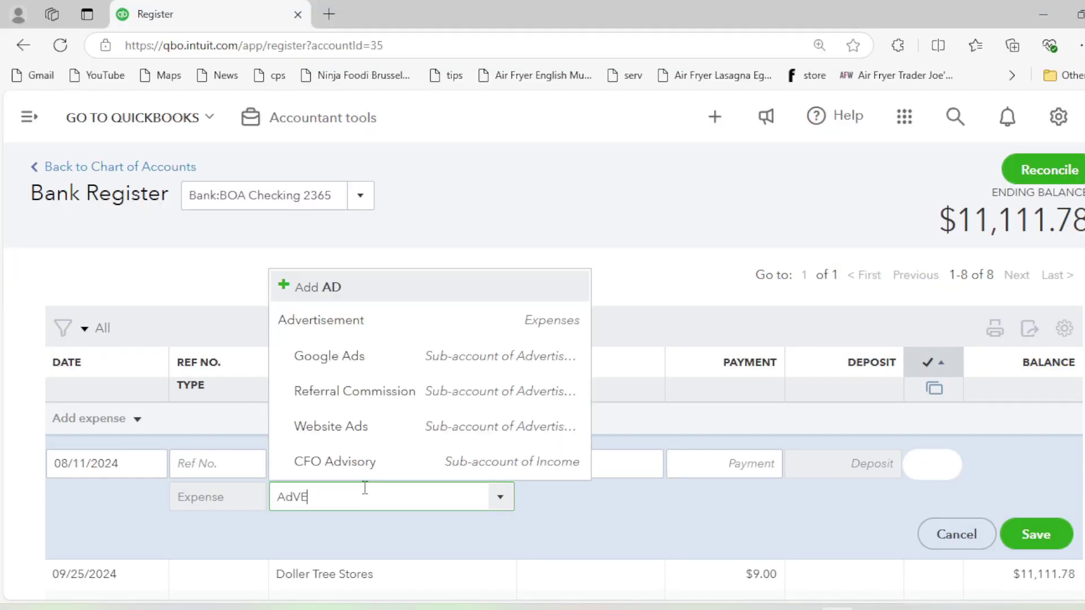
key(alt+Tab)
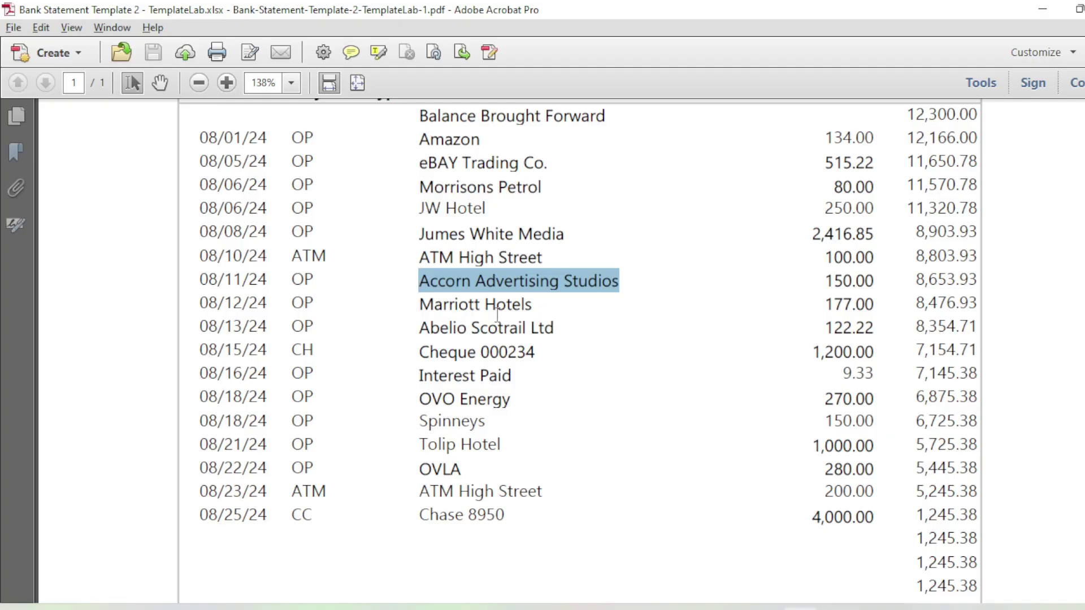
key(alt+Tab)
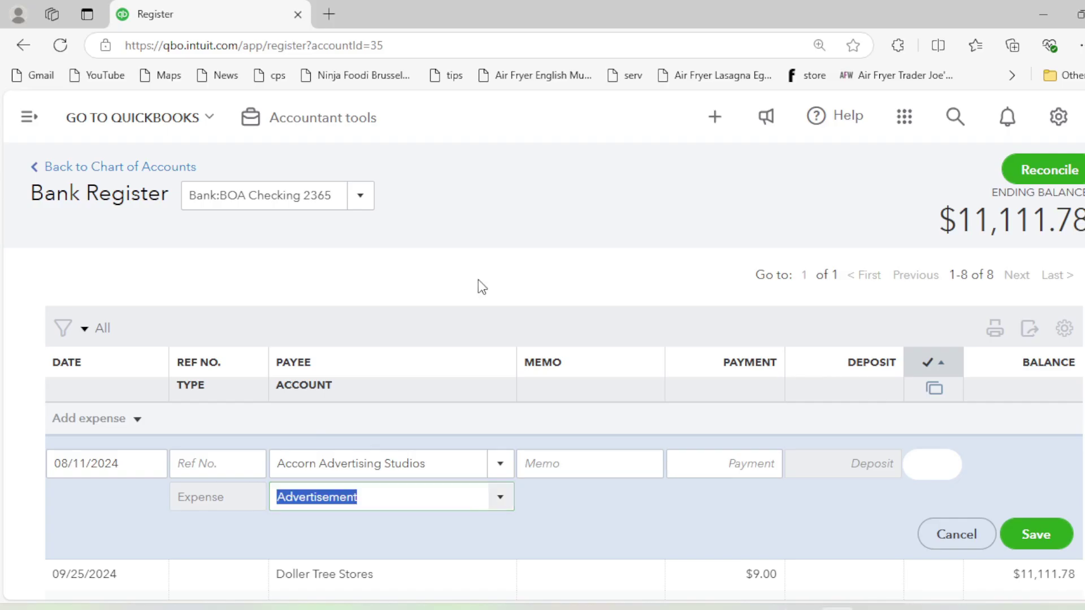
click(509, 507)
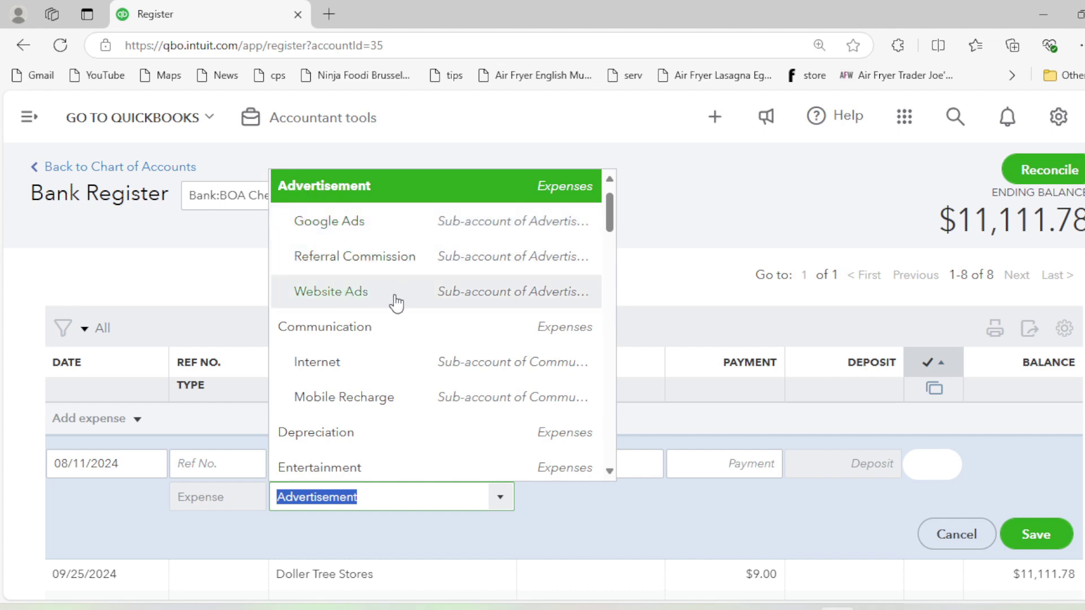
click(487, 495)
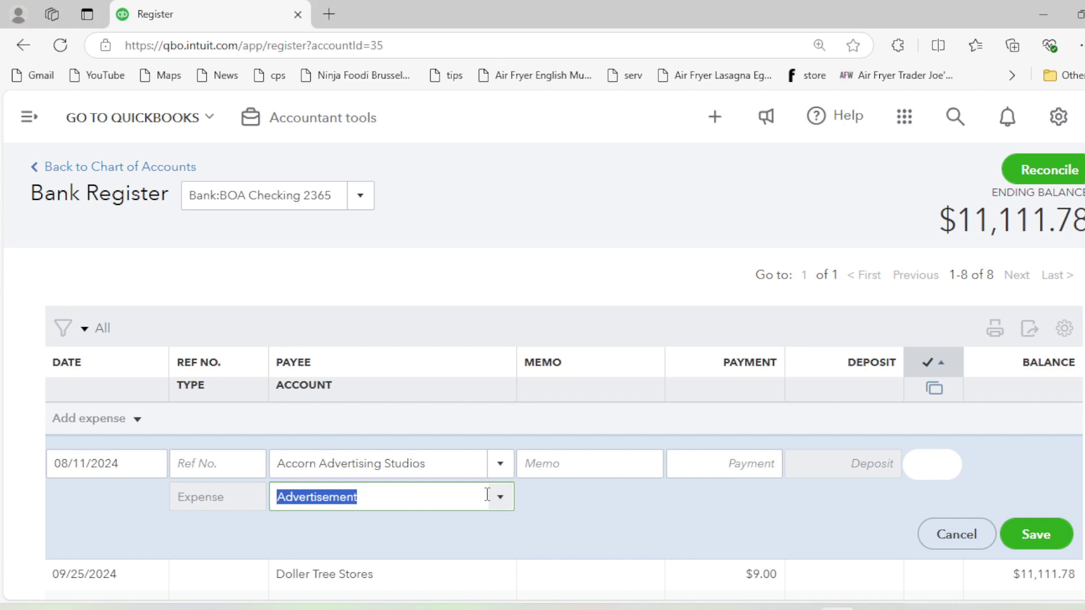
- Enter "Other Advertisement" as the entry's account and start adding it as a new account
text(Other A)
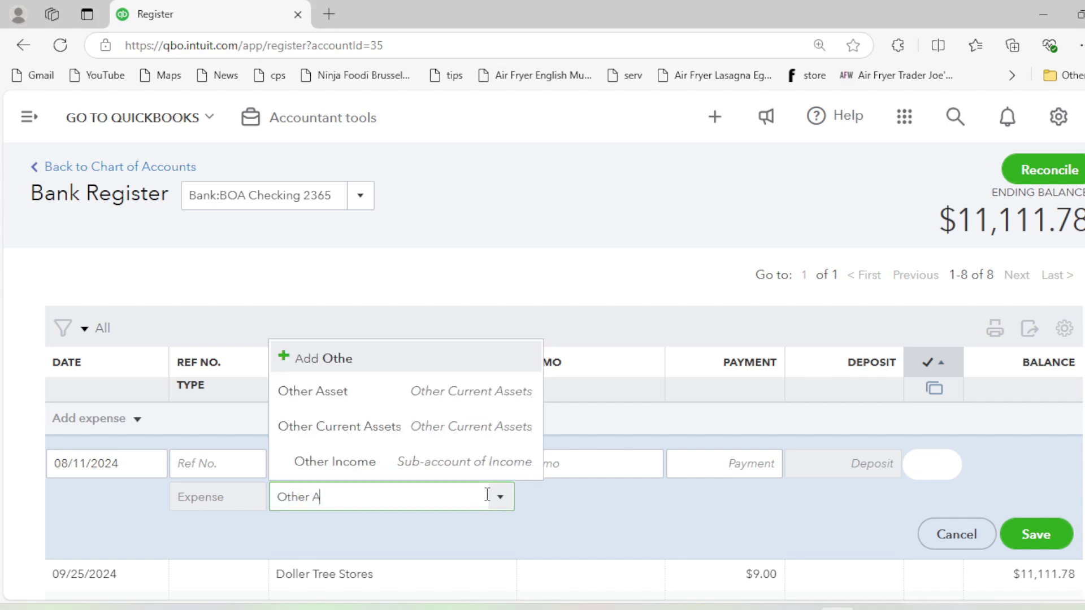
text(dverti)
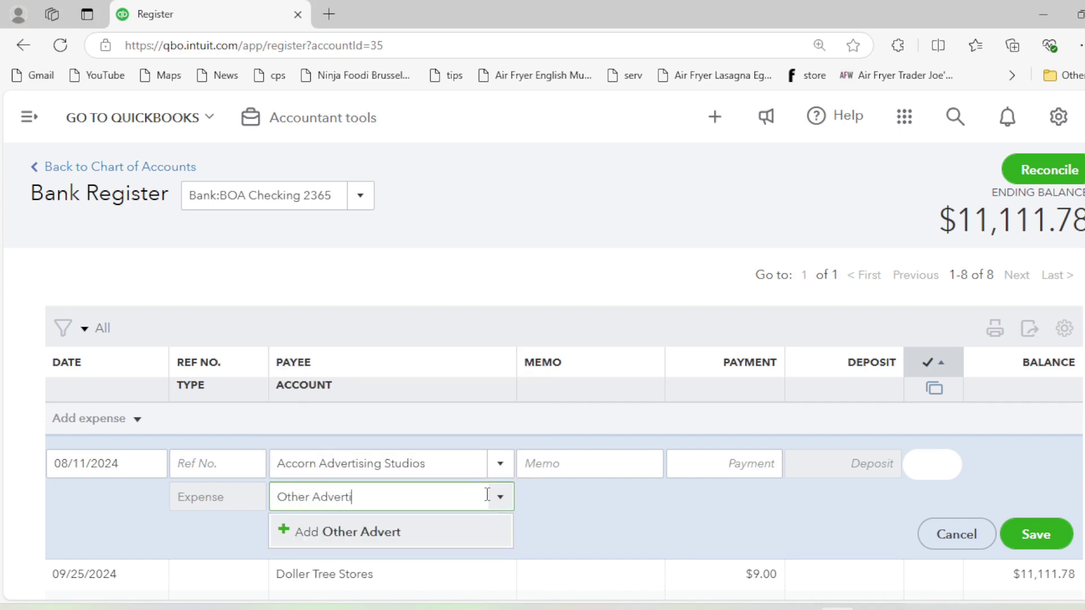
text(sement)
click(419, 534)
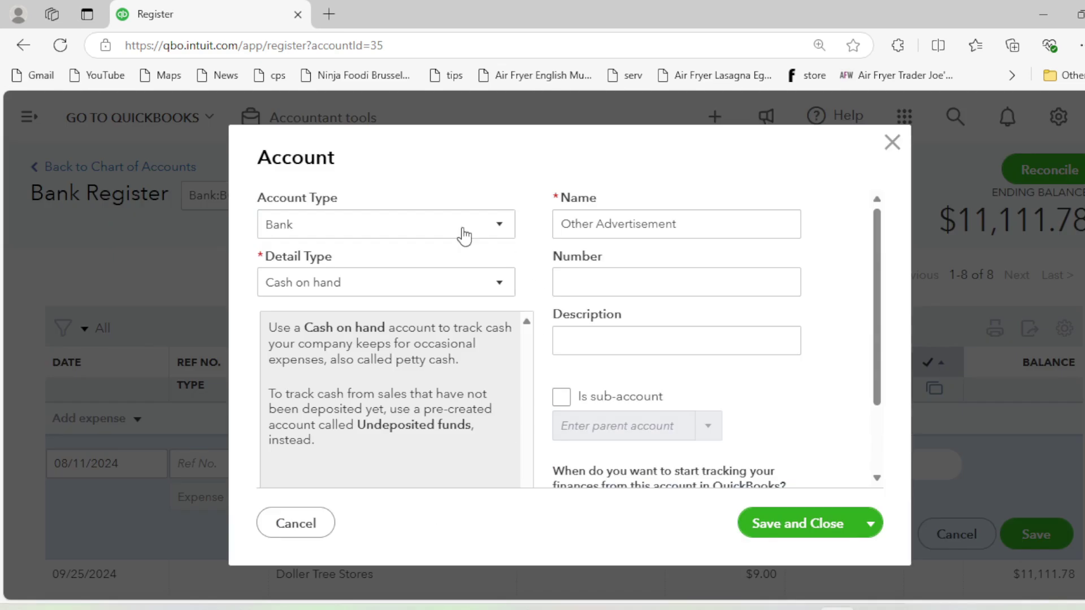
- Set the new account's type to Expenses with the detail type Advertising/Promotional
click(463, 236)
scroll(392, 396, down, 1)
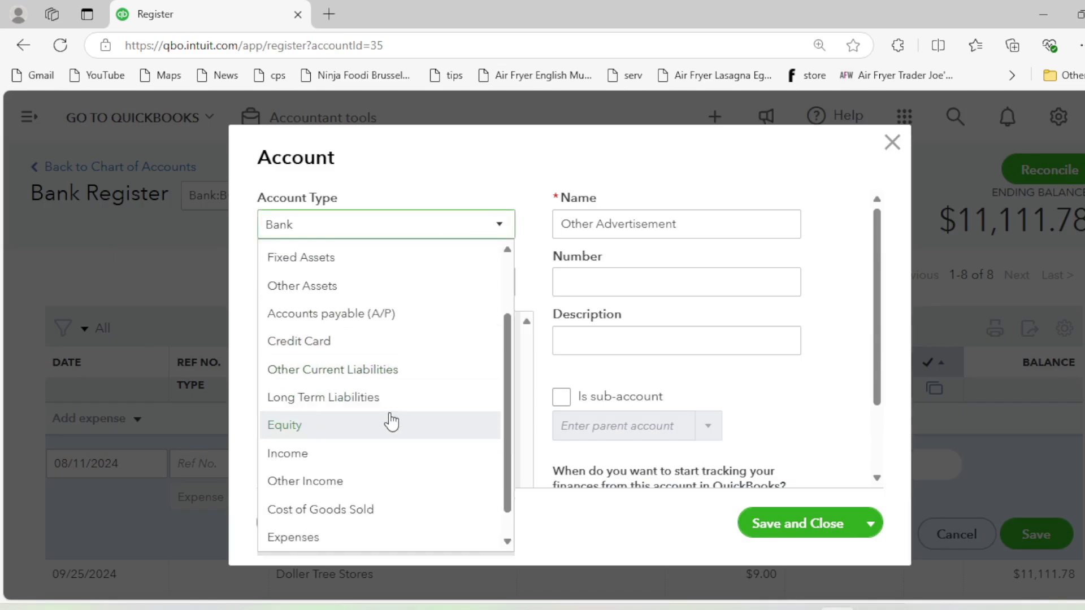
click(349, 509)
click(398, 225)
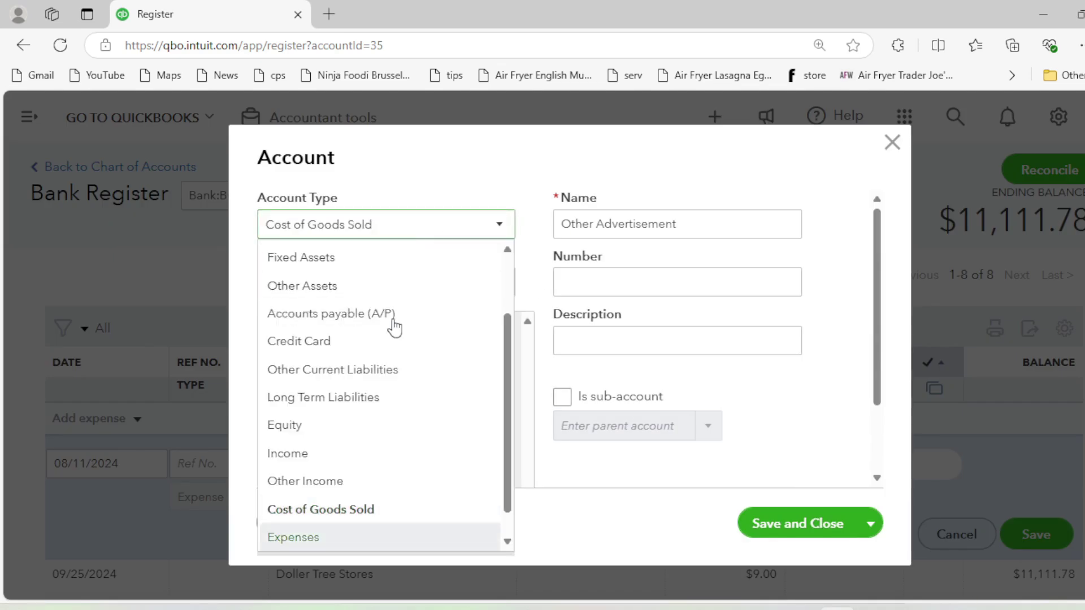
click(354, 538)
click(398, 291)
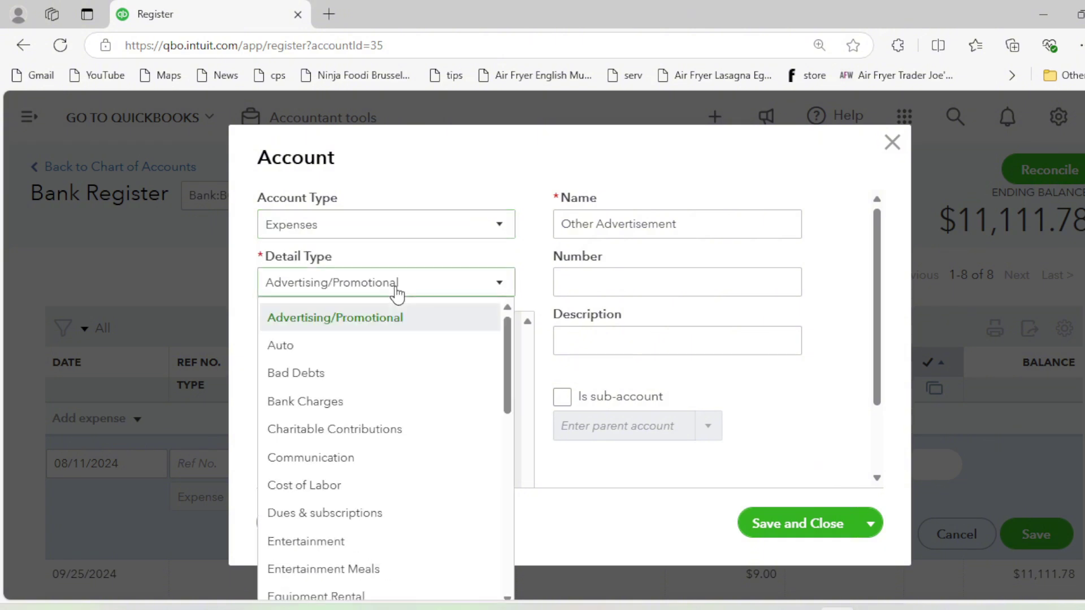
click(397, 291)
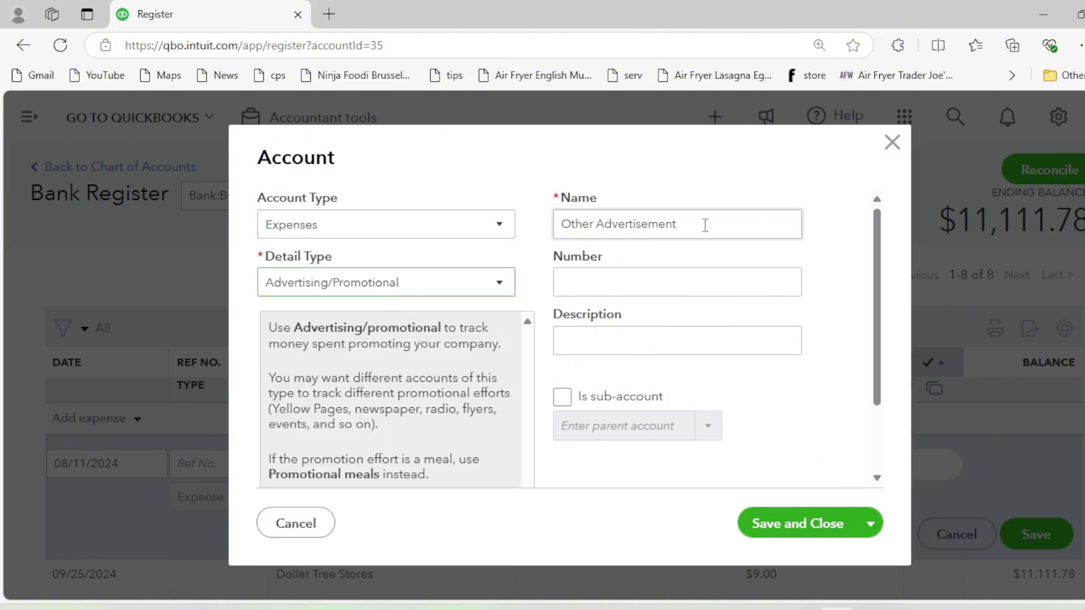
- Make the new account a sub-account of Advertisement and save it into the expense entry
scroll(633, 314, down, 2)
click(563, 303)
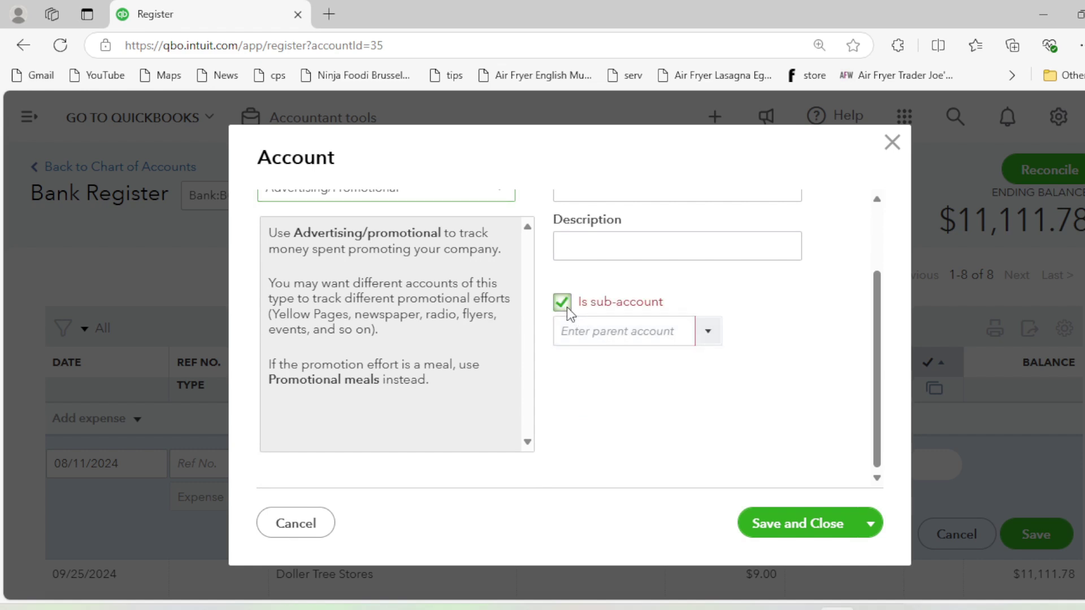
click(705, 341)
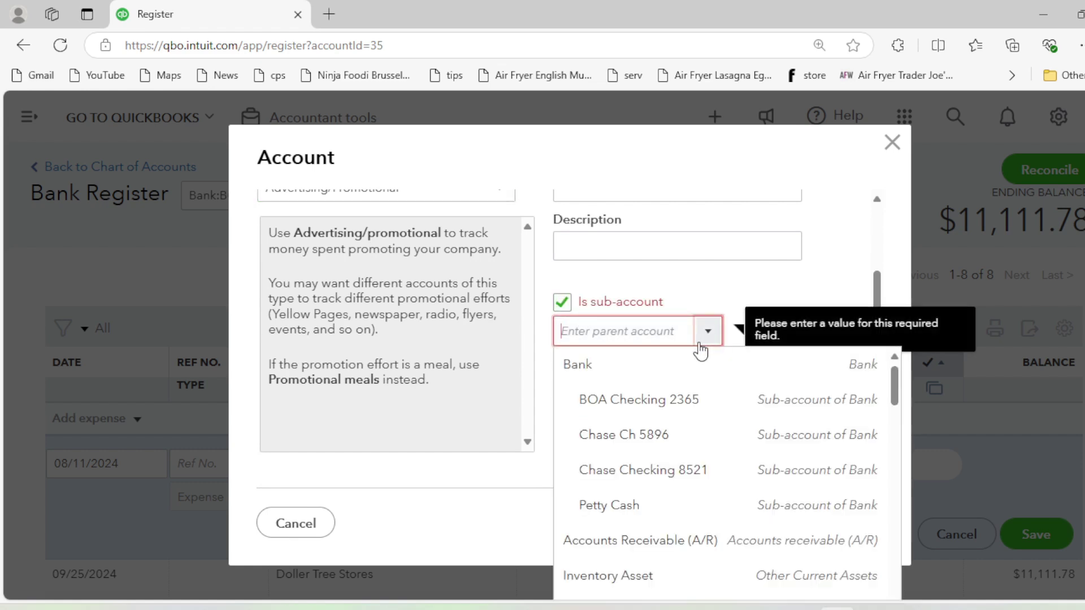
text(ad)
click(617, 400)
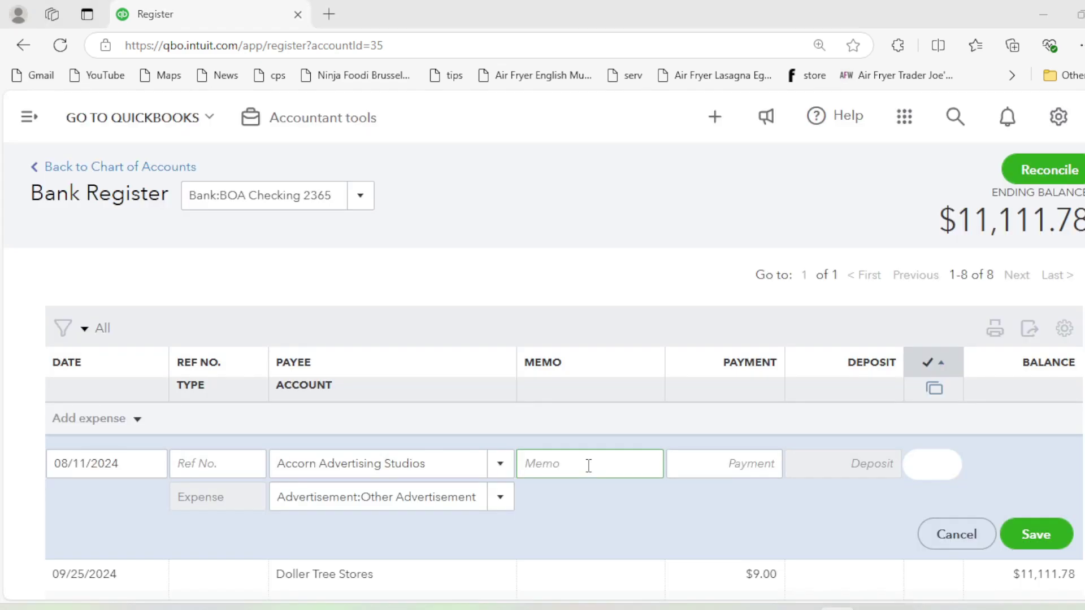
- Check the bank statement line again and enter the memo "Editing of our video ads" for the expense
key(alt+Tab)
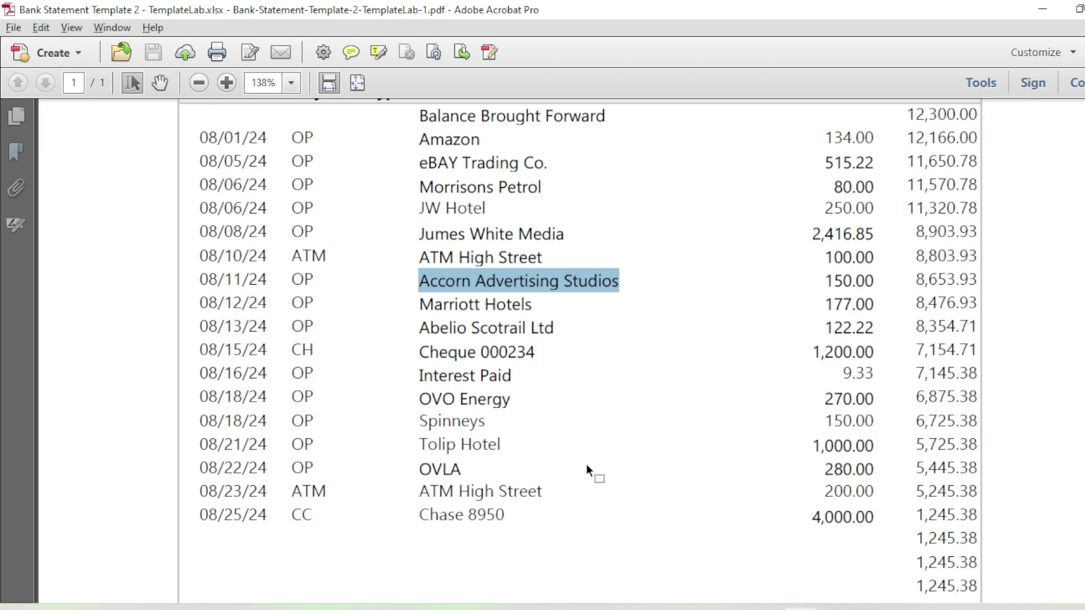
key(alt+Tab)
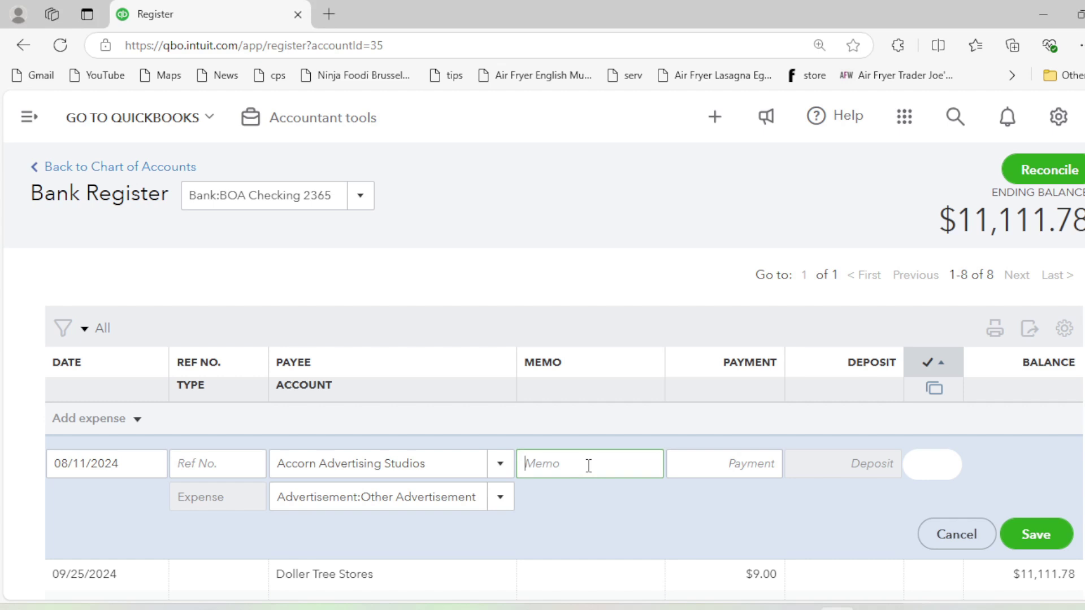
text(Editing of our vedio ads)
key(Tab)
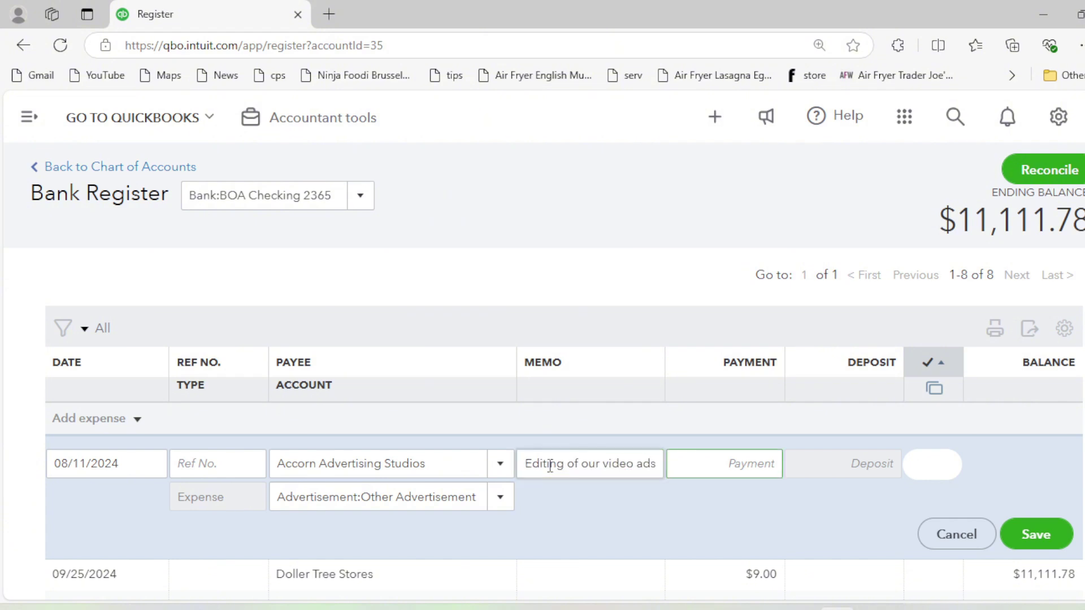
- Set the Accorn Advertising Studios expense's payment to 150.00, checking it against the bank statement, and save the entry
drag(525, 464, 668, 456)
click(604, 463)
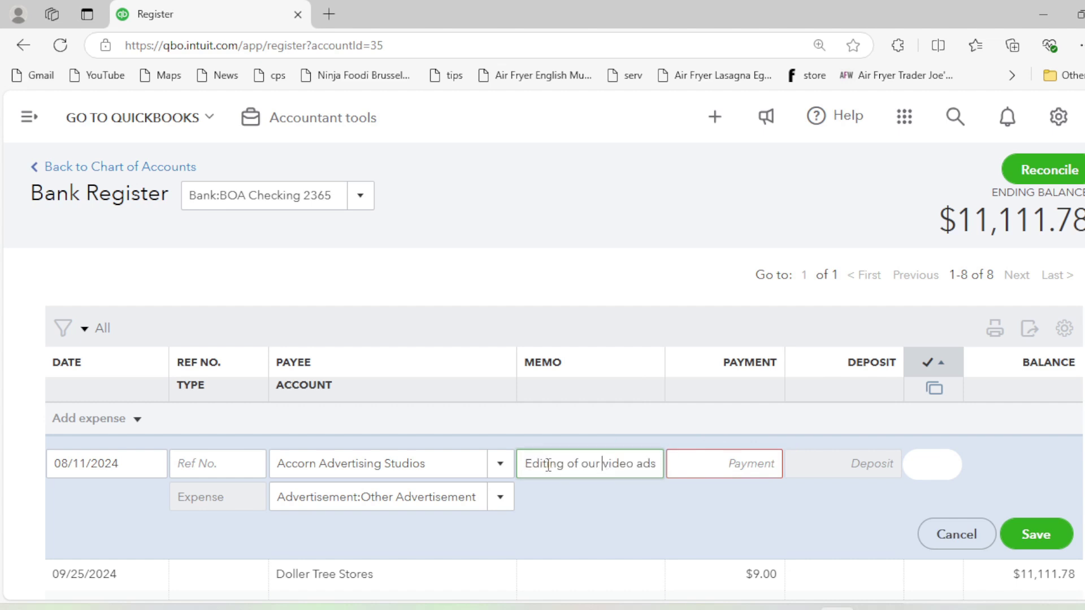
drag(526, 465, 674, 463)
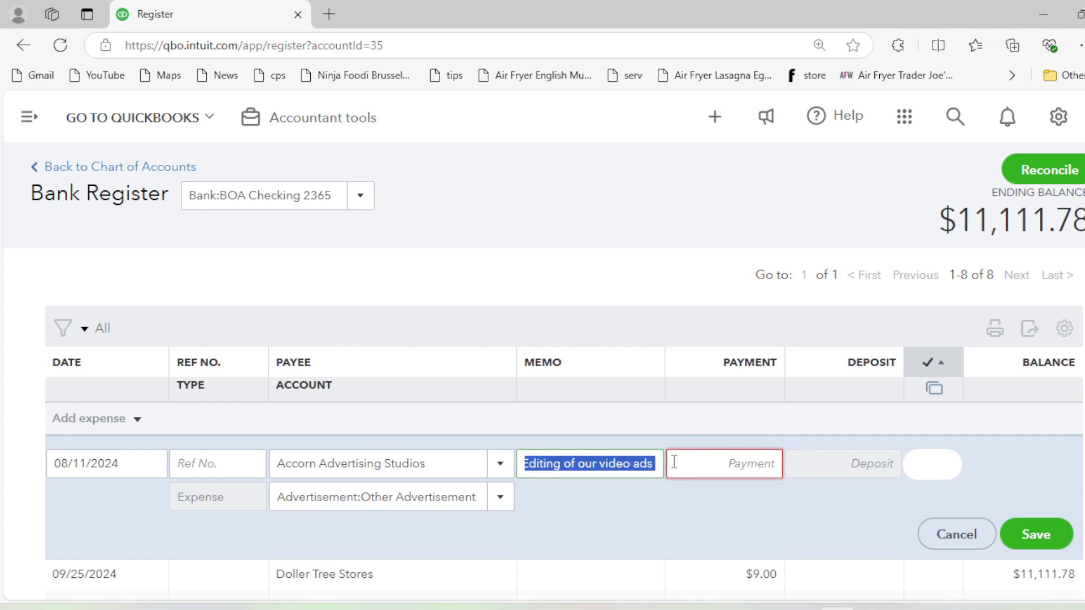
click(694, 461)
key(alt+Tab)
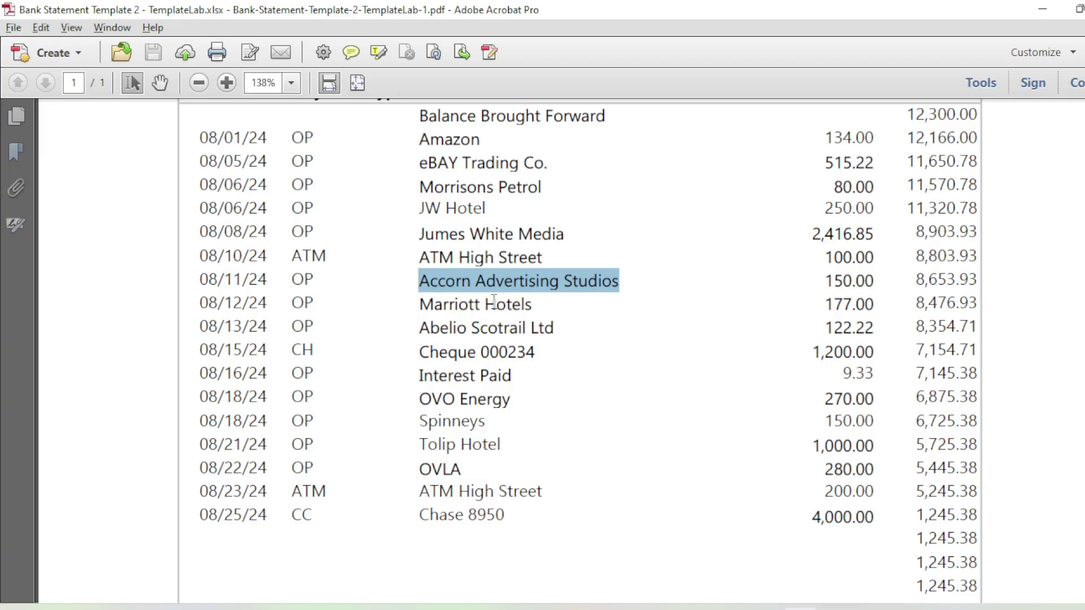
key(alt+Tab)
text(150.00)
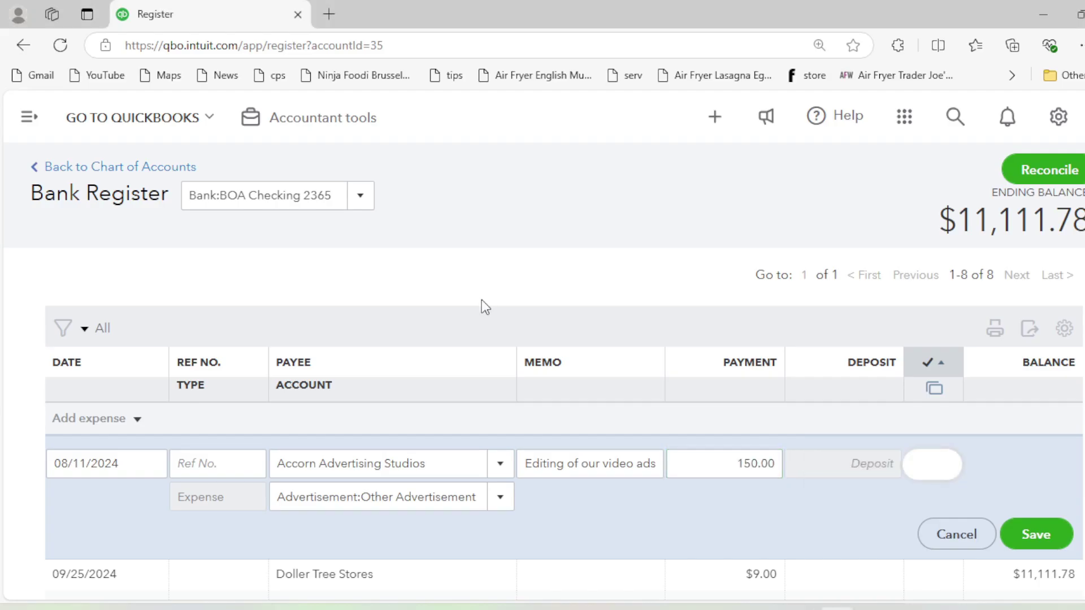
key(alt+Tab)
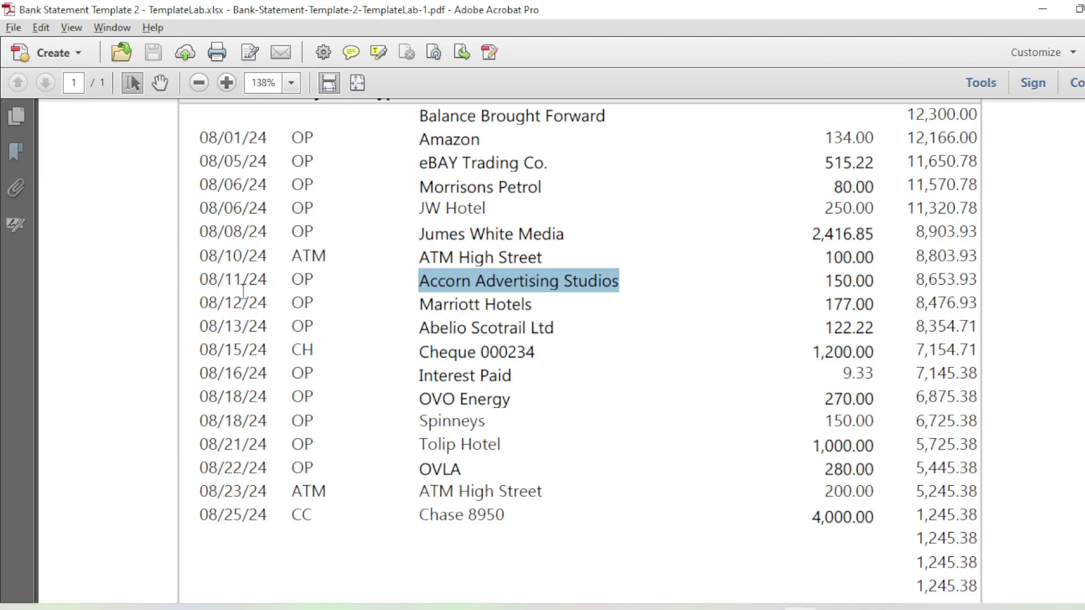
key(alt+Tab)
click(1034, 537)
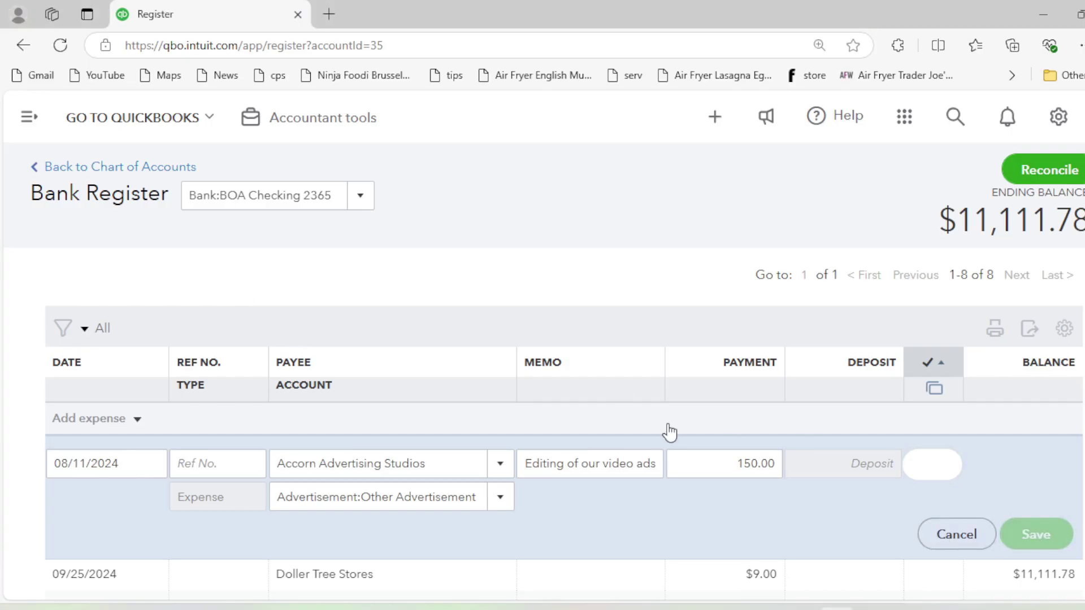
- Enter the bank statement's Marriott Hotels line as an expense dated 08/12/2024, with Hotel Accommodation under Travel as the account
key(alt+Tab)
scroll(424, 278, down, 1)
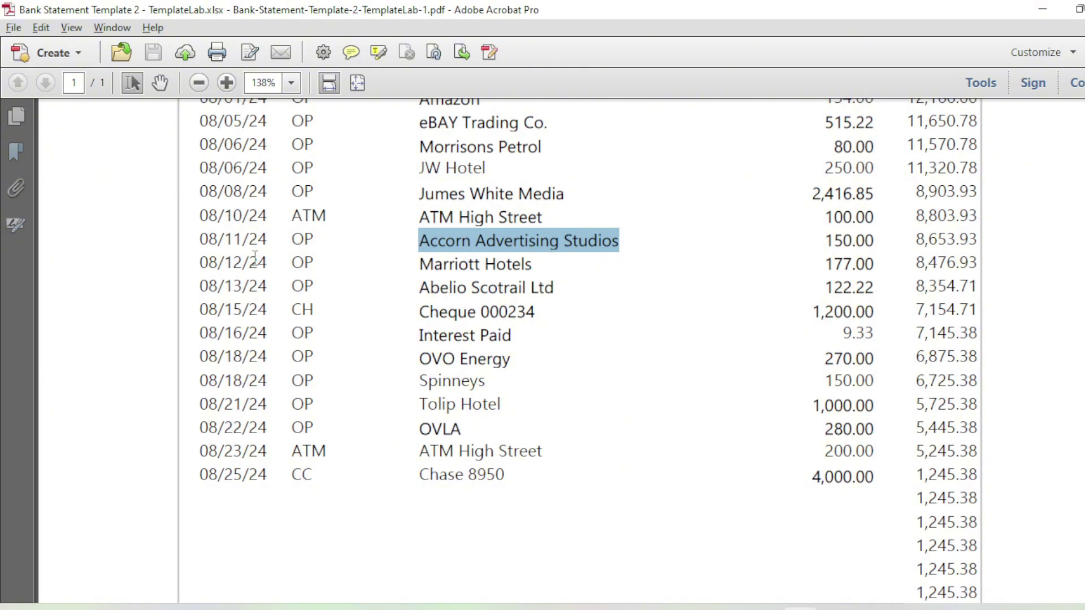
drag(198, 261, 268, 264)
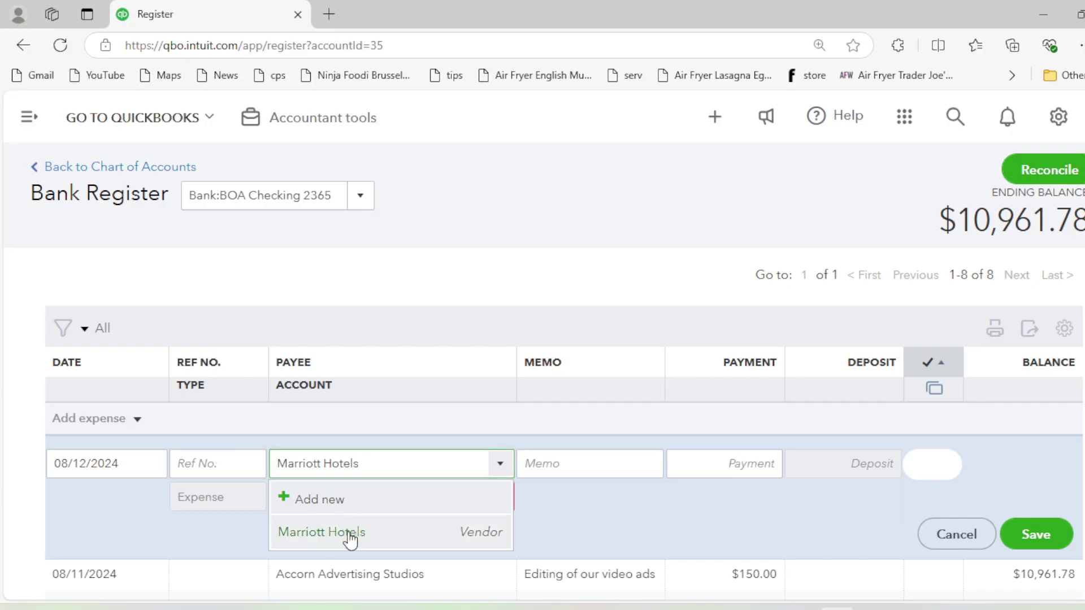
click(351, 535)
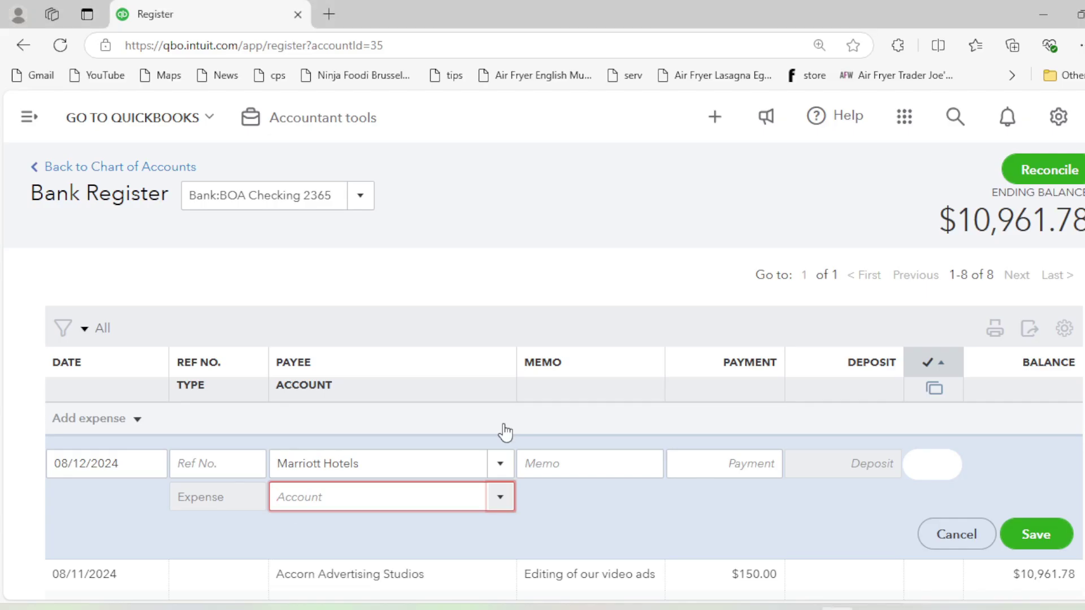
text(hotel Accommodation)
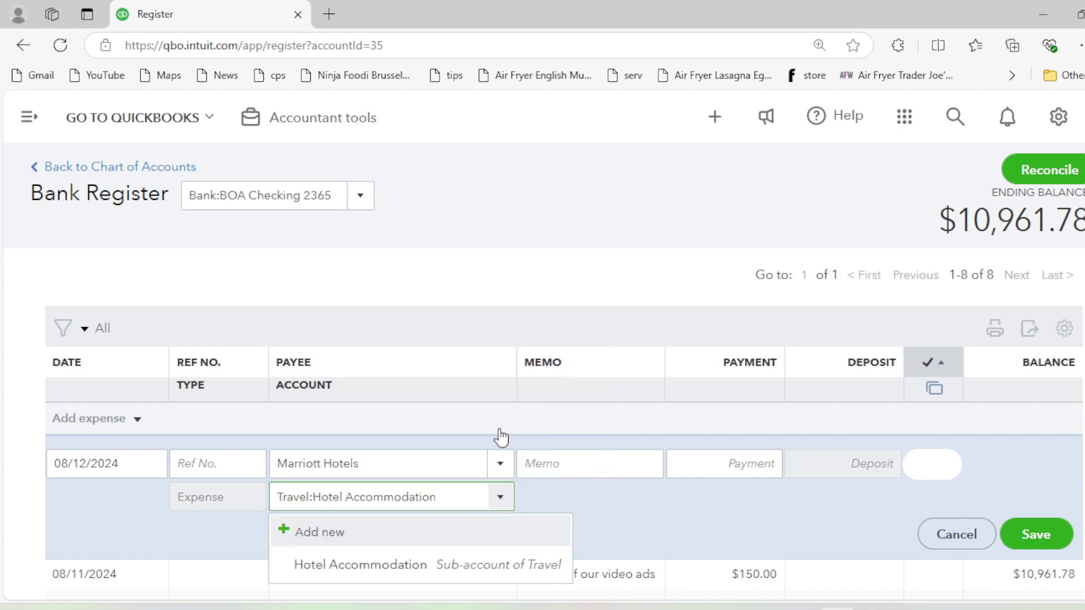
click(496, 563)
- Leave the memo empty, set the Marriott Hotels payment to 177.00 from the bank statement, and save the expense
click(576, 469)
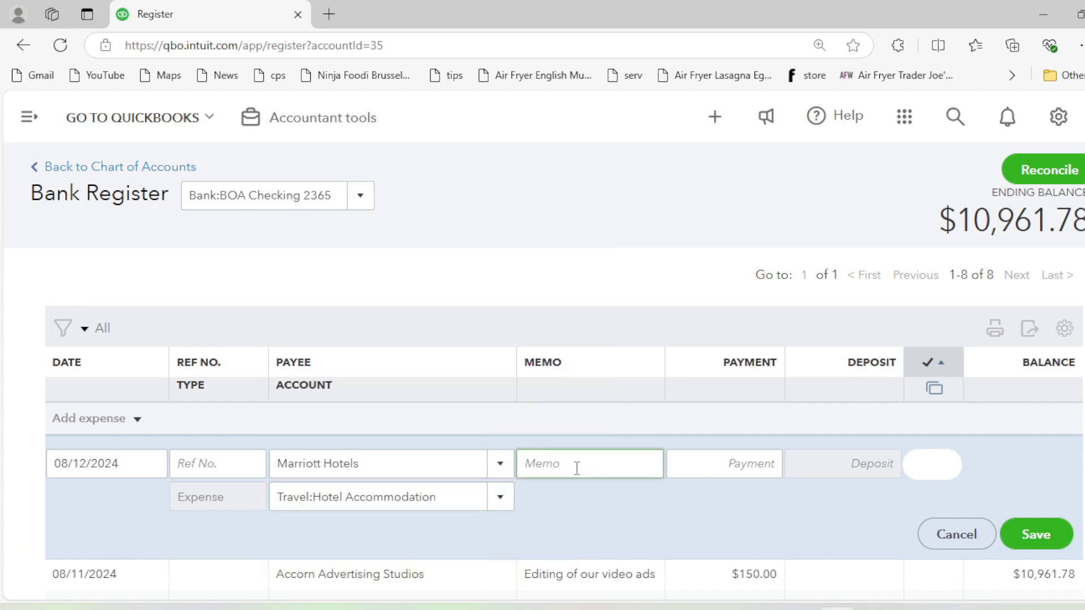
key(Tab)
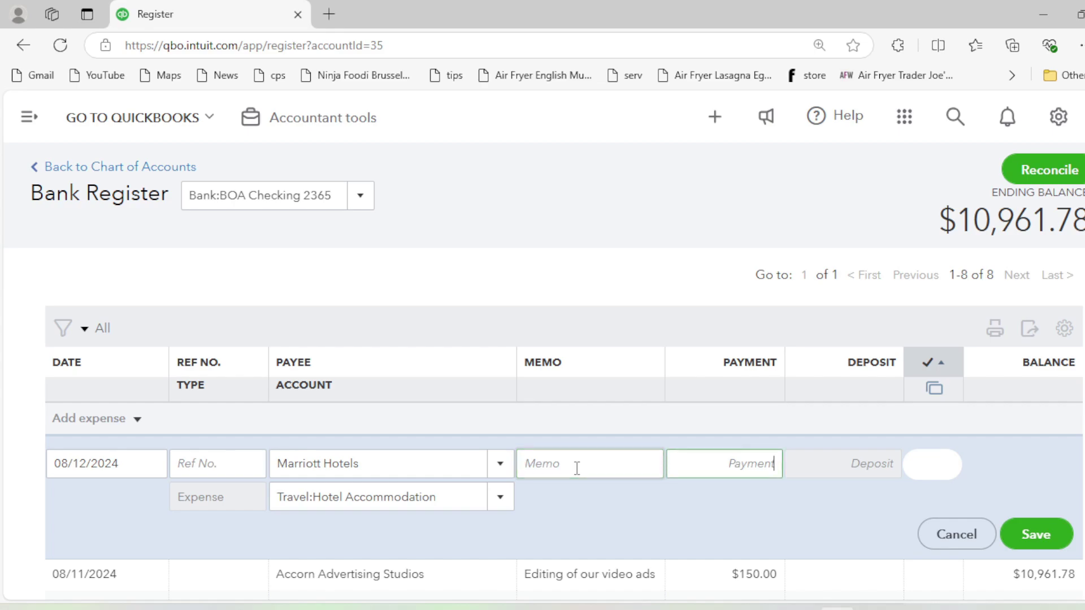
key(alt+Tab)
key(alt+Tab)
text(177.00)
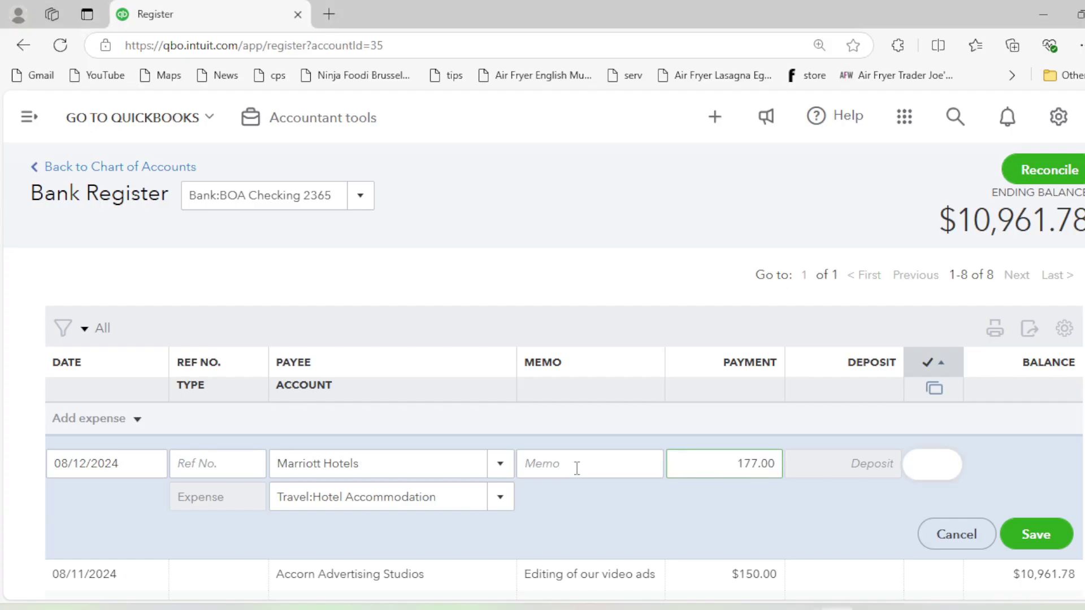
key(alt+Tab)
key(alt+Tab)
key(alt+Tab)
key(alt+Tab)
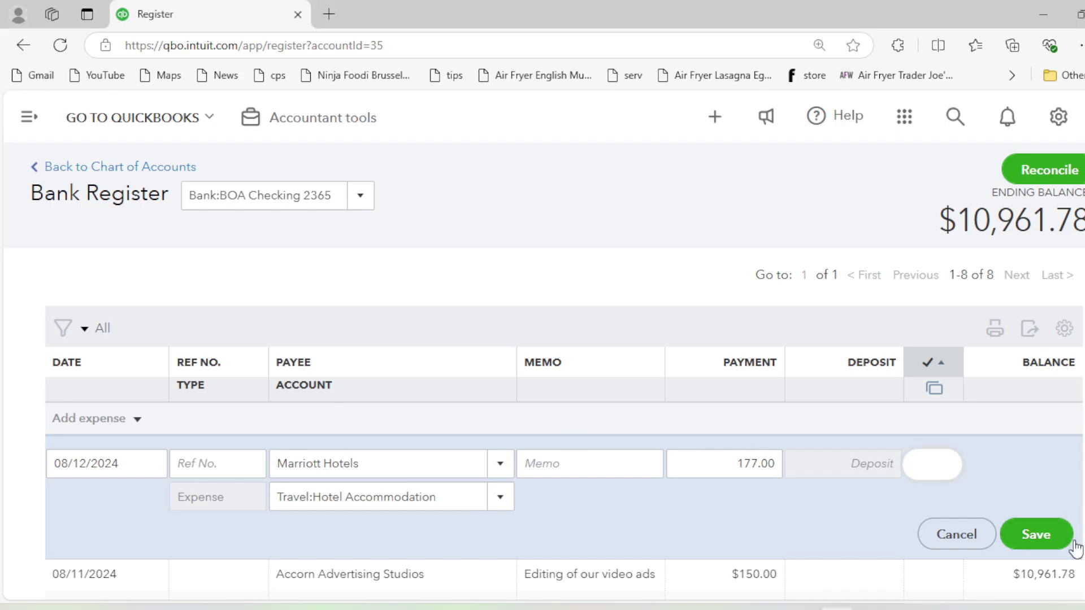
click(1041, 533)
- Start a new expense entry for the next bank statement line and date it 08/13/2024
scroll(483, 373, down, 3)
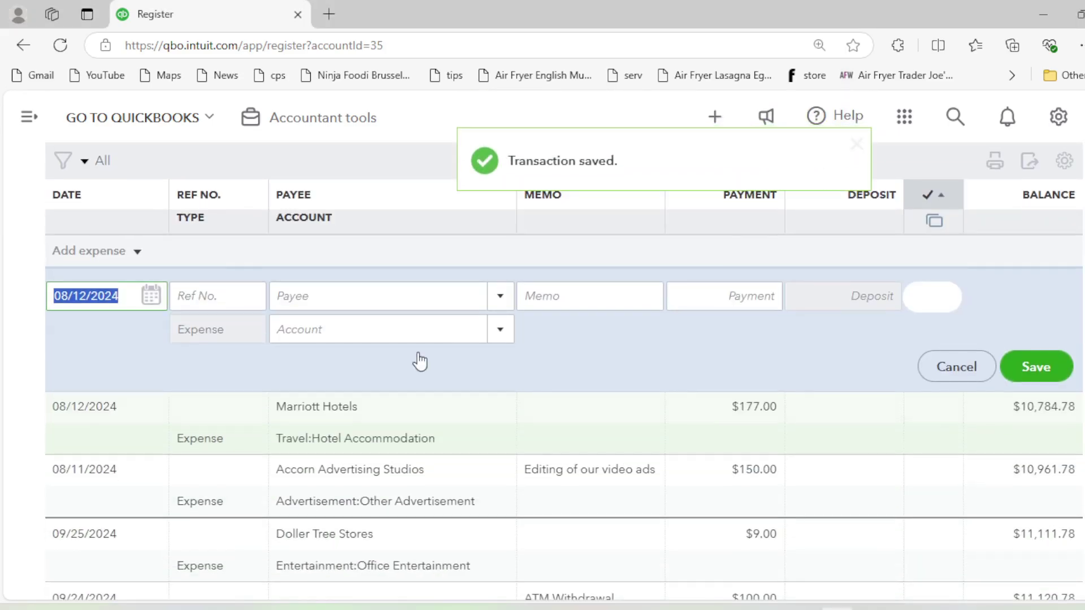
click(137, 251)
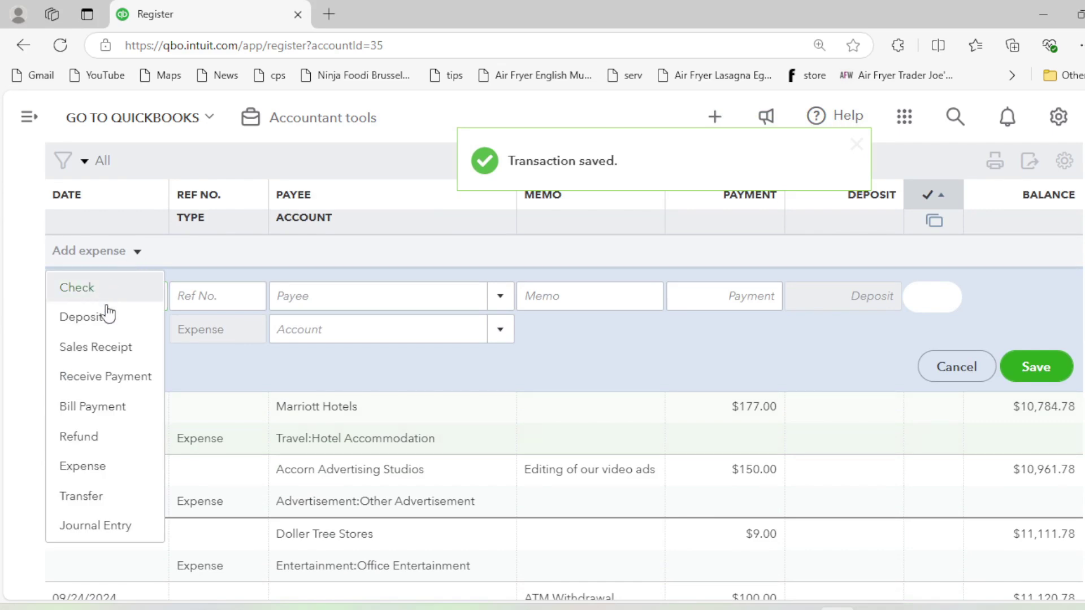
click(103, 467)
key(alt+Tab)
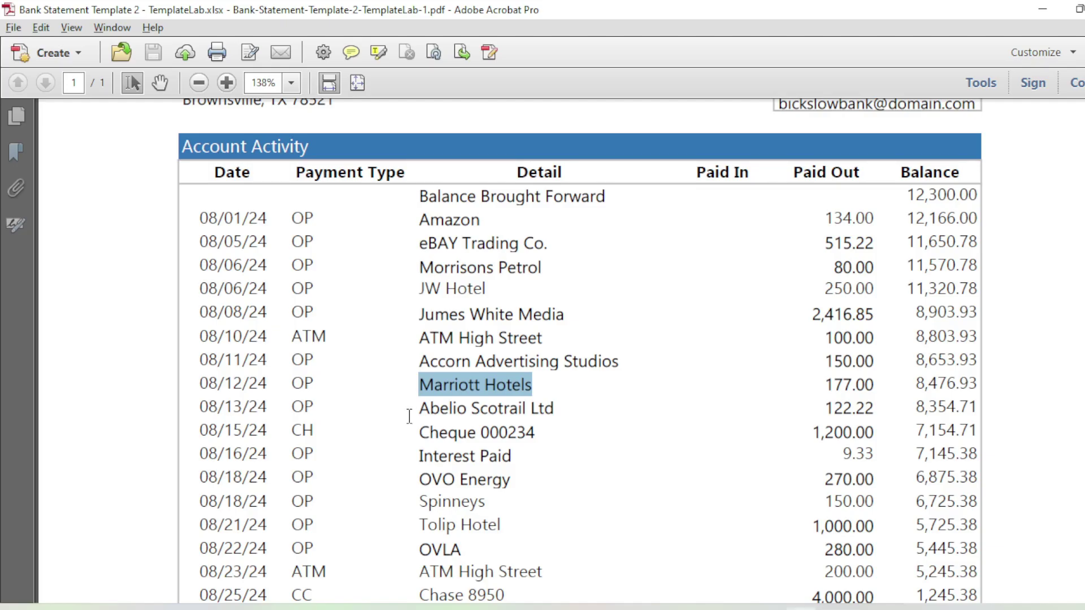
key(alt+Tab)
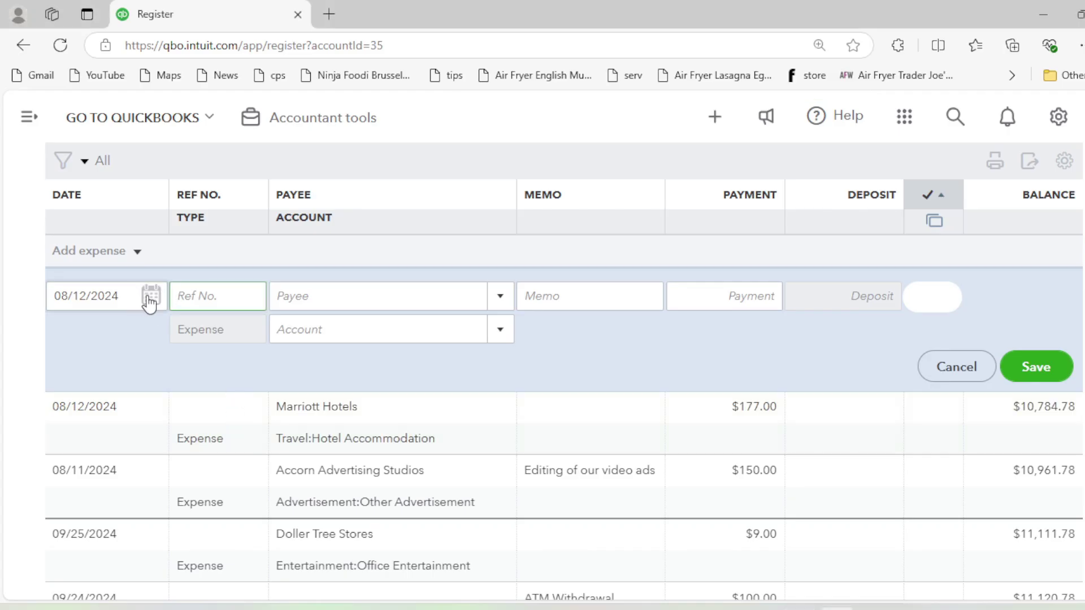
click(150, 295)
click(126, 446)
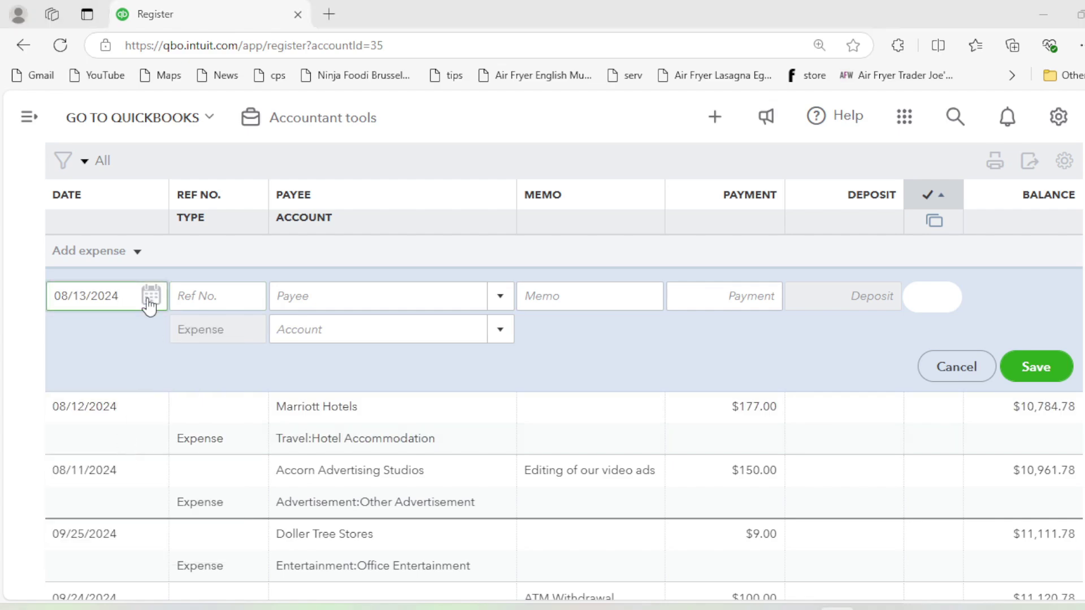
- Copy Abelio Scotrail Ltd from the bank statement into the expense's payee and save it as a new vendor
key(alt+Tab)
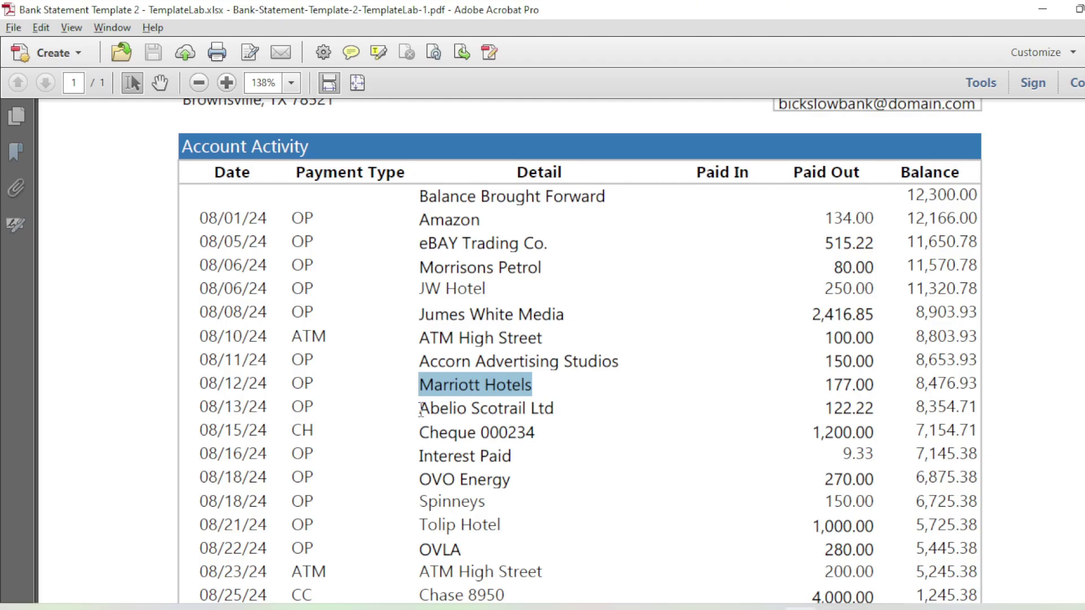
drag(420, 410, 556, 411)
key(ctrl+c)
key(alt+Tab)
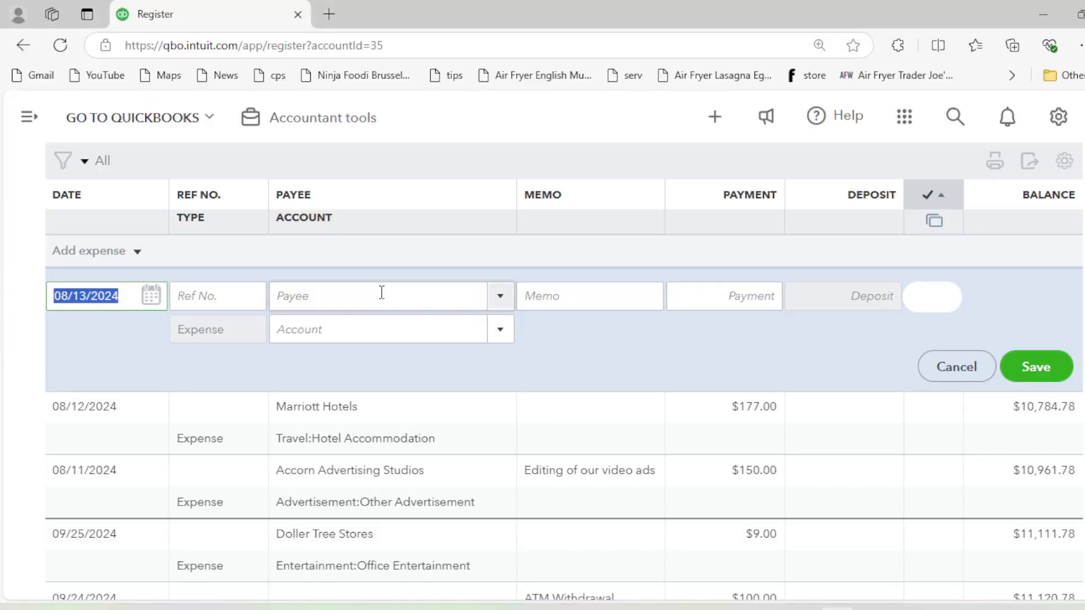
click(380, 294)
key(ctrl+v)
click(374, 330)
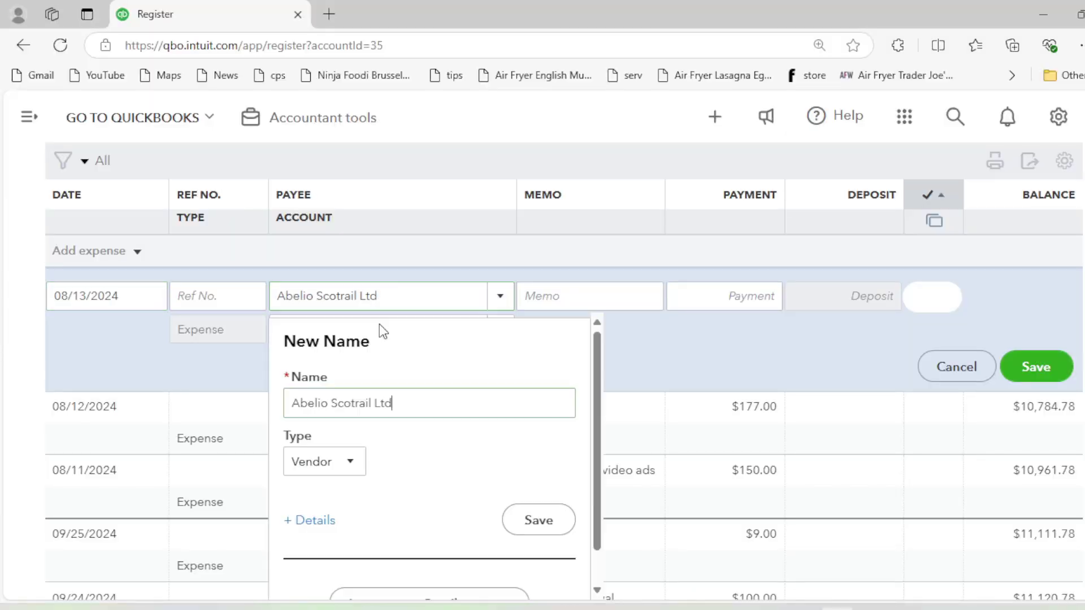
click(524, 517)
- Recheck the Abelio Scotrail Ltd statement line and assign the expense to Other Advertisement under Advertisement
key(alt+Tab)
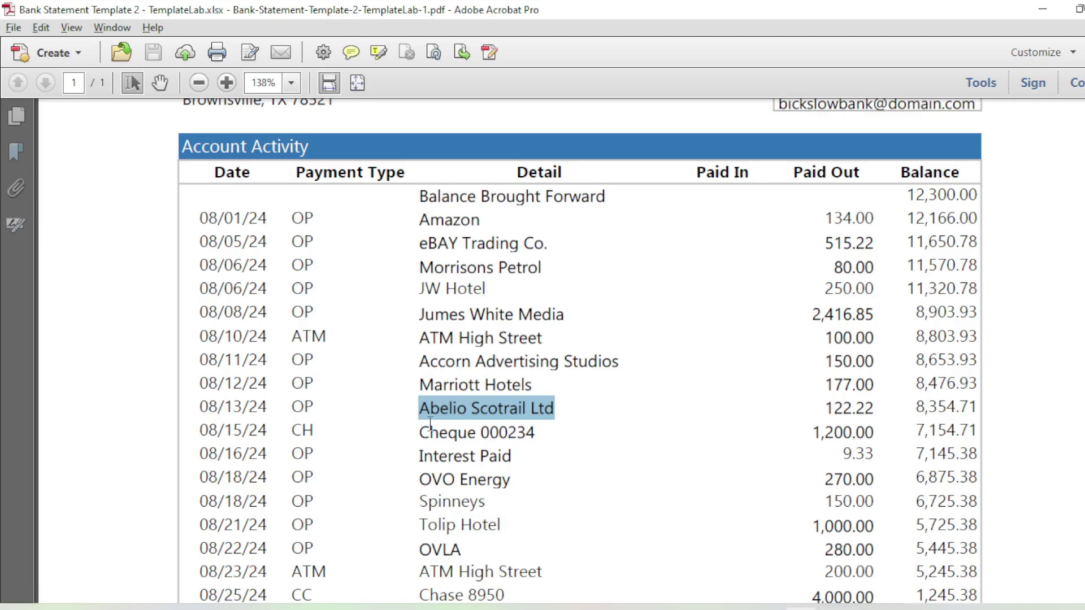
key(alt+Tab)
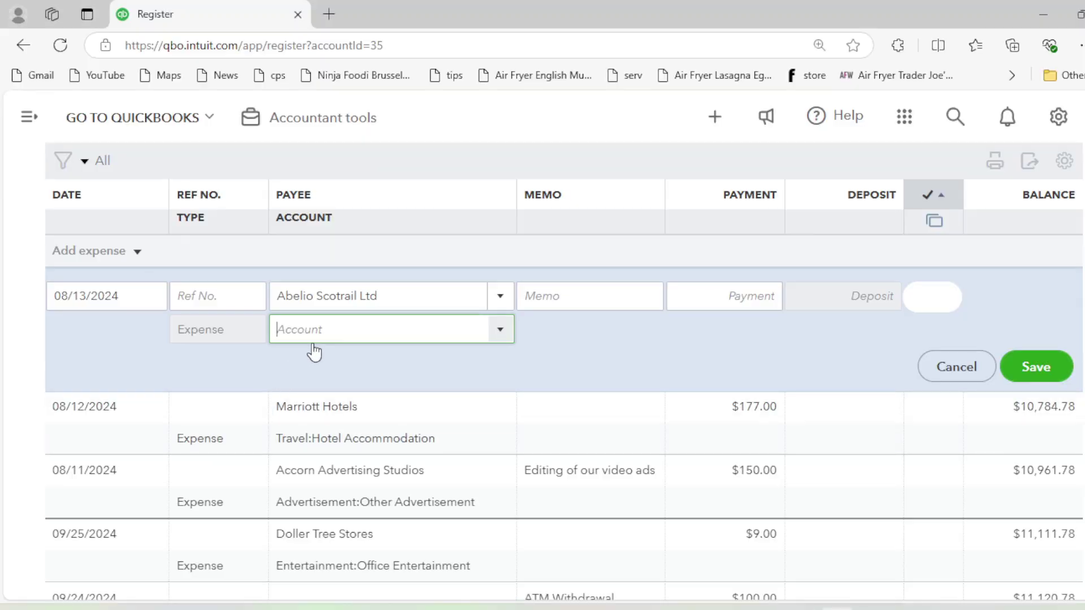
click(500, 333)
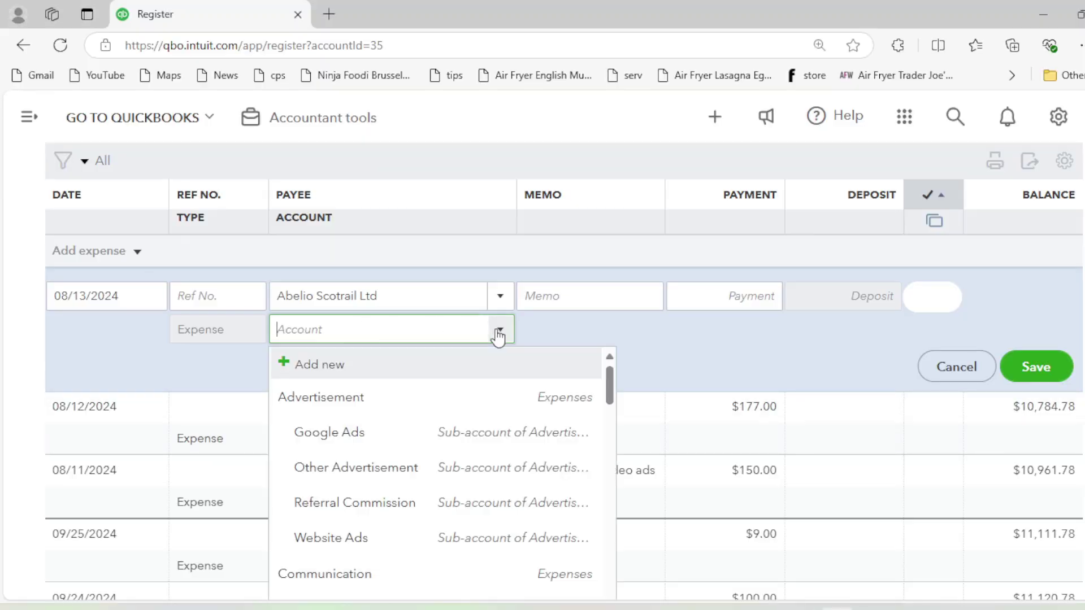
click(375, 466)
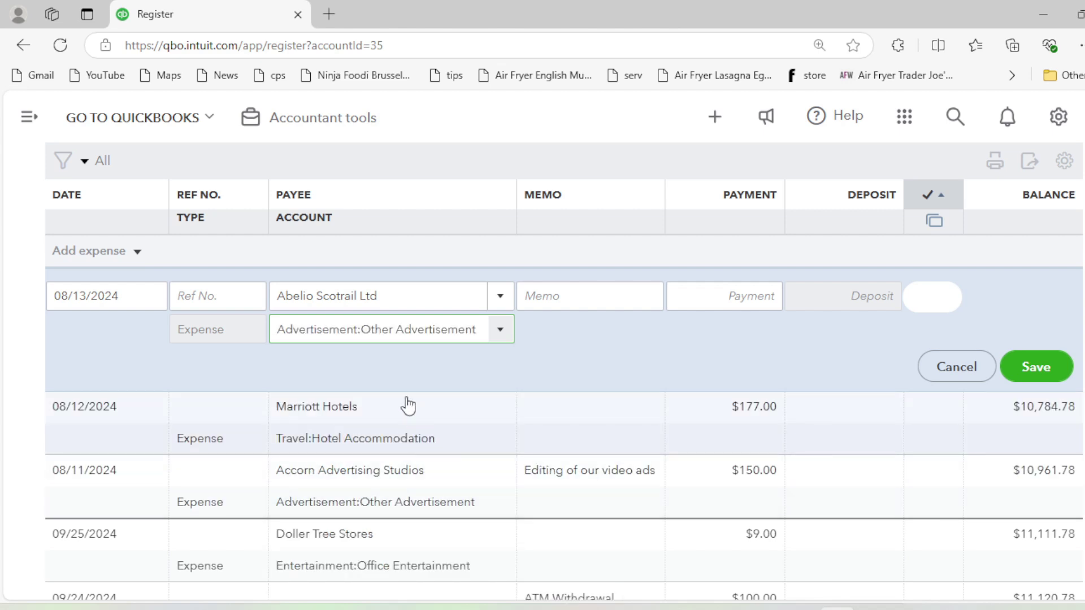
- Set the Abelio Scotrail Ltd payment to 122.22 from the bank statement, without a memo, and save the expense
click(588, 303)
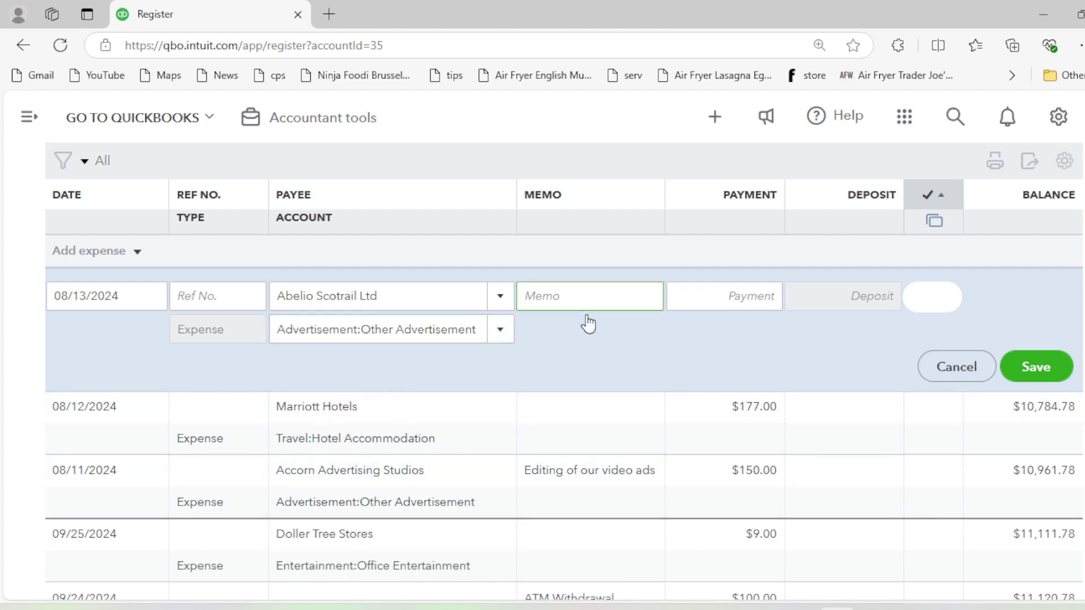
key(alt+Tab)
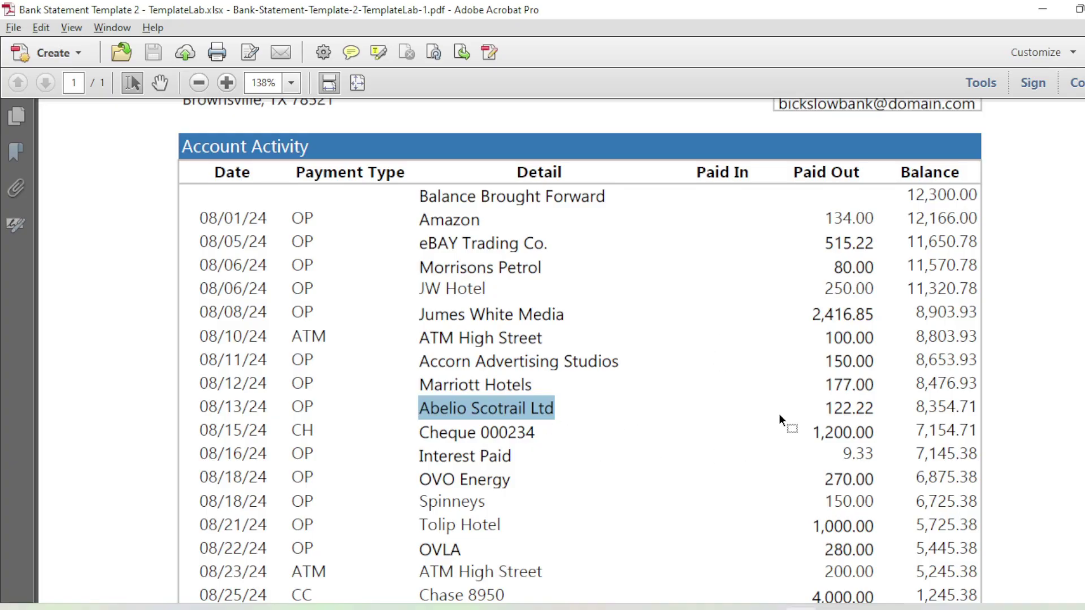
drag(824, 408, 879, 409)
key(alt+Tab)
key(Tab)
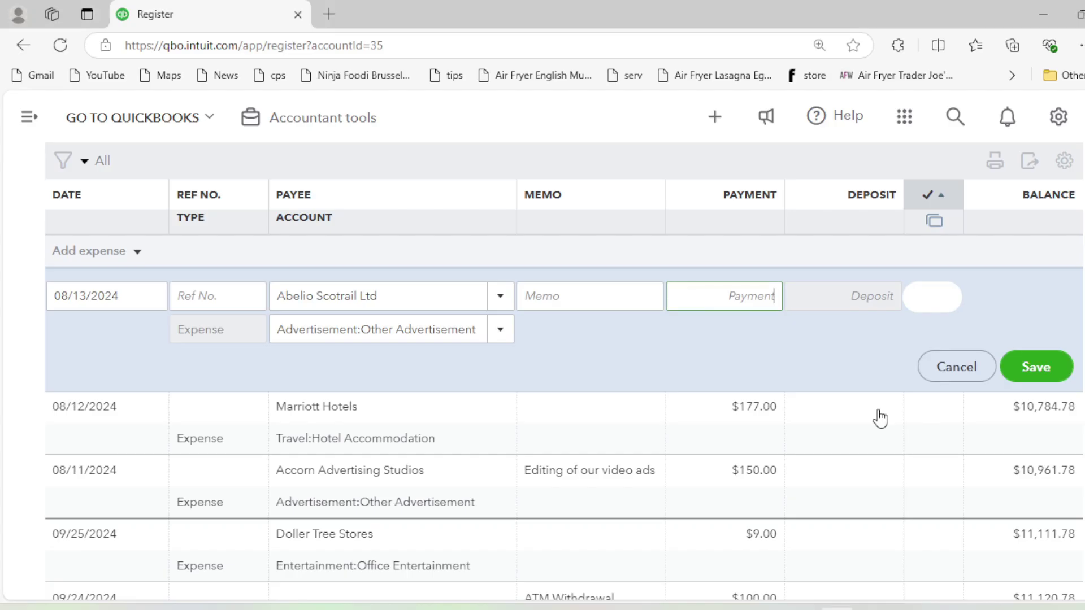
text(122.22)
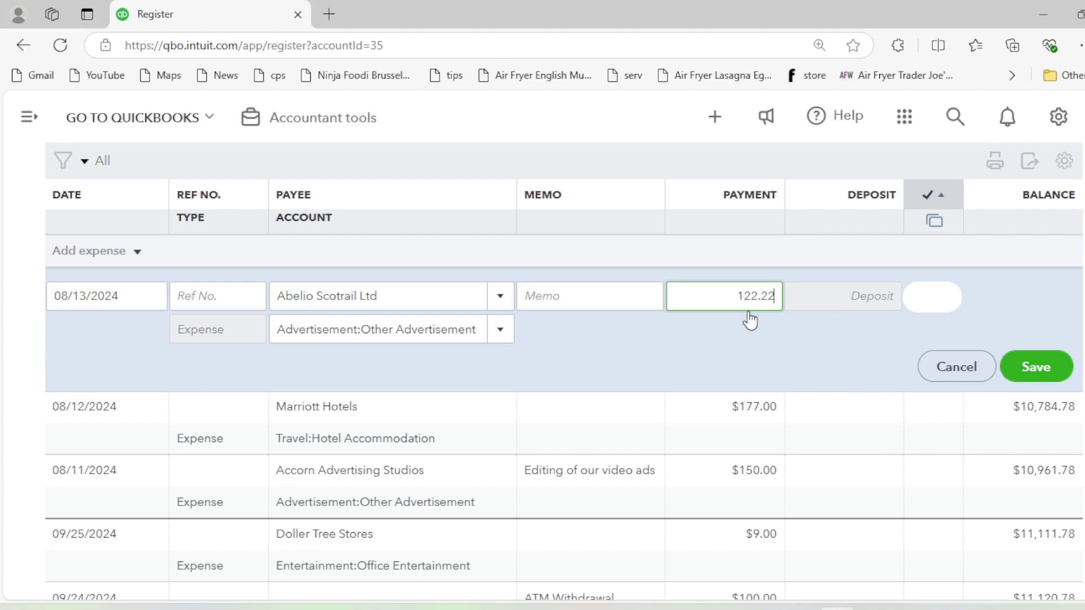
key(alt+Tab)
key(alt+Tab)
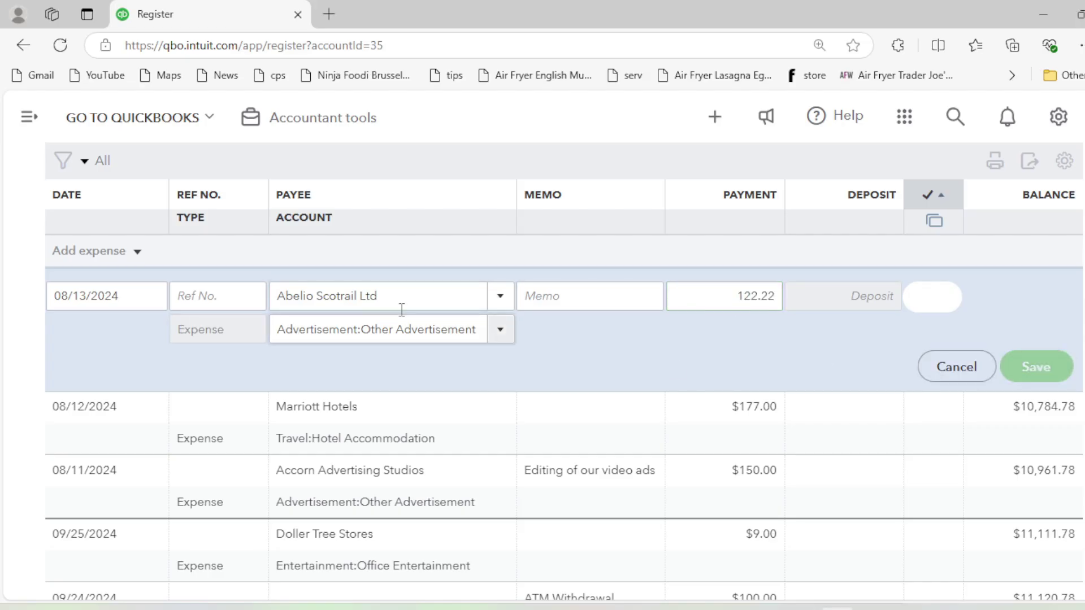
- Consult the 08/15/24 cheque line on the bank statement and start a new check entry in the register
key(alt+Tab)
scroll(361, 317, down, 5)
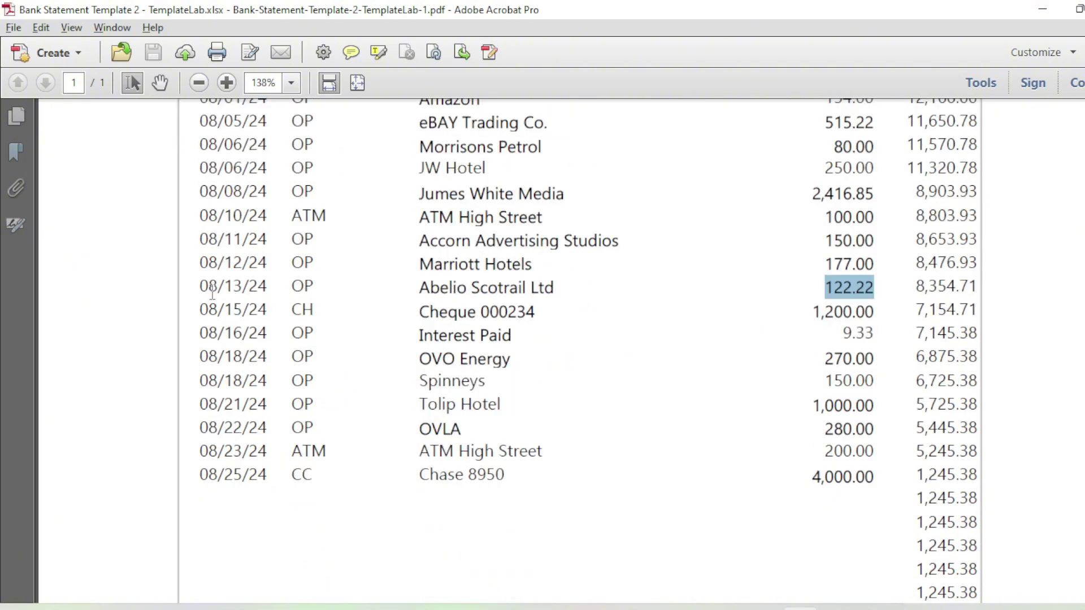
drag(207, 311, 267, 312)
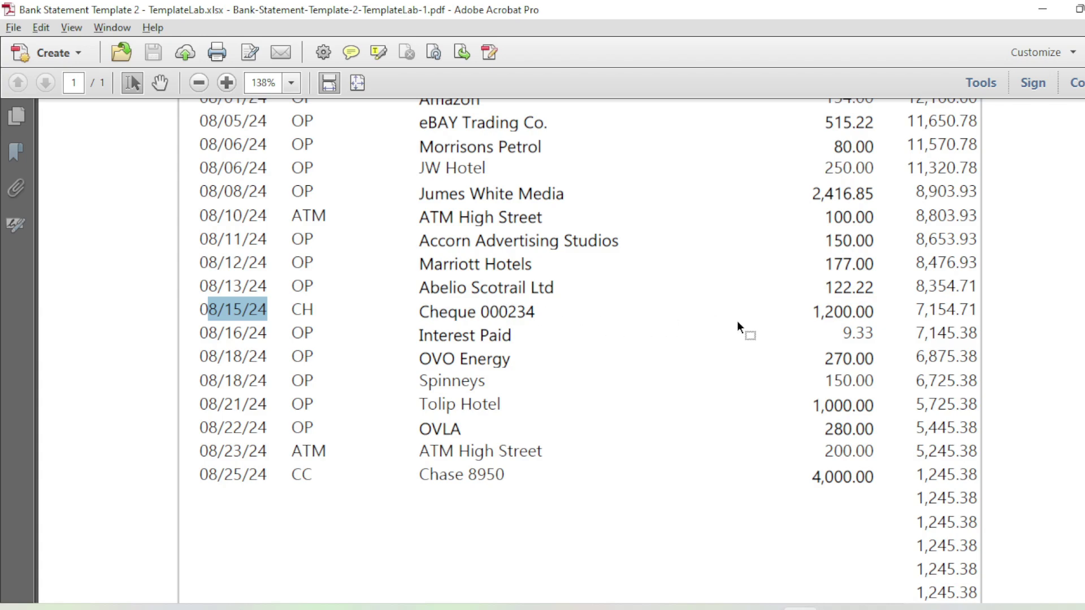
key(alt+Tab)
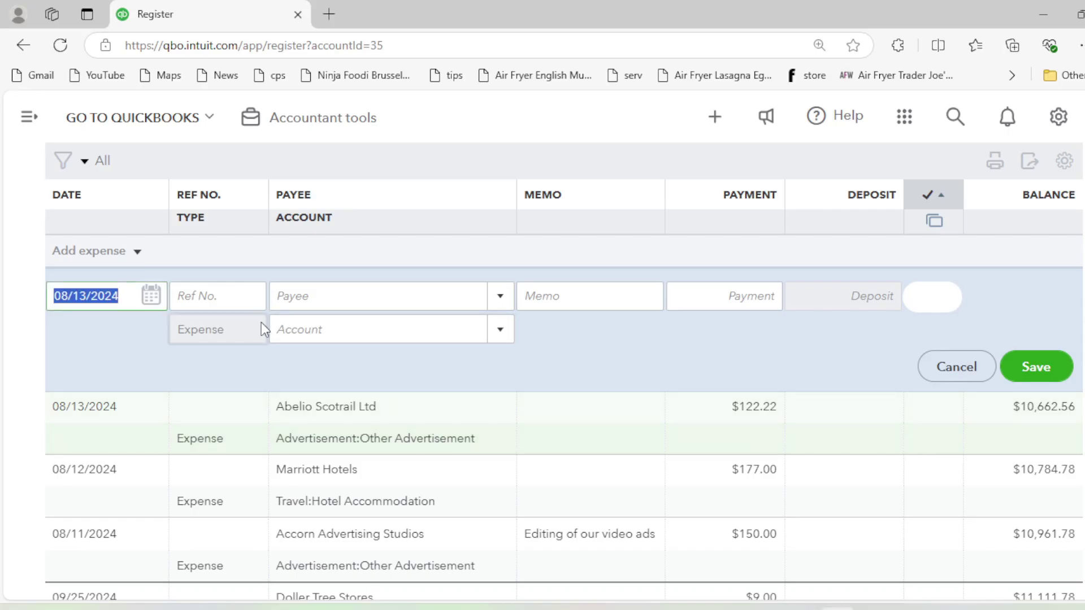
click(138, 252)
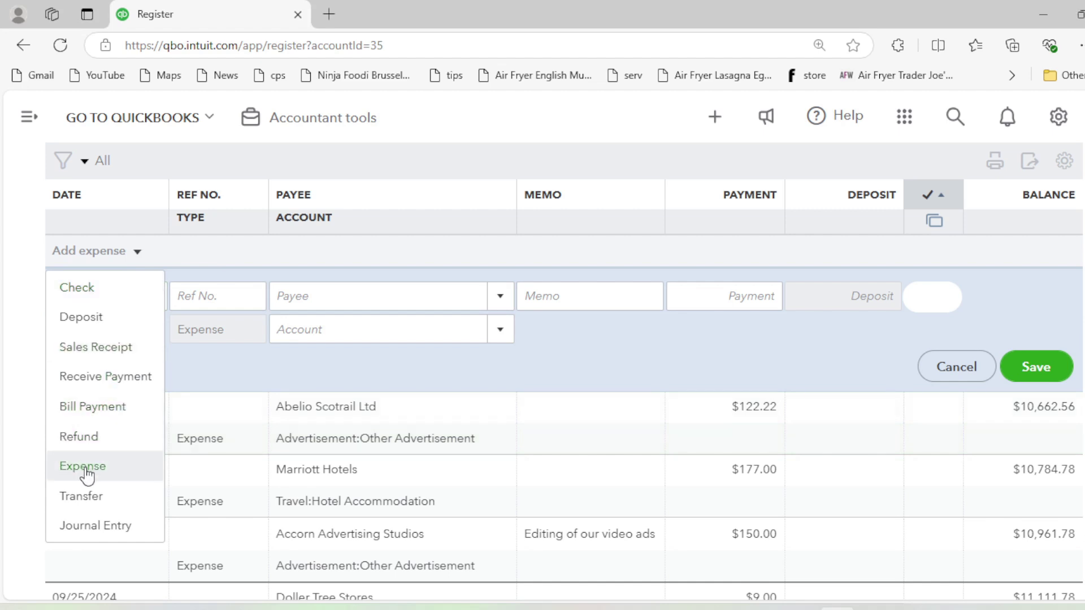
click(87, 295)
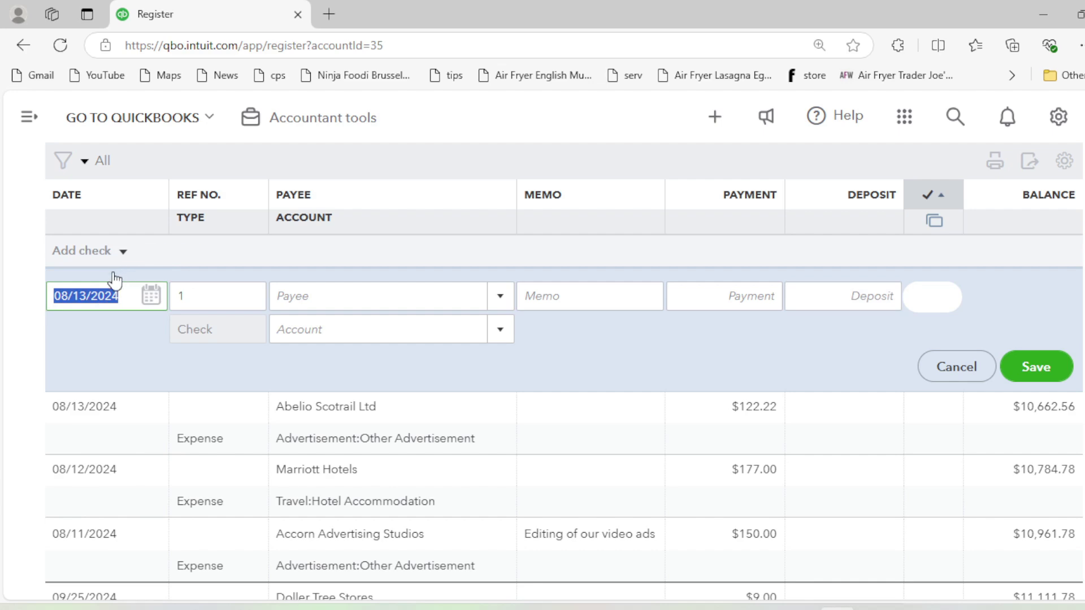
- Copy the cheque number 000234 from the bank statement into the check's reference number
click(199, 295)
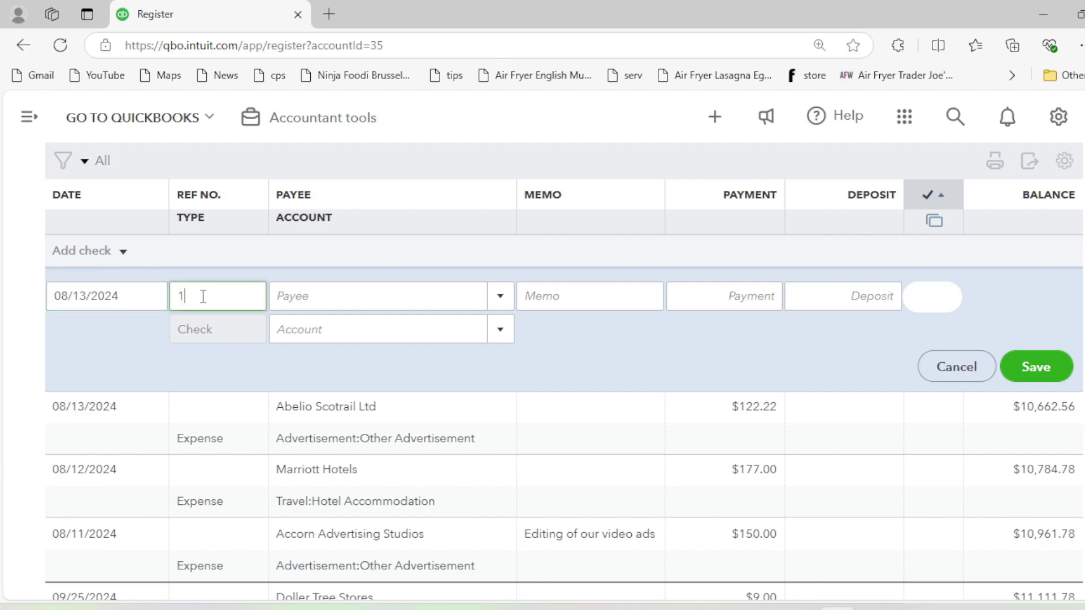
key(alt+Tab)
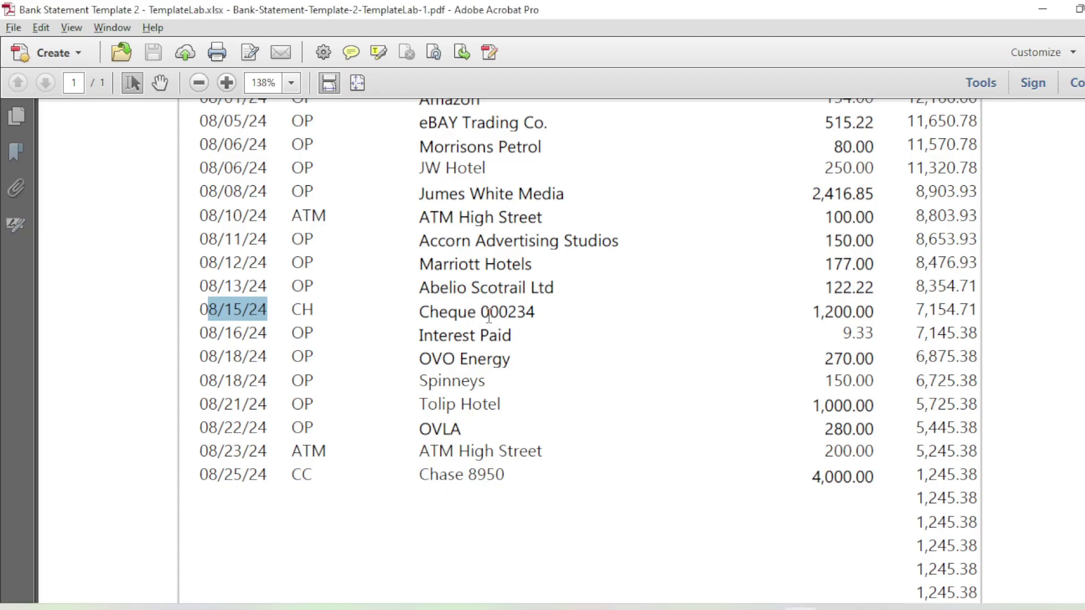
drag(488, 315, 533, 311)
key(ctrl+c)
key(alt+Tab)
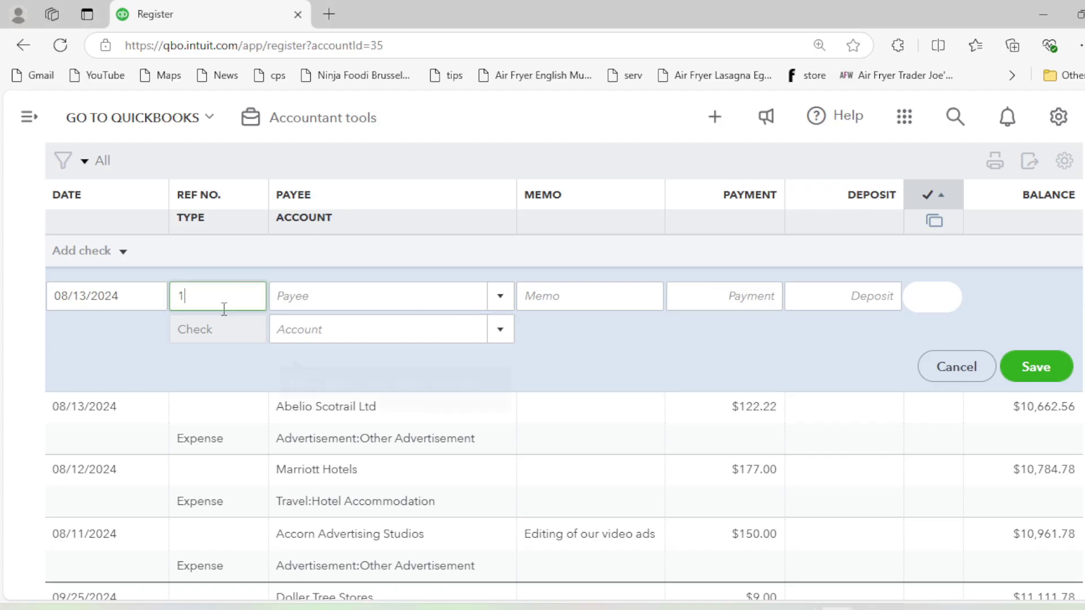
key(ctrl+a)
key(ctrl+v)
- Add Otto as a new vendor and use it as the check's payee
click(388, 298)
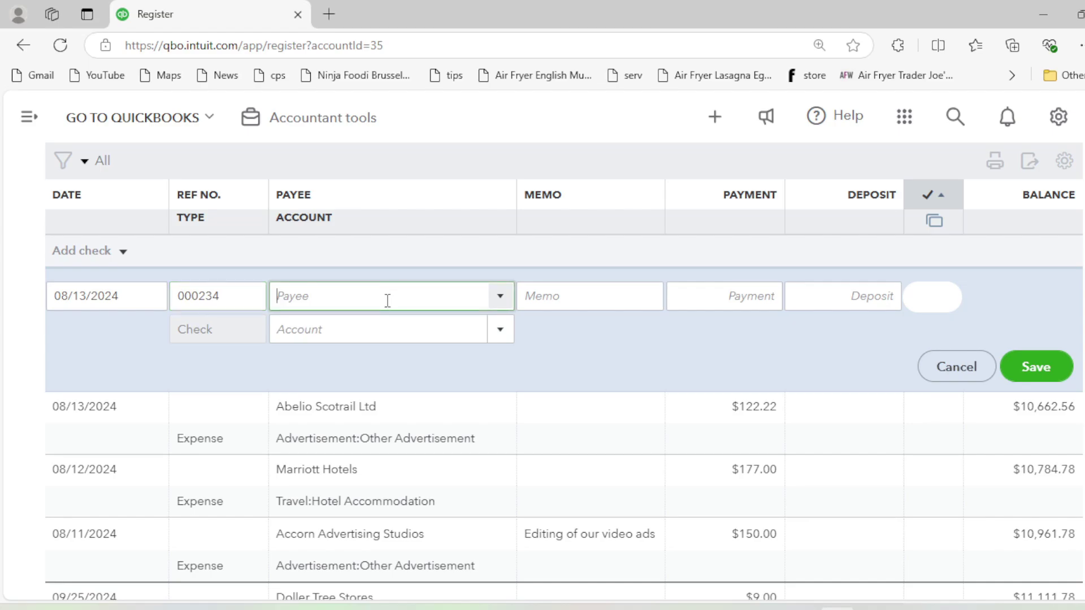
key(alt+Tab)
key(alt+Tab)
click(499, 305)
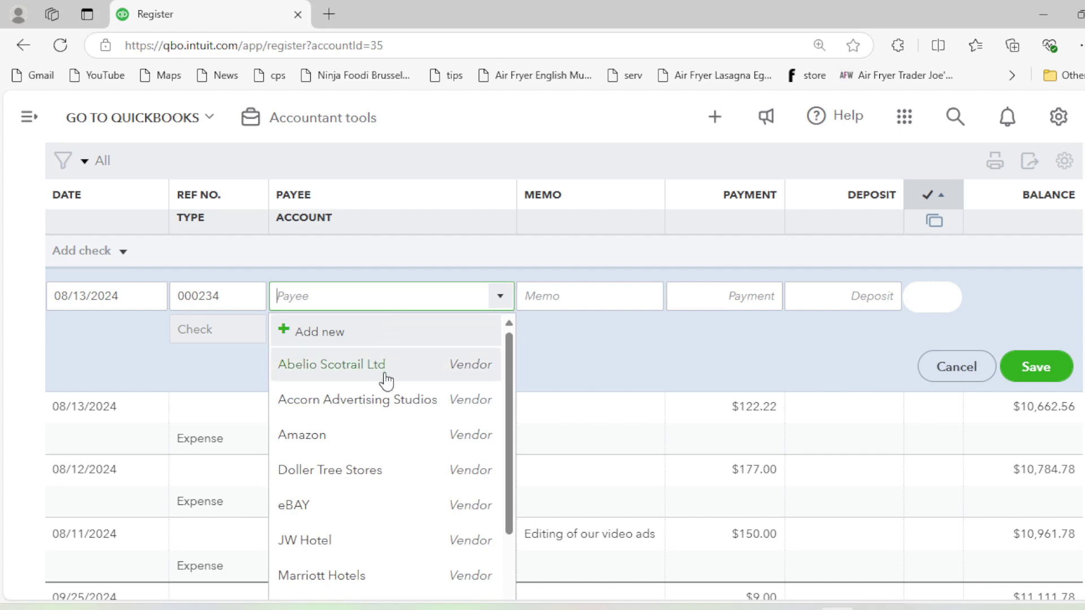
scroll(381, 468, down, 2)
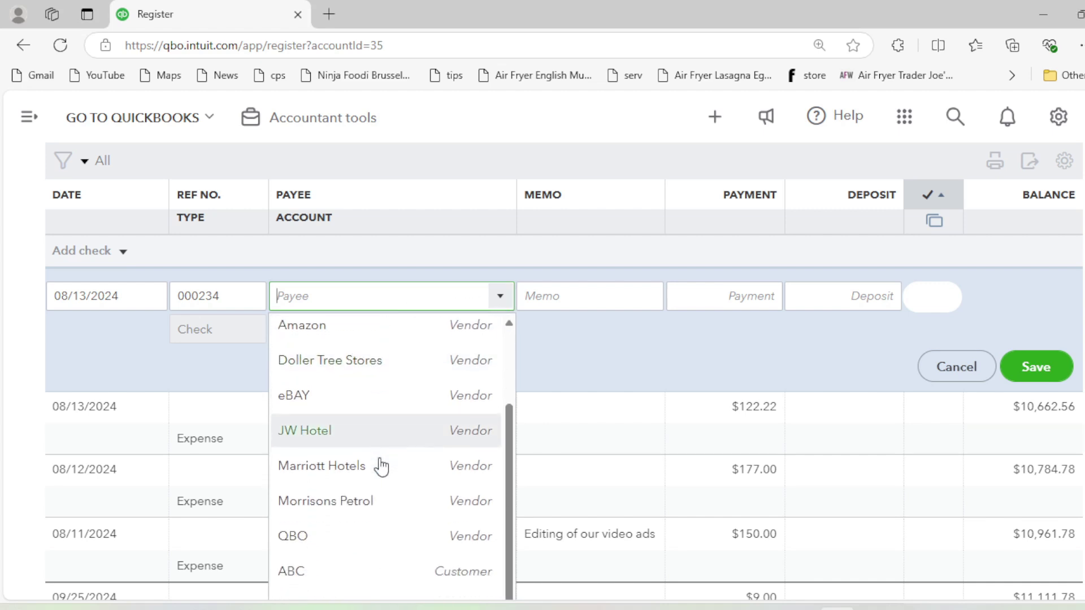
scroll(380, 500, up, 2)
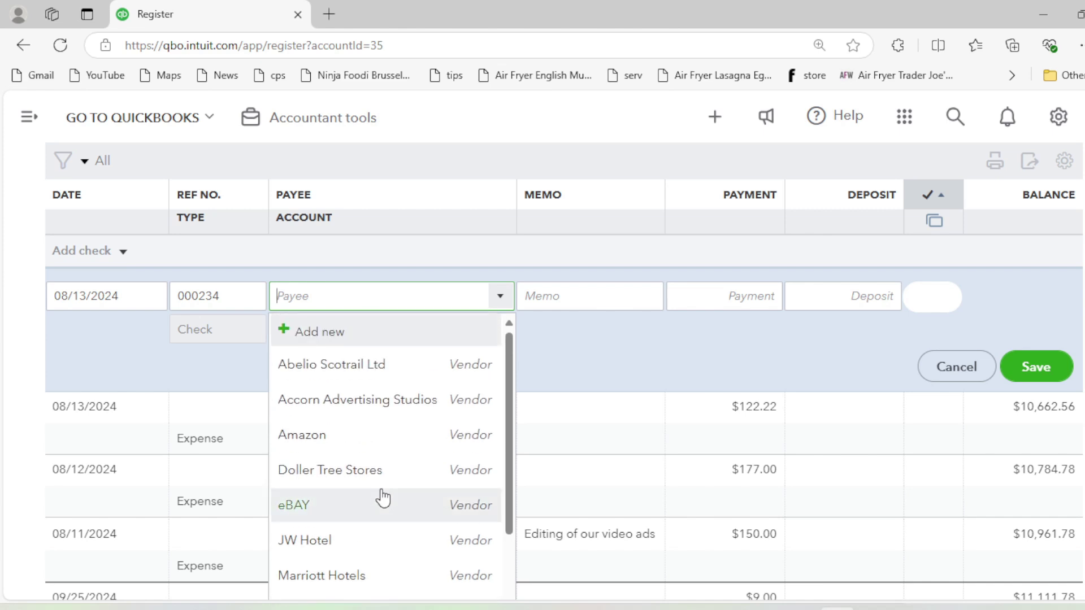
click(351, 335)
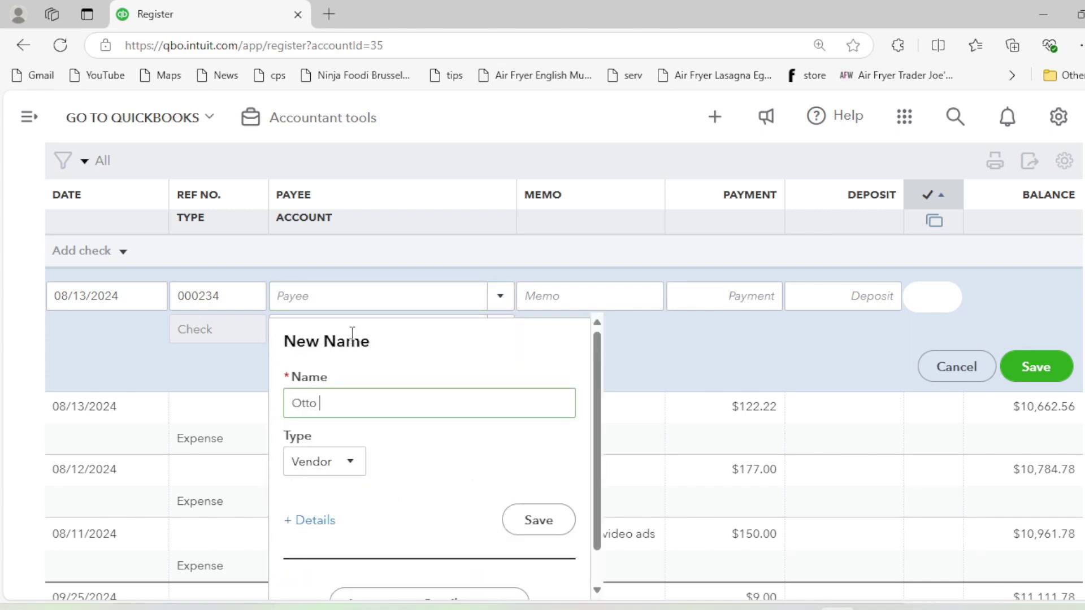
text(Otto)
click(539, 520)
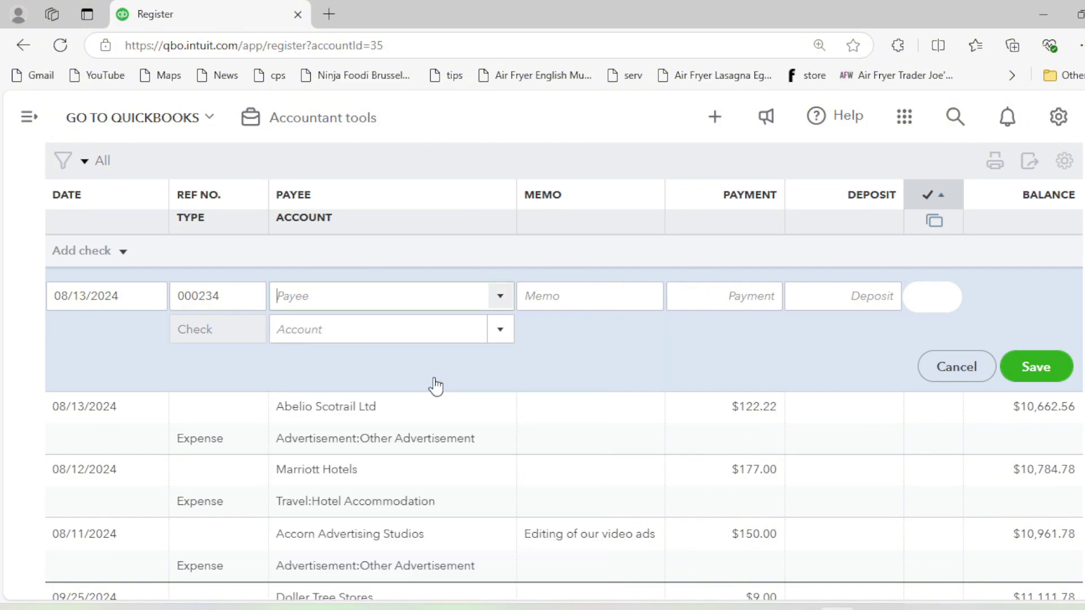
- Recheck the cheque 000234 statement line and assign the check to Vehicle Insurance under Insurance
key(alt+Tab)
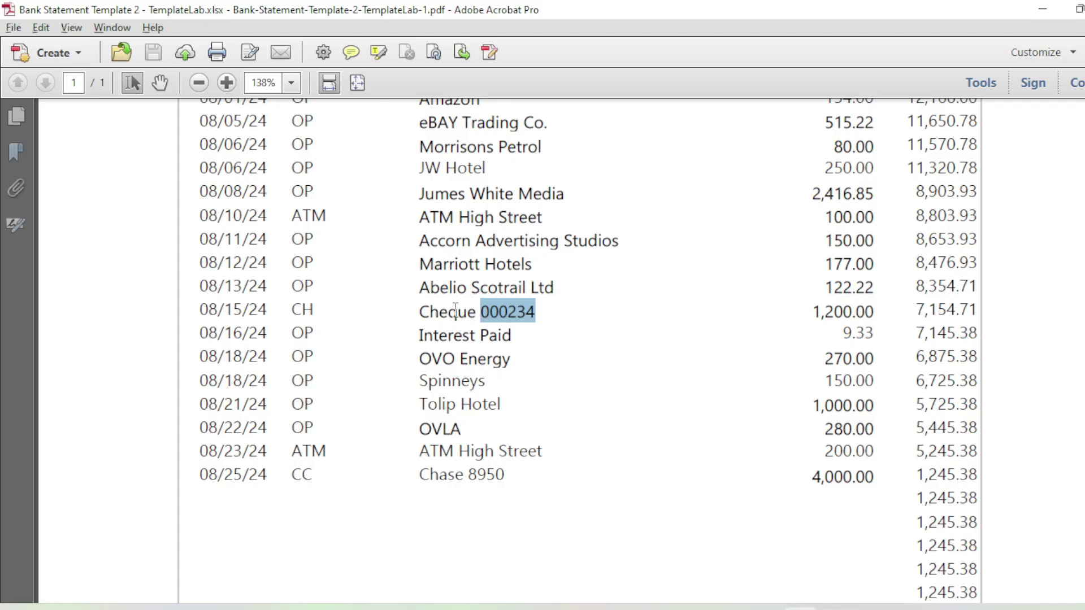
drag(420, 312, 518, 318)
key(alt+Tab)
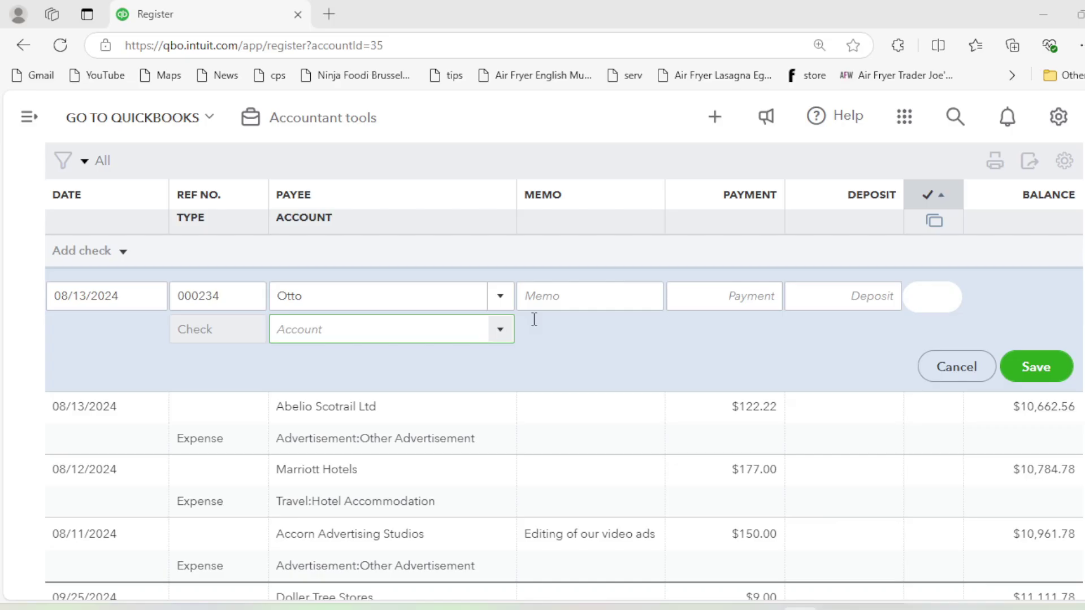
click(500, 329)
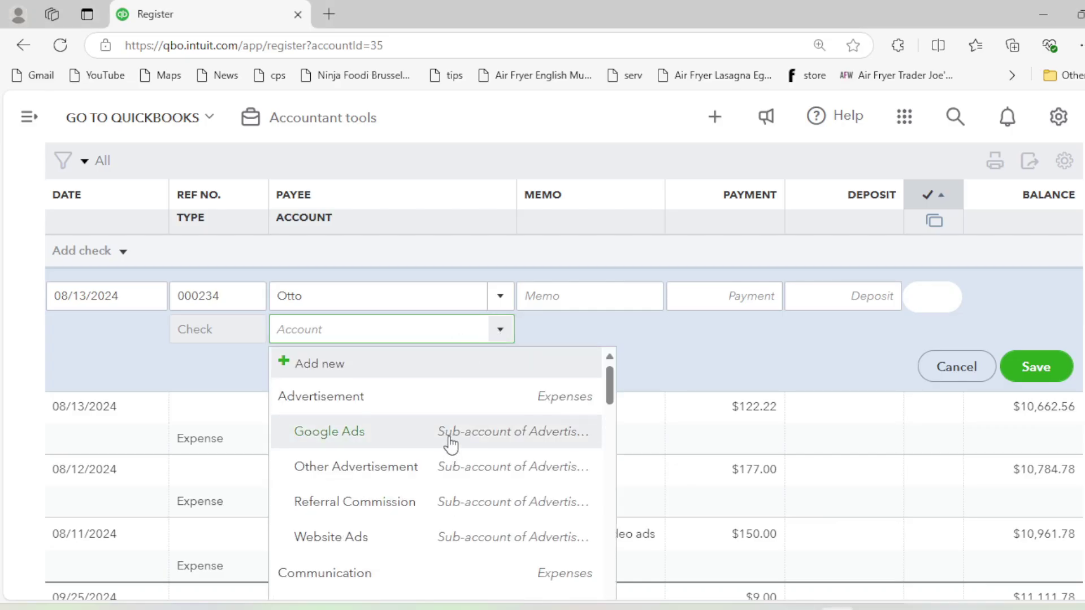
scroll(449, 441, down, 3)
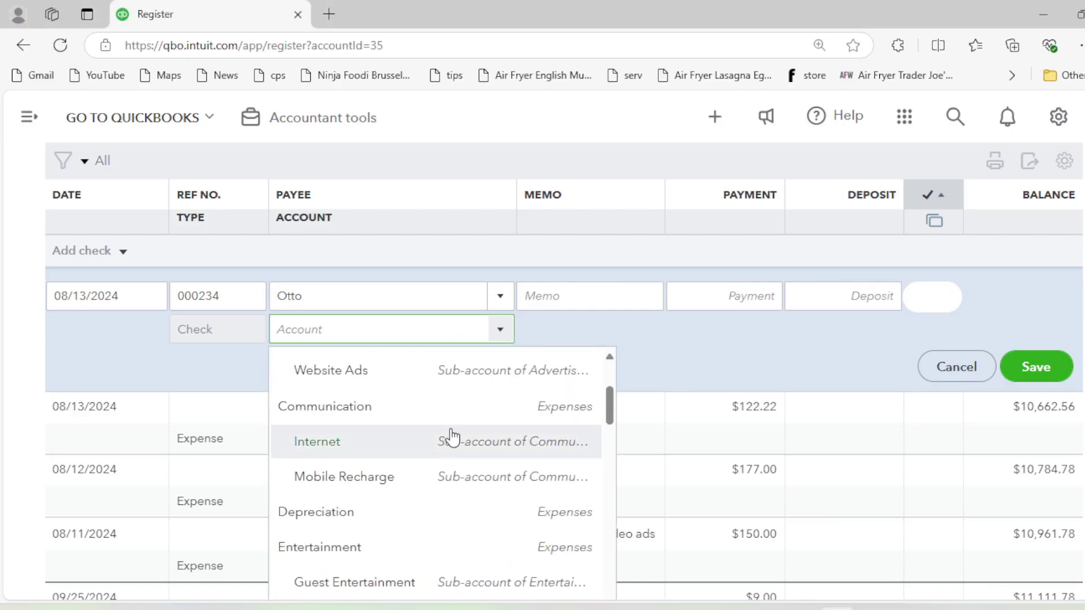
scroll(452, 438, down, 5)
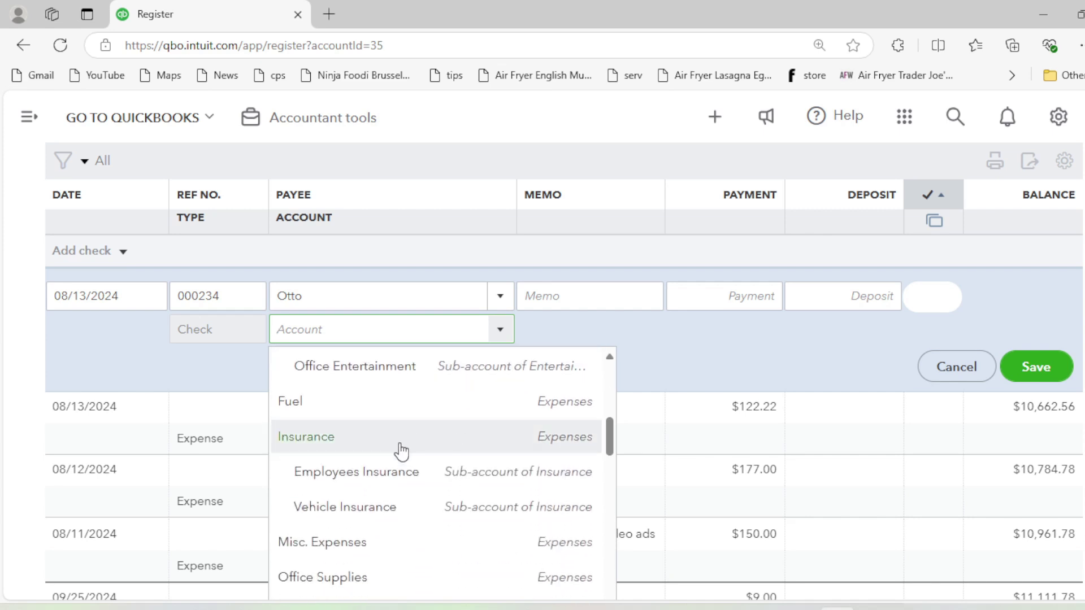
click(421, 511)
- Set the Otto check's payment to 1200 from the bank statement, without a memo, and save the check
click(568, 305)
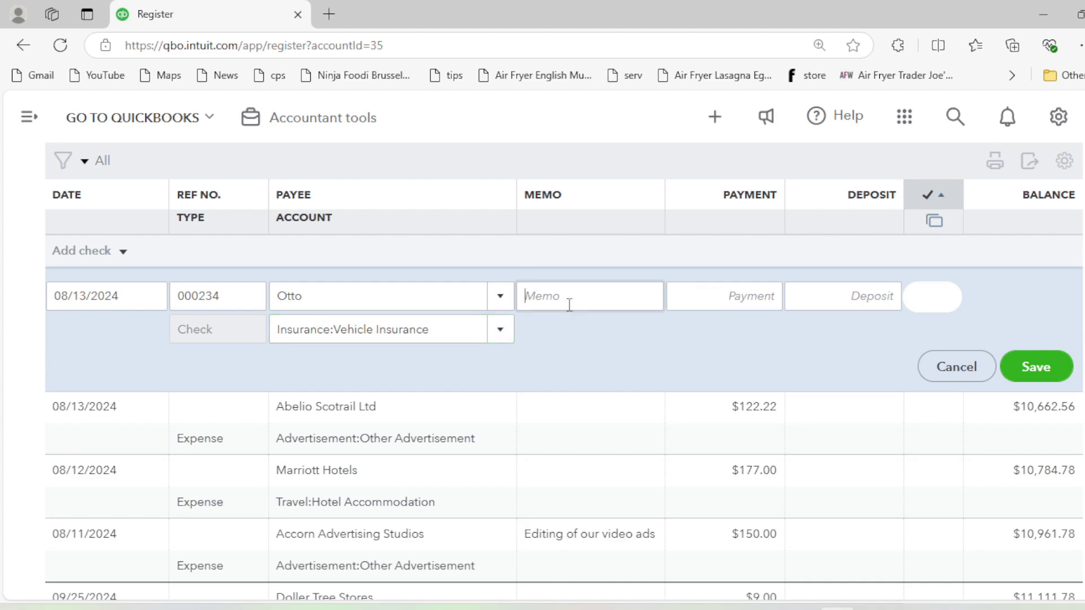
click(701, 294)
key(alt+Tab)
key(alt+Tab)
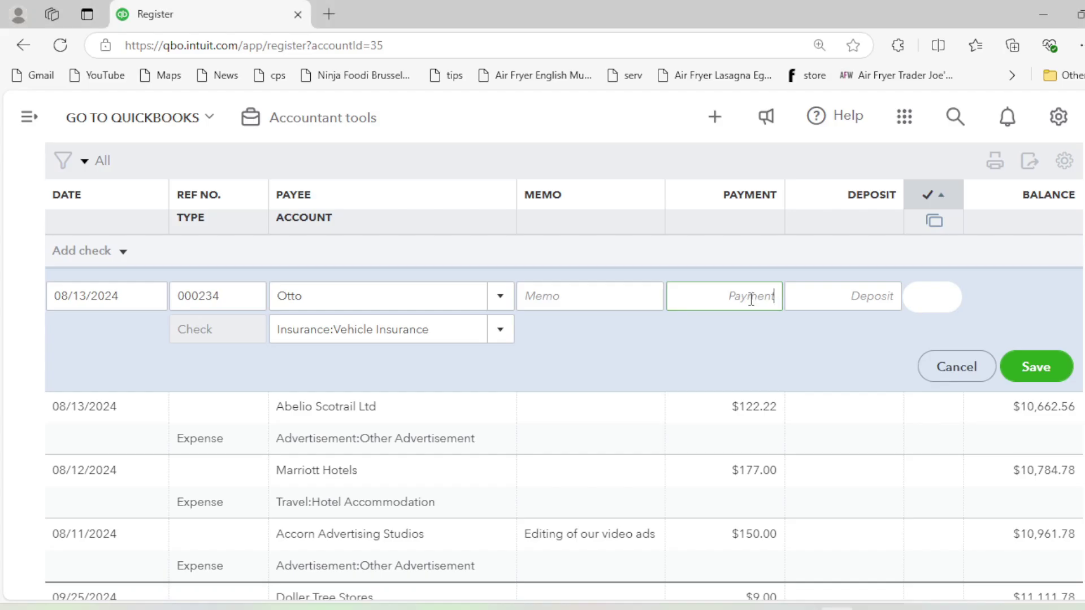
text(1,)
text(200)
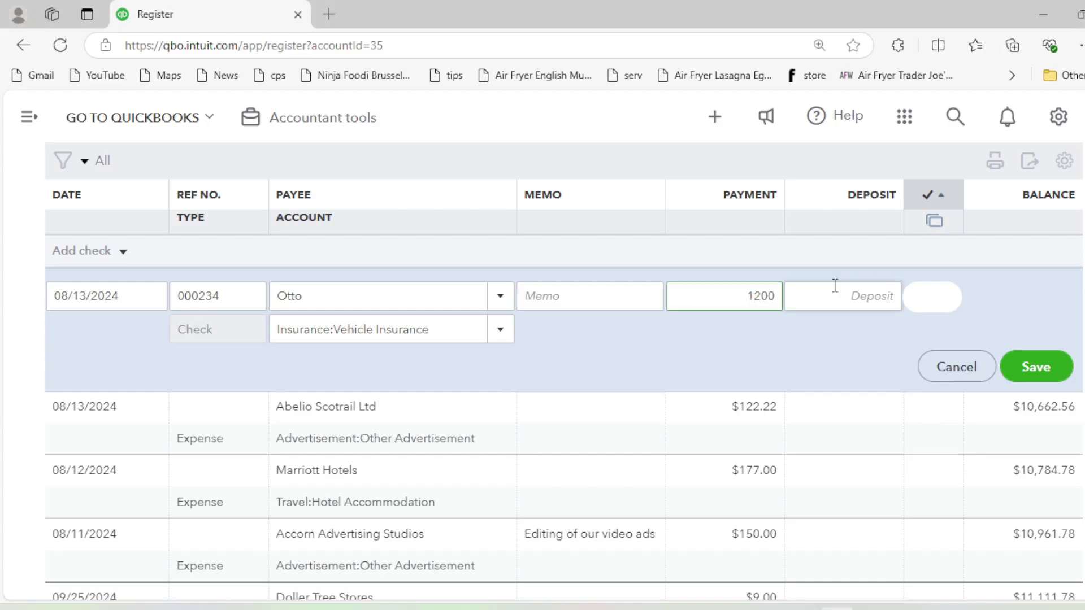
click(1057, 370)
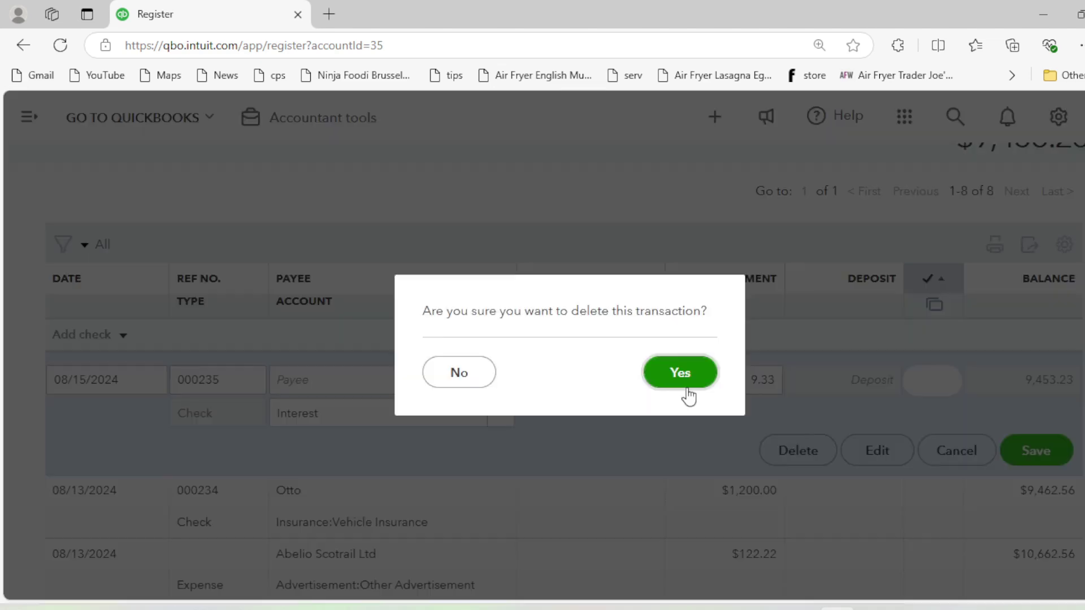
- Confirm deleting the interest entry recorded as check 000235 and start an expense dated 08/16/2024 for the Interest Paid statement line
click(683, 378)
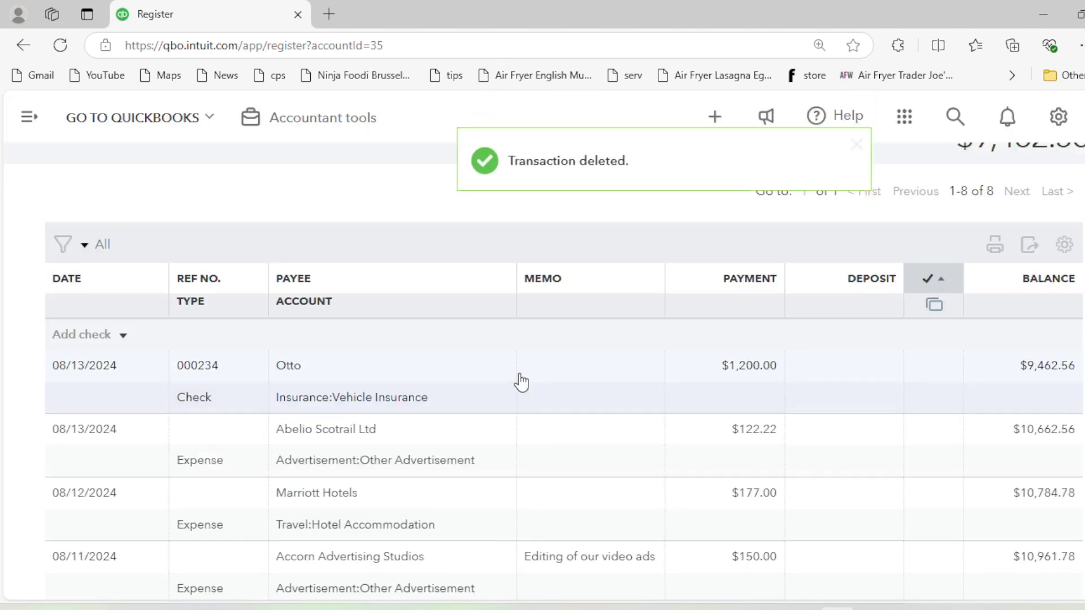
key(alt+Tab)
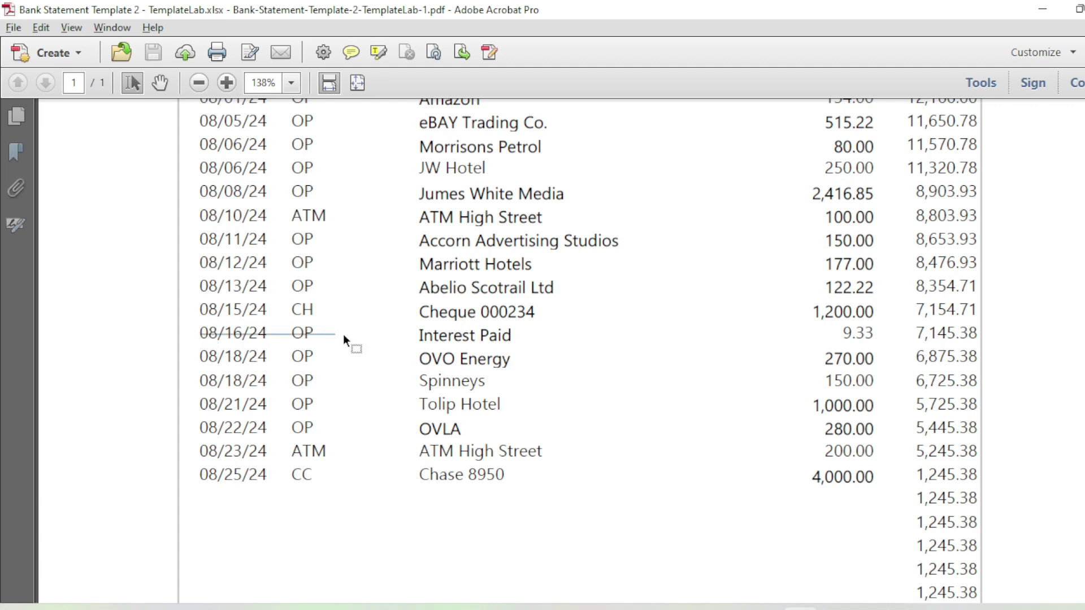
drag(198, 337, 269, 338)
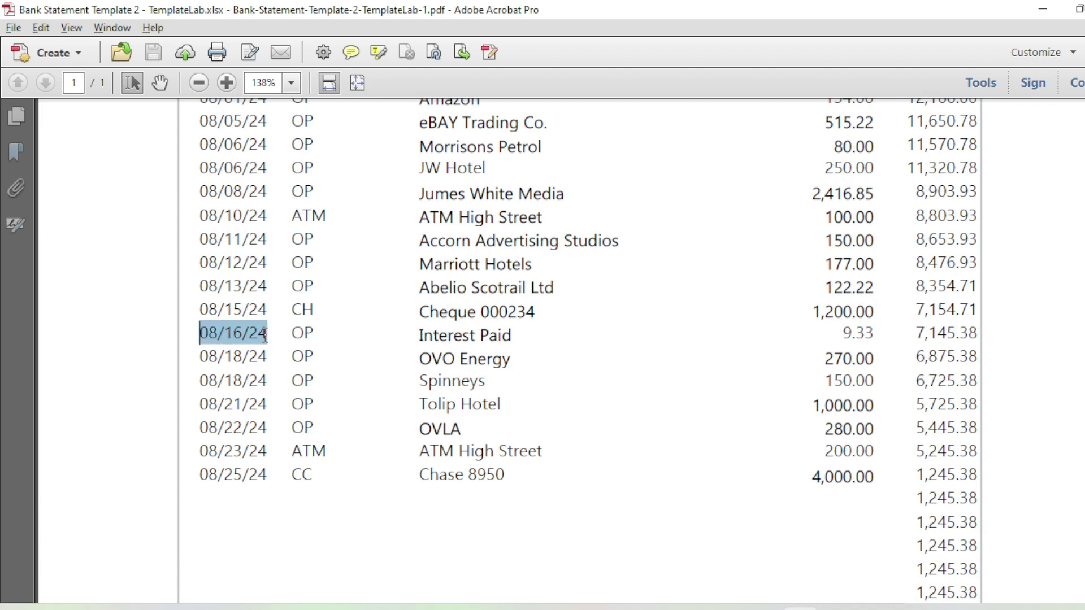
key(alt+Tab)
click(122, 335)
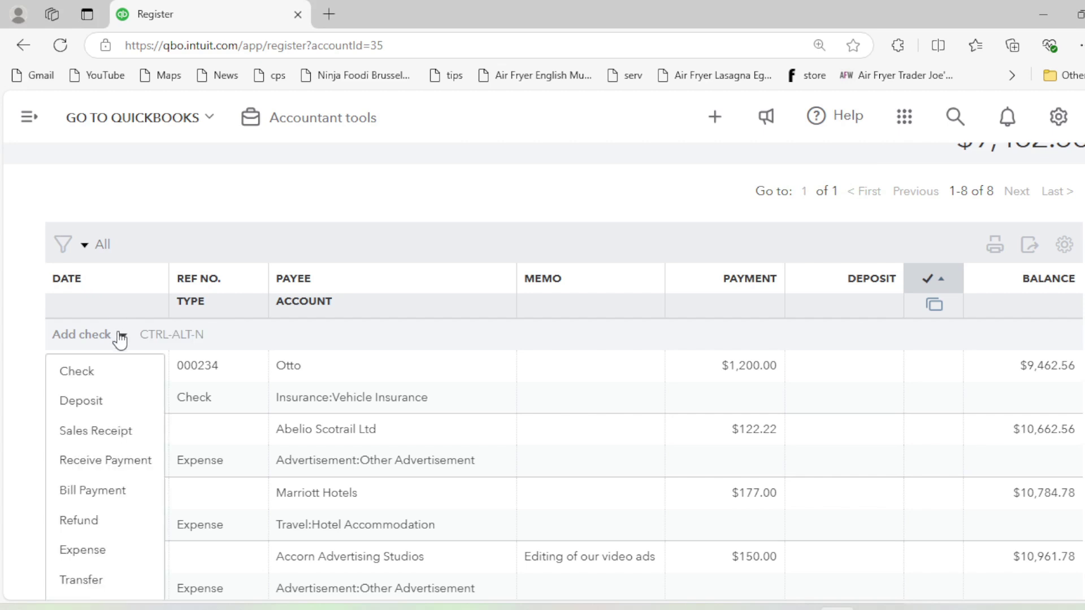
click(107, 551)
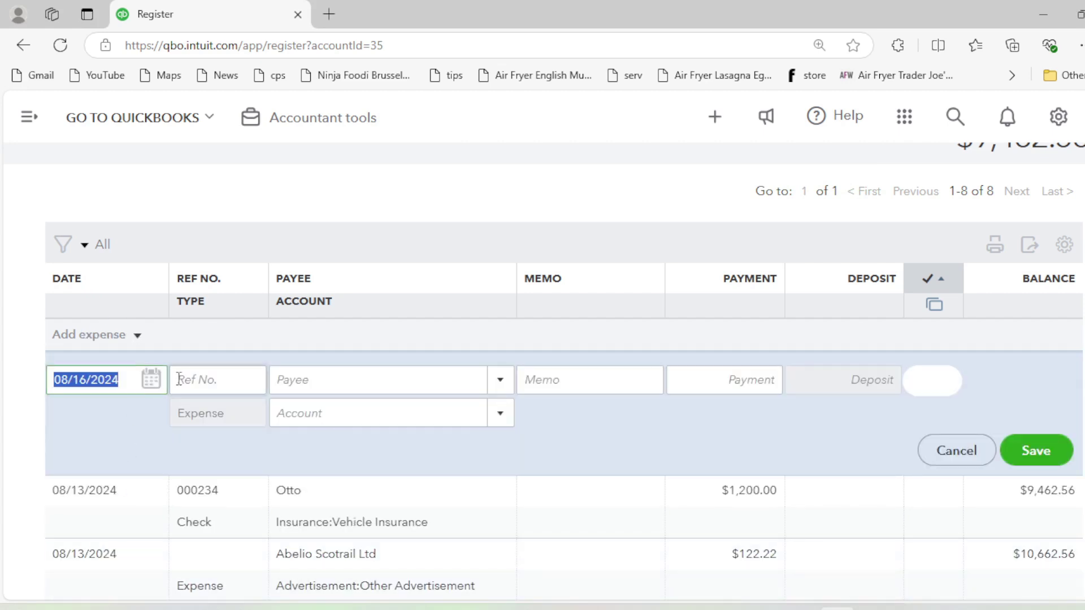
- Leave the new expense's payee empty and assign the expense to the Interest account
click(301, 379)
click(310, 417)
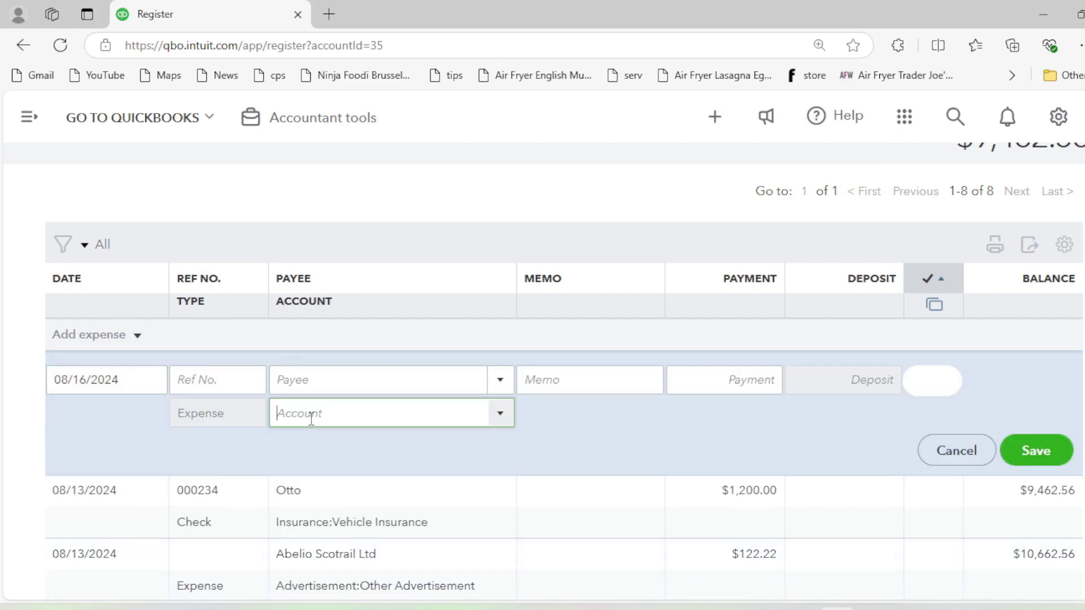
text(Int)
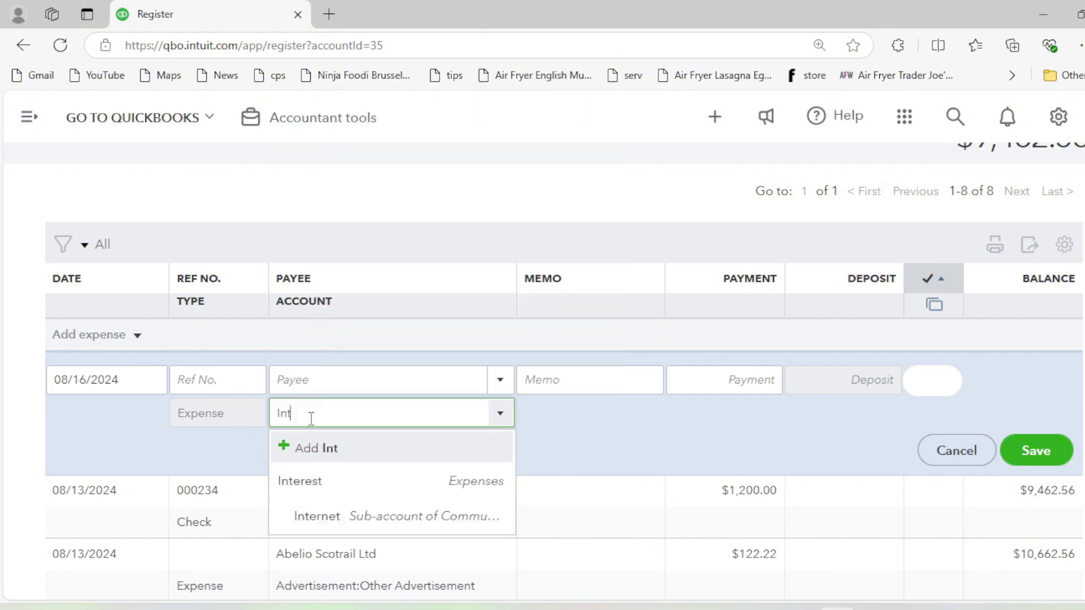
click(334, 484)
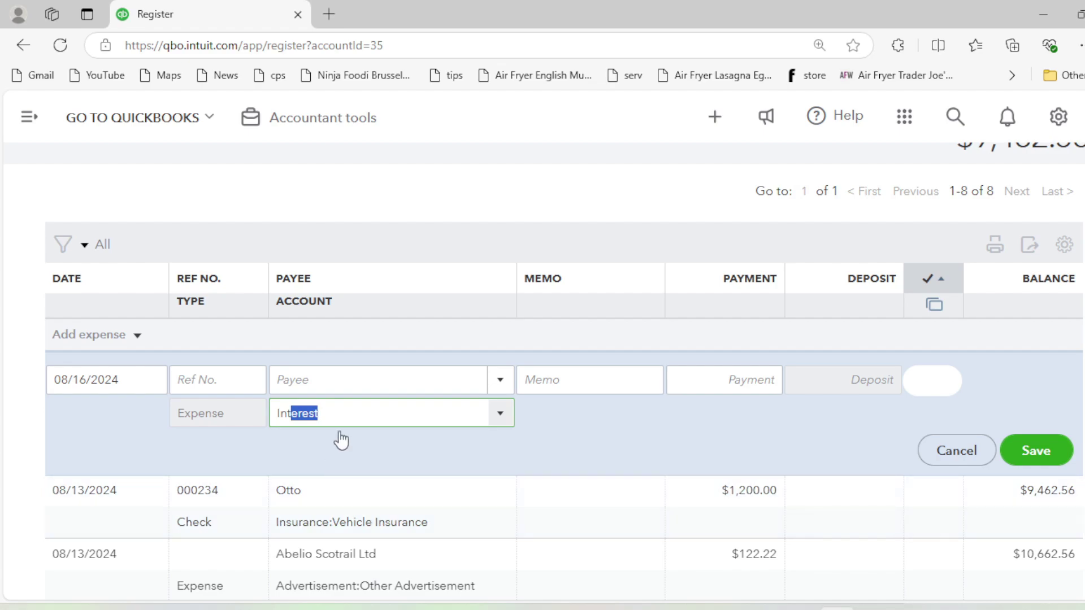
- Set the interest expense's payment to 9.33 from the bank statement and try to save the expense
key(alt+Tab)
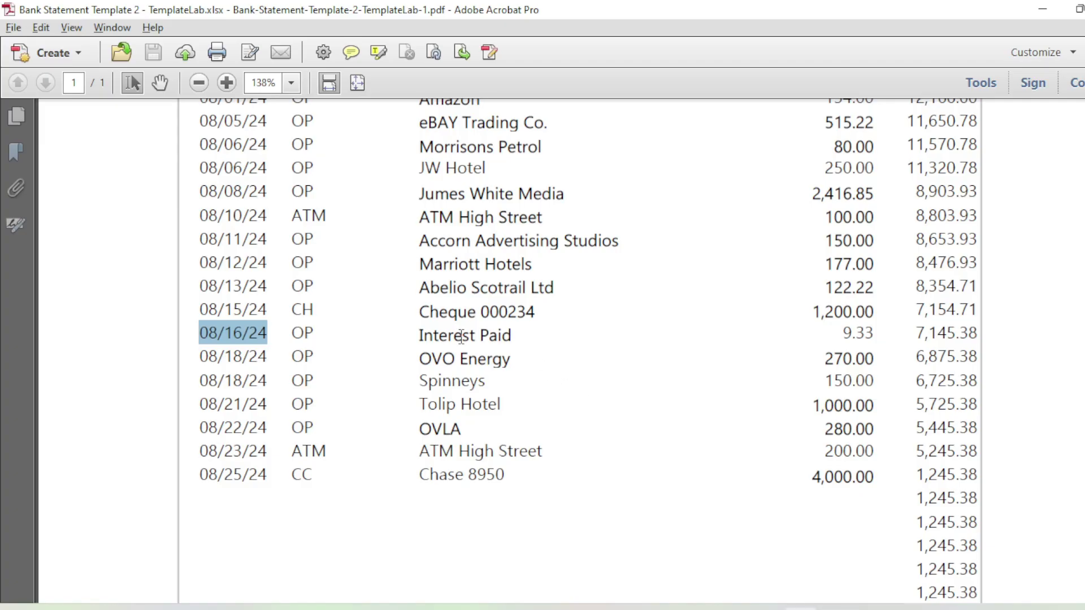
key(alt+Tab)
click(733, 386)
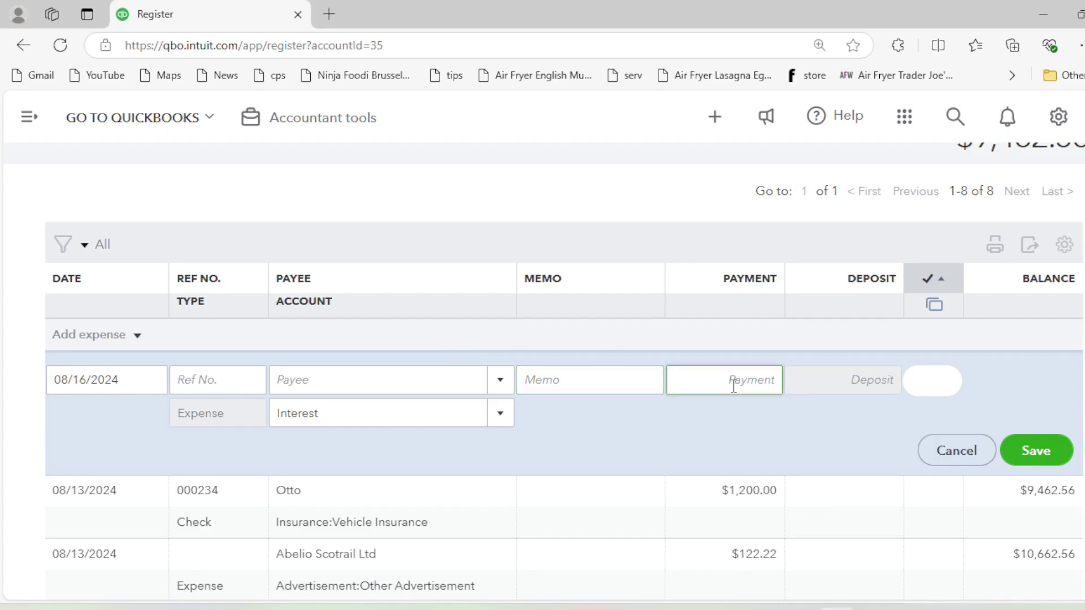
text(9.33)
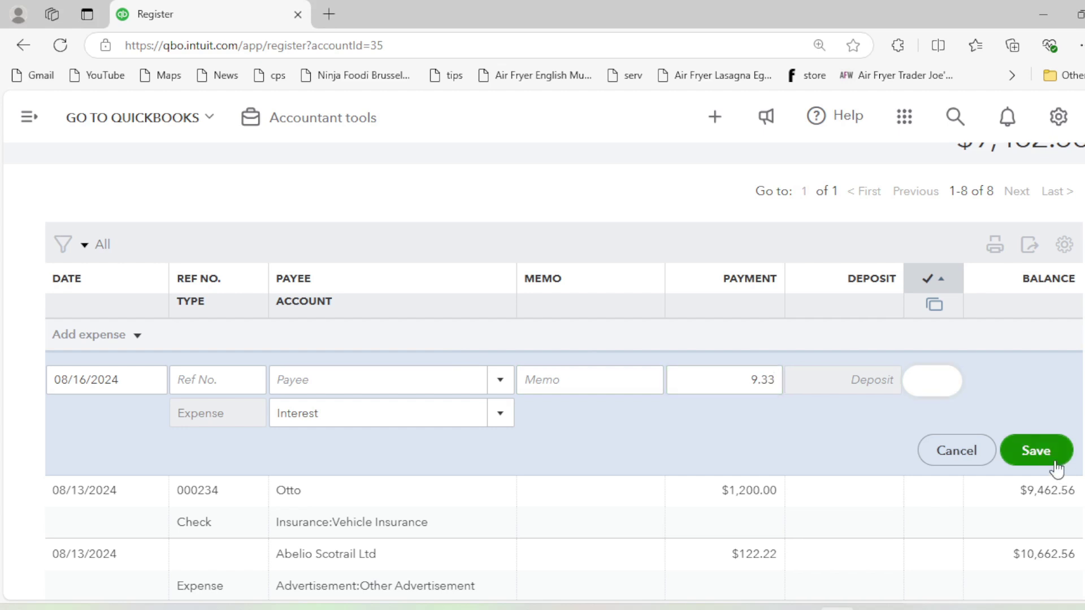
click(1025, 461)
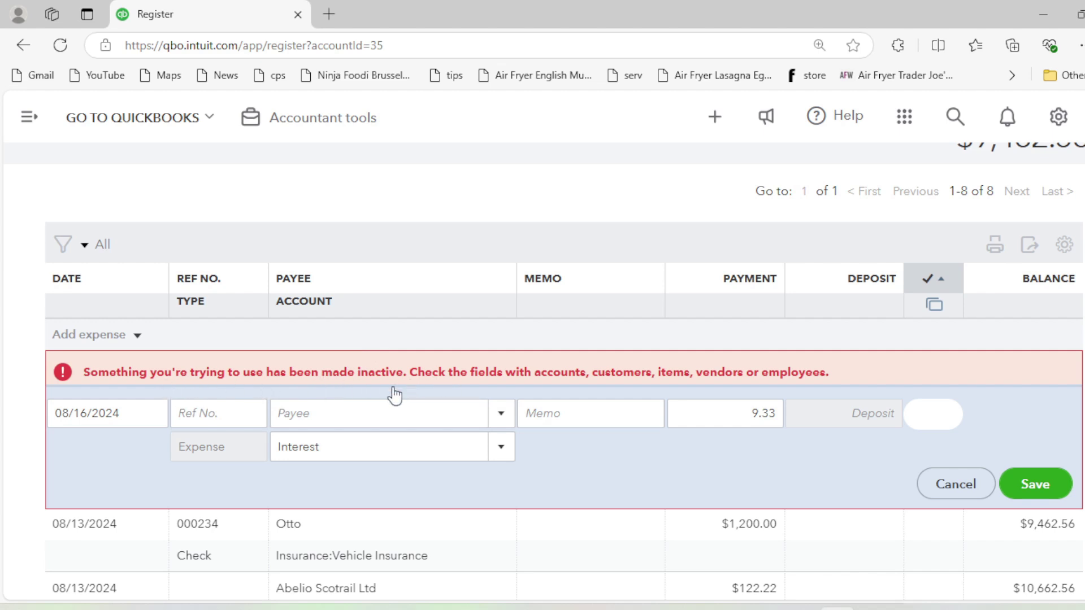
- Reselect the existing Interest expense account on the 08/16/2024 expense and save the transaction
click(492, 455)
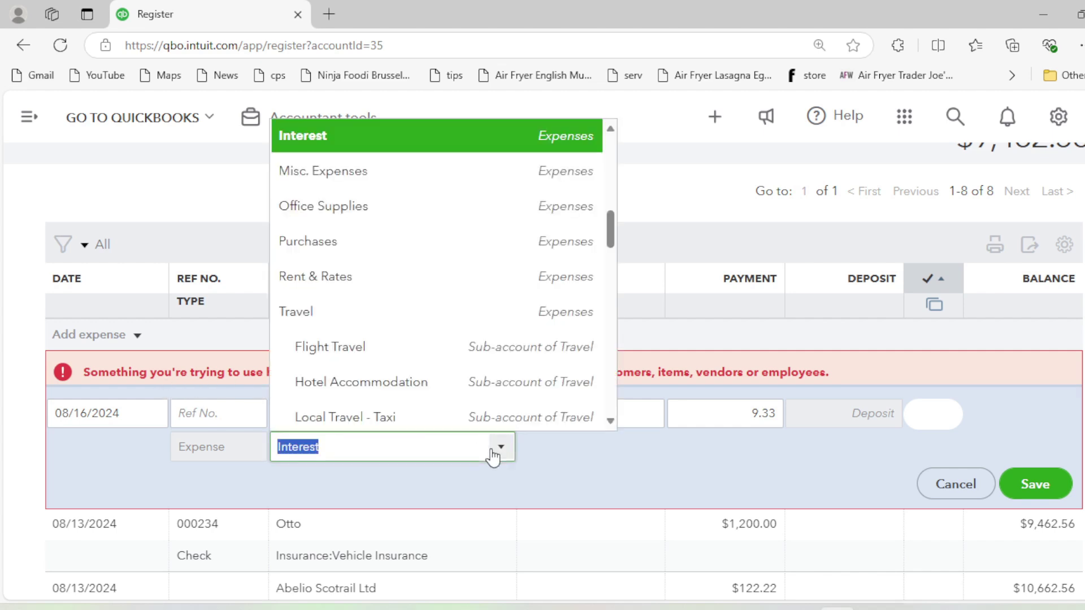
text(Inte)
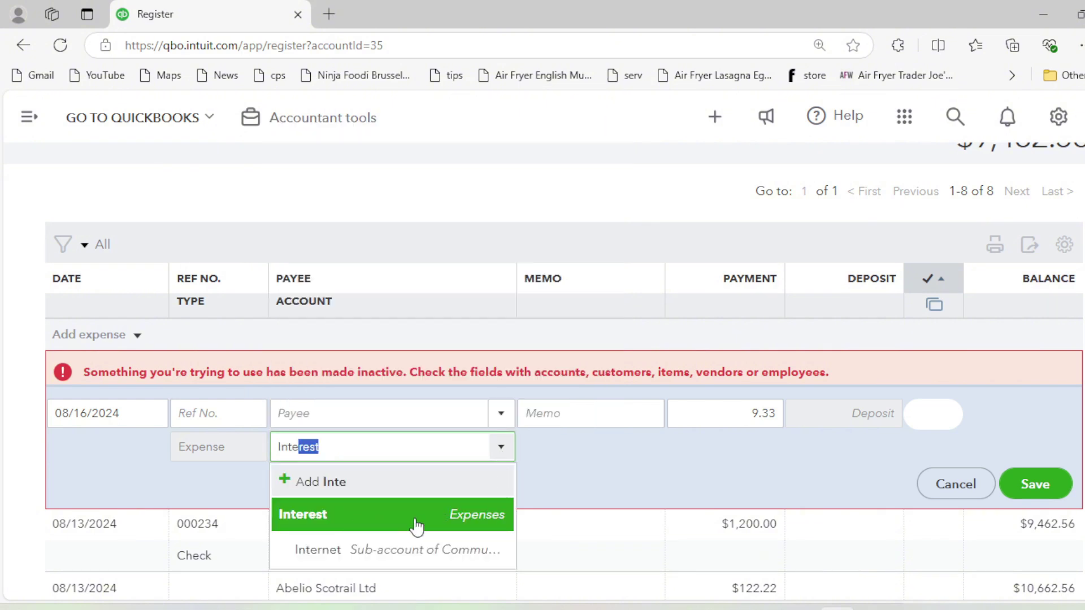
click(366, 514)
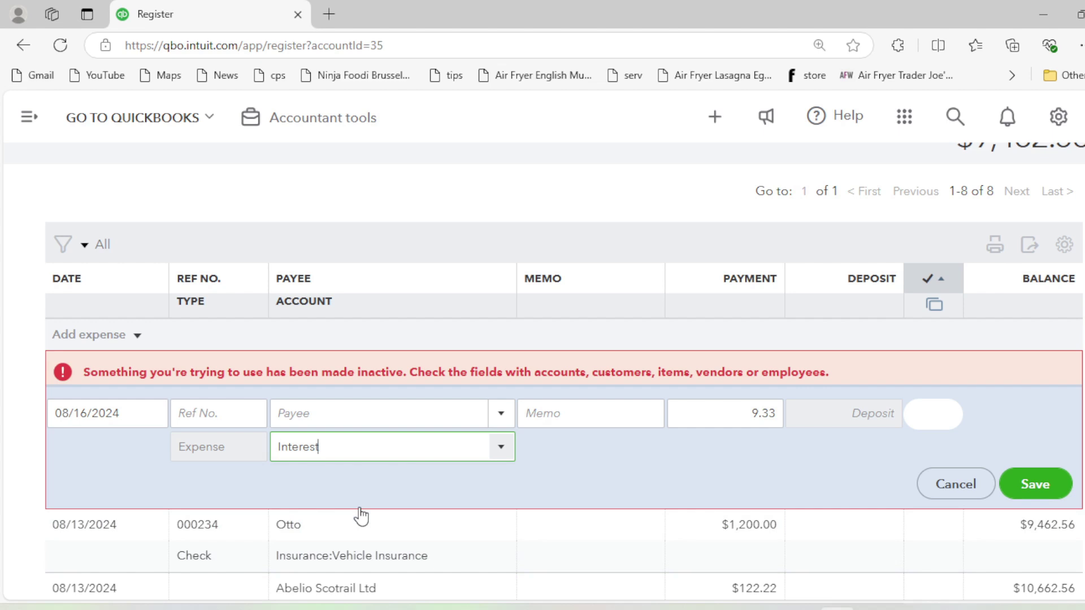
click(1027, 485)
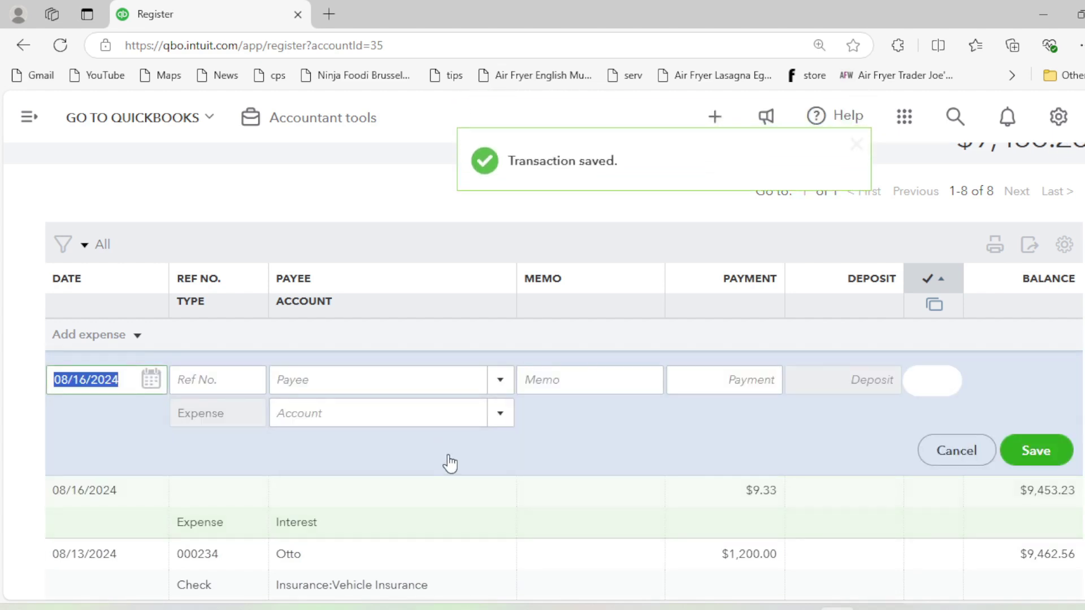
- Date the new expense 08/18/2024, matching the OVO Energy line of the bank statement
scroll(452, 460, down, 1)
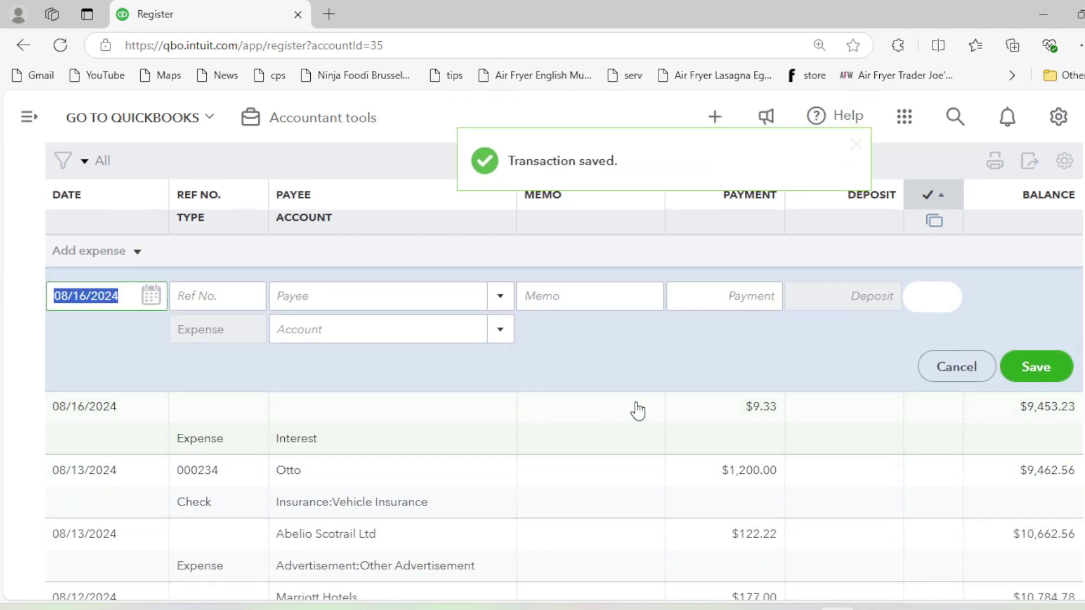
scroll(378, 254, up, 3)
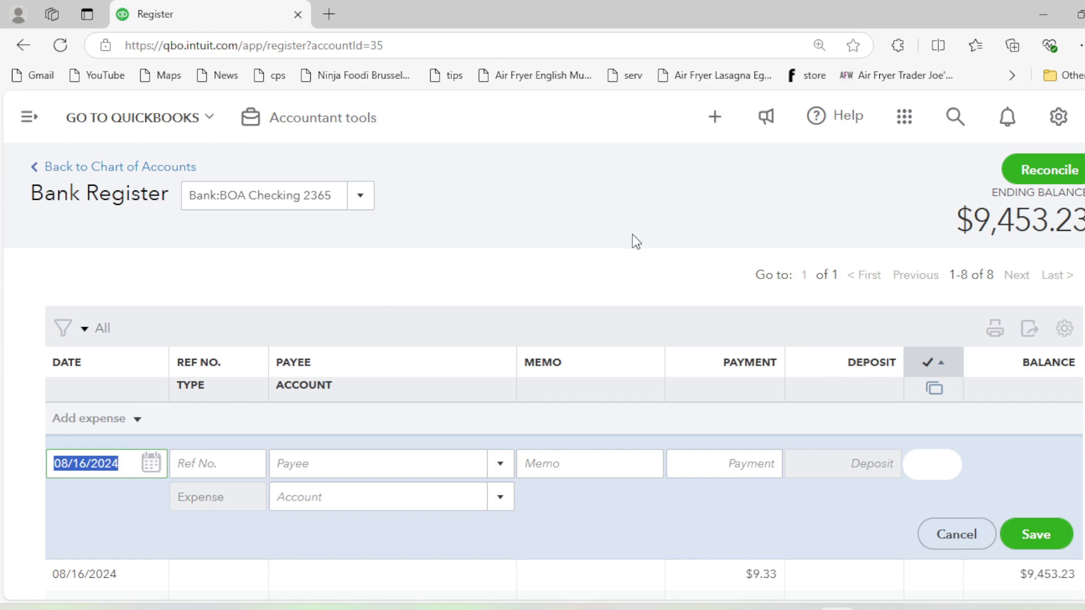
scroll(358, 419, down, 1)
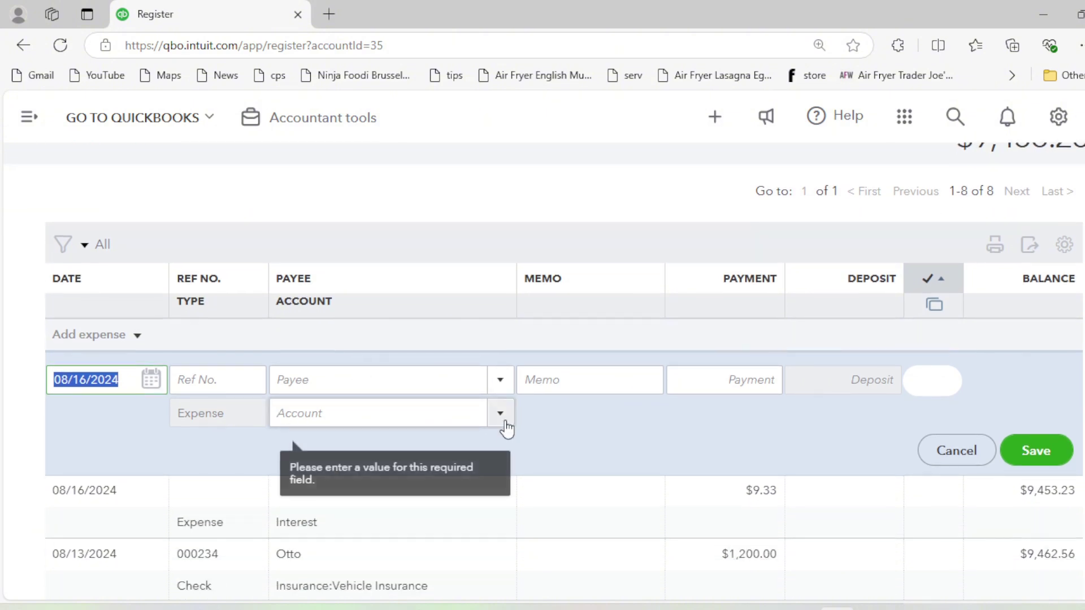
key(alt+Tab)
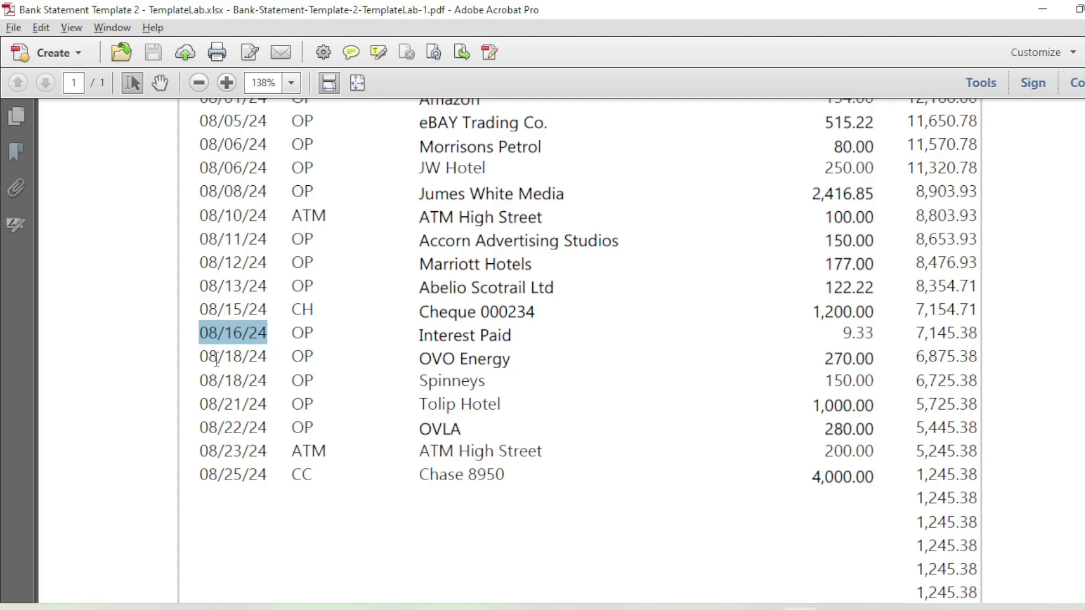
drag(205, 359, 267, 359)
key(alt+Tab)
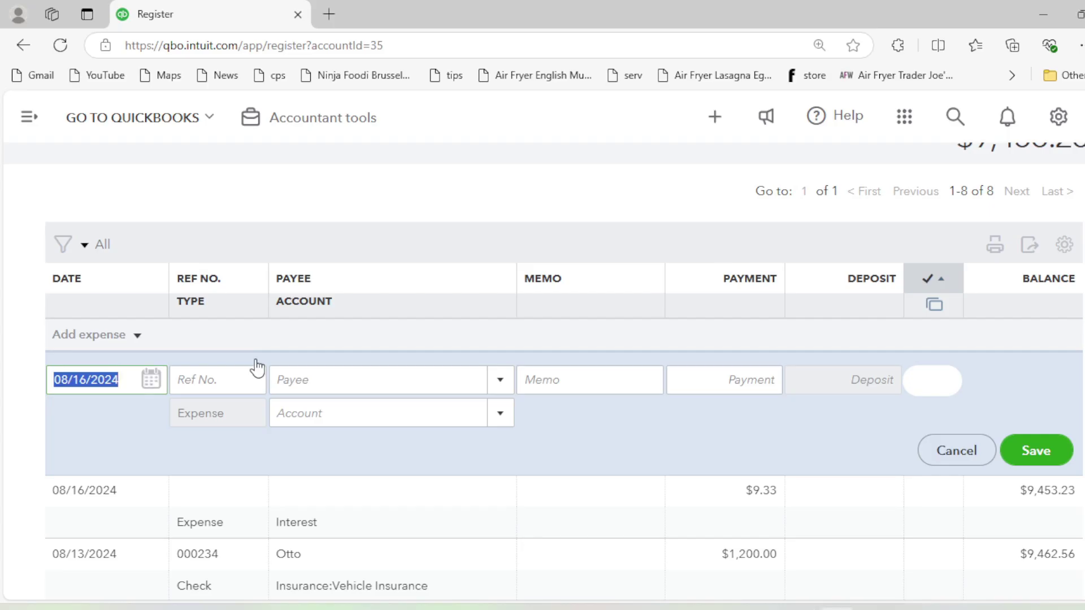
click(148, 387)
click(64, 269)
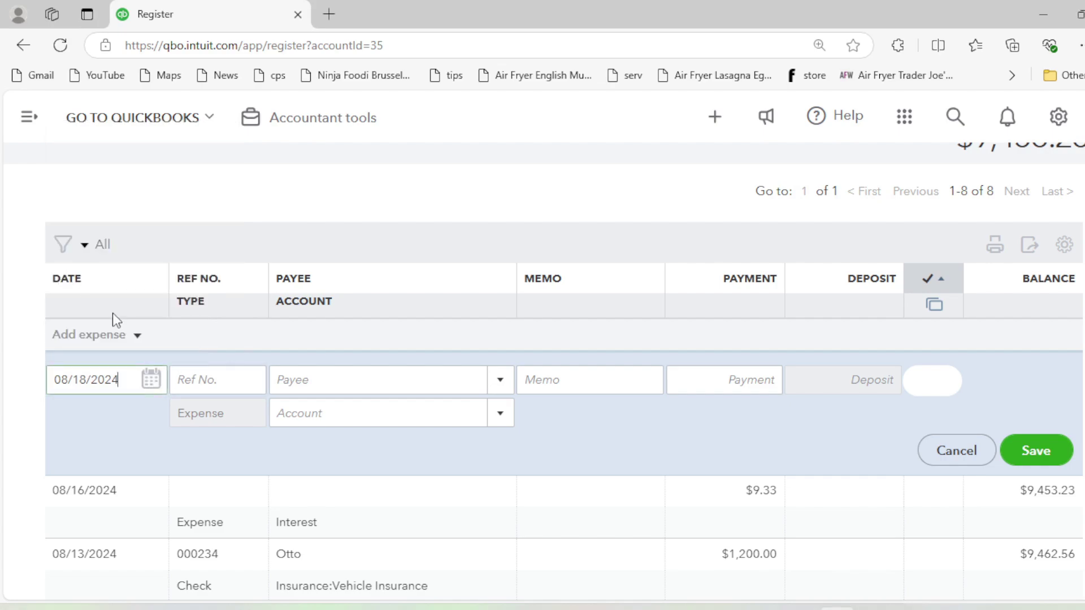
- Copy OVO Energy from the bank statement, add it as a new payee and select it for the expense
key(alt+Tab)
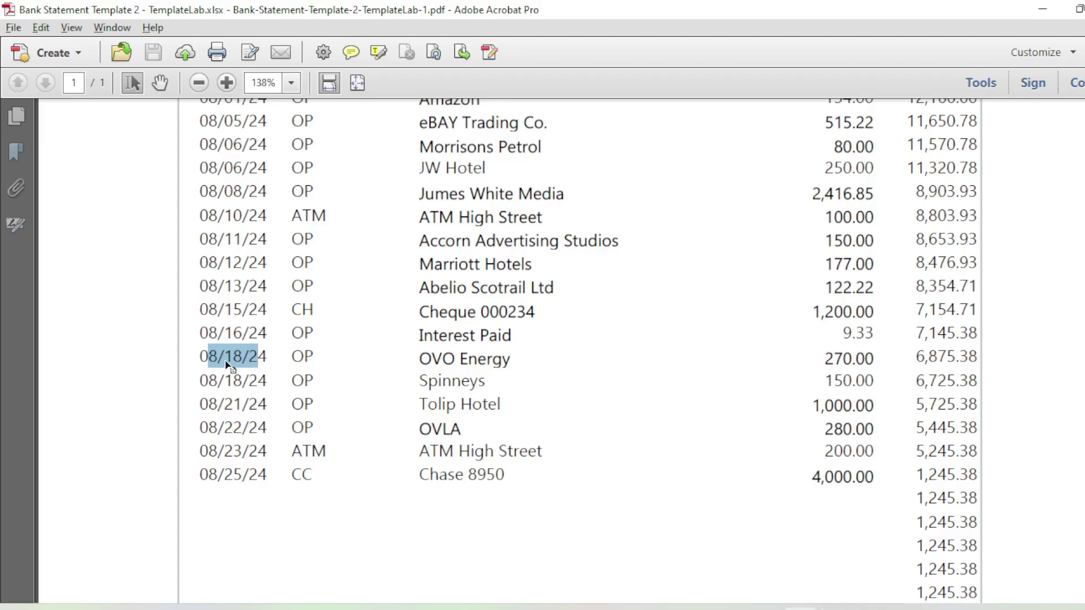
drag(419, 362, 521, 363)
key(ctrl+c)
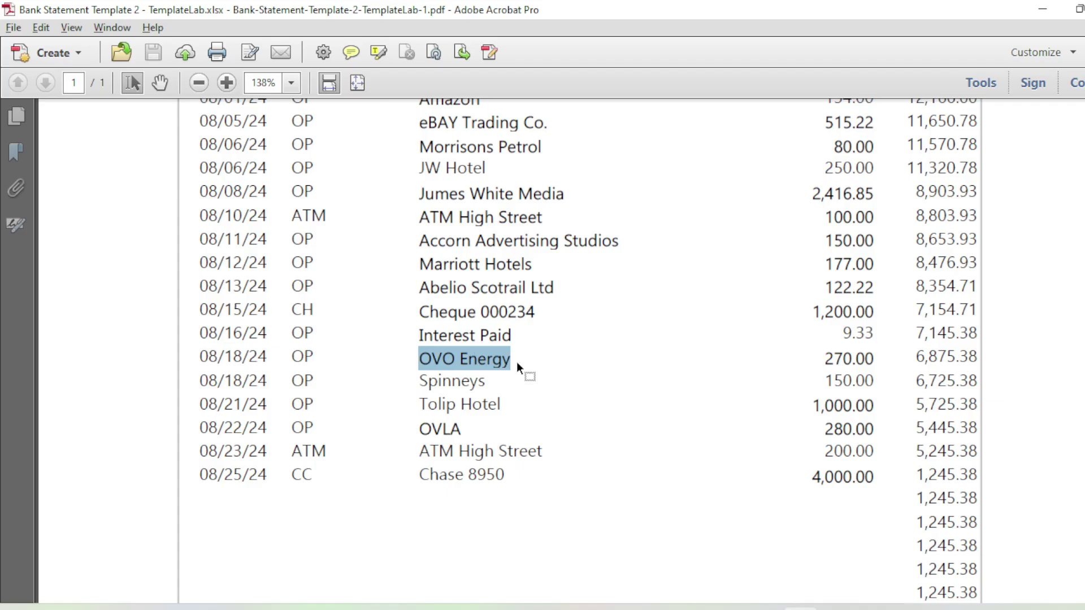
key(alt+Tab)
click(345, 368)
key(ctrl+v)
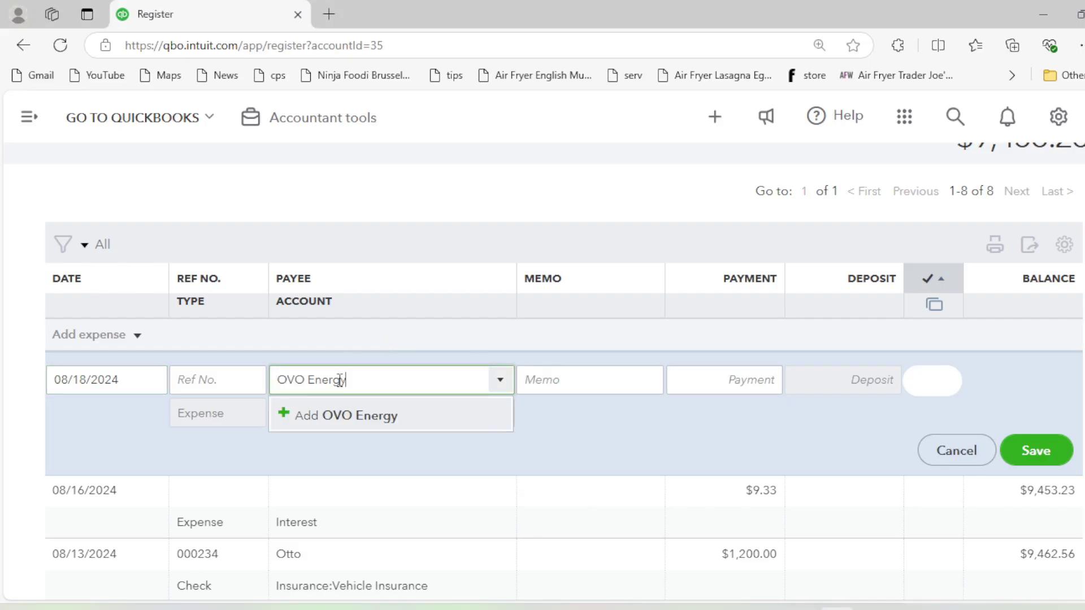
key(Return)
click(506, 299)
click(375, 415)
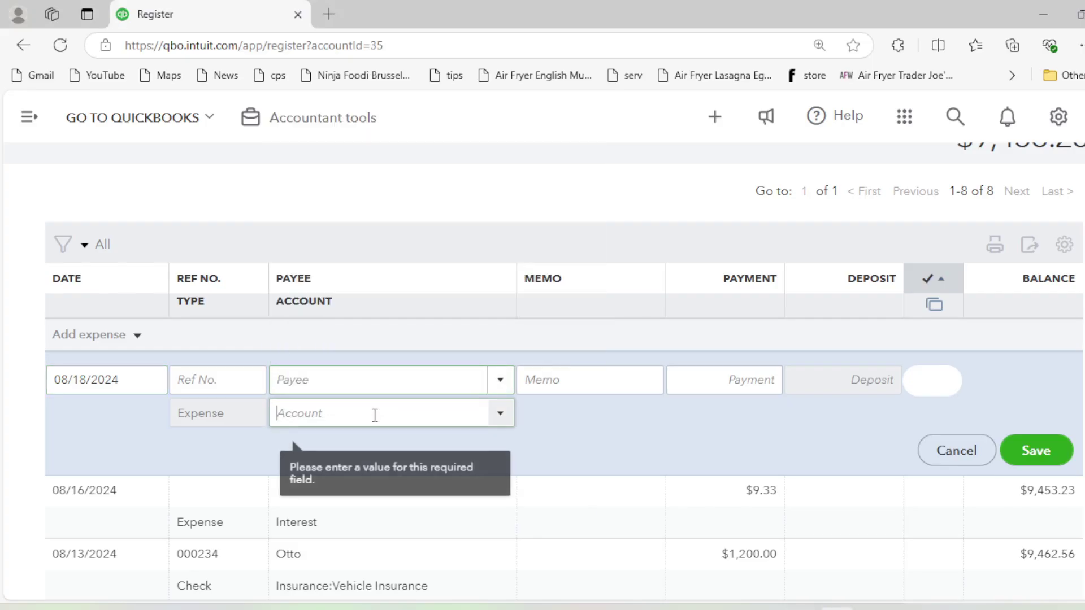
click(406, 383)
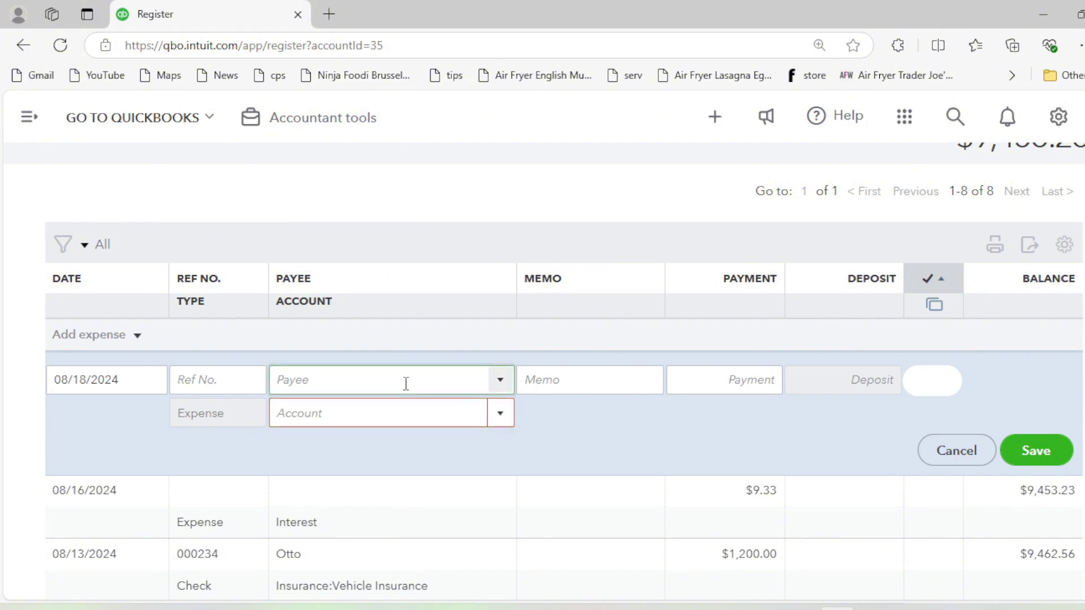
text(Ovo)
- Assign the OVO Energy expense to the Gas sub-account of Utilities Expense
click(390, 408)
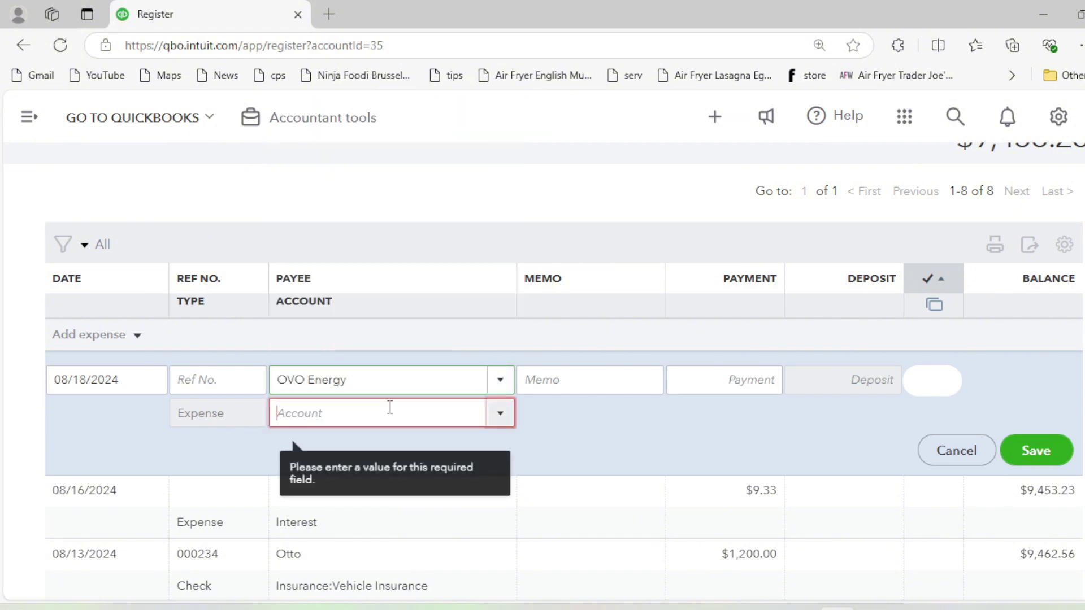
key(alt+Tab)
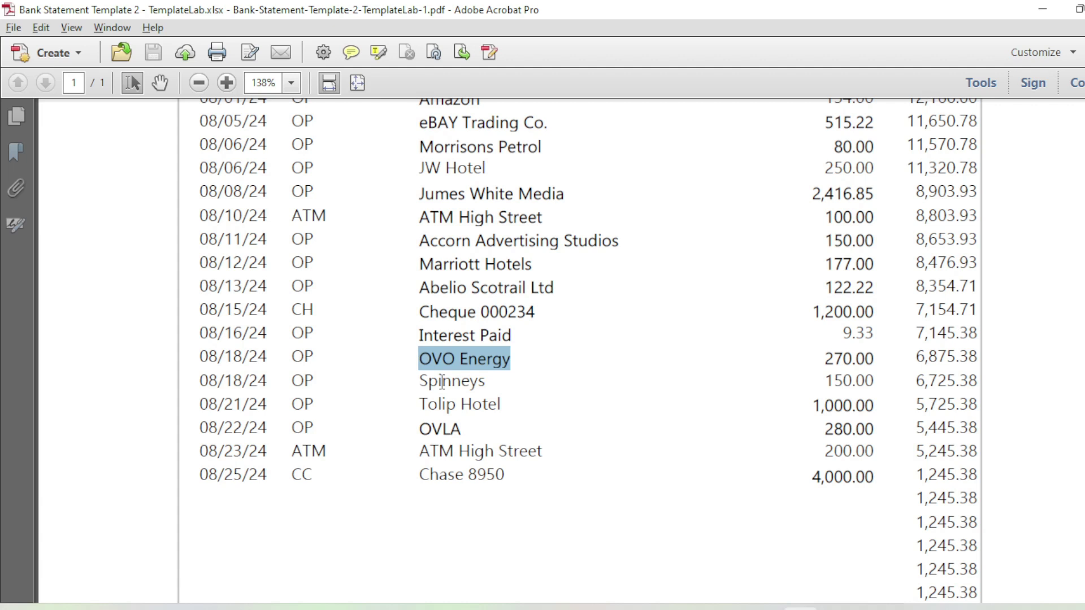
key(alt+Tab)
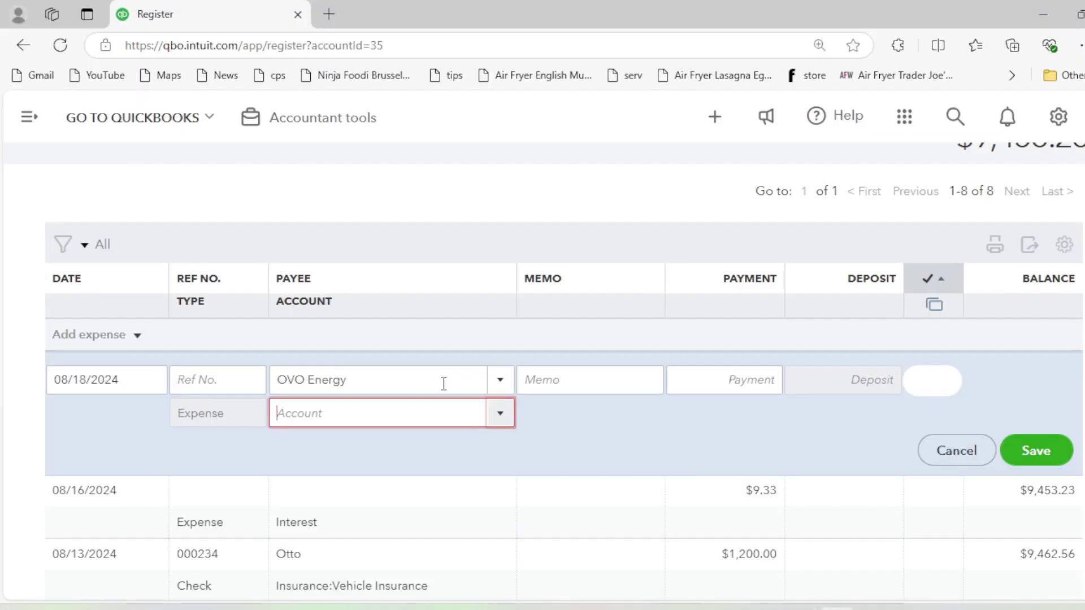
text(u)
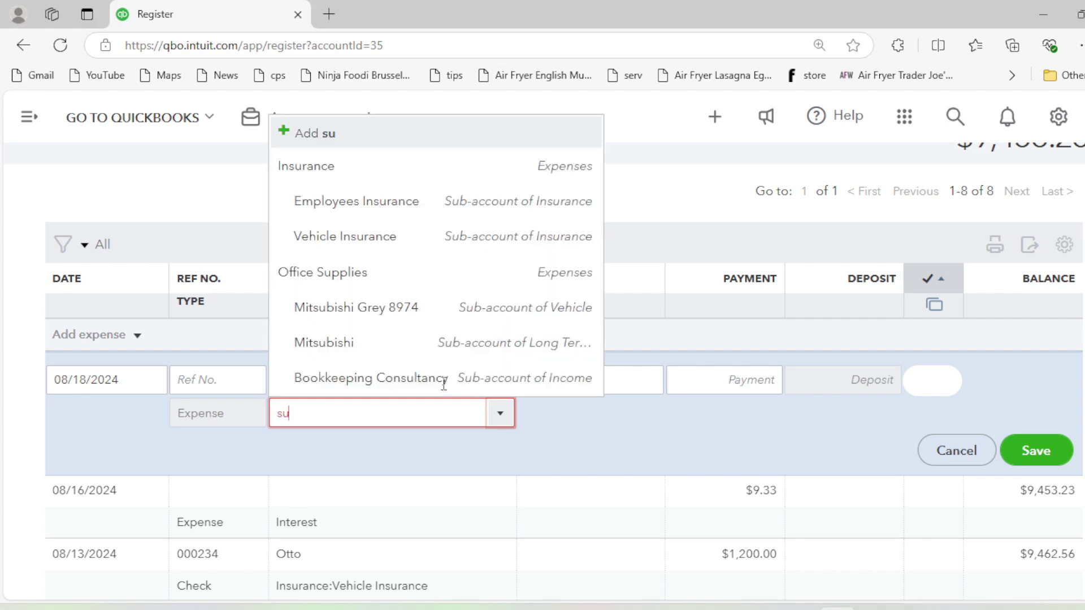
key(BackSpace)
text(utili)
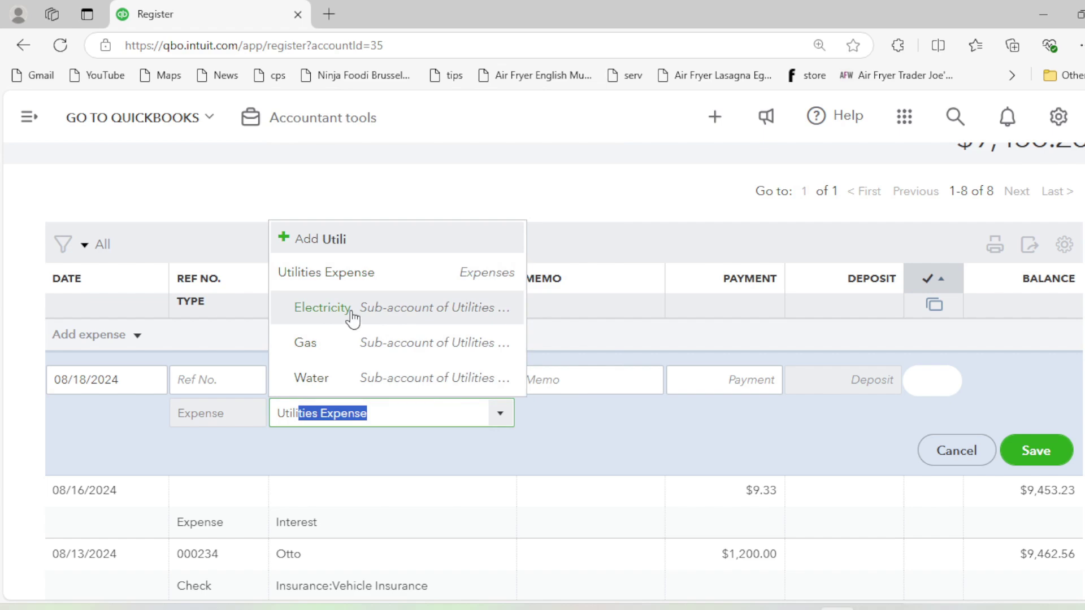
click(351, 343)
- Set the OVO Energy payment to 270 from the bank statement and save the expense
click(720, 380)
key(alt+Tab)
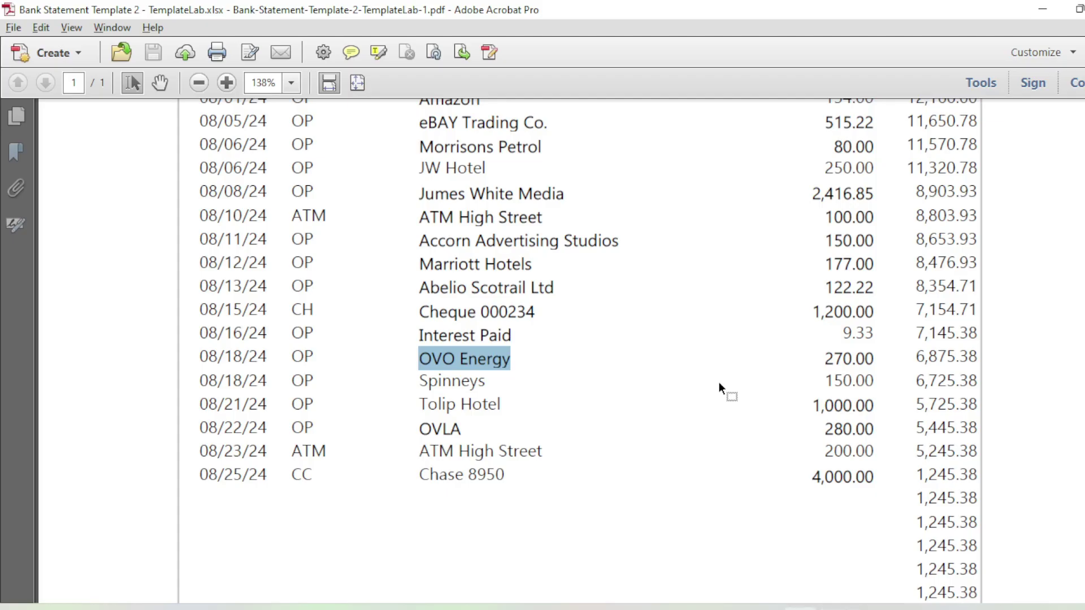
key(alt+Tab)
text(270)
key(Tab)
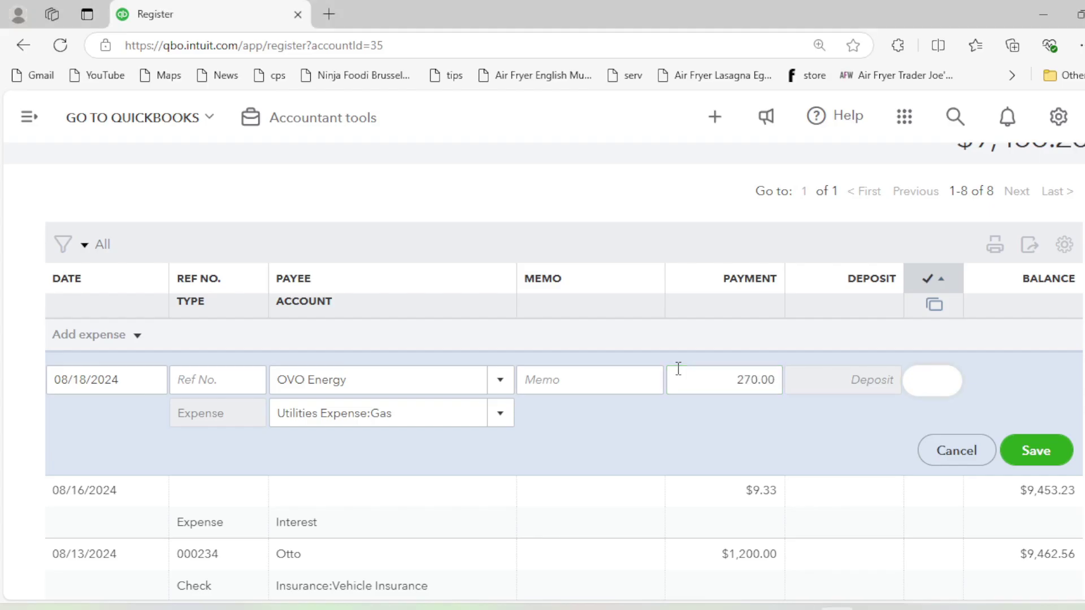
click(1046, 454)
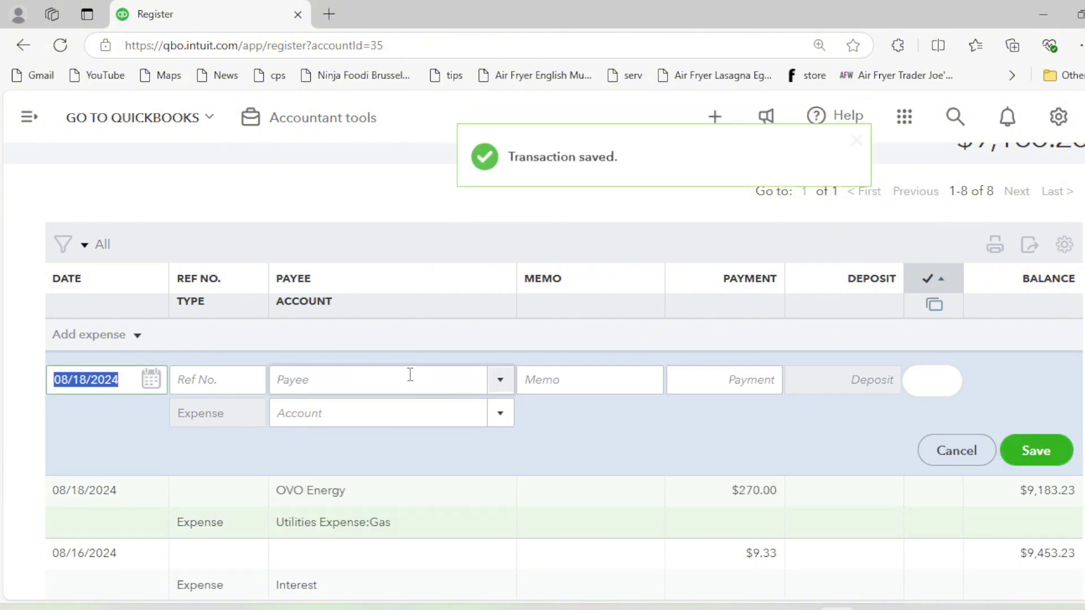
- Check the Spinneys line's date in the bank statement and keep 08/18/2024 as the new expense's date
key(alt+Tab)
scroll(414, 364, down, 1)
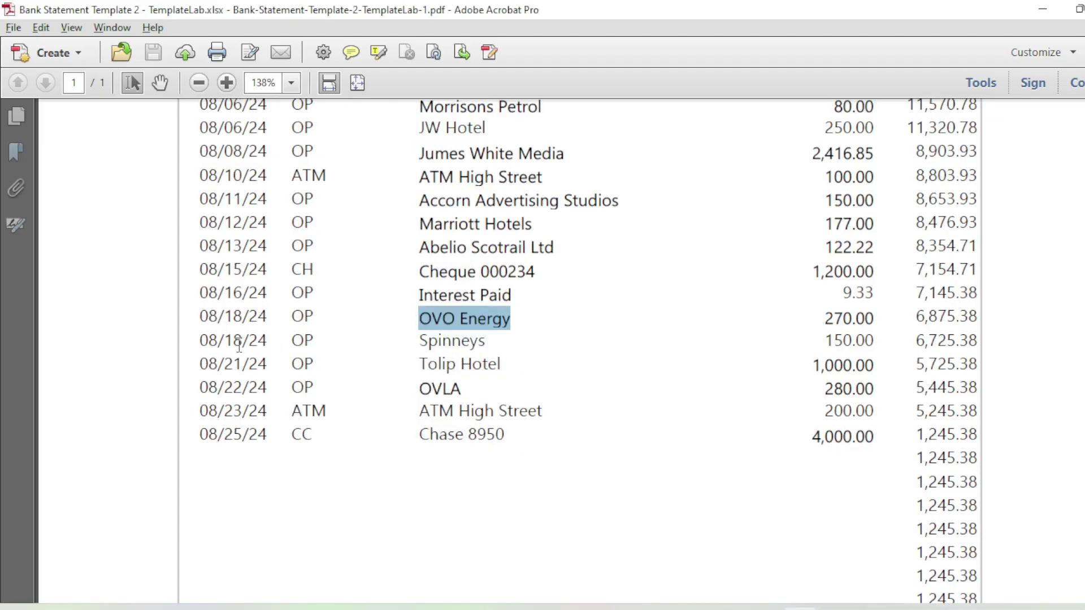
drag(201, 342, 267, 346)
key(alt+Tab)
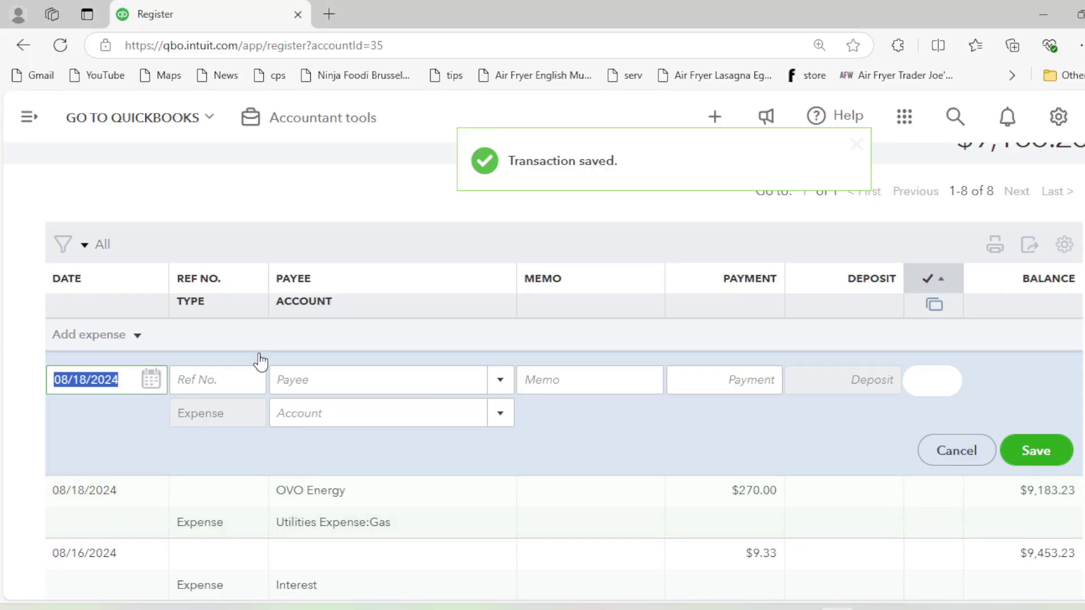
click(151, 381)
click(154, 379)
- Copy Spinneys from the bank statement and add it as the new payee of the expense
click(339, 391)
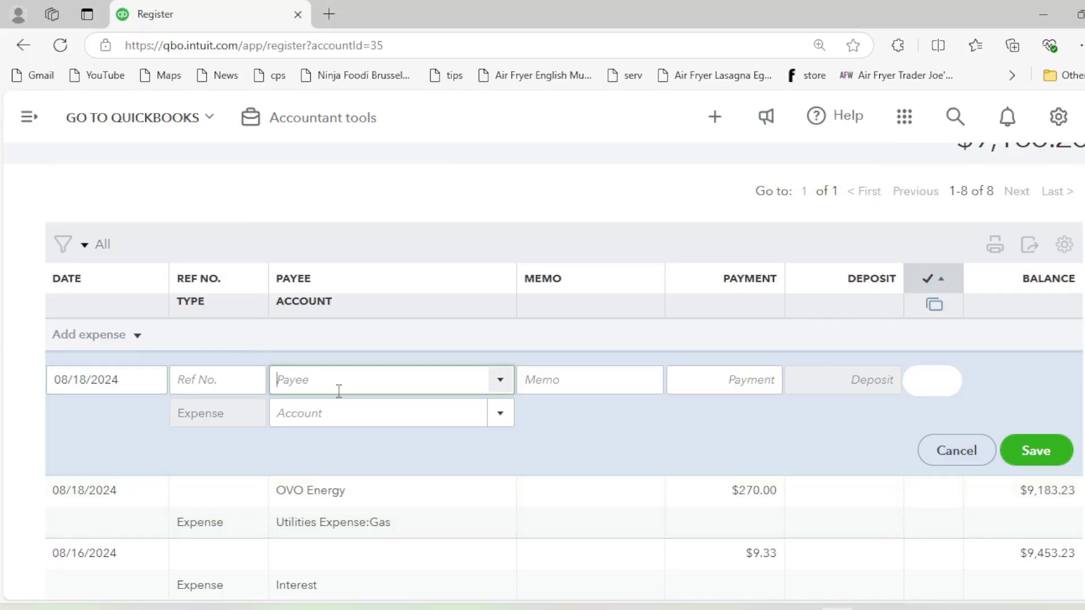
key(alt+Tab)
double_click(438, 340)
key(ctrl+c)
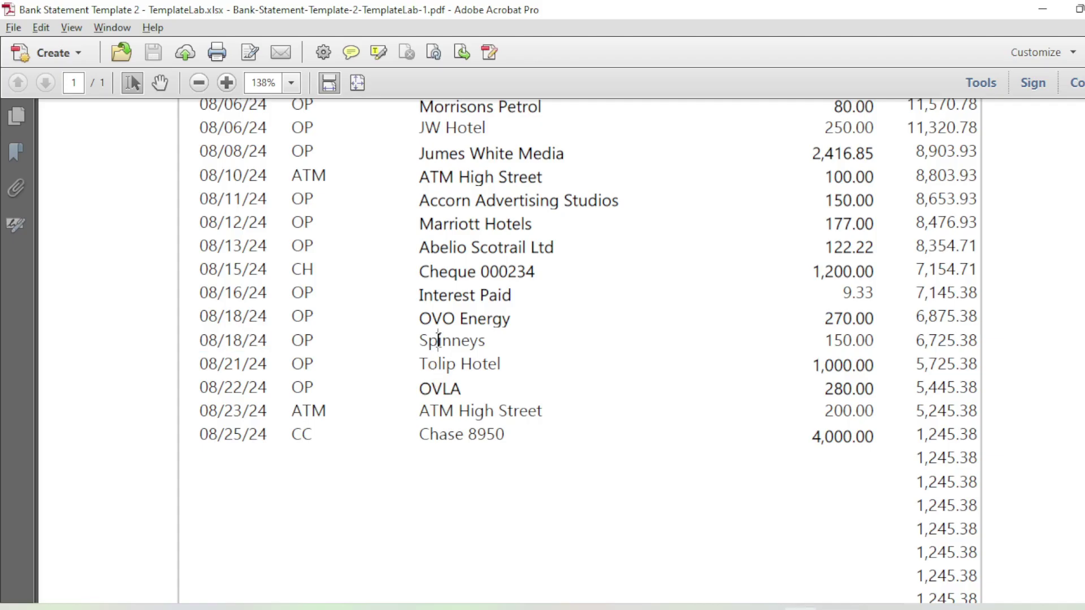
key(alt+Tab)
key(ctrl+v)
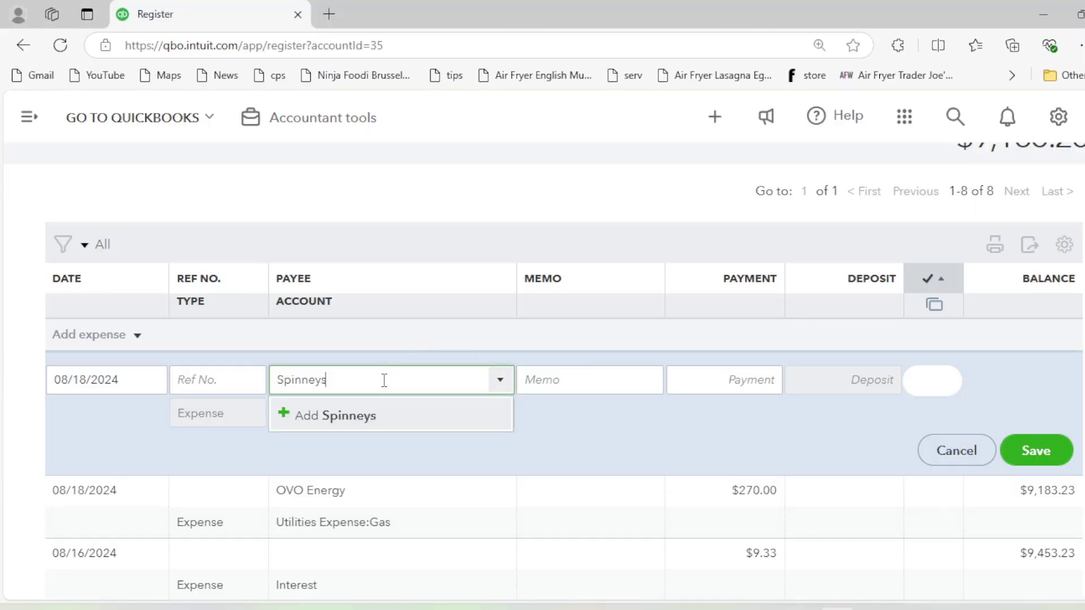
click(380, 414)
click(516, 312)
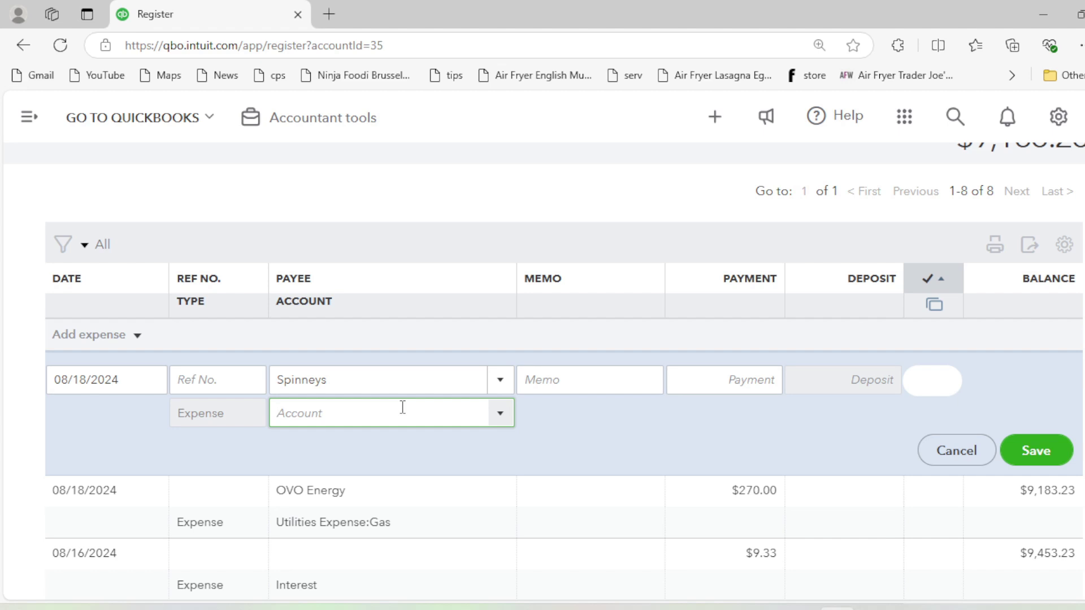
- Assign the Spinneys expense to the Guest Entertainment sub-account of Entertainment
text(mea)
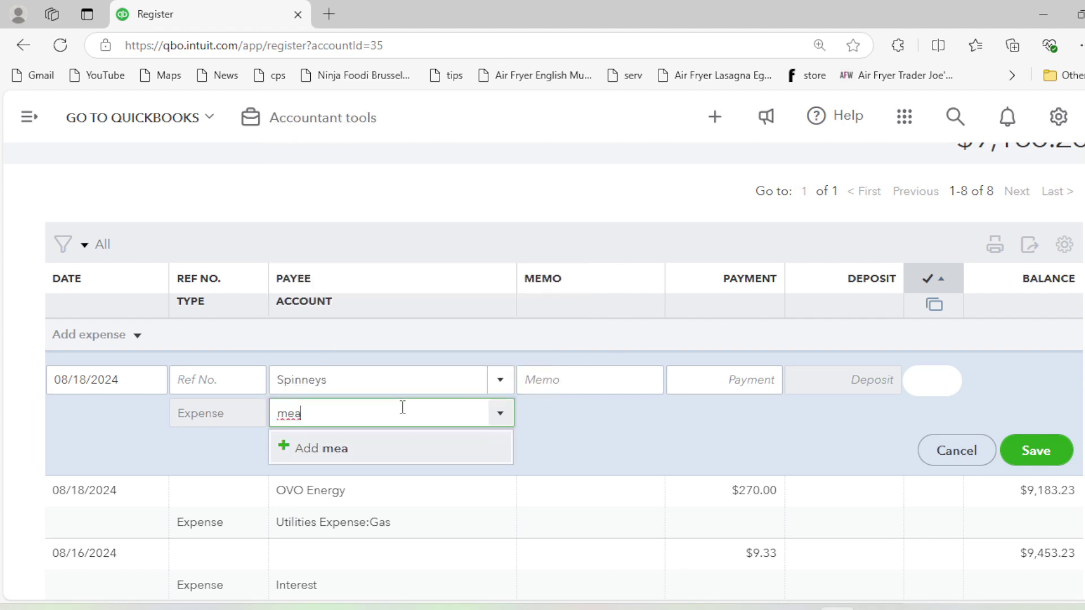
key(BackSpace)
text(en)
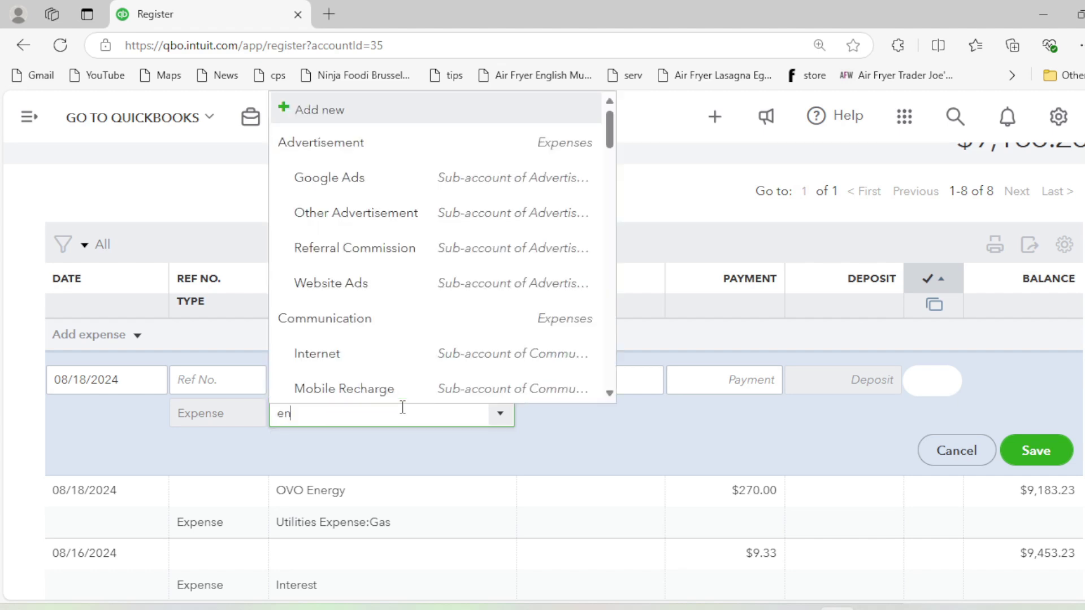
text(tertainment)
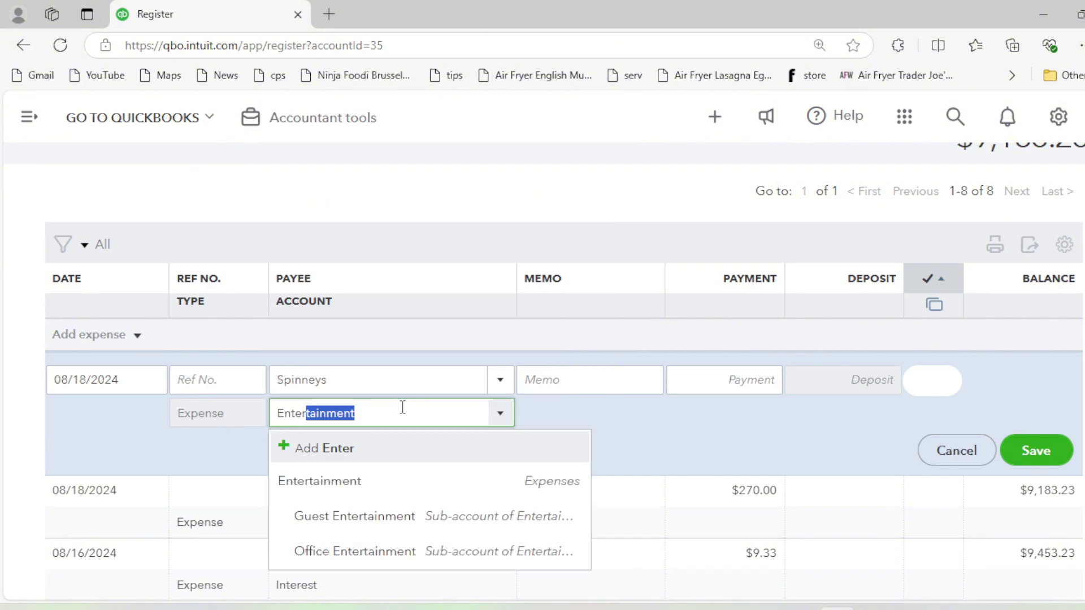
click(368, 516)
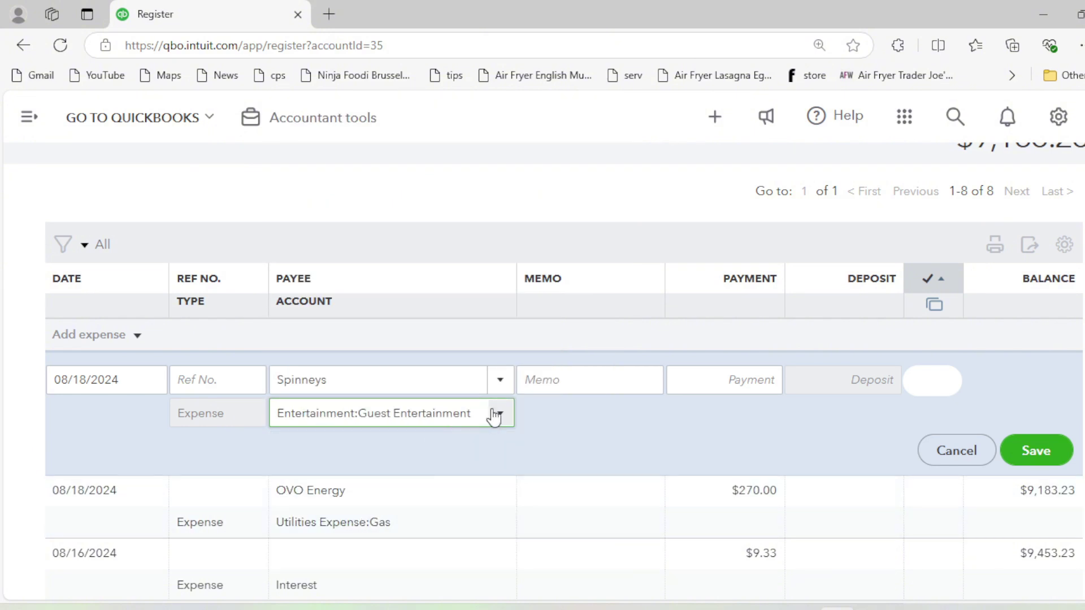
- Set the Spinneys payment to 150 from the bank statement and save the expense
click(731, 387)
key(alt+Tab)
key(alt+Tab)
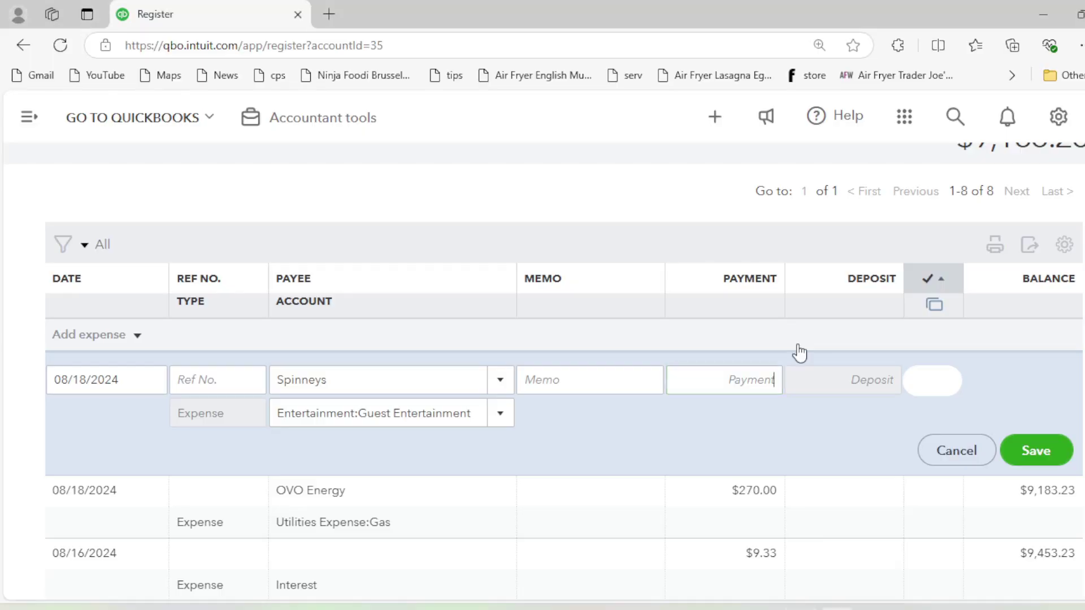
text(150)
click(1035, 452)
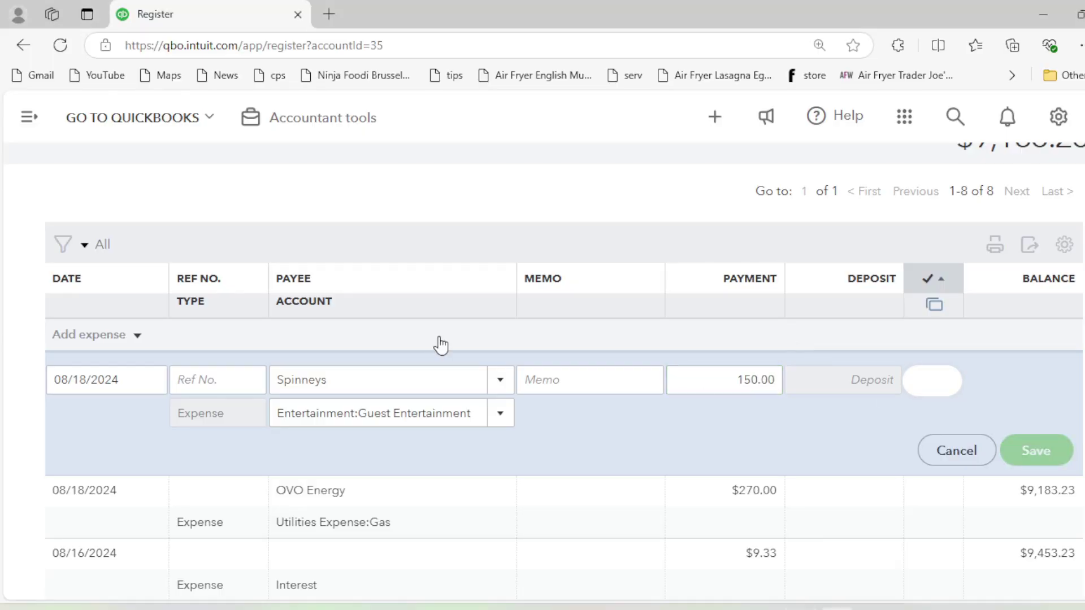
- Look up the Tolip Hotel line's date in the bank statement and set the new expense's date to 08/21/2024
key(alt+Tab)
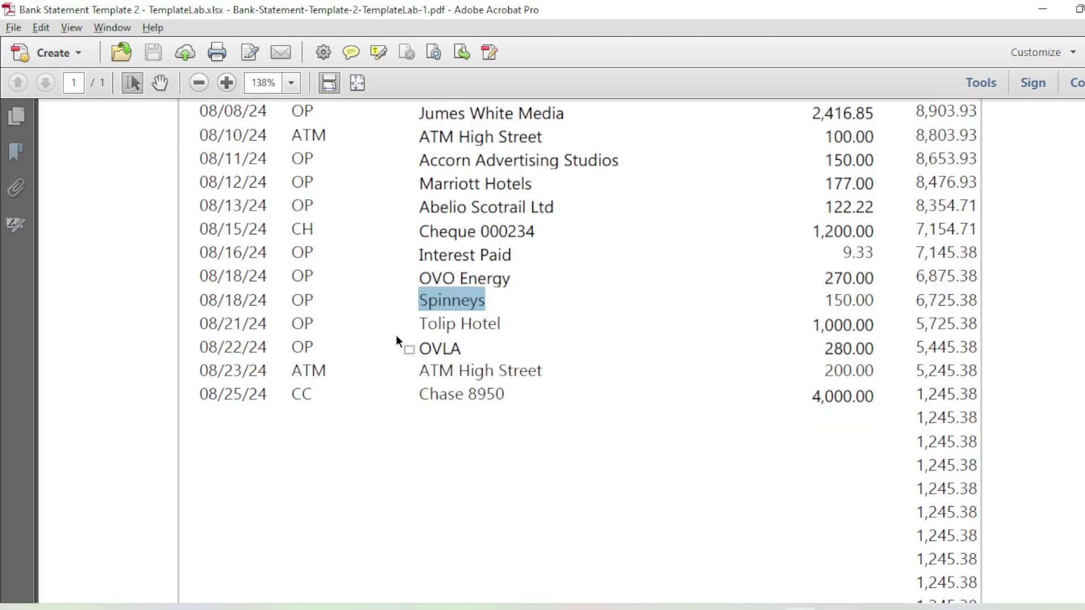
double_click(233, 322)
key(alt+Tab)
click(150, 380)
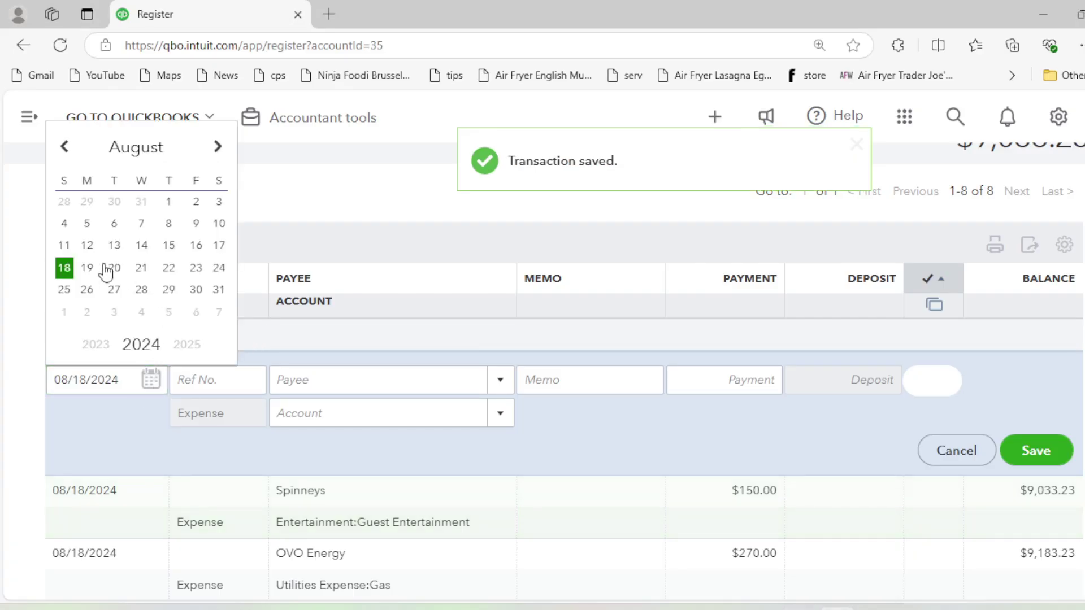
click(138, 269)
- Copy Tolip Hotel from the bank statement and try to add it as the new expense's payee
click(316, 379)
key(alt+Tab)
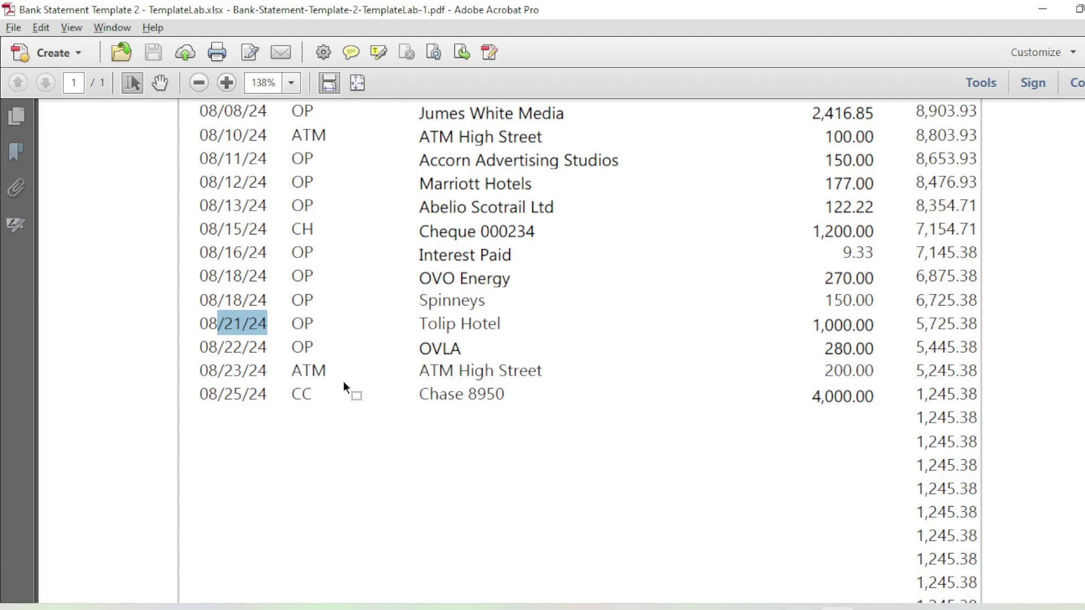
drag(422, 327, 502, 327)
key(ctrl+c)
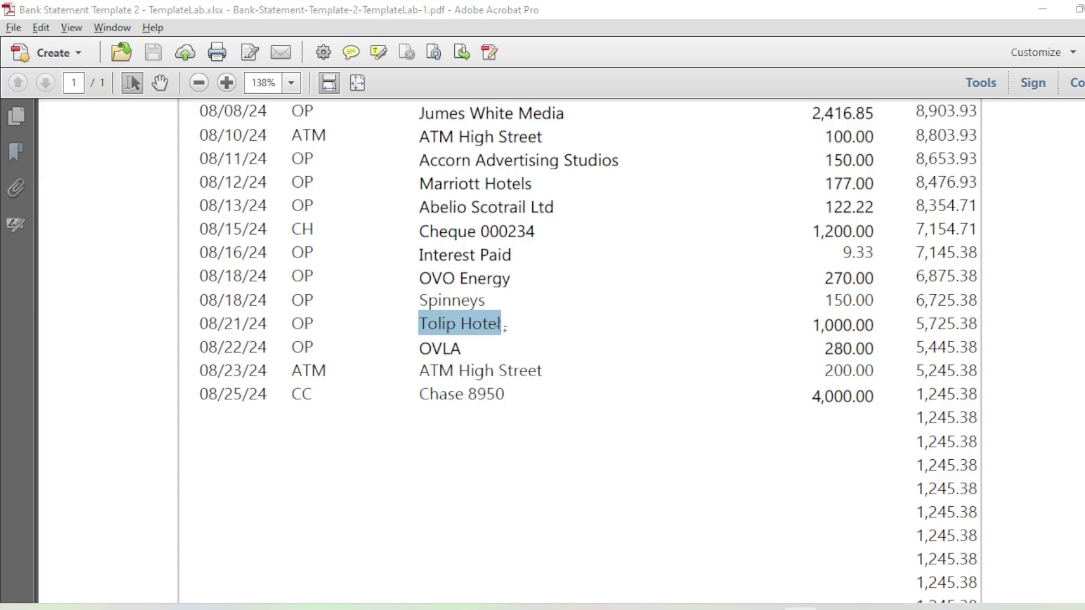
key(alt+Tab)
key(ctrl+v)
click(419, 417)
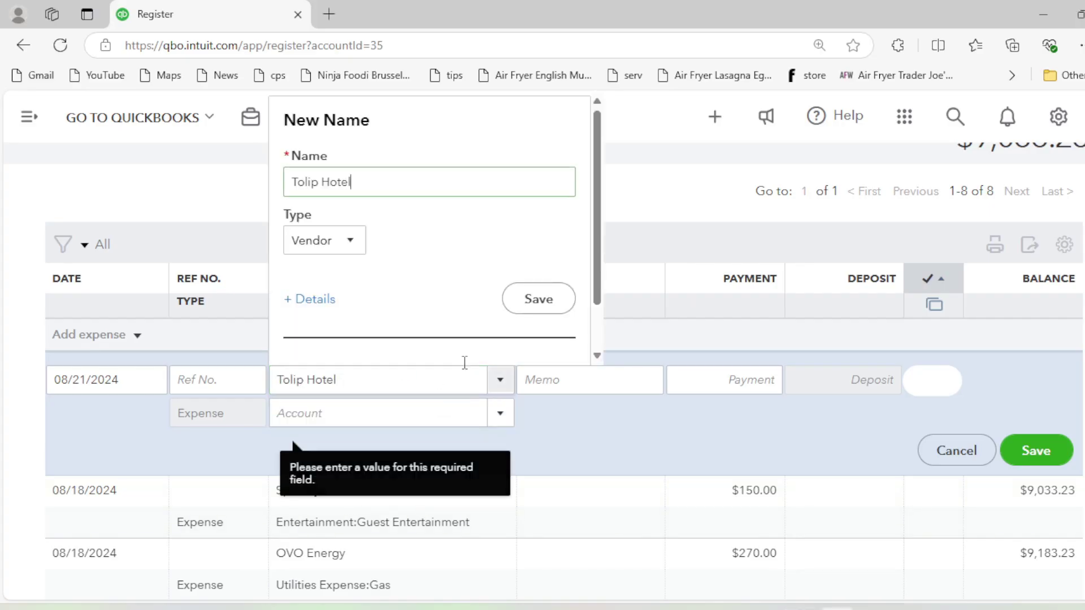
- Assign the 08/21/2024 expense to the Hotel Accommodation sub-account of Travel
click(393, 419)
text(h)
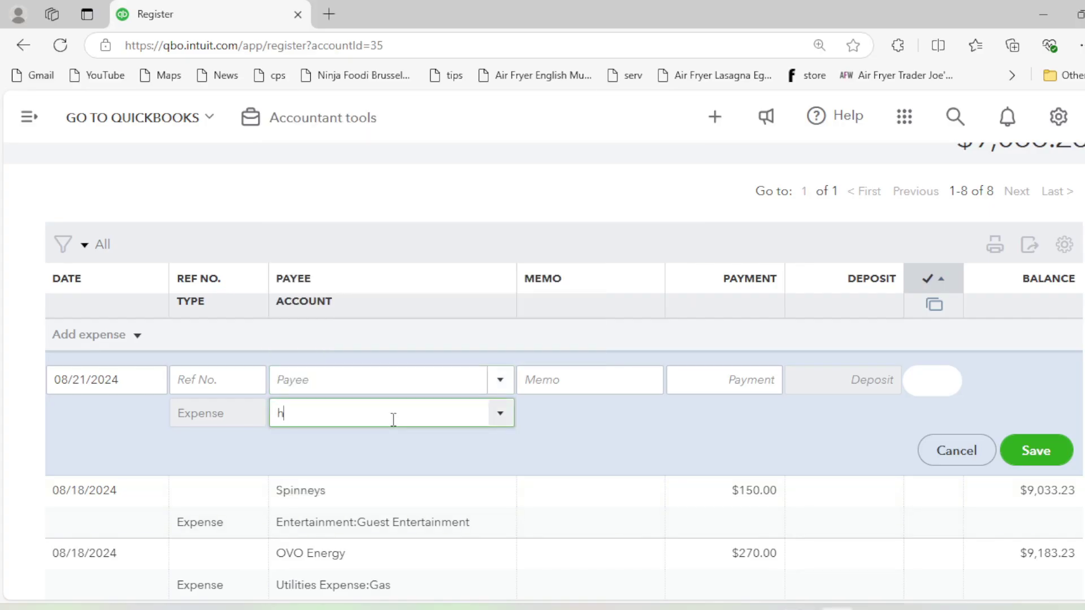
text(otel Accommodation)
click(381, 480)
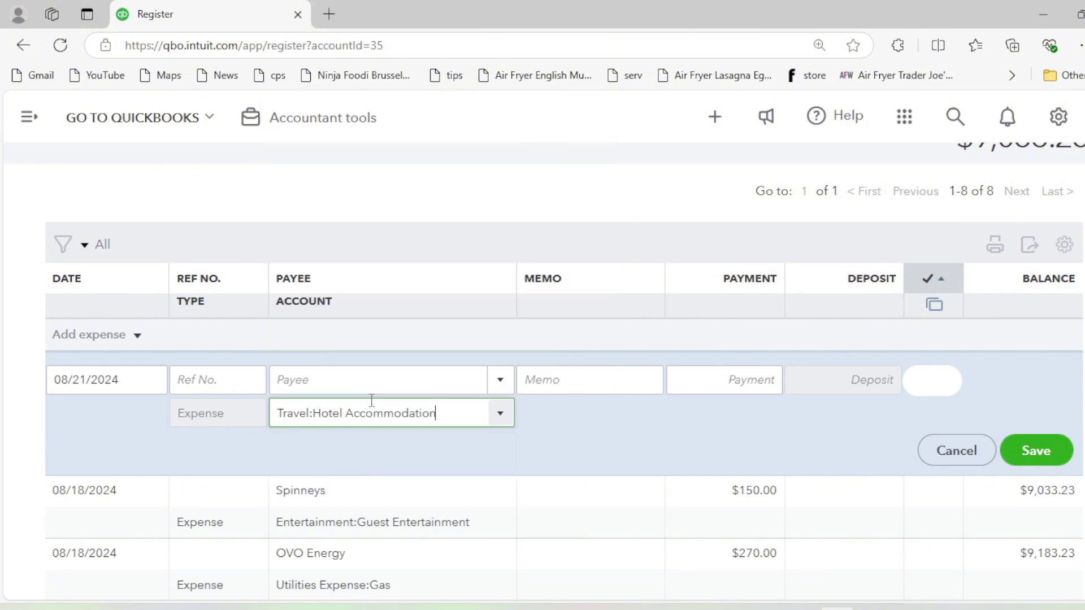
- Add Tulip Hotel as a new vendor and use it as the payee of the 08/21/2024 expense
click(372, 381)
text(Tu)
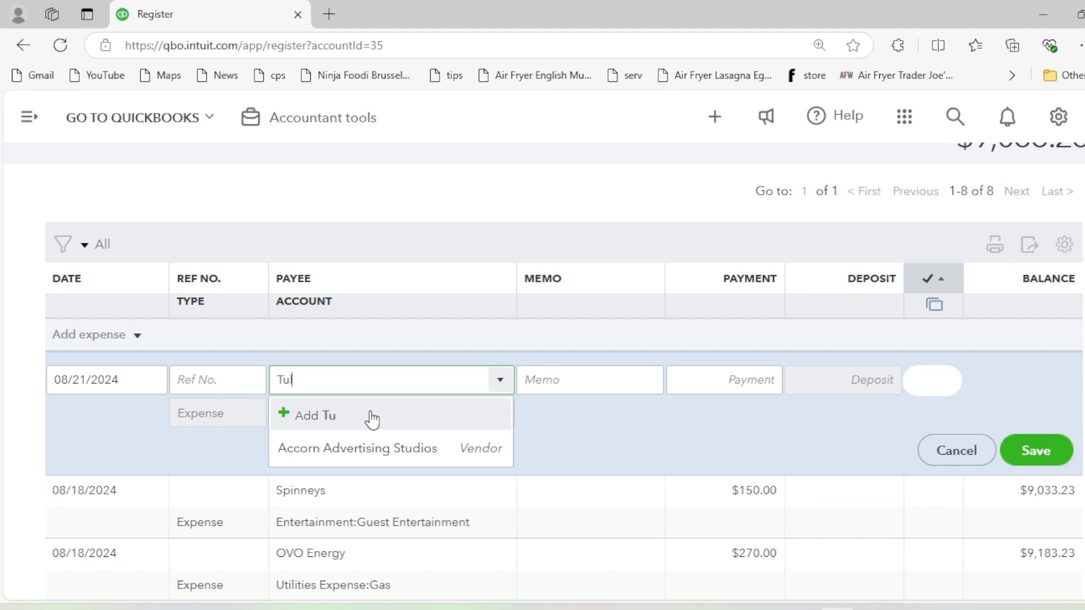
text(lip)
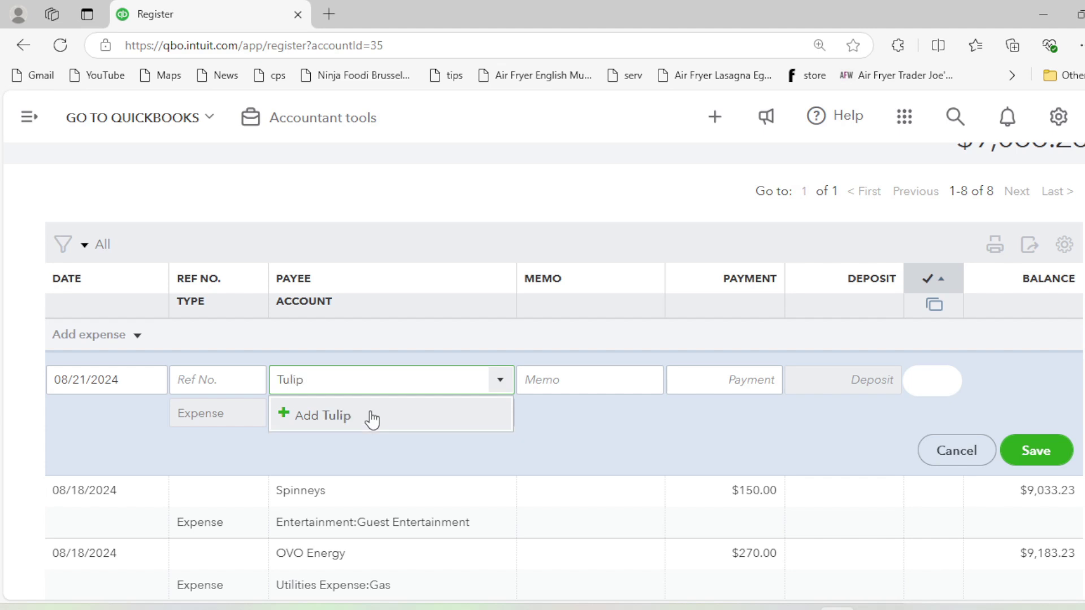
click(372, 419)
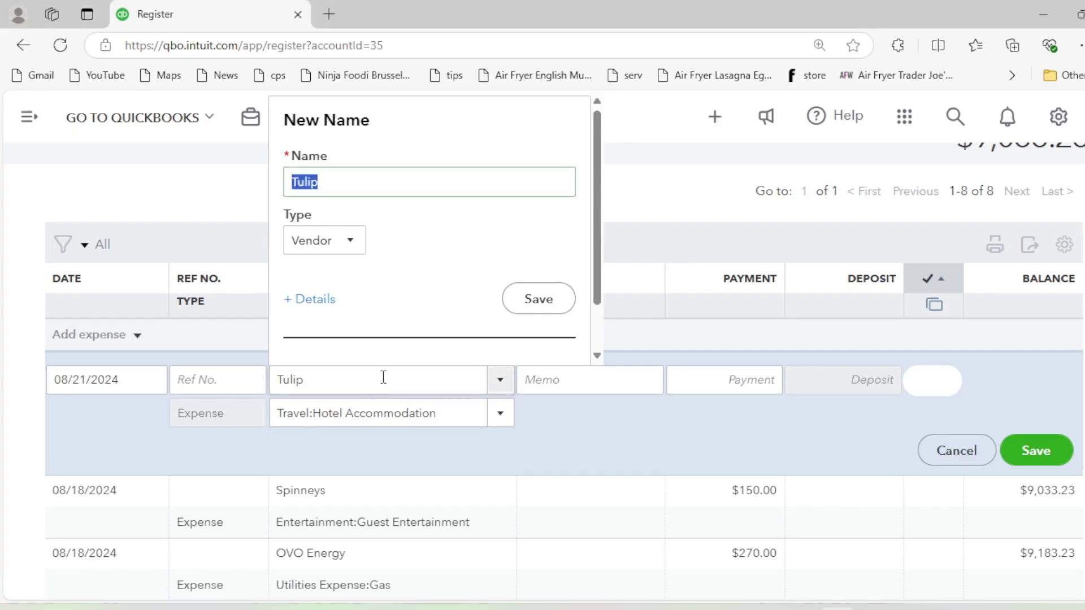
click(374, 184)
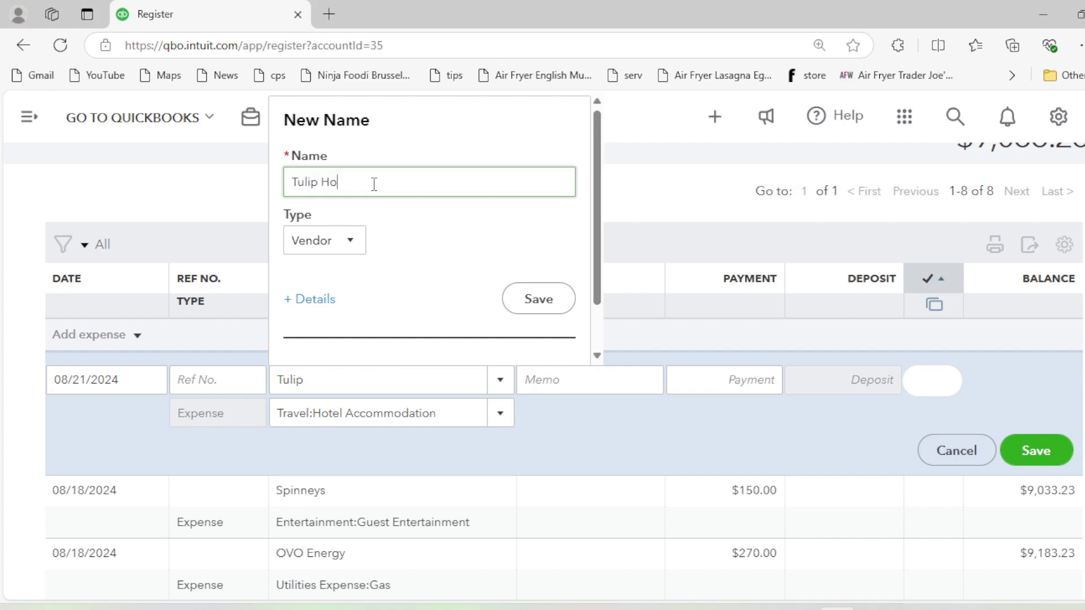
click(517, 308)
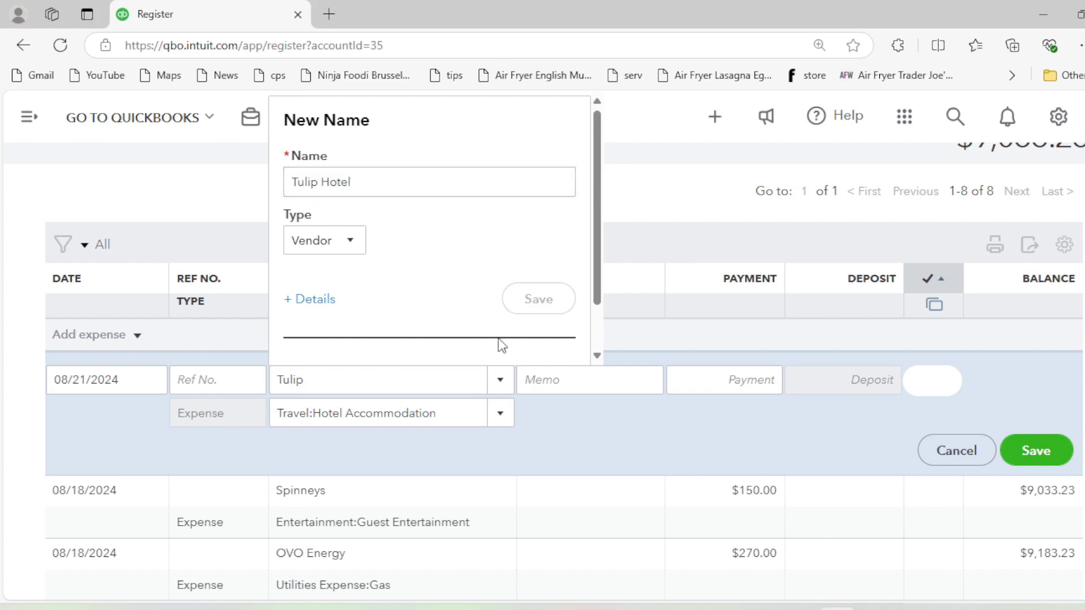
- Set the Tulip Hotel payment to 1,000 from the bank statement and save the expense
click(610, 378)
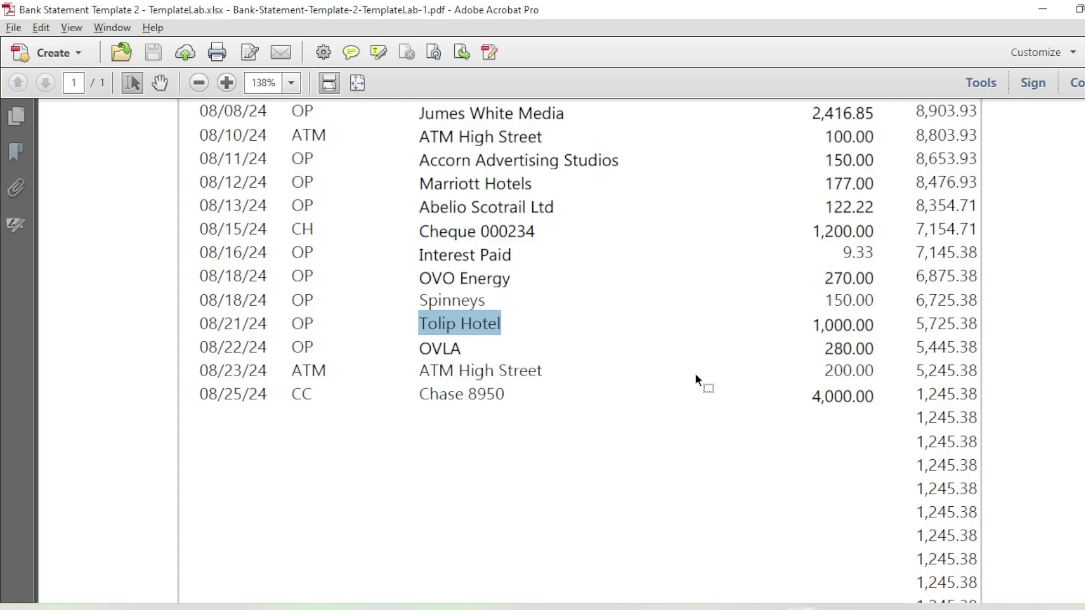
key(alt+Tab)
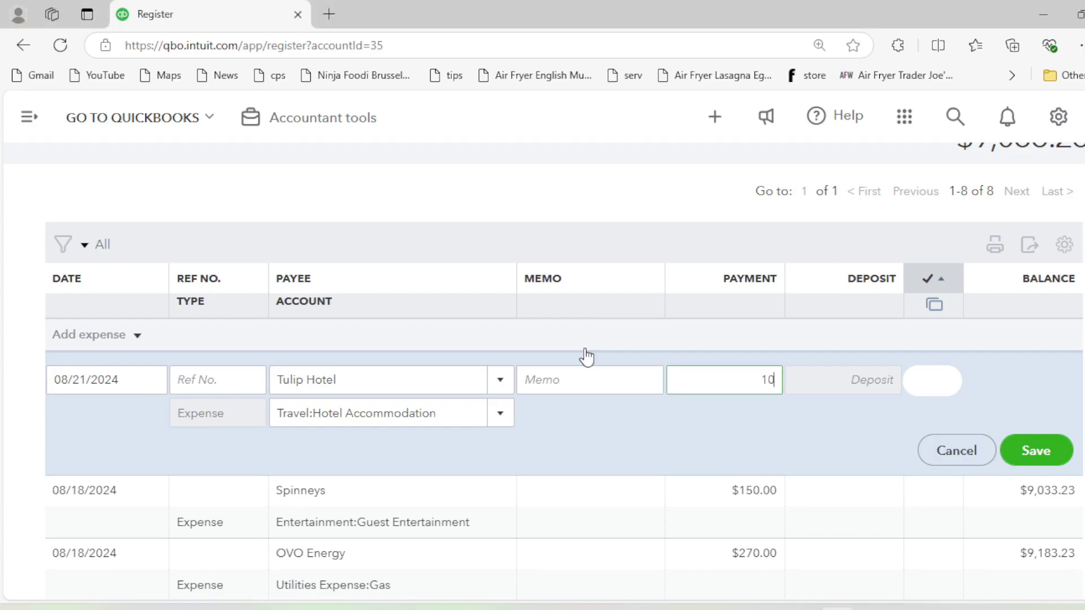
key(alt+Tab)
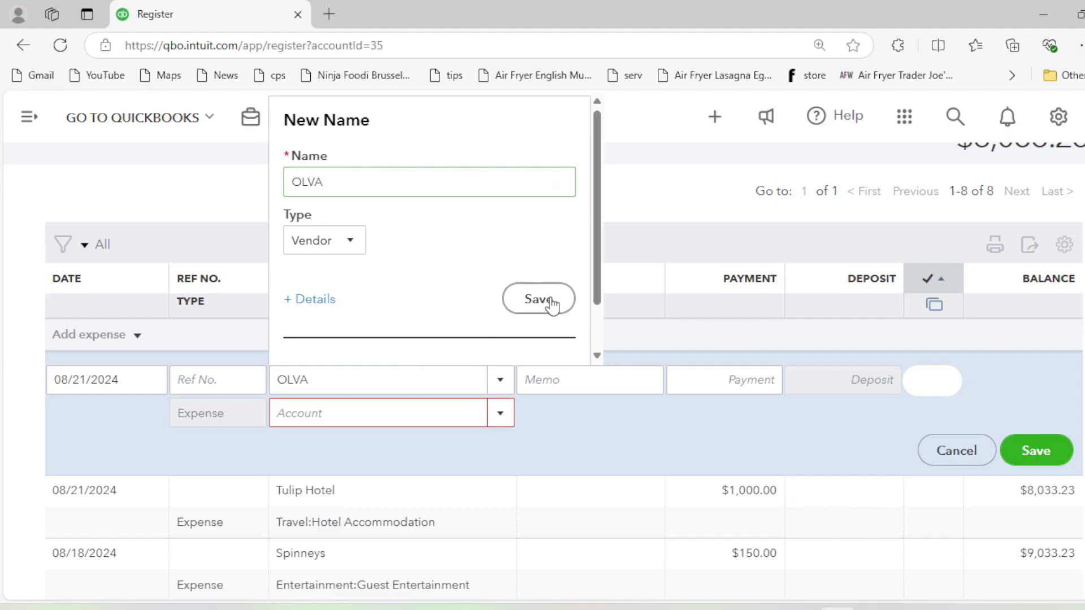
- Save OLVA as a new vendor payee and assign its expense to the Internet sub-account of Communication
click(538, 300)
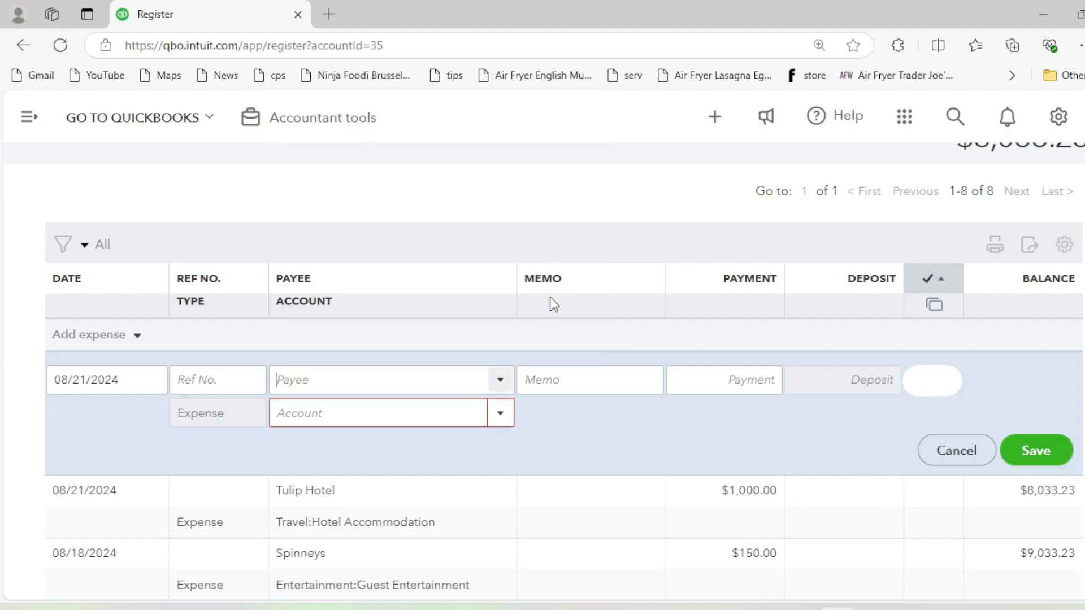
click(403, 407)
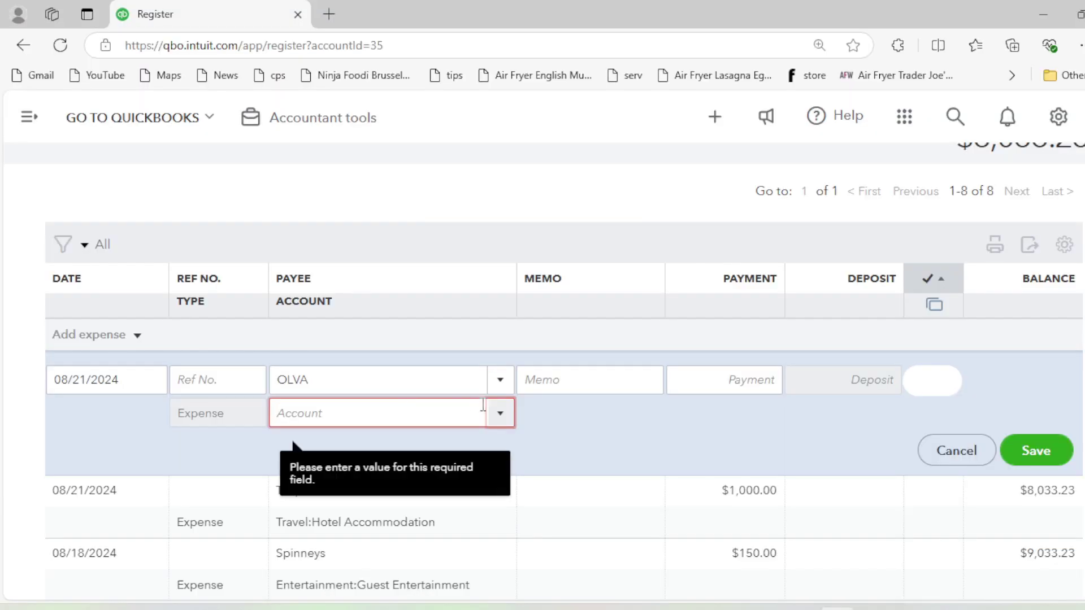
click(500, 413)
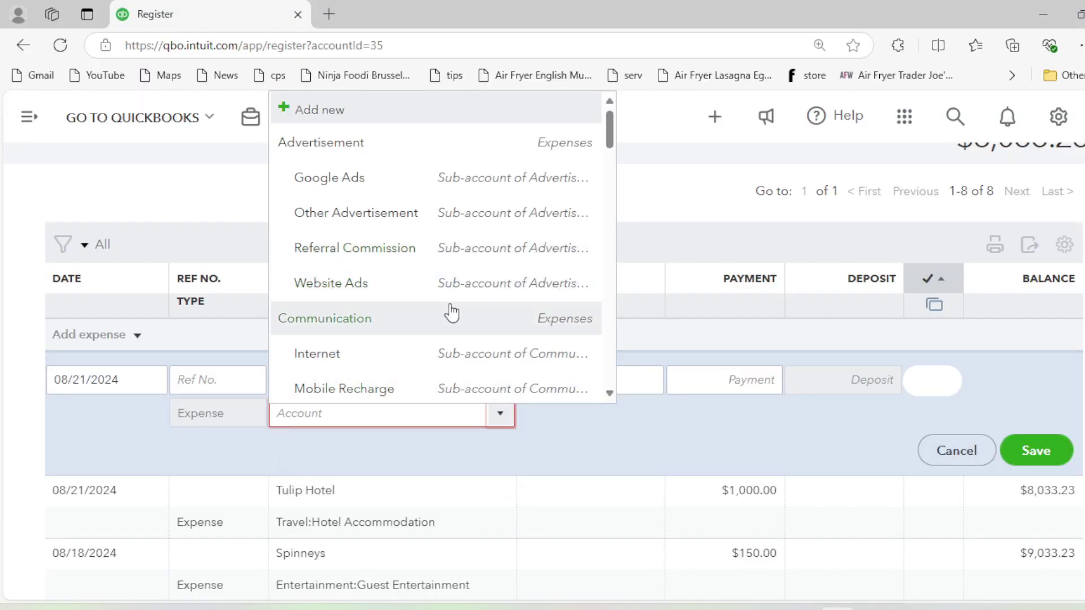
click(424, 370)
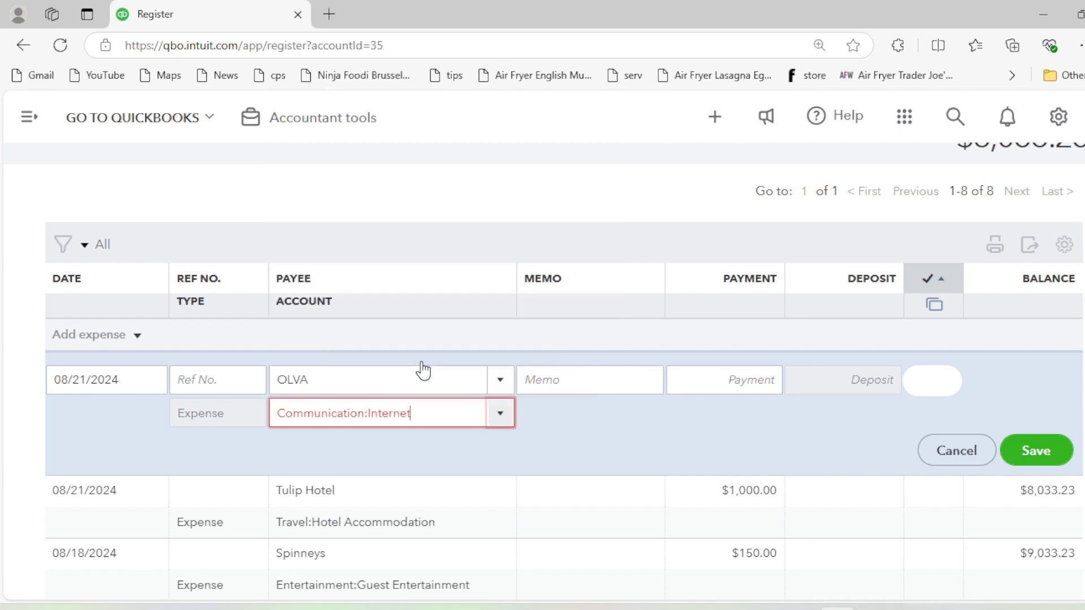
- Set the OLVA payment to 280 from the bank statement and save the expense
key(Tab)
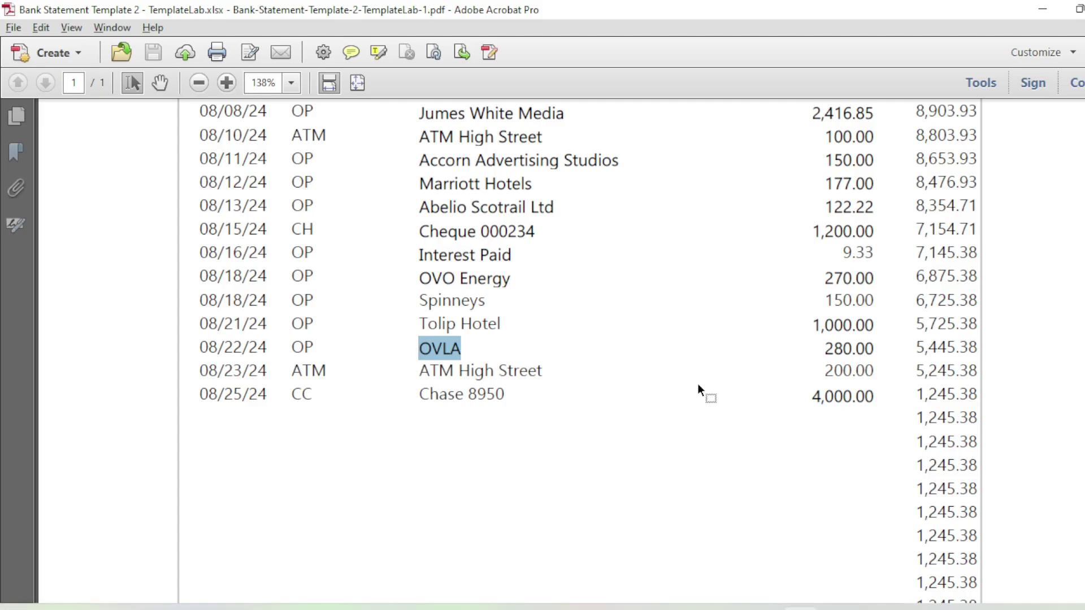
key(alt+Tab)
click(689, 388)
text(280)
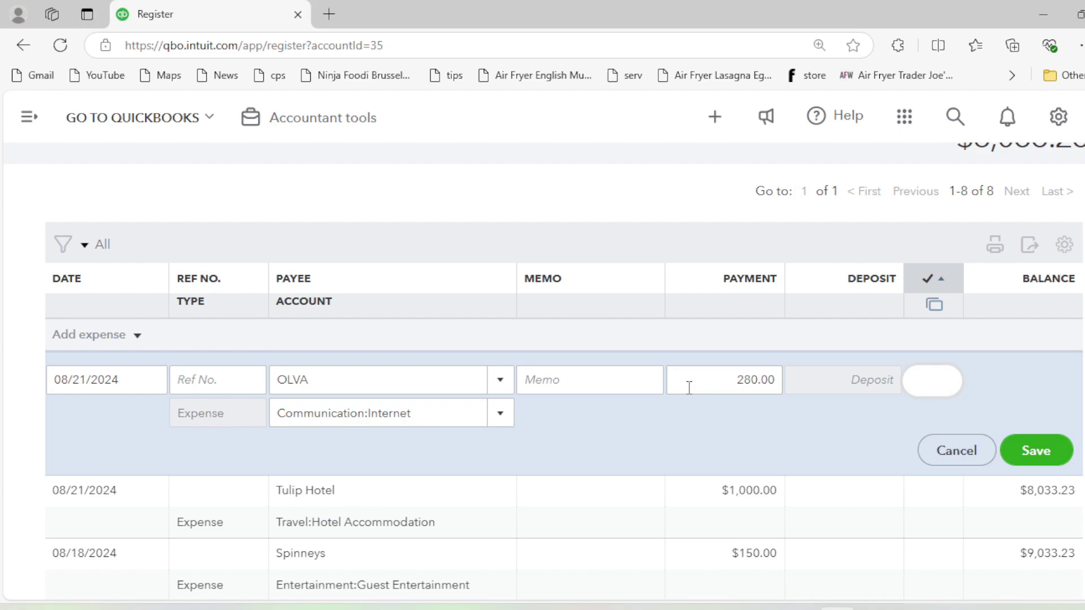
click(1026, 451)
- Highlight the second ATM High Street withdrawal in the bank statement and change the new register entry's type to Transfer
key(alt+Tab)
drag(208, 371, 851, 372)
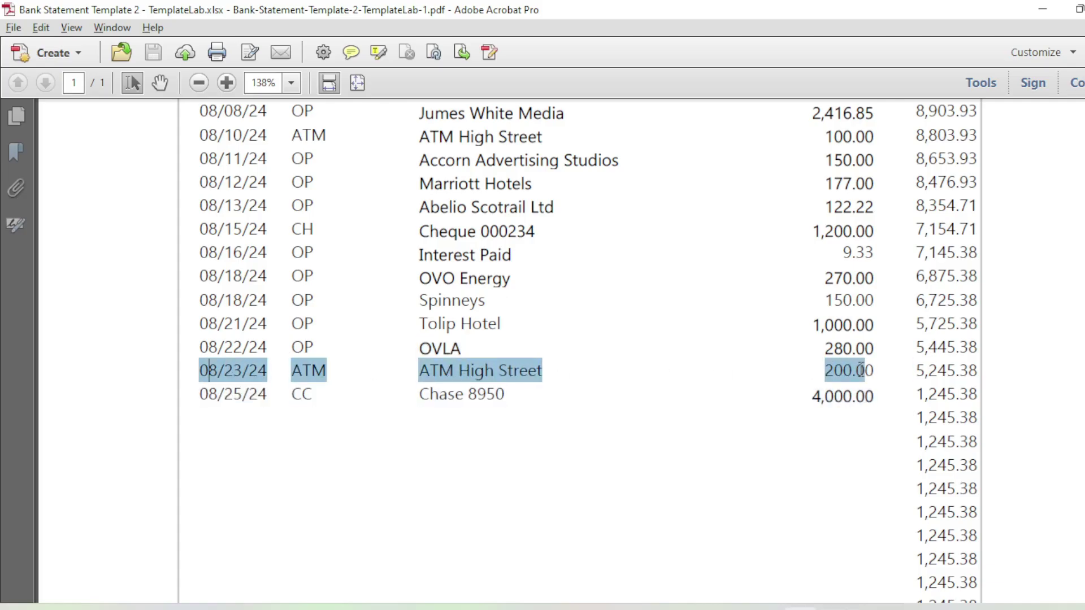
key(alt+Tab)
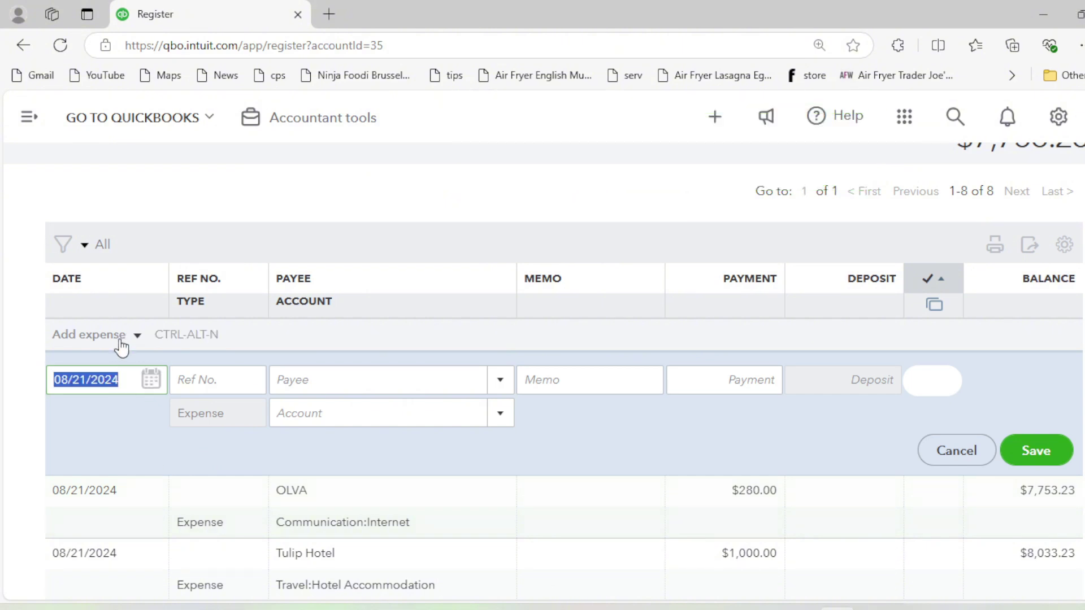
click(131, 339)
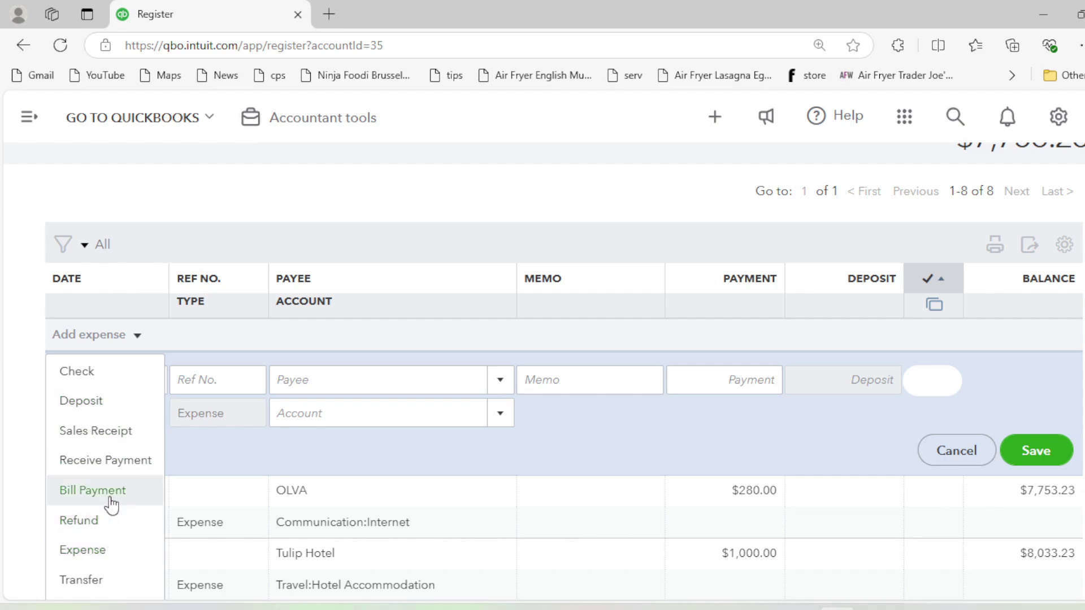
click(81, 581)
- Recheck the ATM withdrawal's date in the bank statement and set the transfer's date to 08/23/2024
key(alt+Tab)
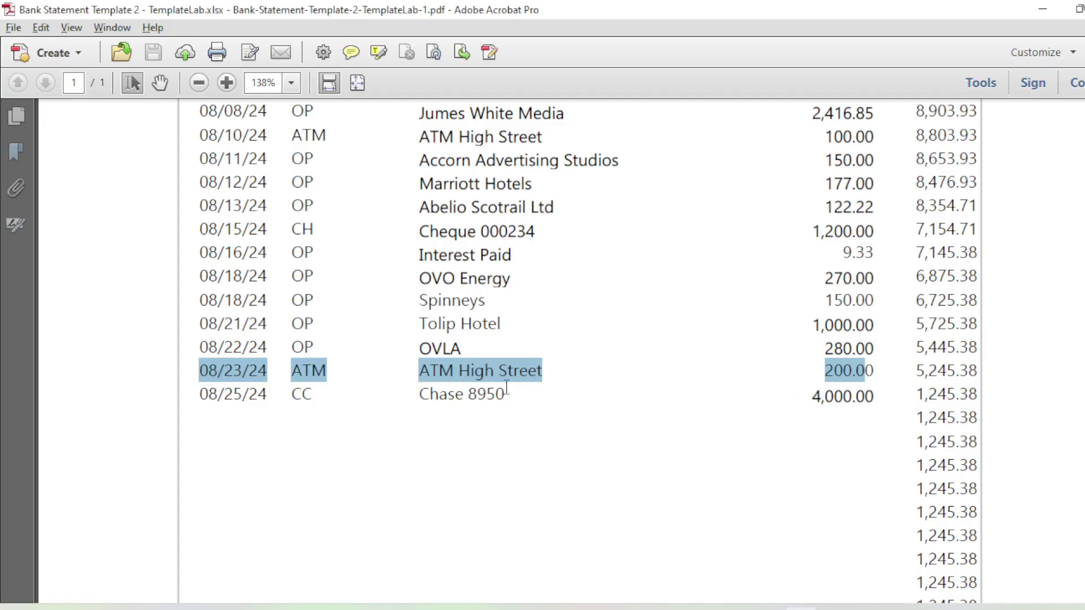
key(alt+Tab)
click(151, 379)
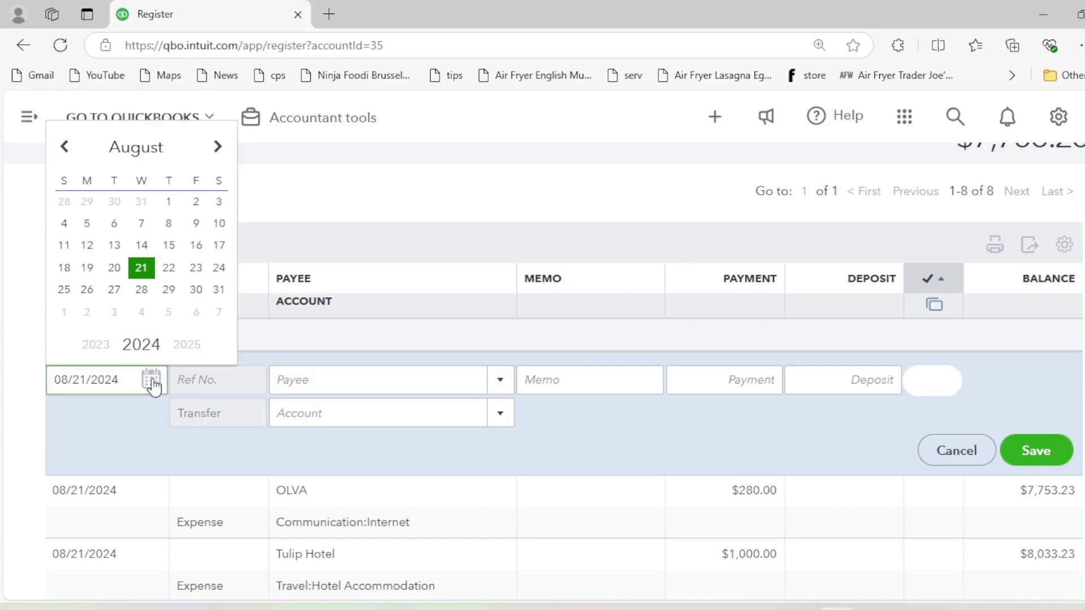
click(187, 274)
- Assign the ATM withdrawal transfer to the Petty Cash sub-account of Bank, leaving the payee blank
click(346, 376)
key(alt+Tab)
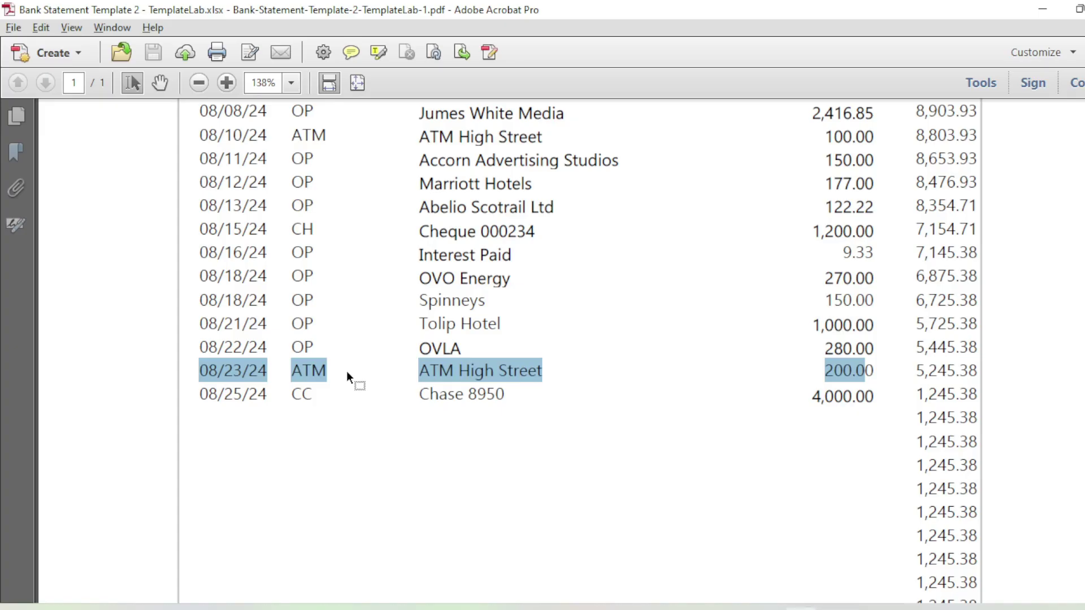
key(alt+Tab)
click(380, 402)
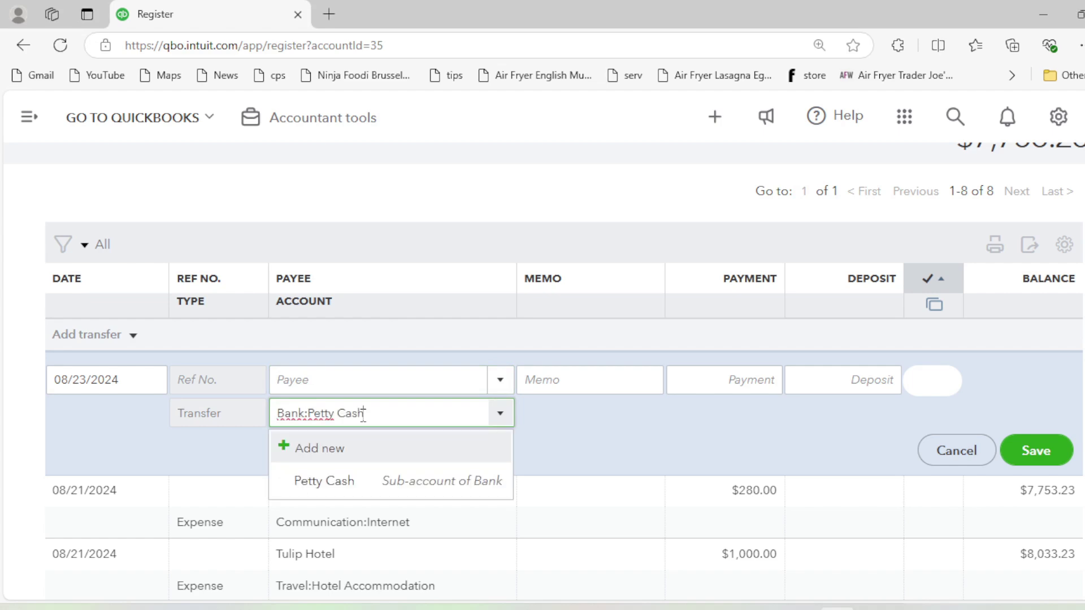
click(358, 483)
- Set the Petty Cash transfer's payment to 200 from the bank statement and save the transfer
click(710, 384)
key(alt+Tab)
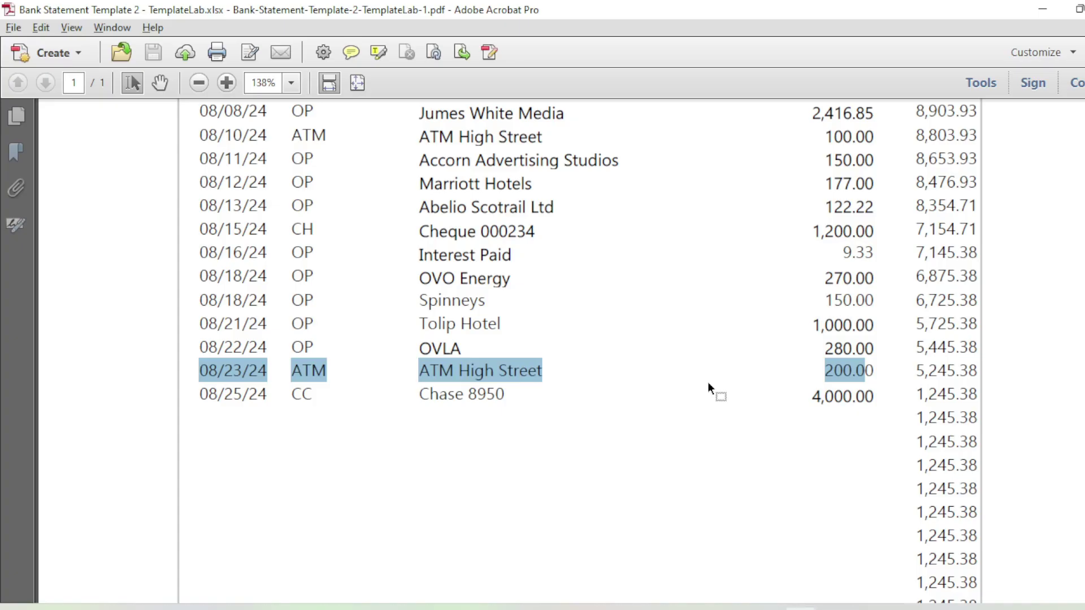
key(alt+Tab)
text(200)
key(Tab)
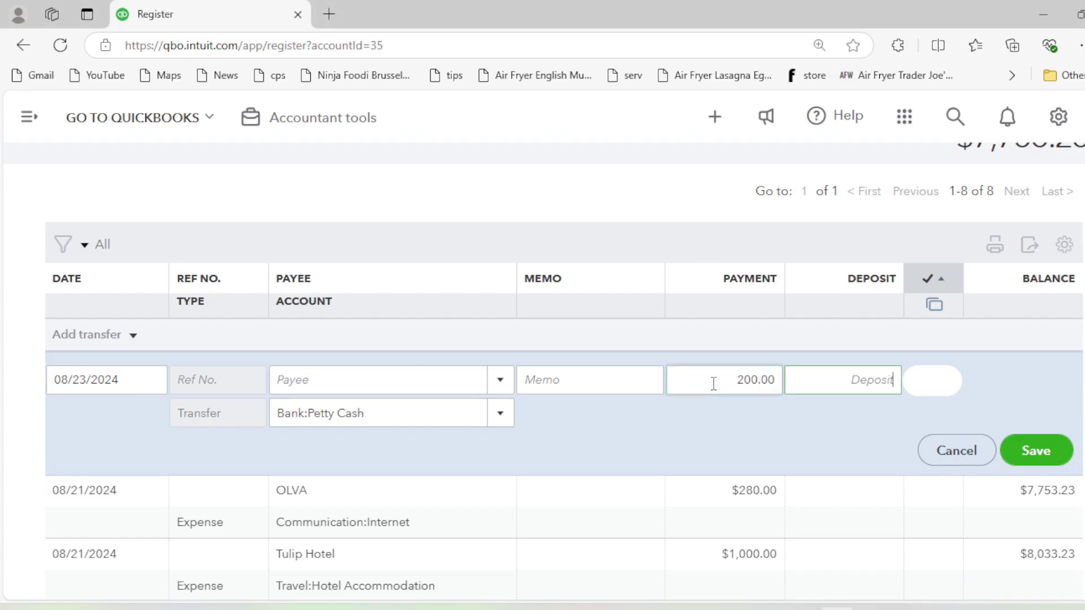
click(1049, 455)
- Examine the bank statement's 08/25/24 Chase credit card line, then return to the register to review the recorded entries
key(alt+Tab)
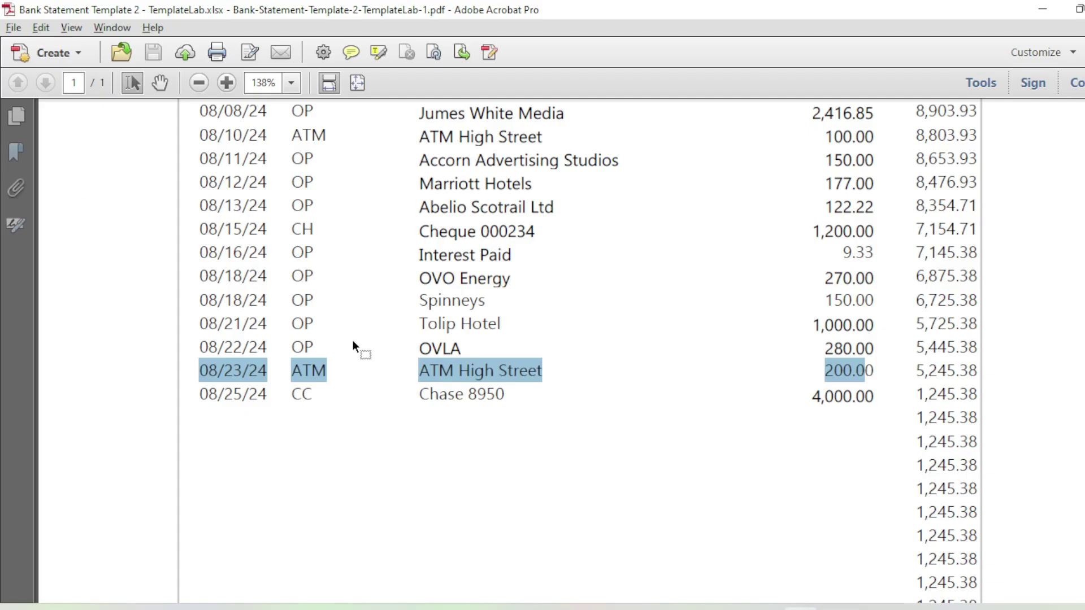
drag(201, 394, 389, 395)
drag(478, 395, 671, 394)
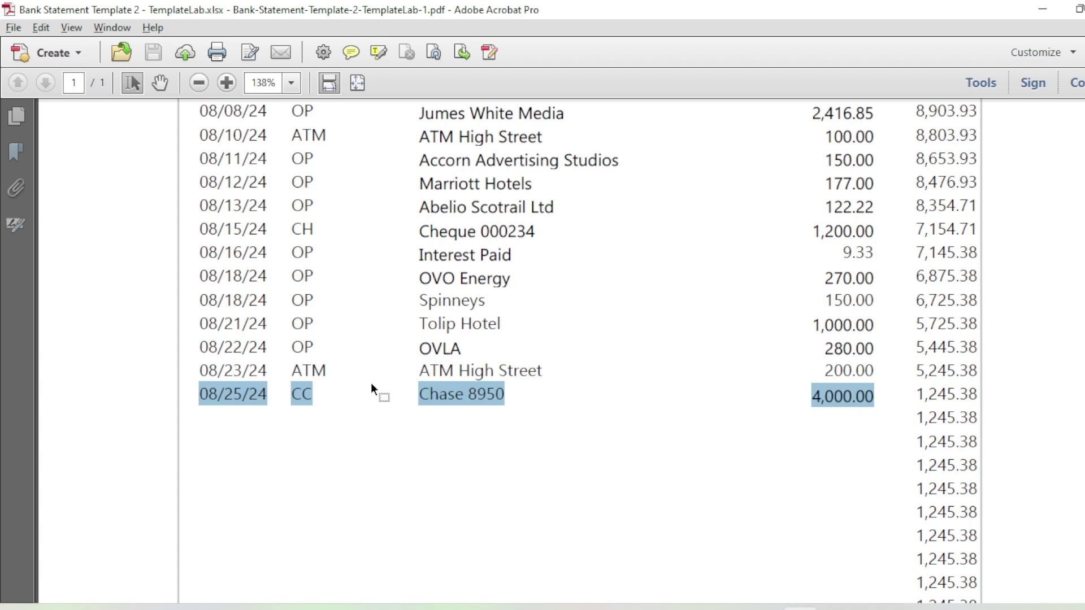
click(401, 423)
drag(200, 394, 879, 407)
click(878, 405)
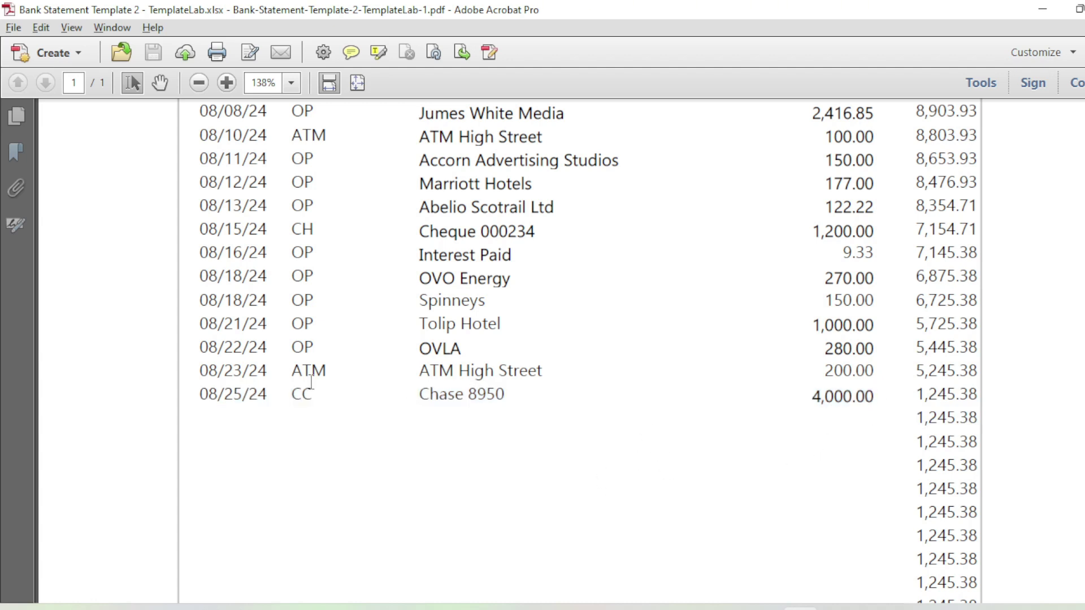
drag(204, 396, 686, 390)
click(621, 442)
key(alt+Tab)
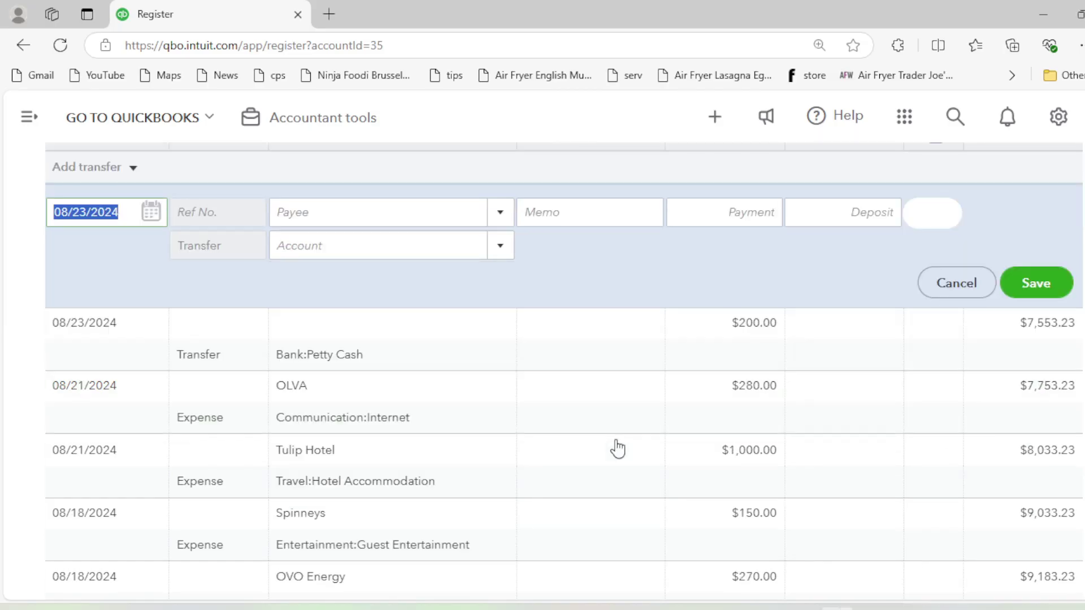
click(599, 396)
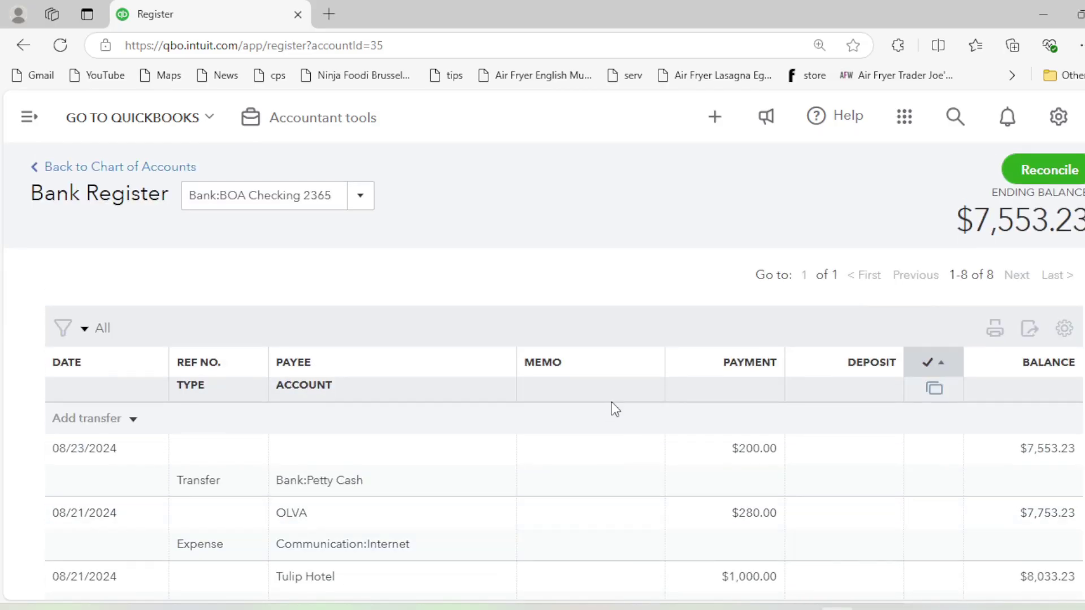
- Look through the BOA Checking register's recorded August 2024 entries
scroll(613, 404, down, 7)
scroll(613, 405, down, 10)
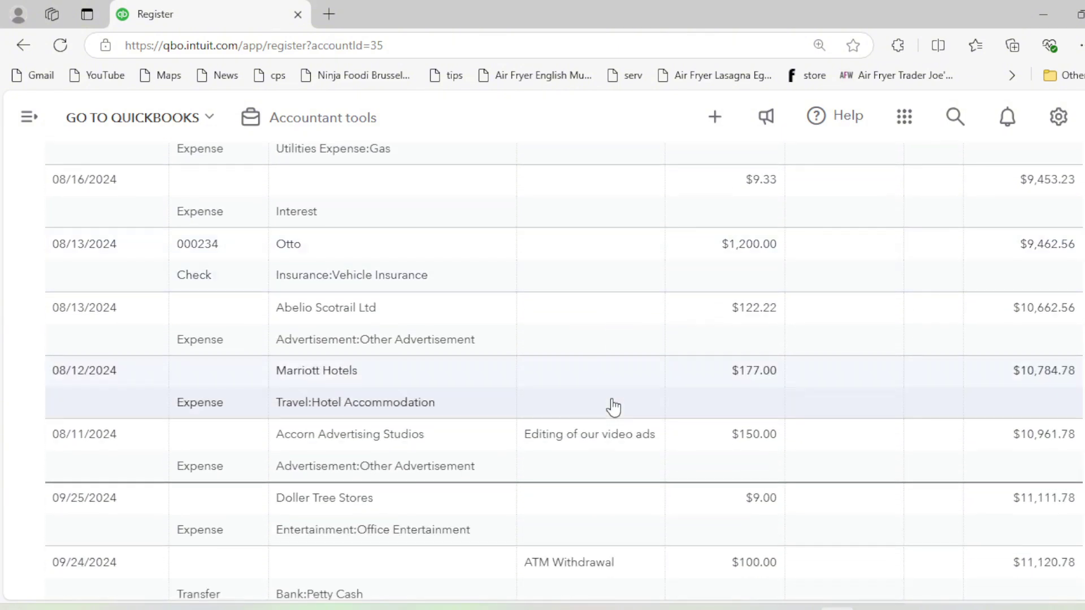
scroll(613, 406, up, 17)
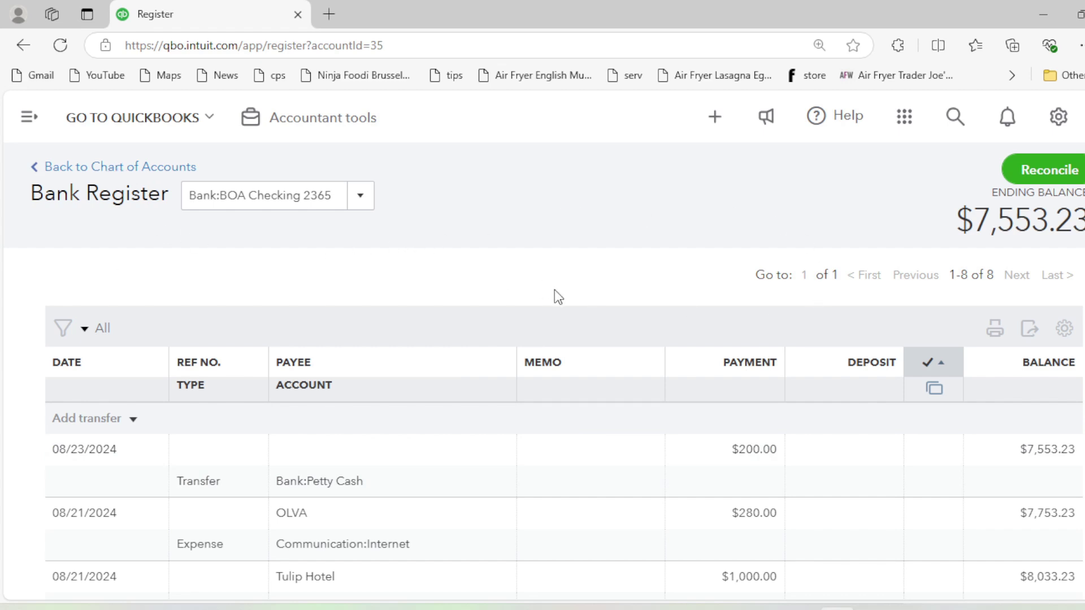
click(713, 120)
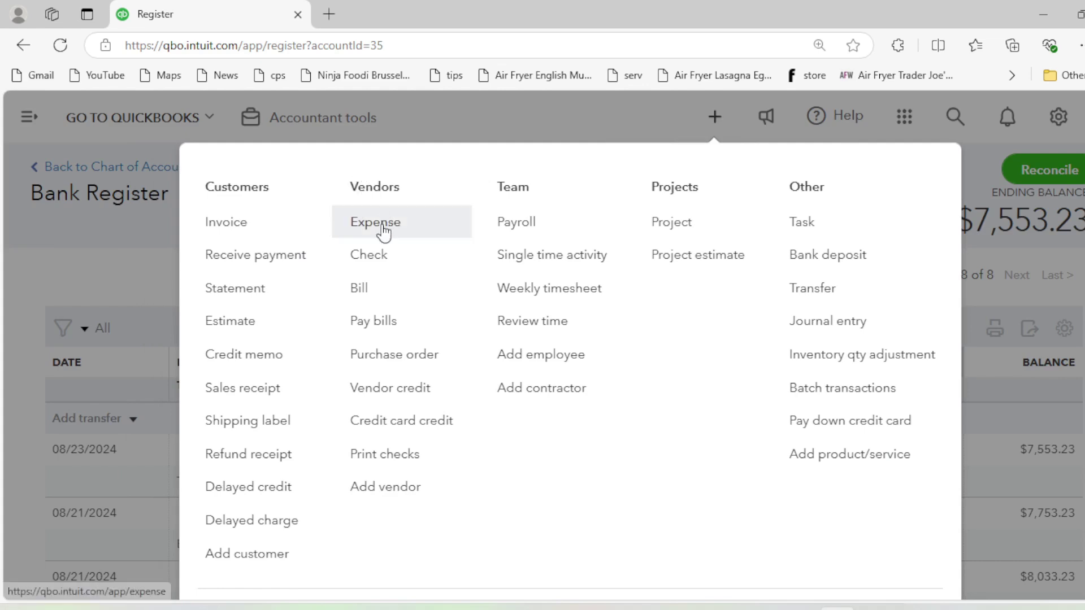
click(383, 224)
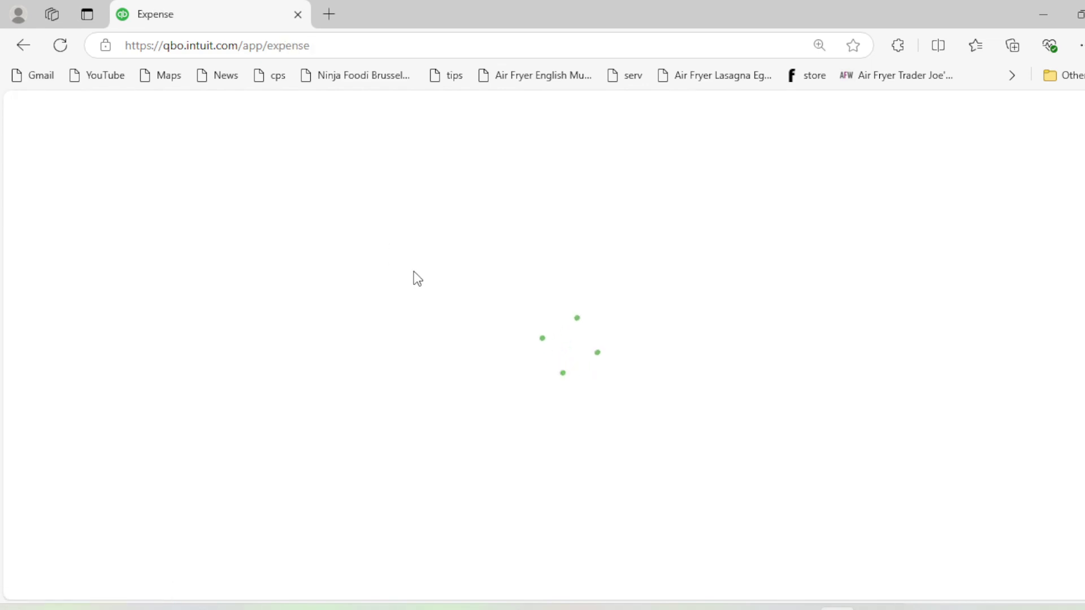
click(716, 118)
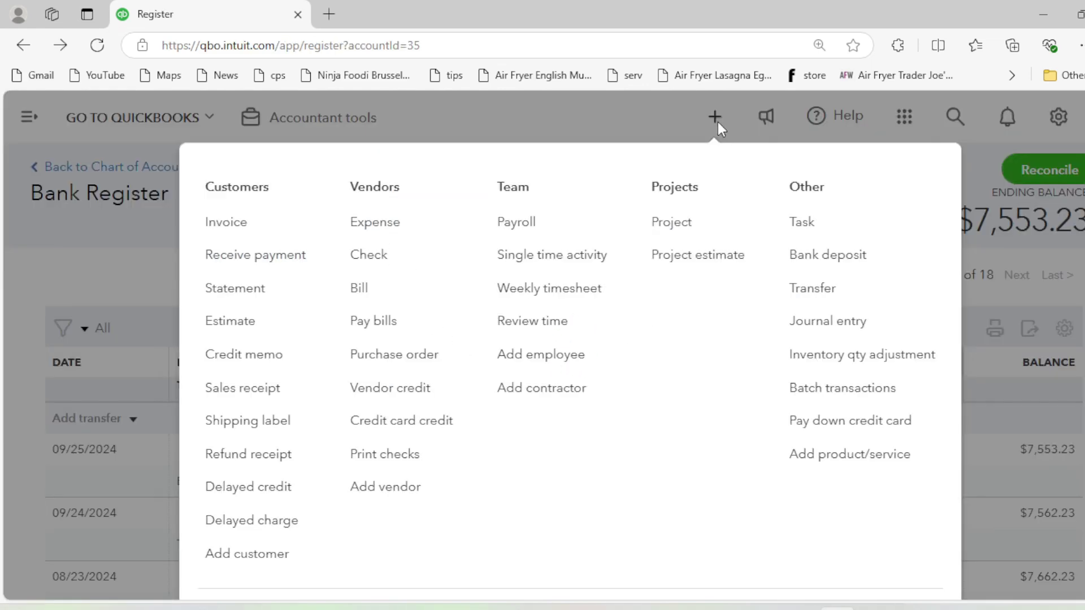
click(662, 117)
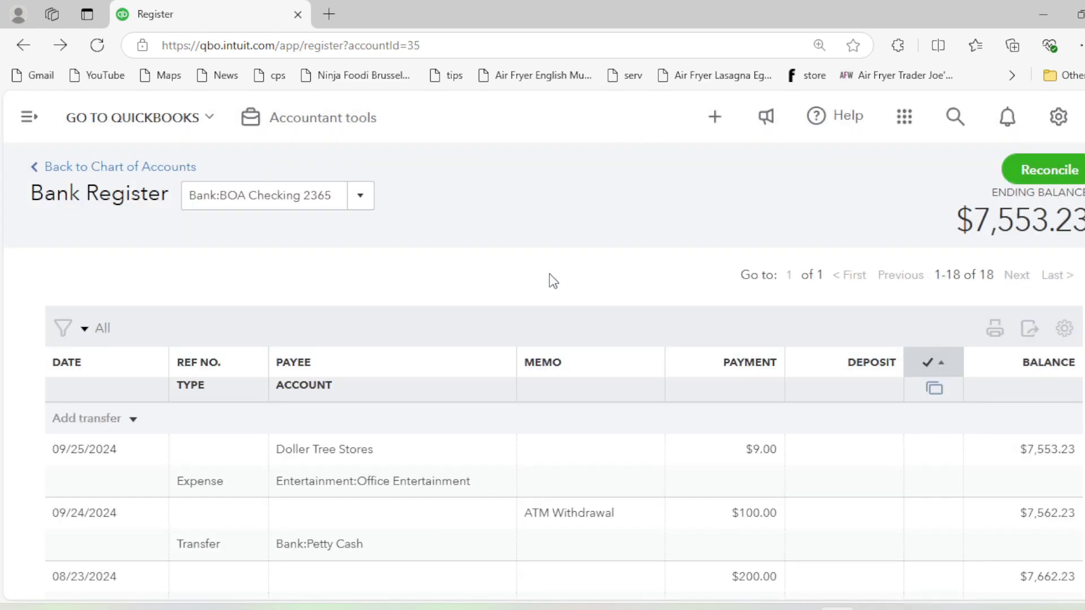
- Review the full BOA Checking register, including the September expense and transfer and the August transactions
scroll(558, 261, down, 3)
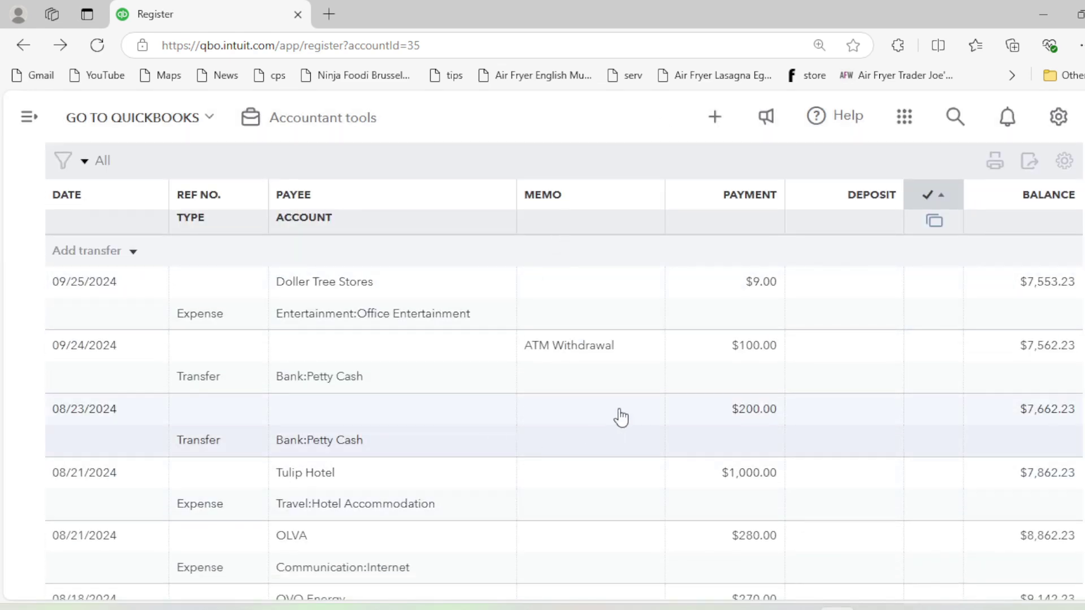
scroll(616, 427, down, 7)
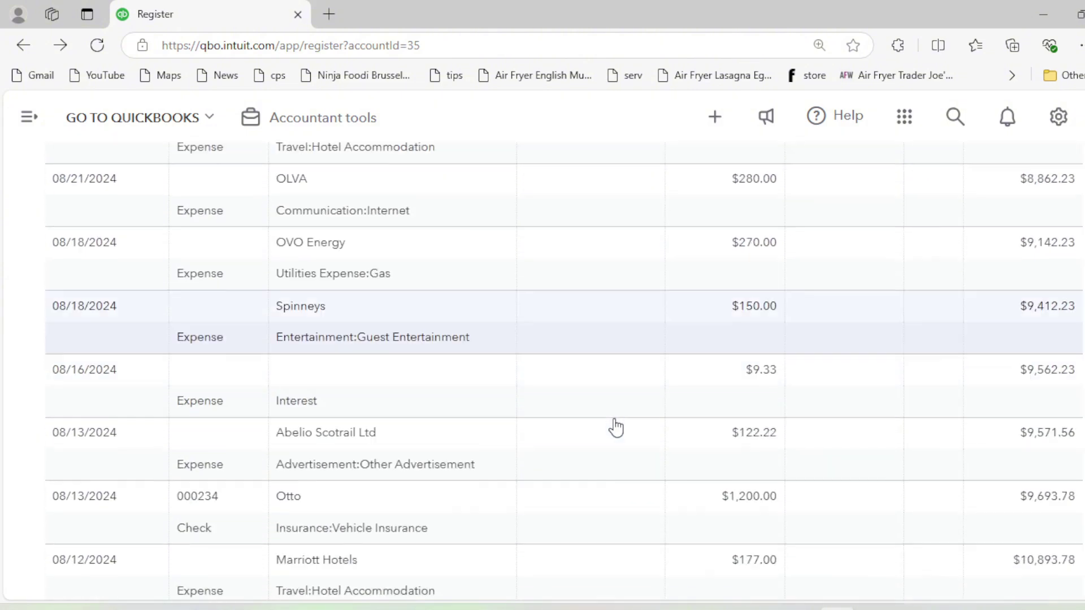
scroll(552, 413, down, 1)
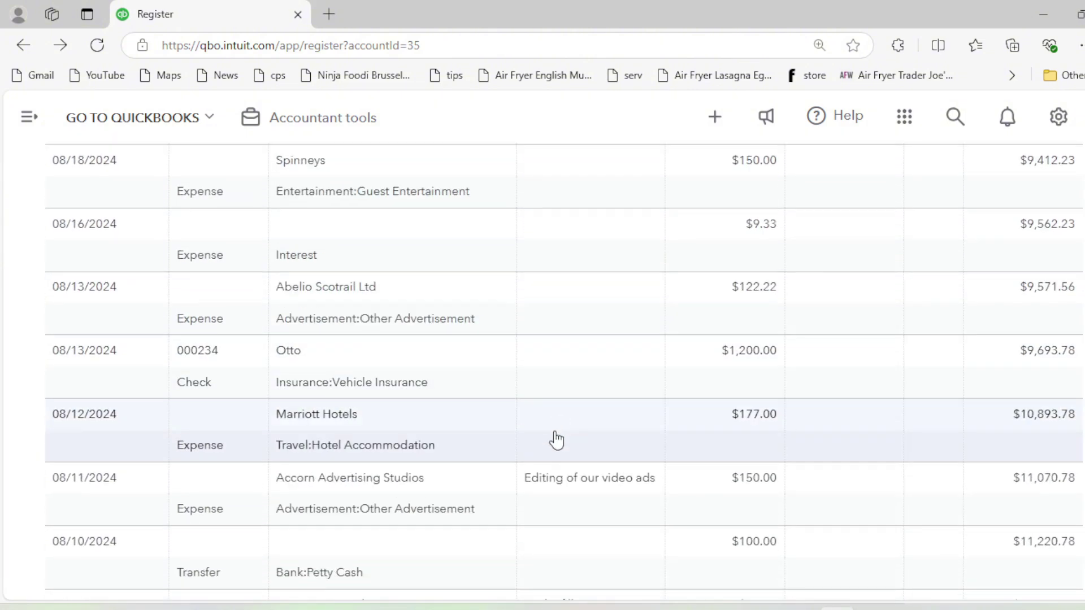
scroll(557, 439, up, 12)
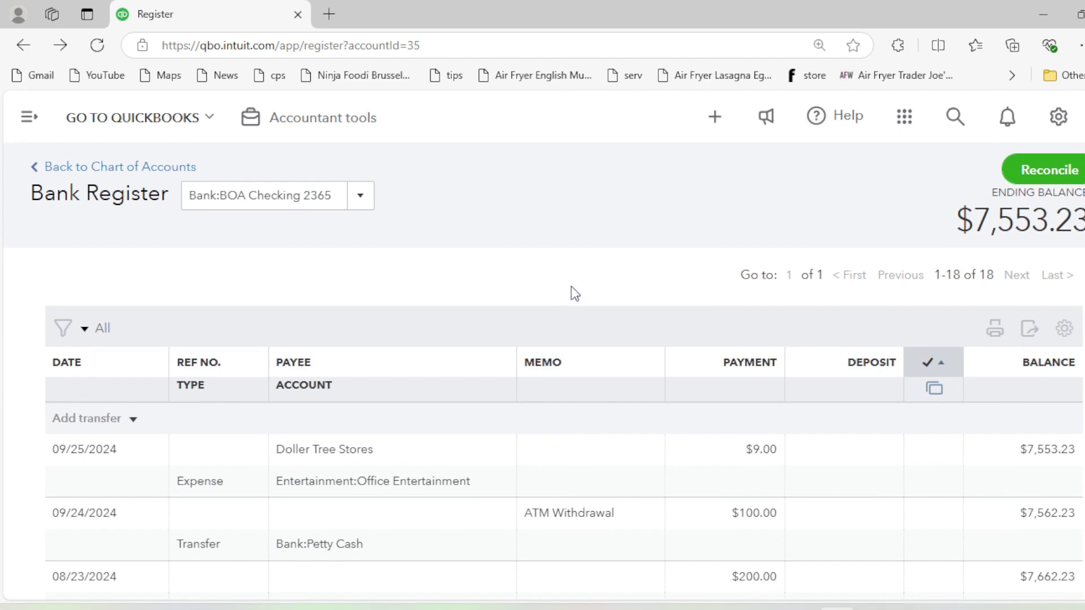
- Open the Profit and Loss report from the favorites in the standard reports list
click(28, 117)
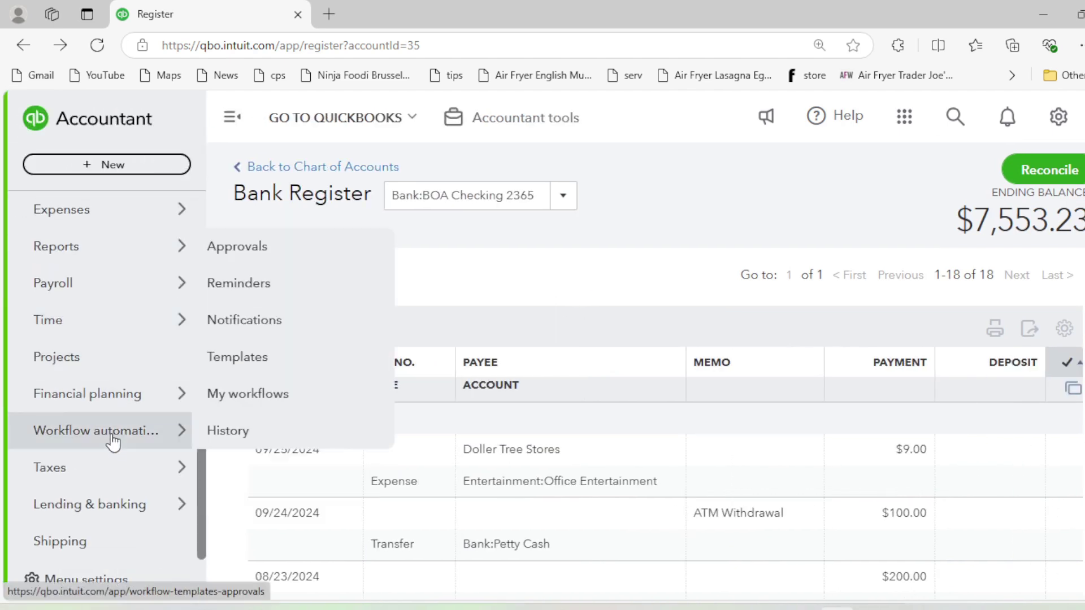
mouse_move(106, 338)
mouse_move(104, 251)
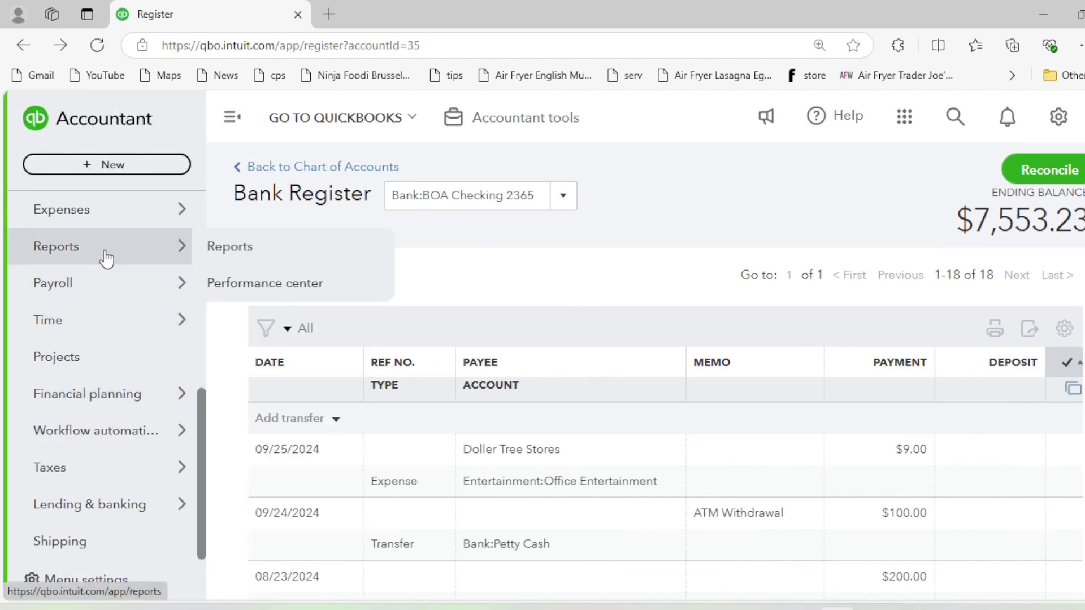
click(237, 261)
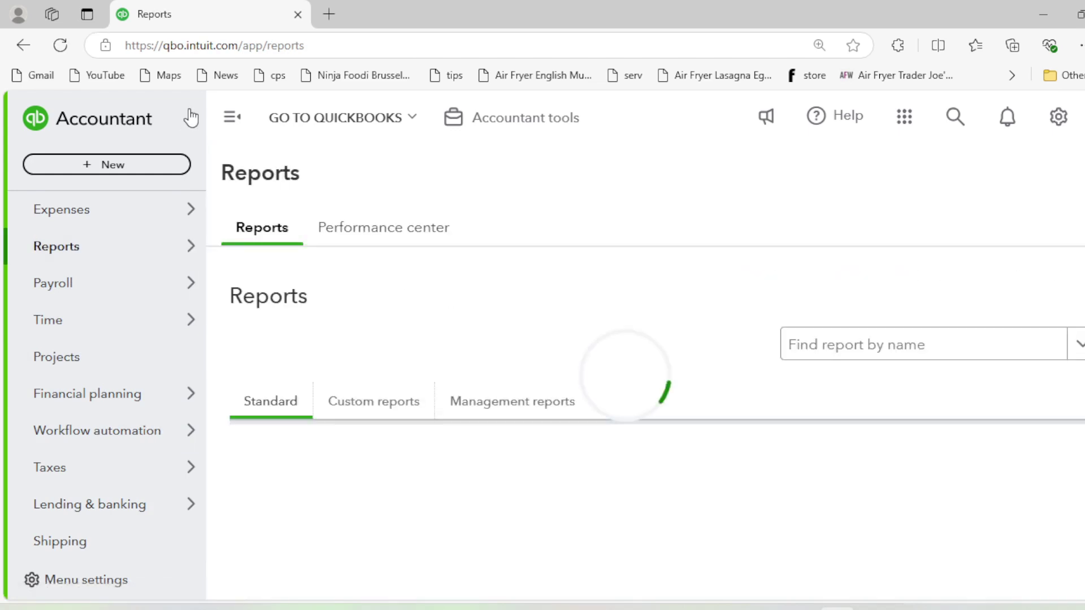
click(236, 135)
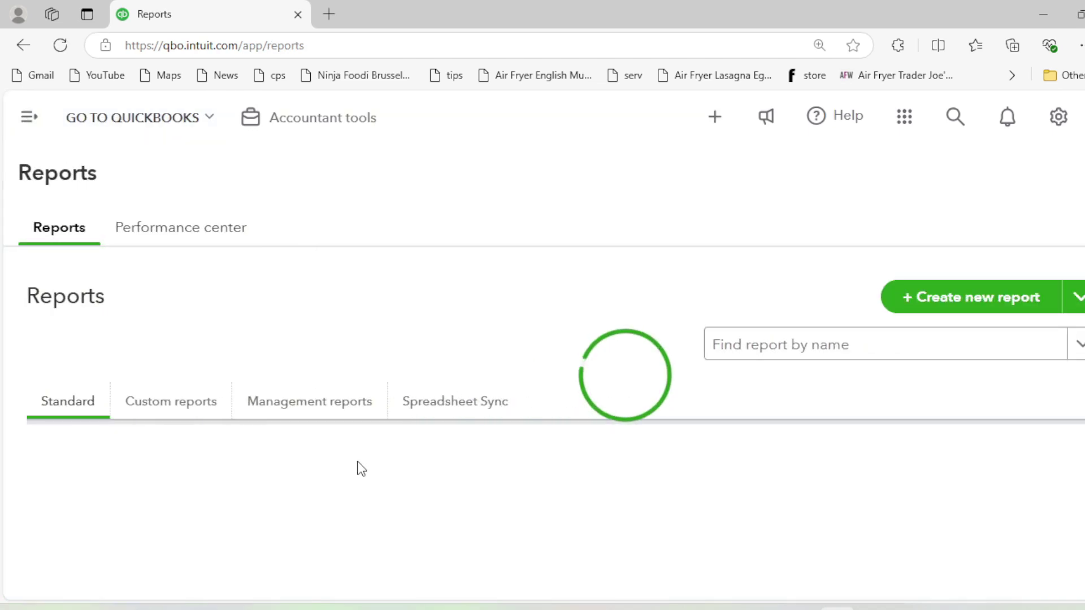
scroll(456, 456, down, 1)
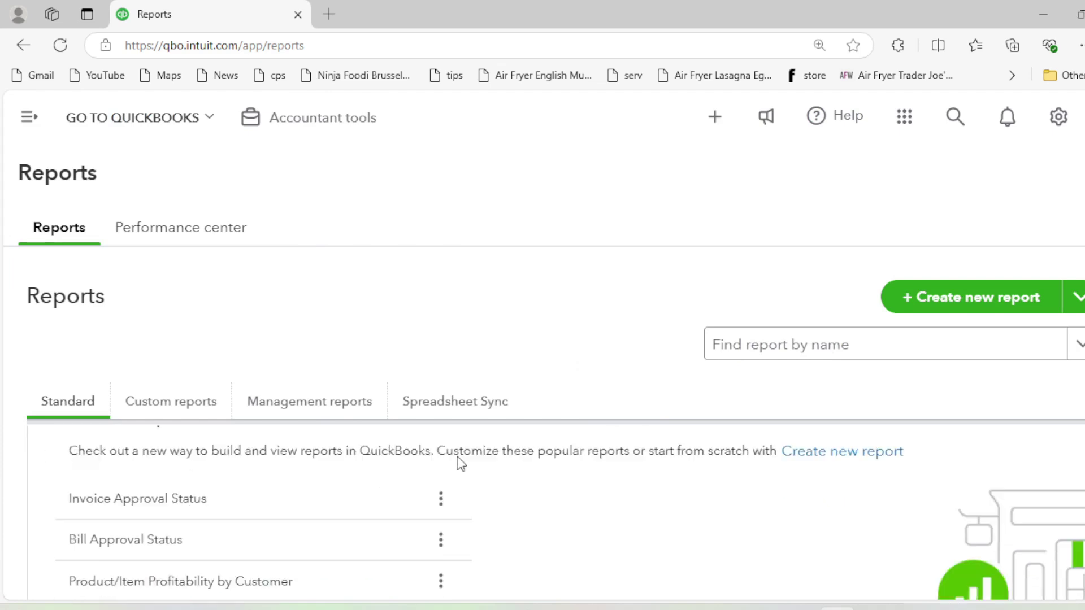
scroll(452, 457, down, 2)
scroll(443, 456, up, 1)
scroll(443, 457, down, 2)
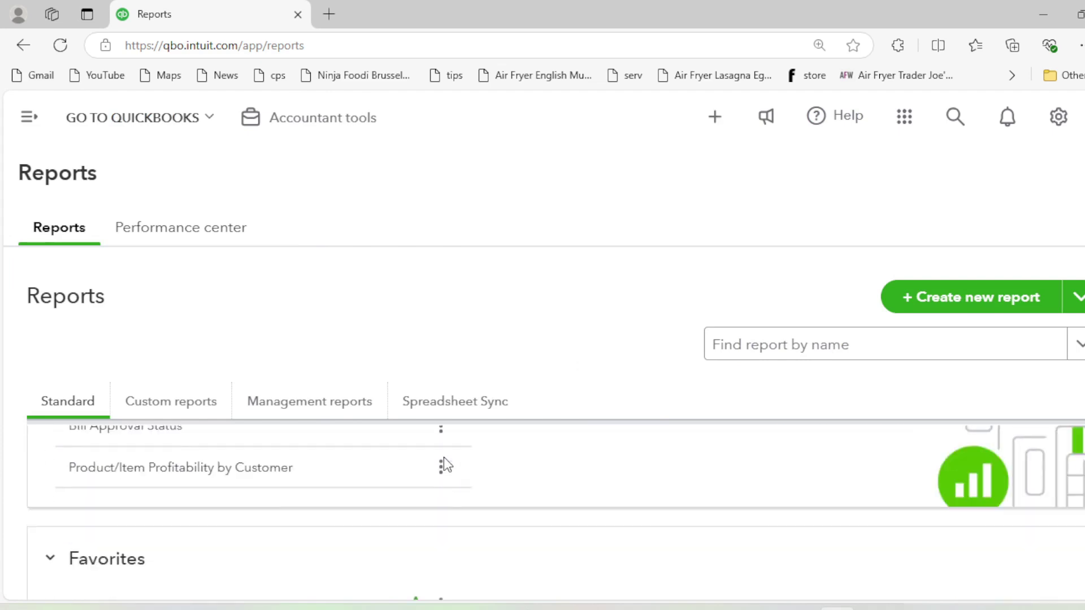
scroll(443, 456, down, 3)
click(141, 539)
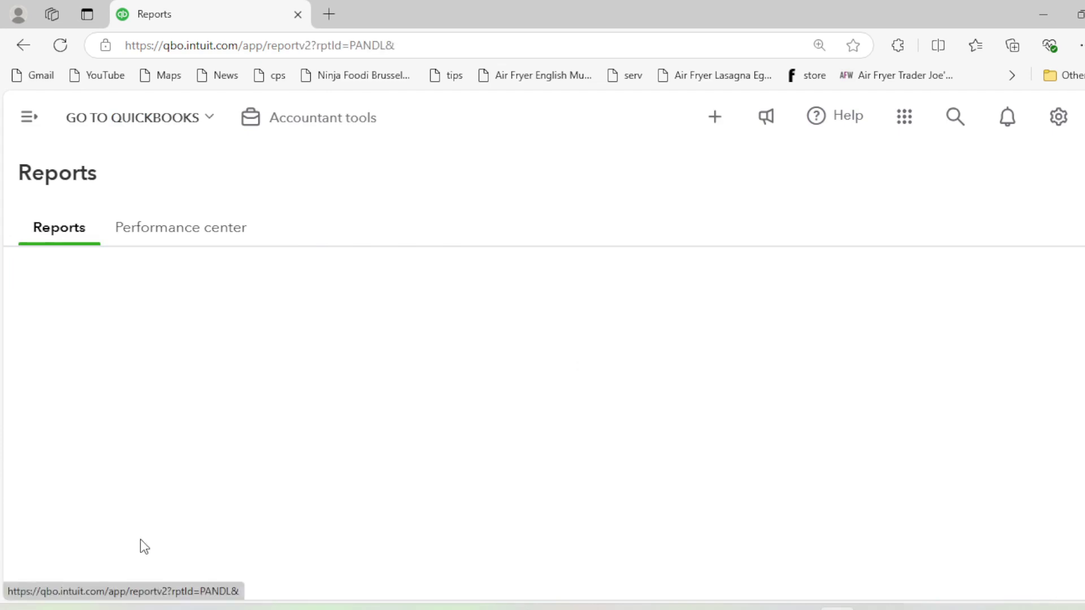
- Set the Profit and Loss report period to All Dates and run the report
scroll(546, 320, down, 3)
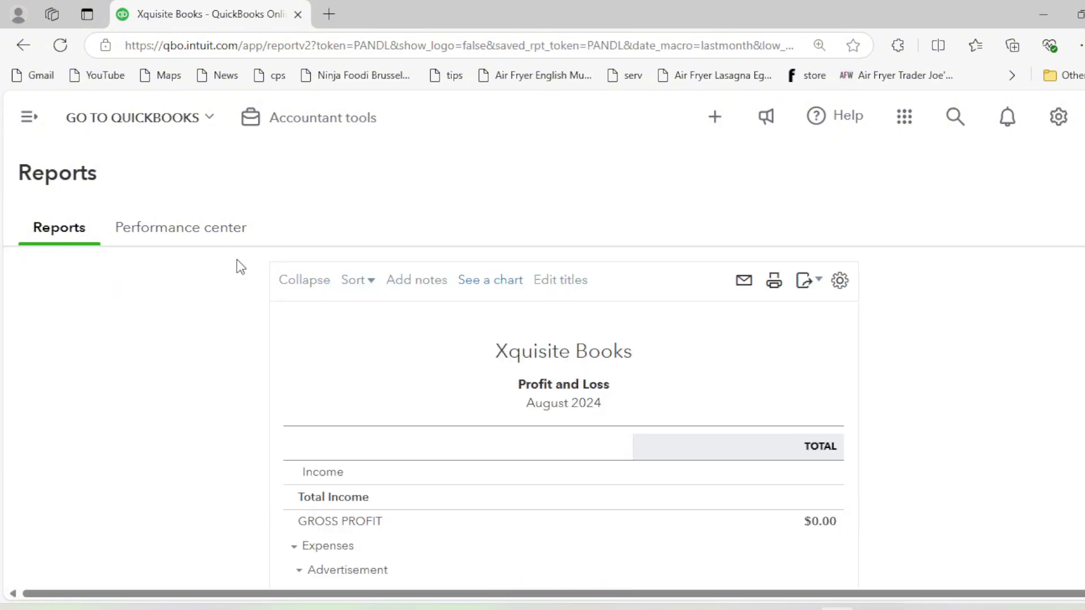
scroll(412, 312, up, 4)
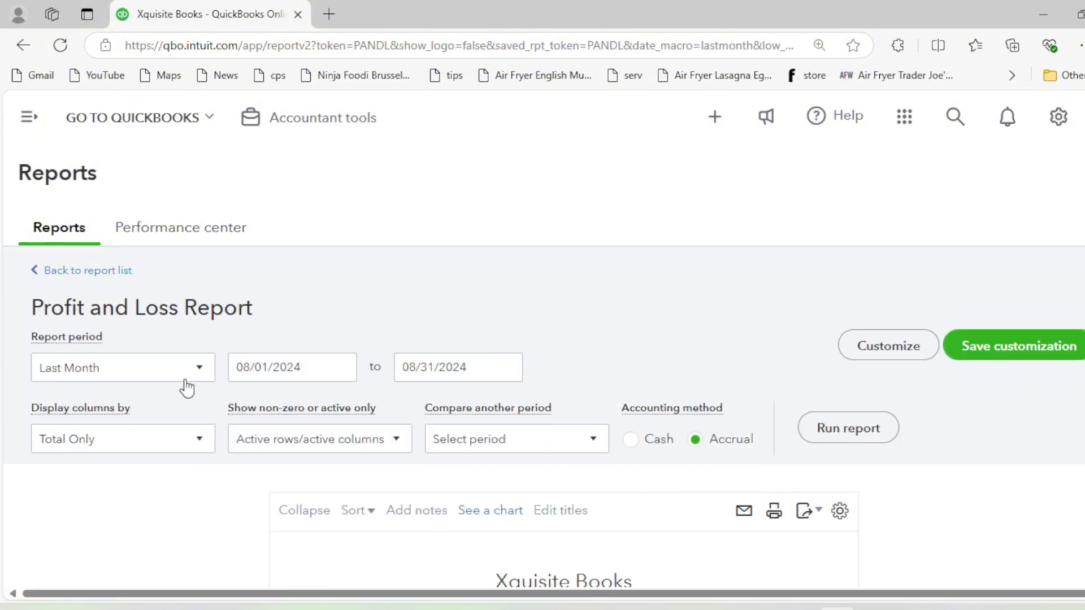
click(188, 378)
click(111, 108)
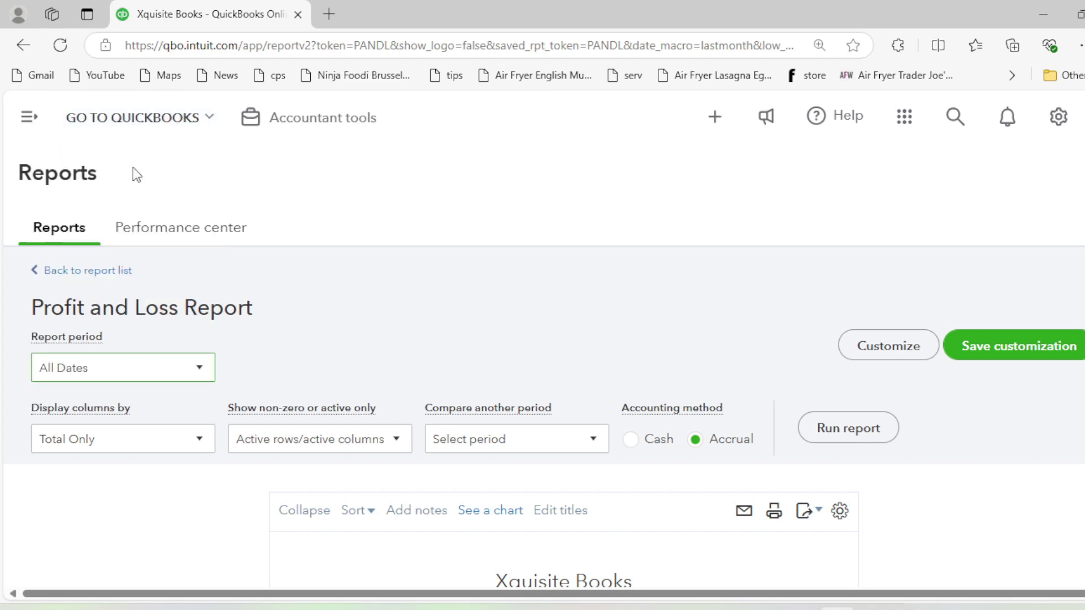
click(809, 427)
scroll(644, 334, down, 9)
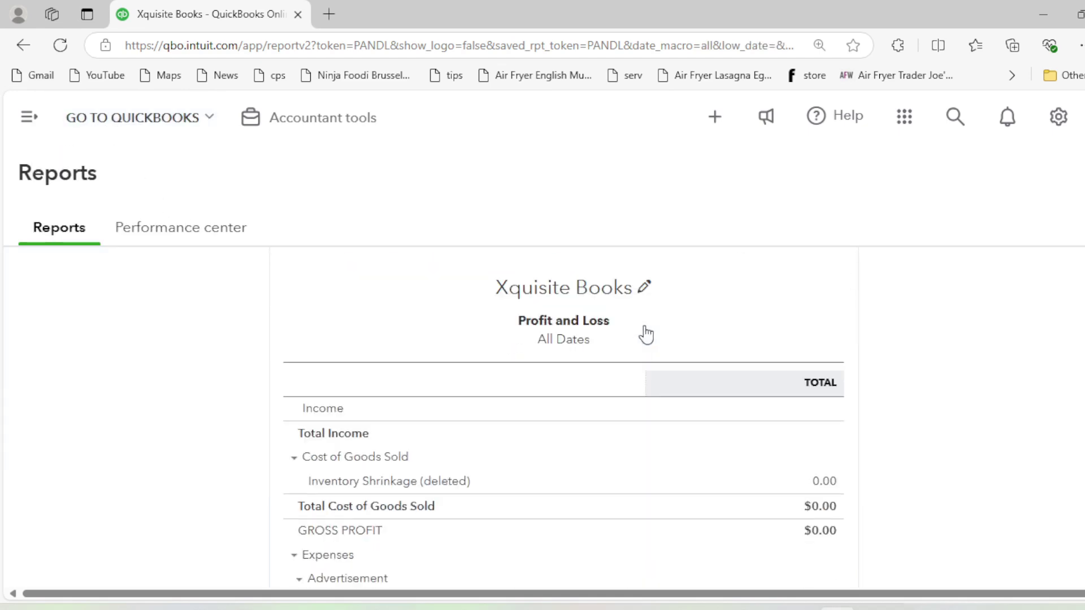
- Examine the All Dates Profit and Loss report's expense categories, their totals and the net income
scroll(648, 357, up, 4)
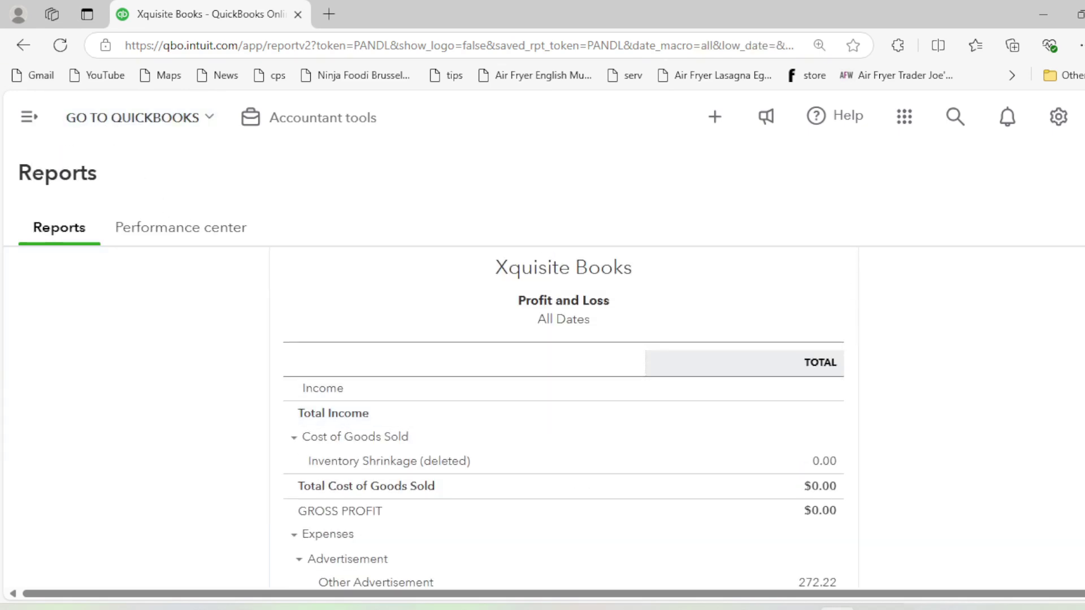
scroll(564, 435, down, 4)
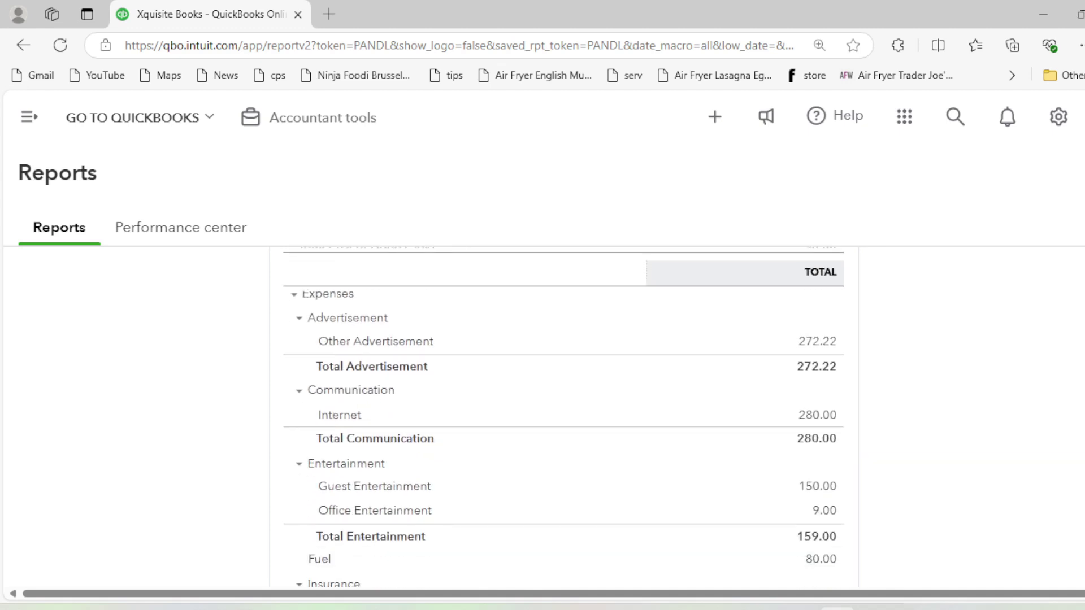
scroll(553, 381, down, 9)
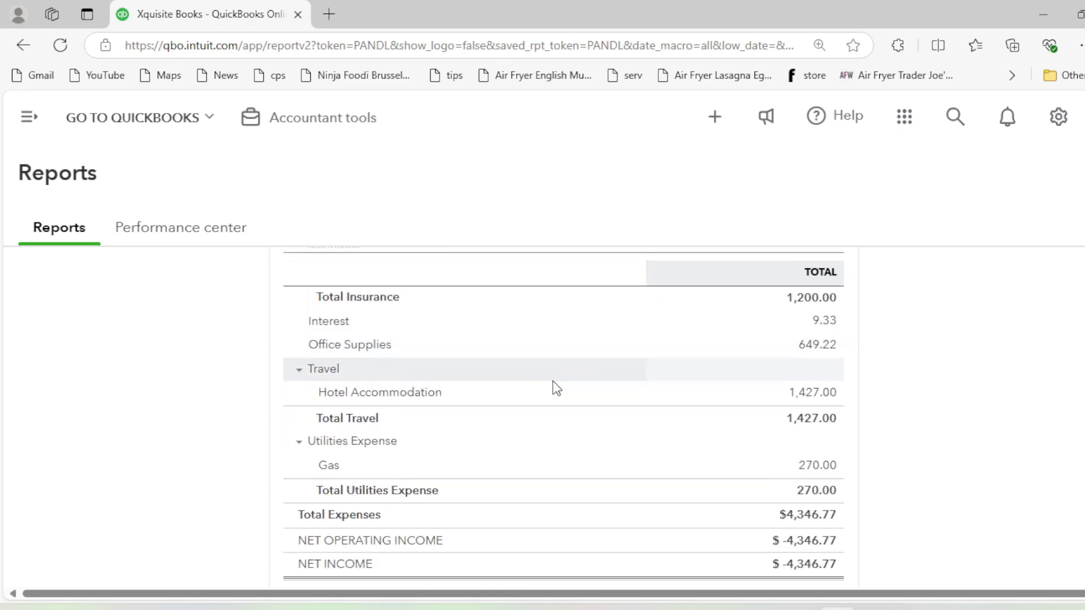
scroll(610, 455, up, 10)
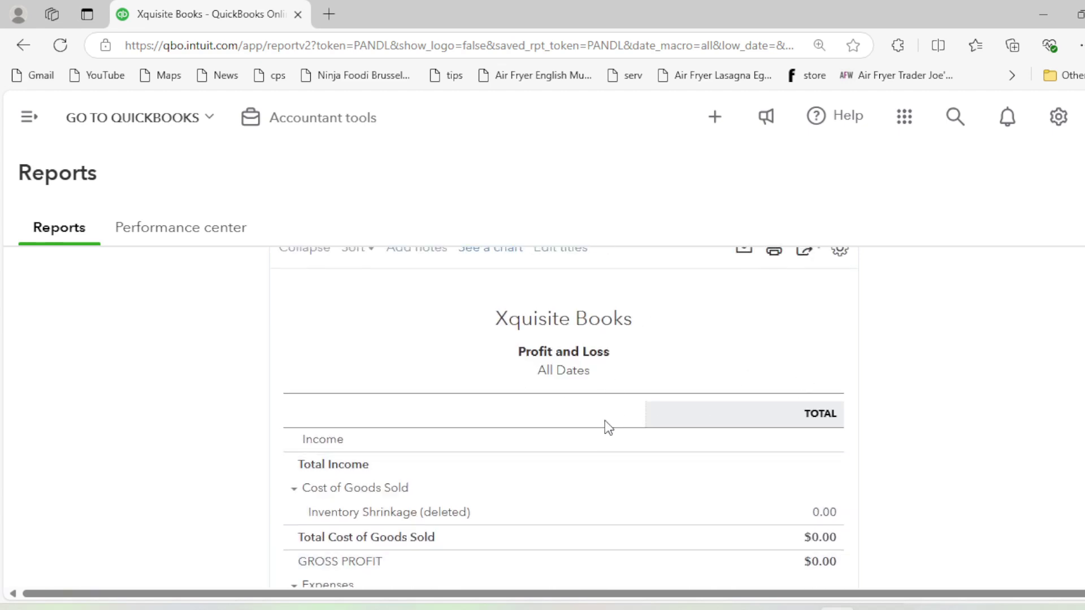
scroll(605, 420, down, 5)
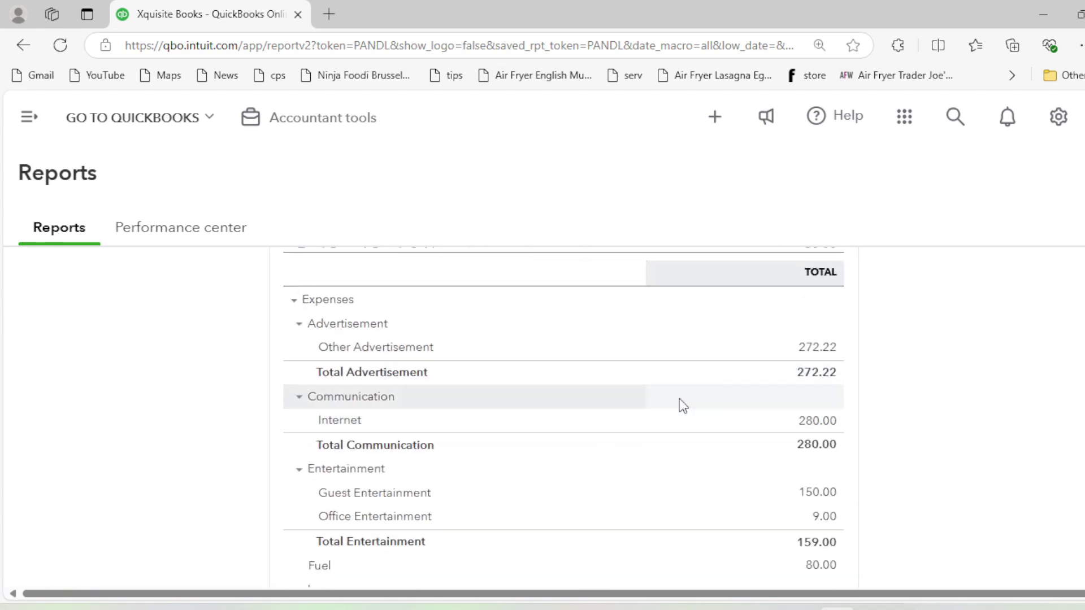
scroll(731, 395, down, 1)
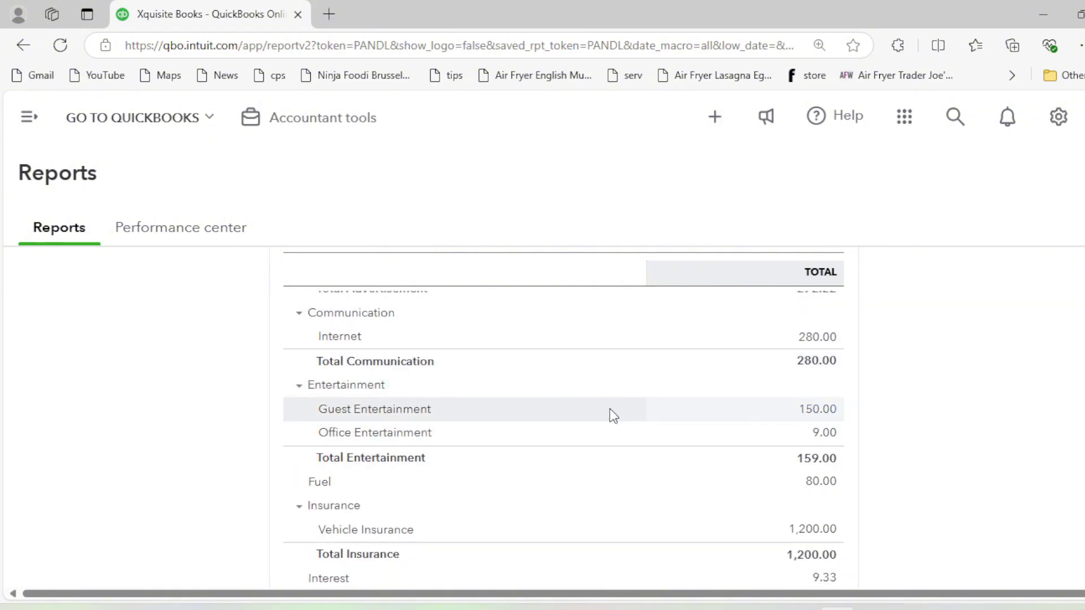
scroll(609, 410, down, 1)
scroll(585, 456, down, 1)
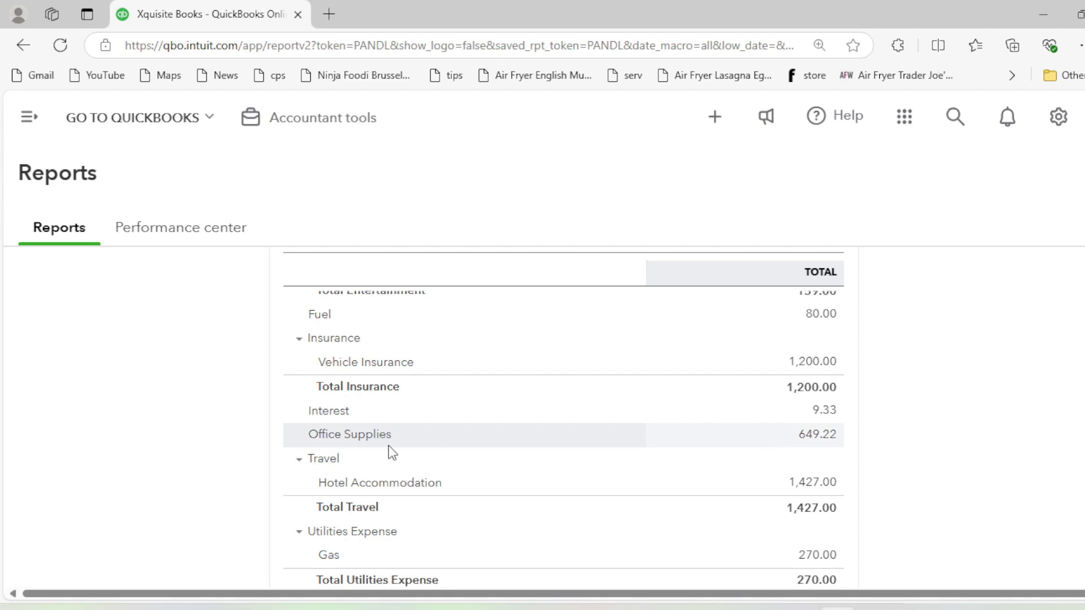
- Open the transaction report behind the Office Supplies total, keep the period at All Dates and refresh the report
click(817, 435)
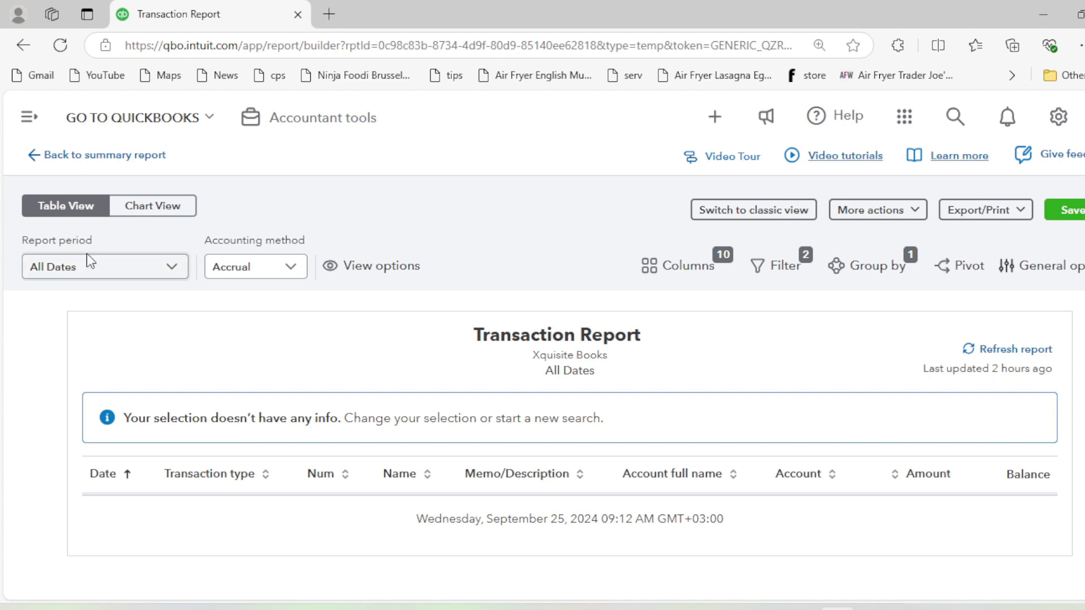
click(140, 273)
click(109, 340)
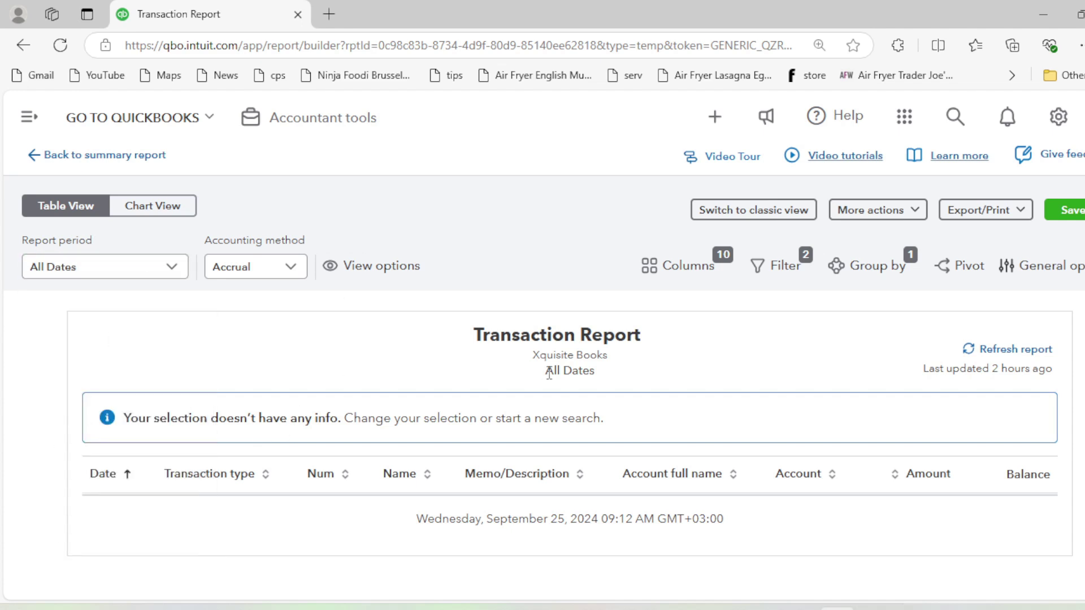
click(998, 351)
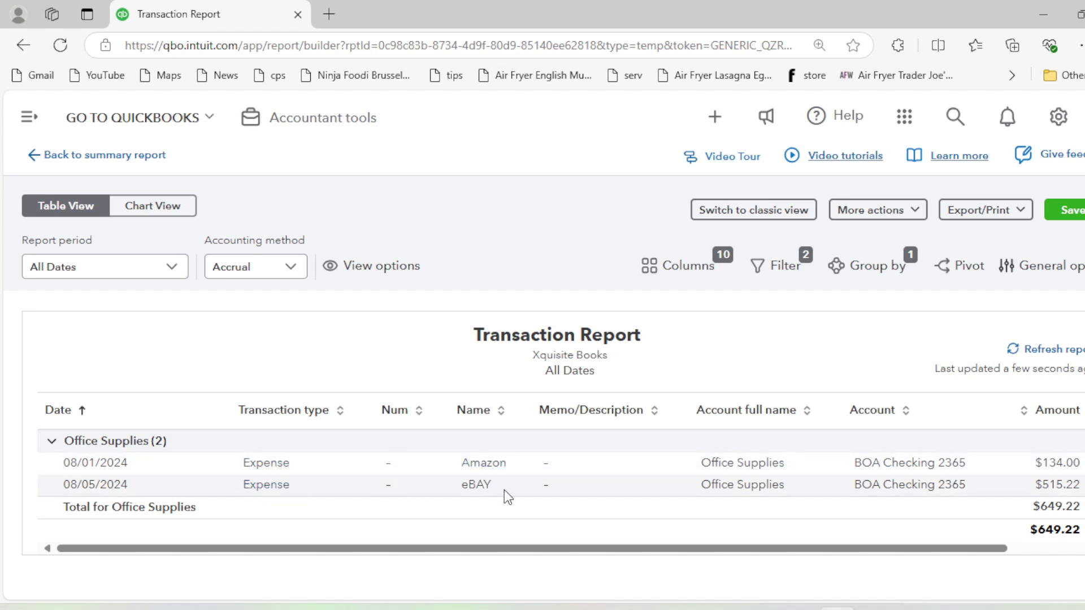
- Widen the Memo/Description column, narrow the Name column, and switch the transaction report to classic view
drag(680, 411, 619, 424)
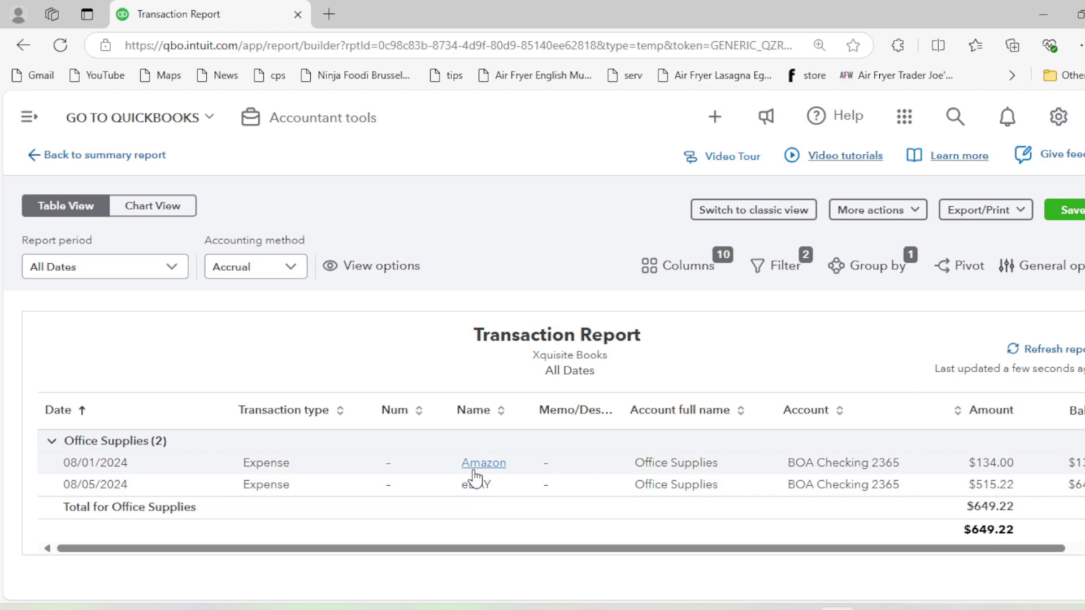
drag(624, 411, 704, 409)
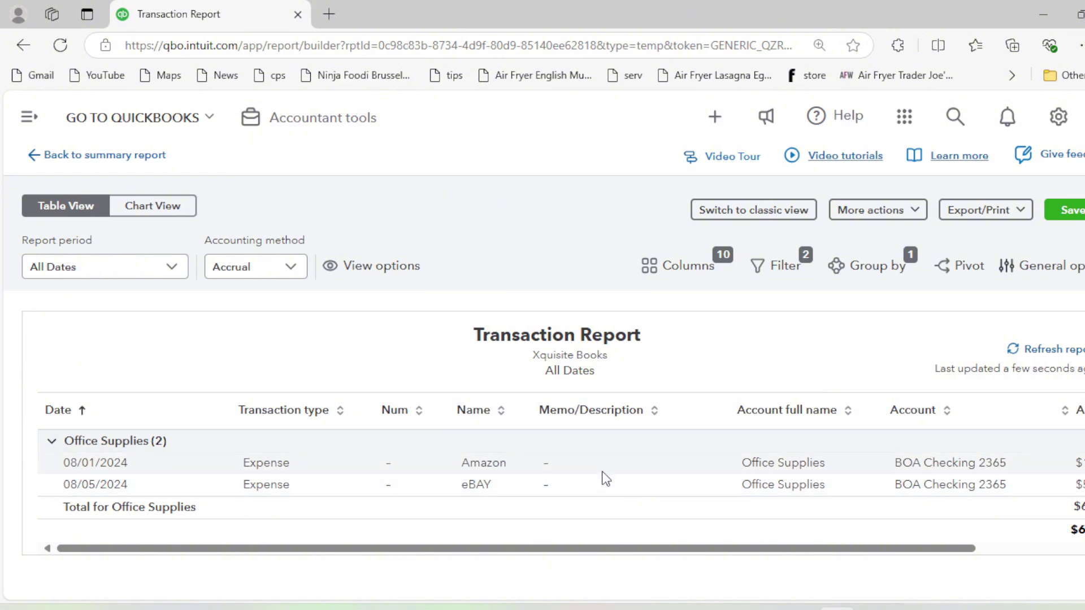
drag(528, 412, 467, 412)
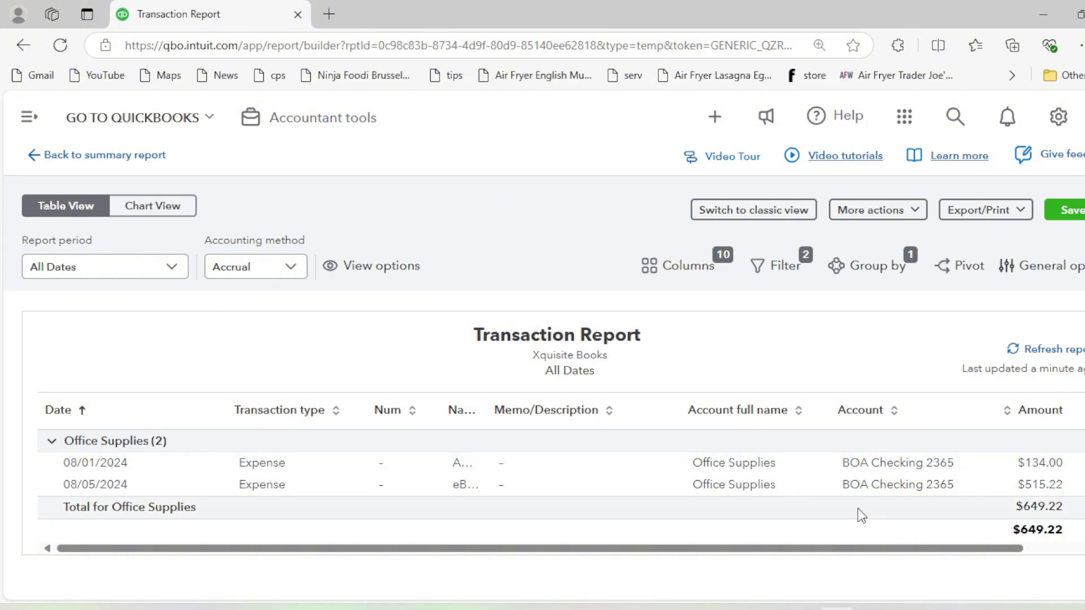
click(770, 219)
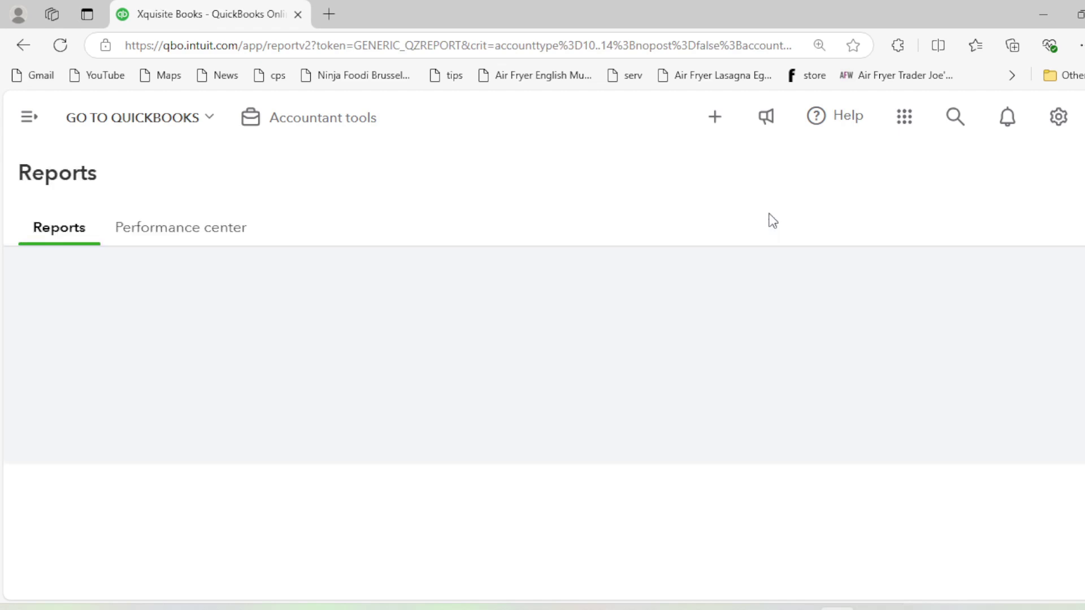
- Review the Office Supplies entries in the classic Transaction Report and narrow its Date column to fit the Balance column in view
scroll(633, 362, down, 3)
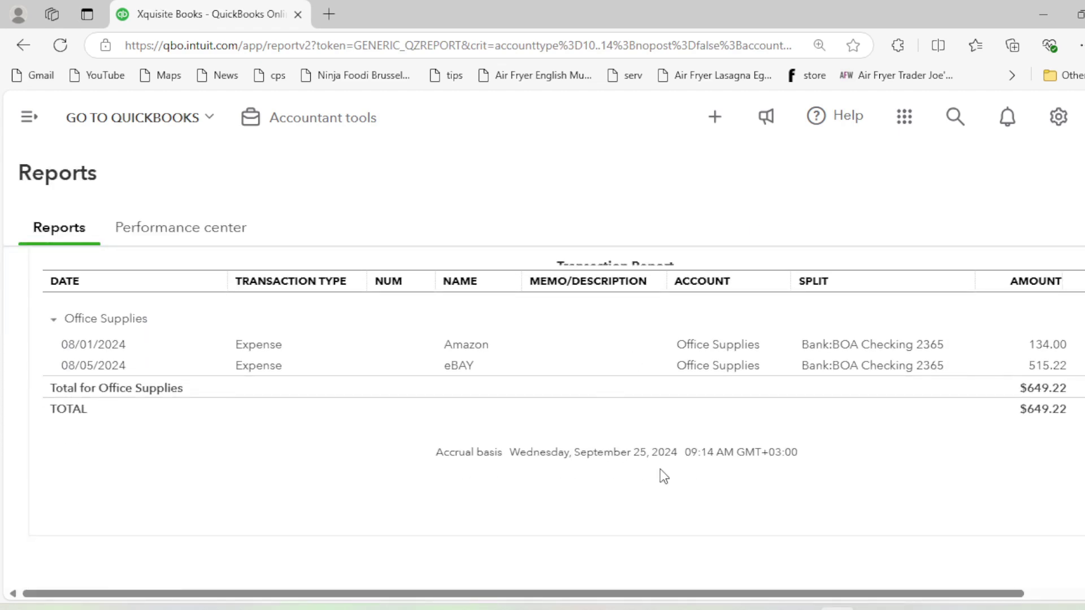
scroll(555, 467, up, 3)
scroll(562, 460, down, 3)
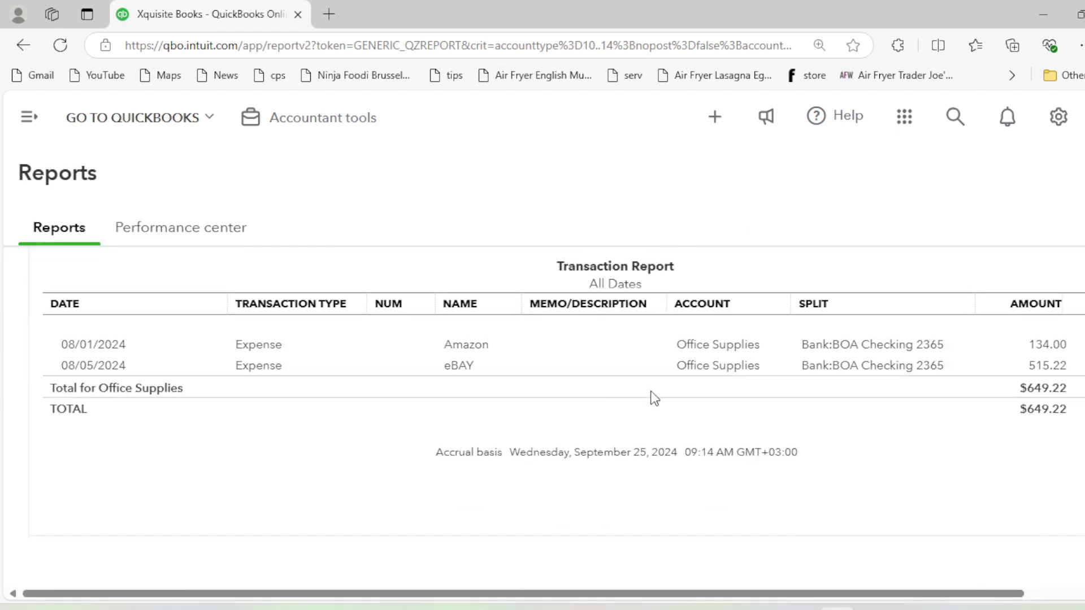
scroll(496, 431, up, 5)
scroll(496, 431, down, 3)
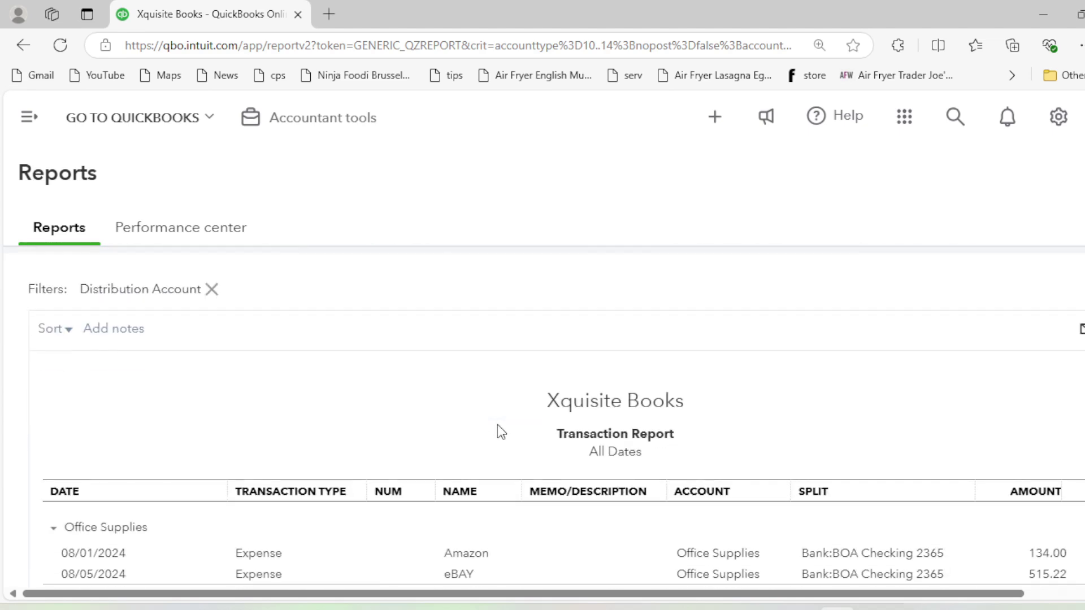
scroll(499, 434, down, 2)
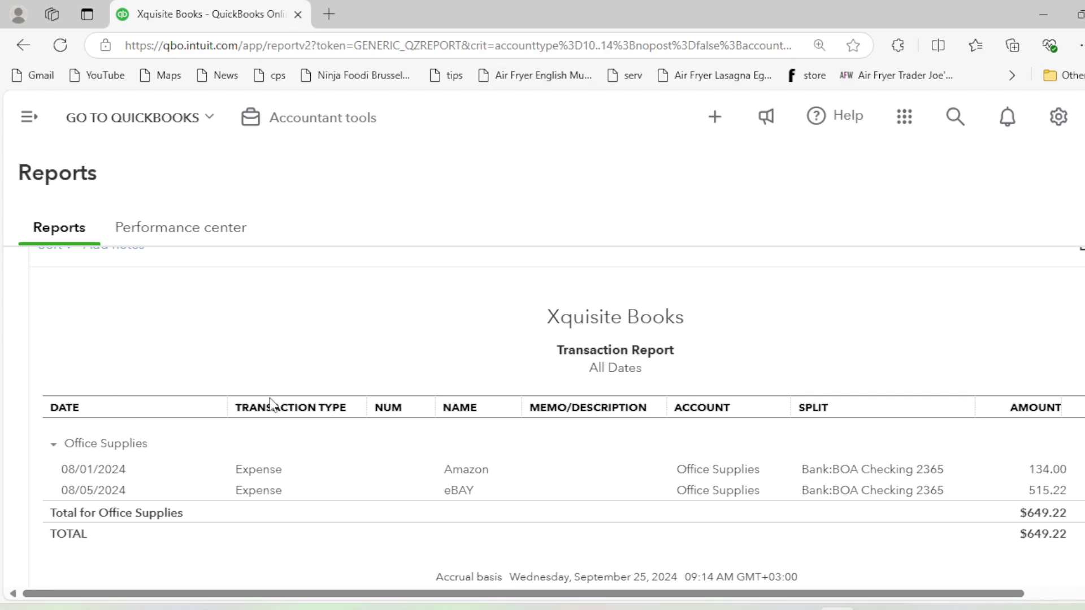
drag(228, 414, 141, 409)
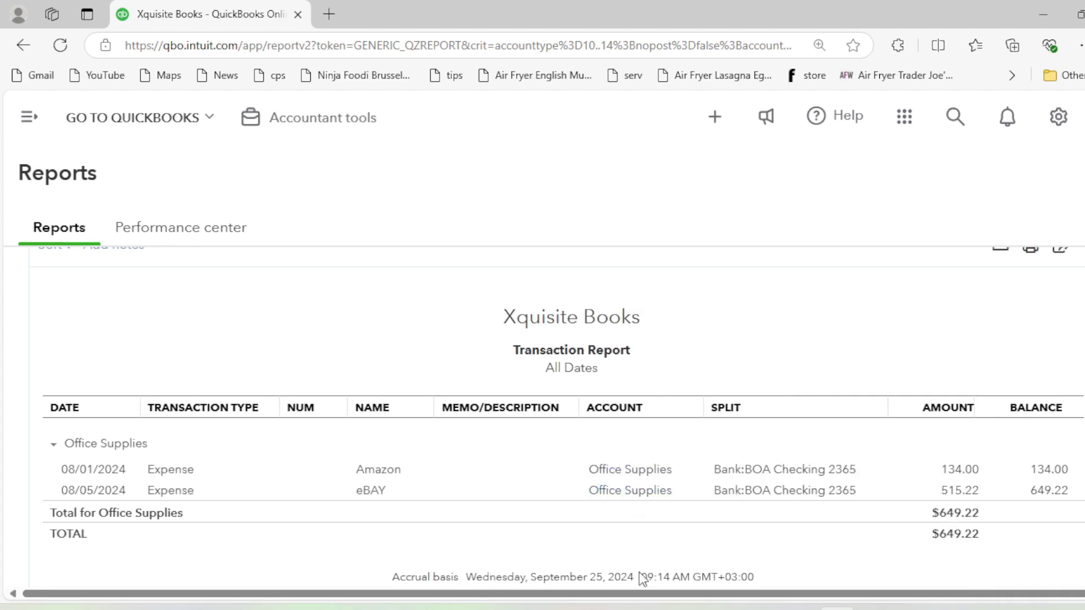
drag(627, 599, 806, 600)
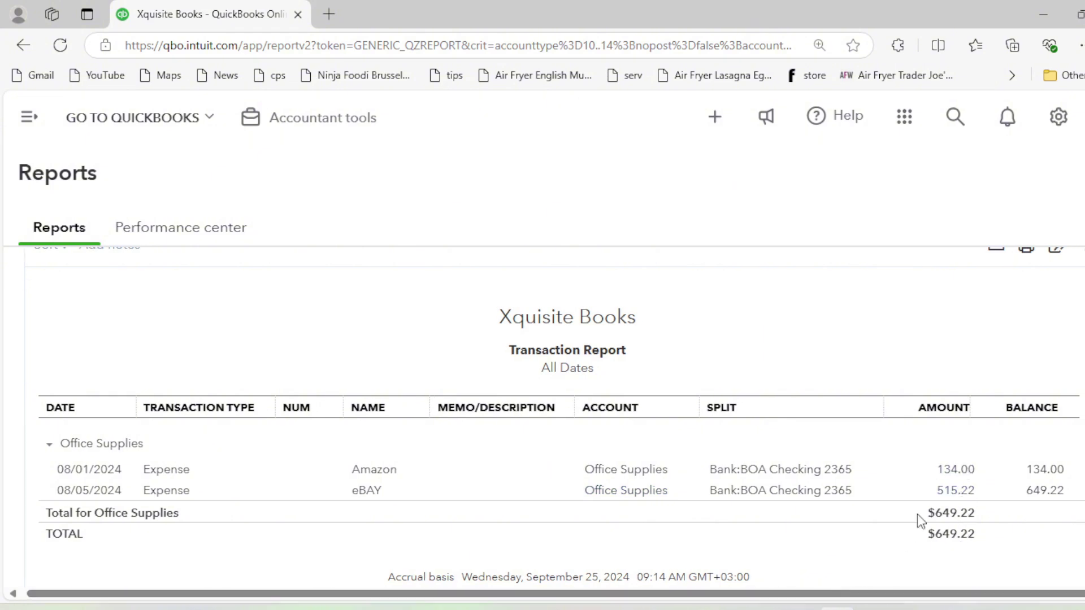
- Switch the Office Supplies Transaction Report back to modern view and return to the Profit and Loss summary report
scroll(903, 516, up, 5)
scroll(926, 428, down, 5)
scroll(912, 462, up, 2)
scroll(685, 445, down, 2)
scroll(700, 432, up, 5)
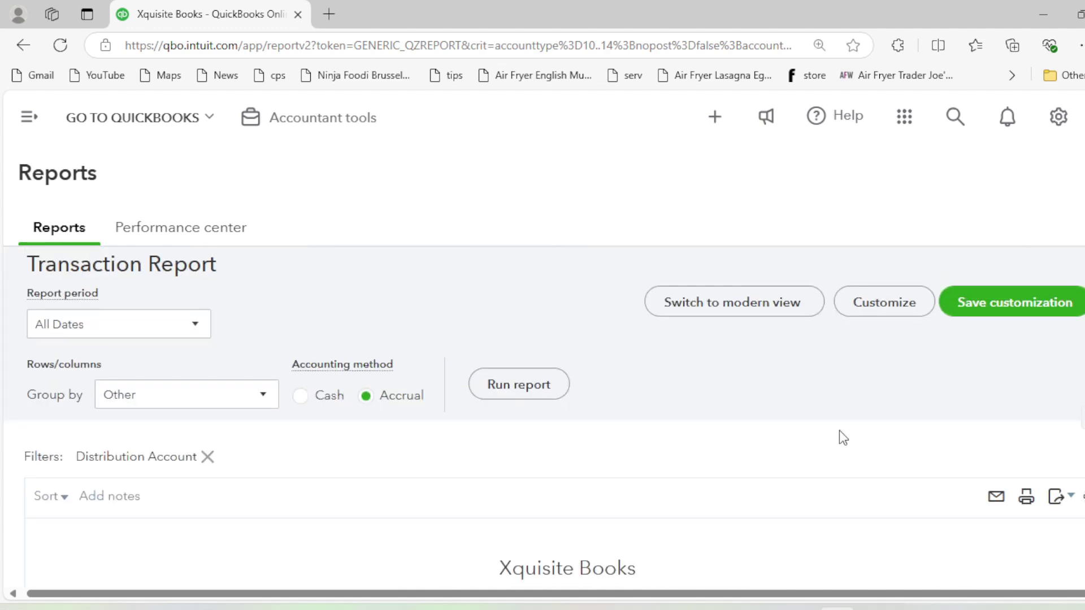
click(735, 301)
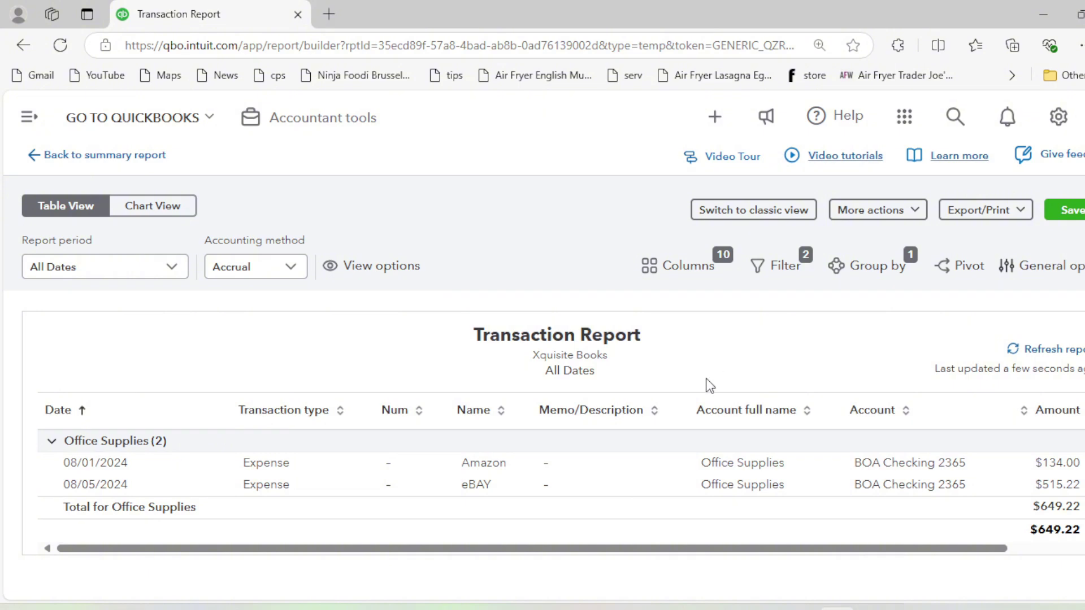
click(137, 159)
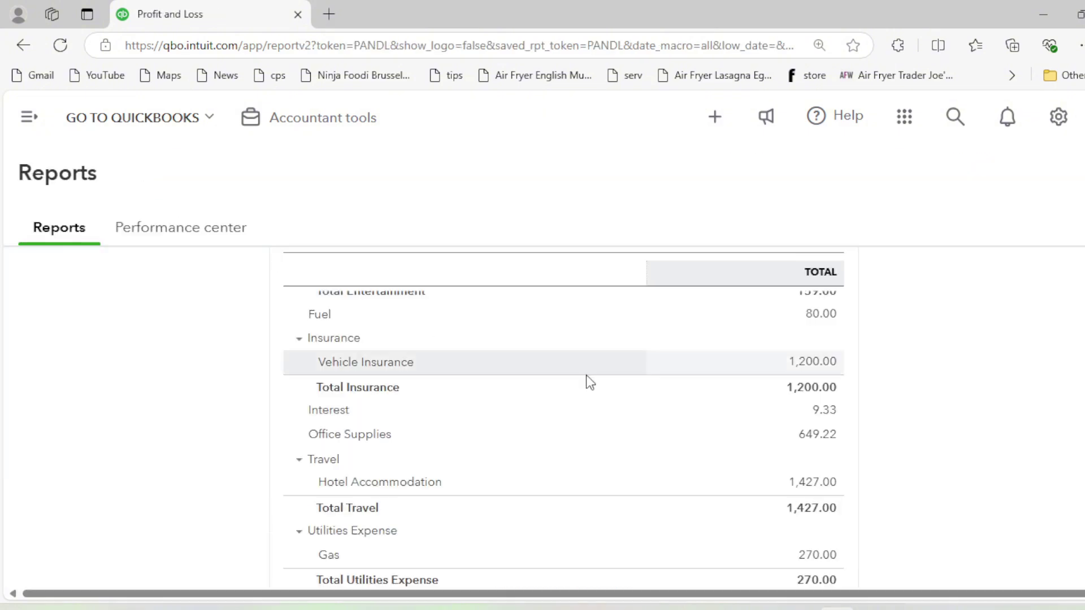
- Examine the All Dates Profit and Loss report from its header through the cost of goods sold and expense categories
scroll(655, 424, down, 5)
scroll(667, 459, up, 5)
scroll(666, 457, up, 5)
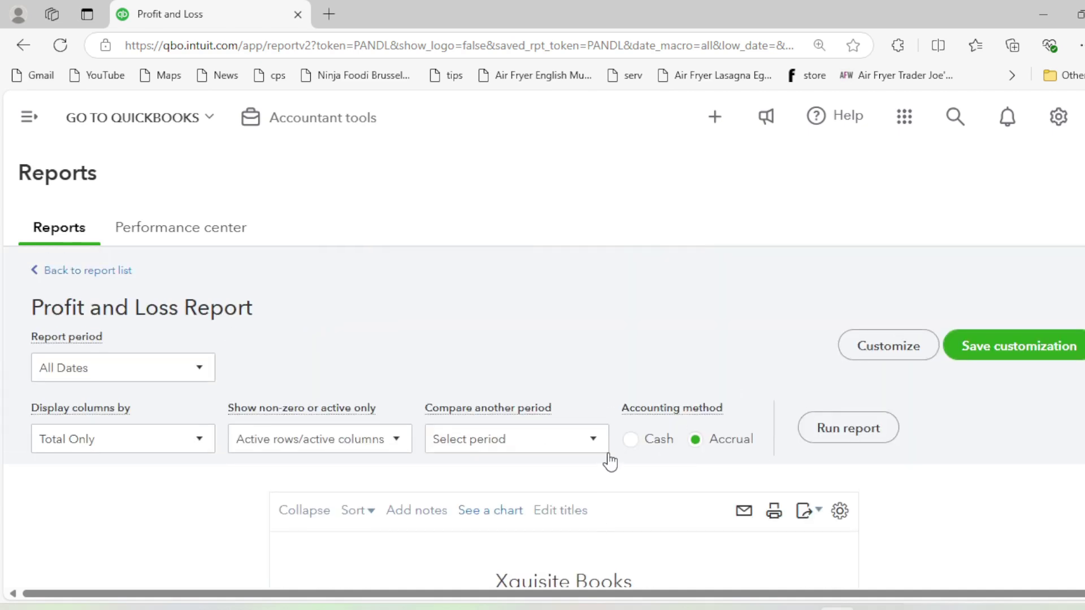
scroll(609, 461, down, 5)
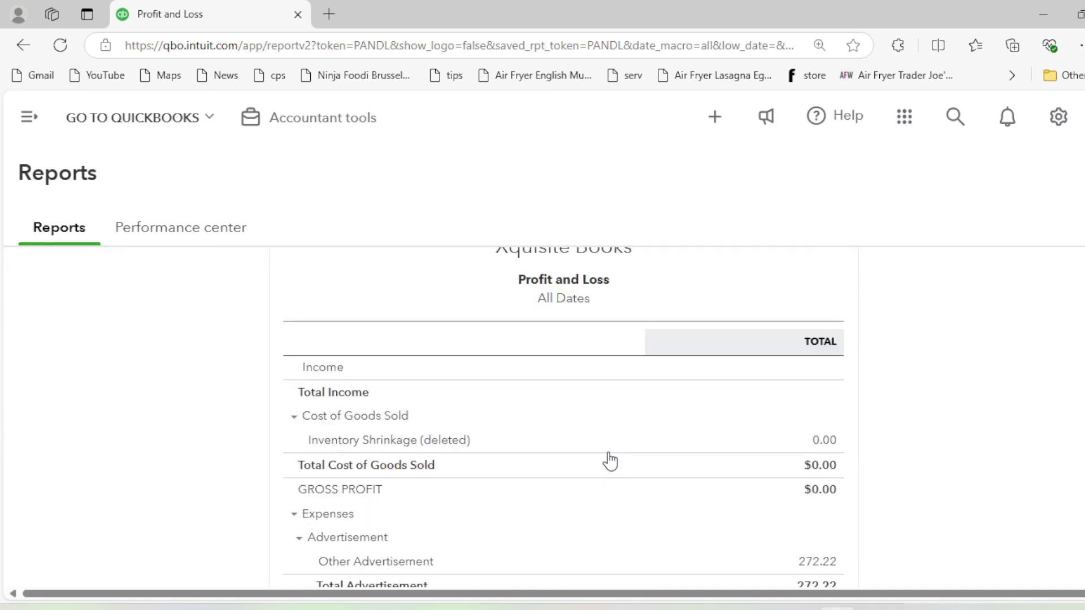
scroll(580, 431, down, 4)
scroll(582, 431, down, 8)
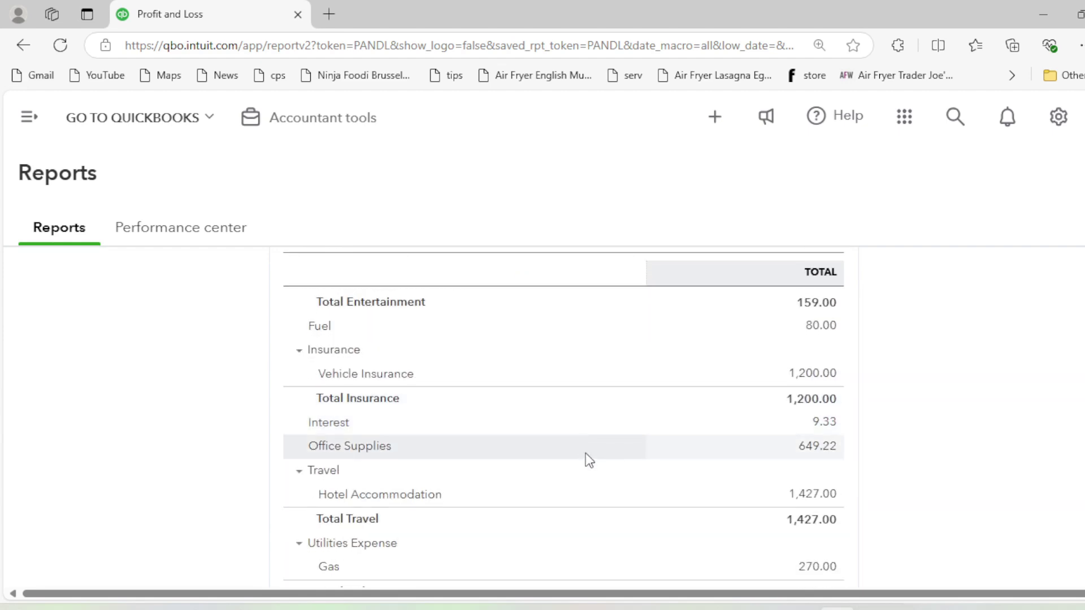
scroll(586, 459, up, 15)
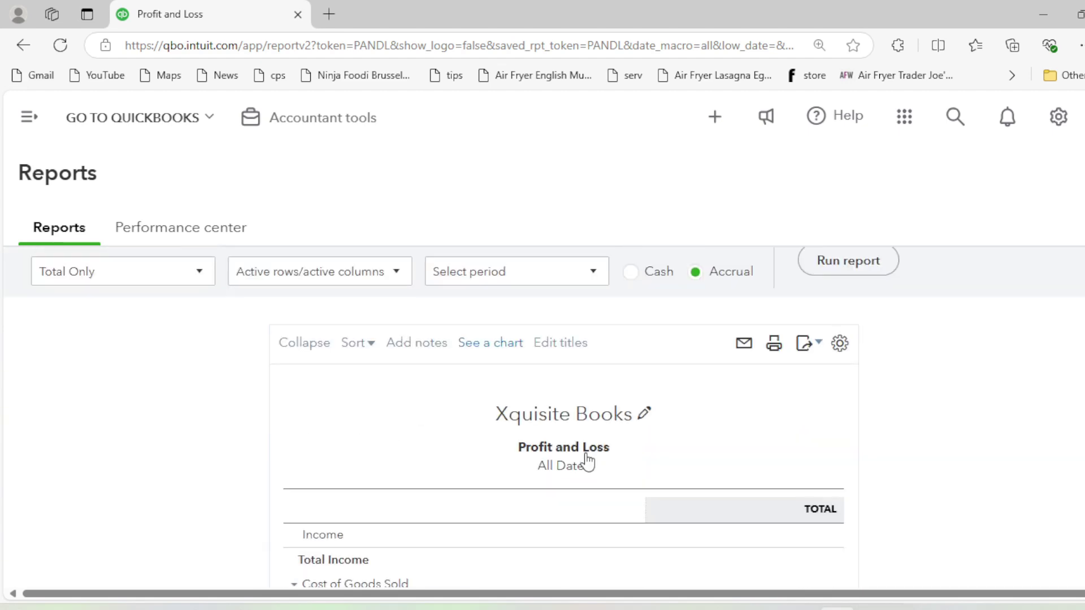
scroll(882, 390, down, 3)
scroll(880, 390, down, 1)
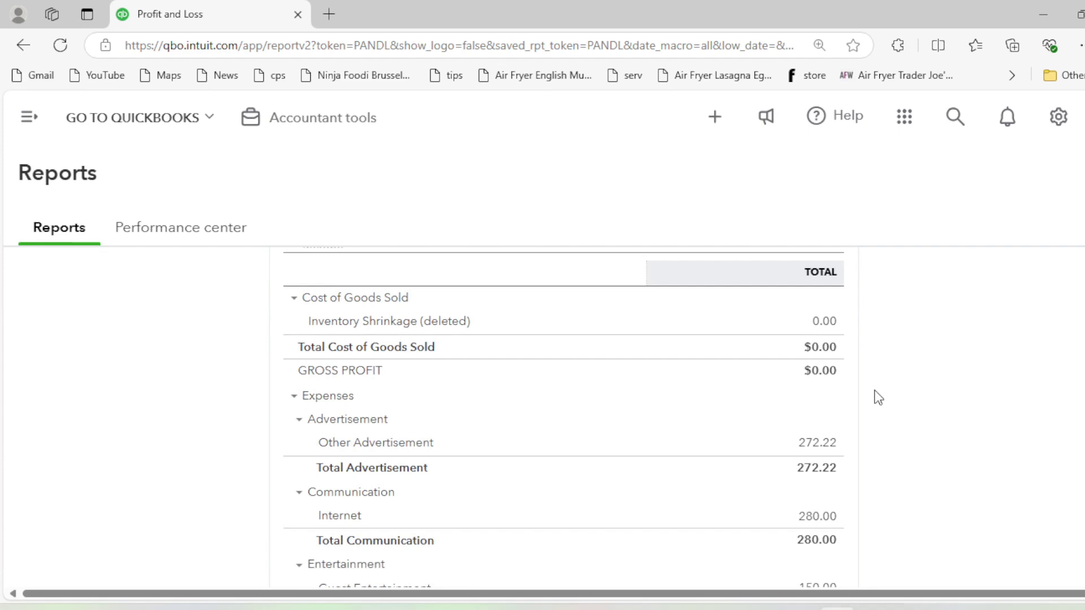